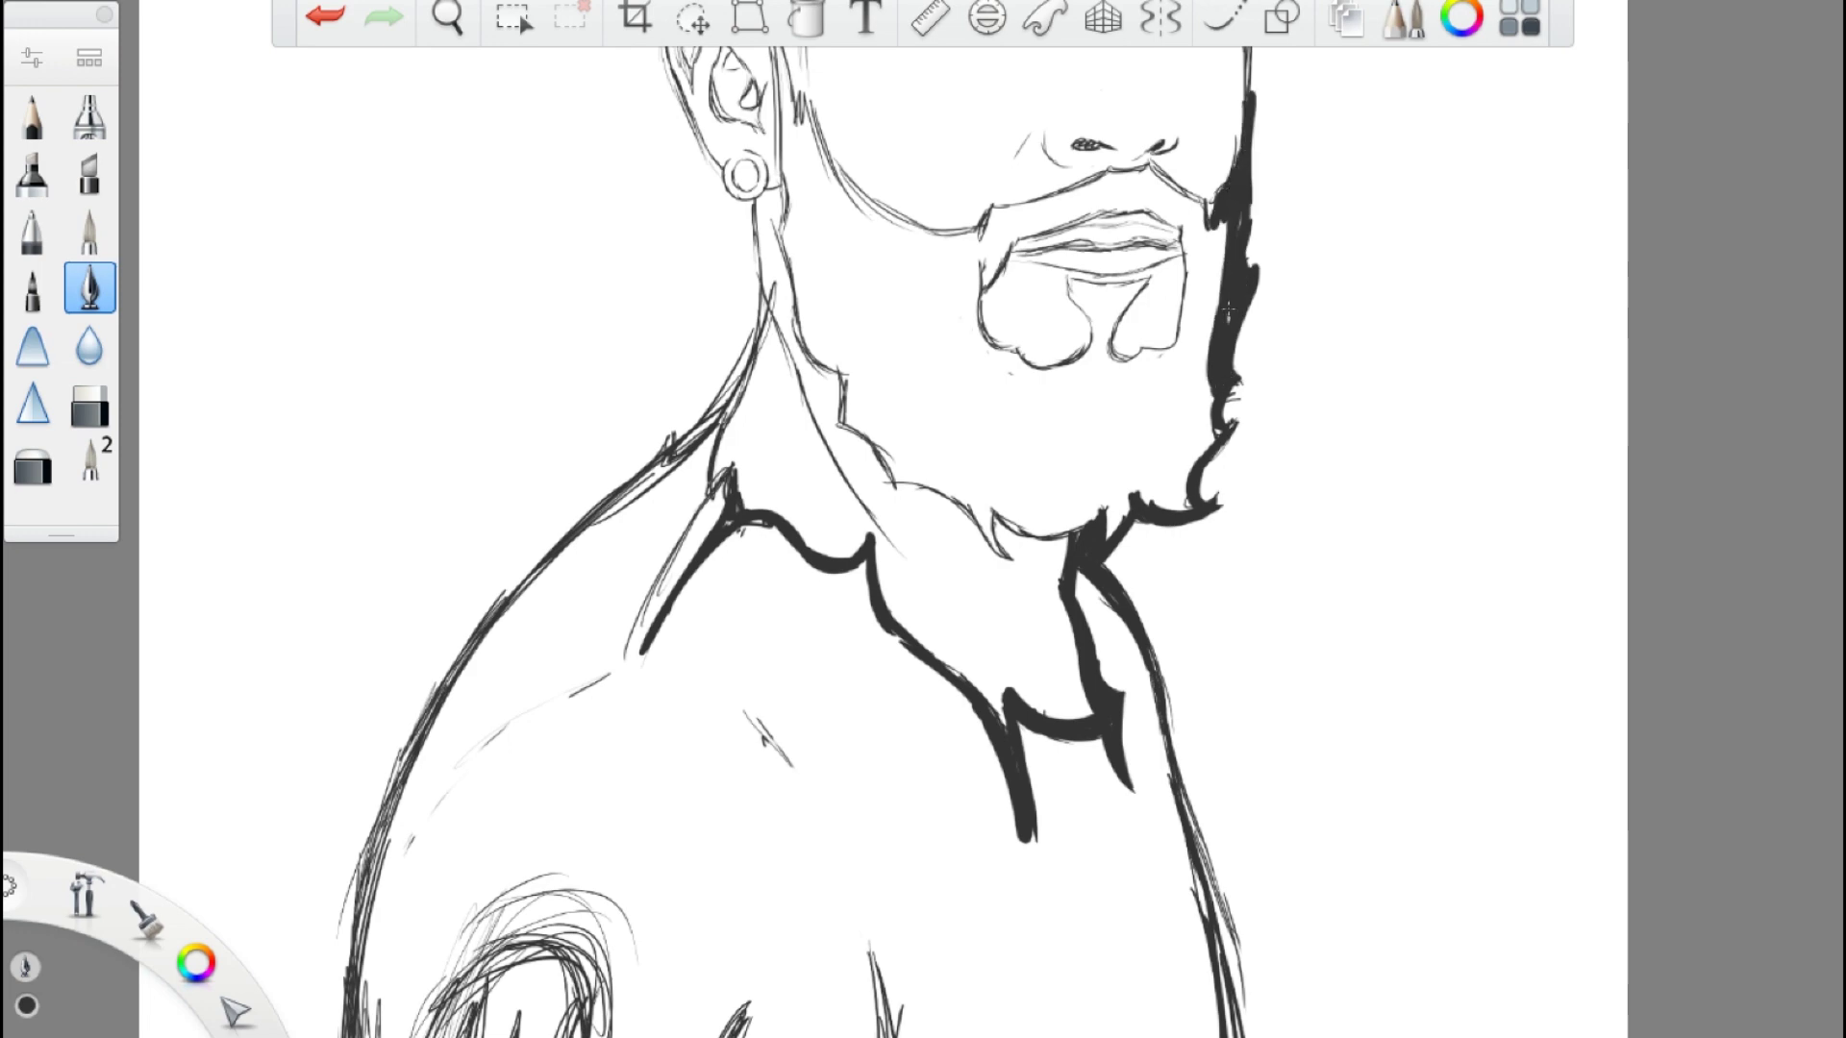
- Ink the shirt collar and the pointed neckline beneath it with thick dark strokes over the sketch
key("ctrl+z")
double_click(89, 289)
left_click(1131, 72)
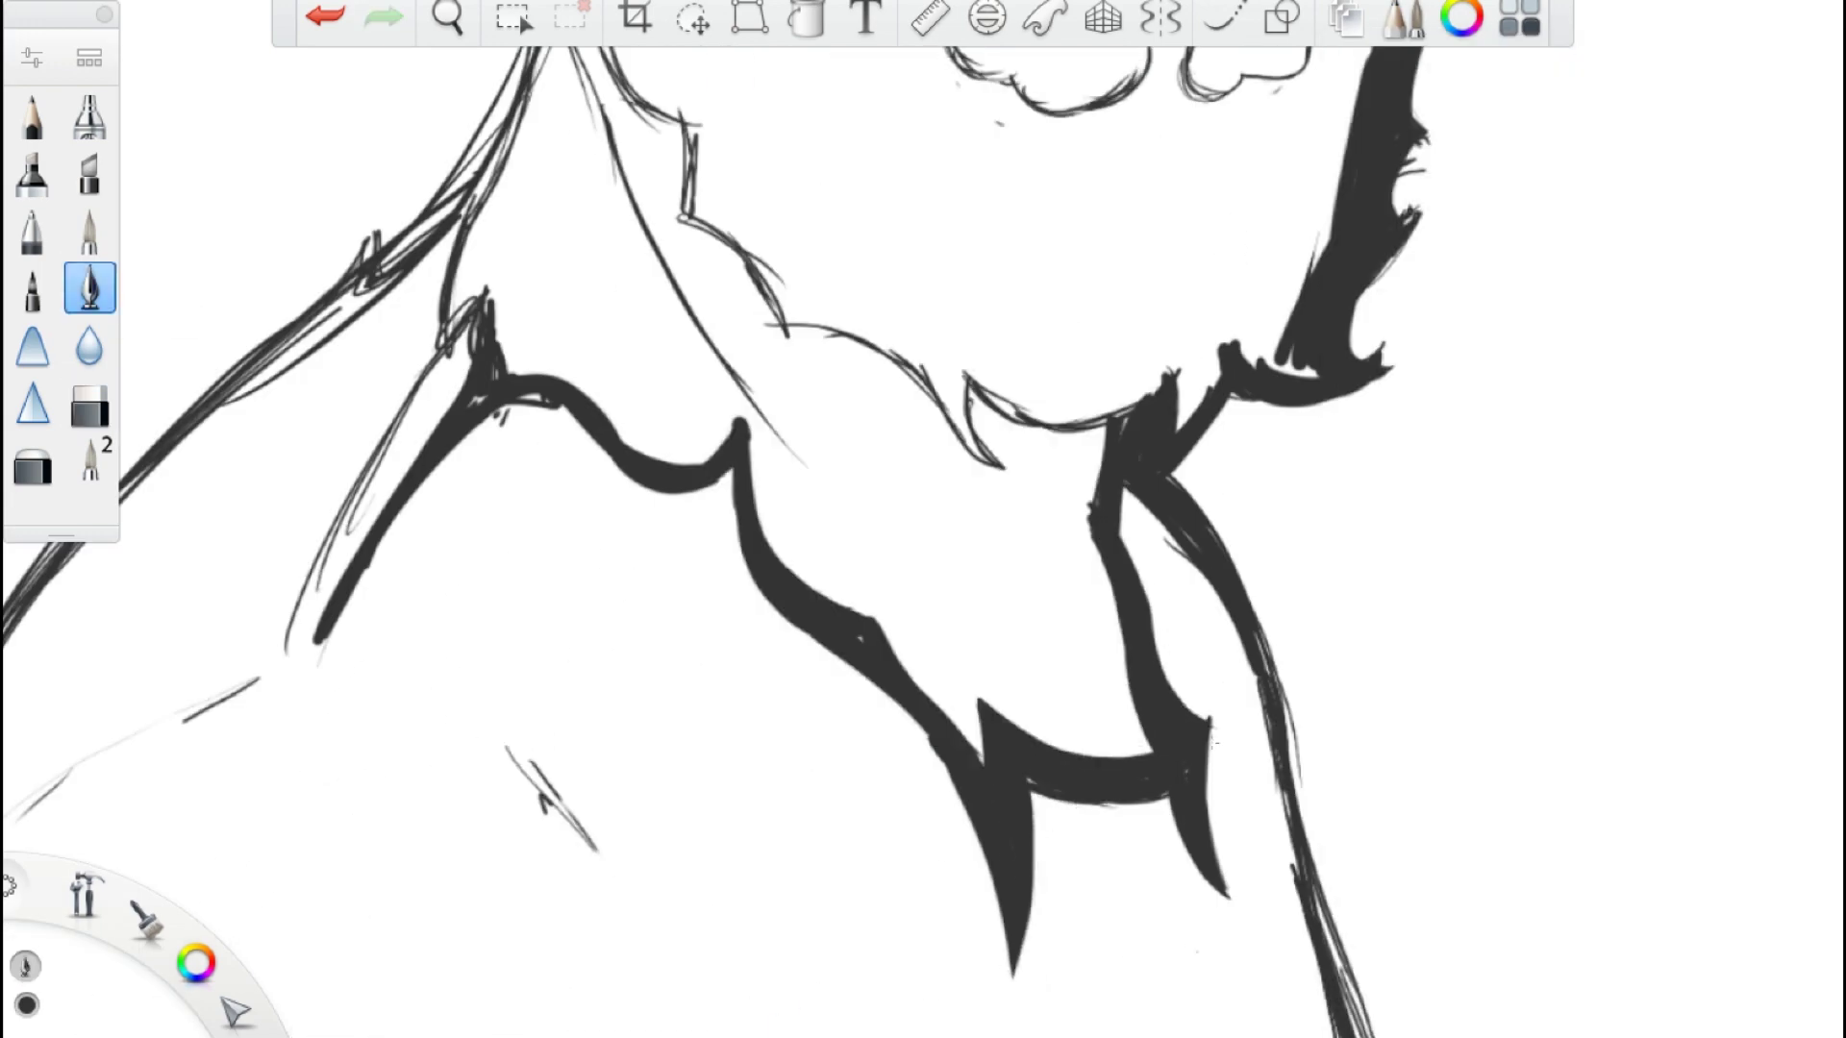
scroll(1120, 397, "down", 3)
- Switch to Soft Eraser 1 and lighten the rough sketch lines of the spikes on the lower left torso
left_click(89, 403)
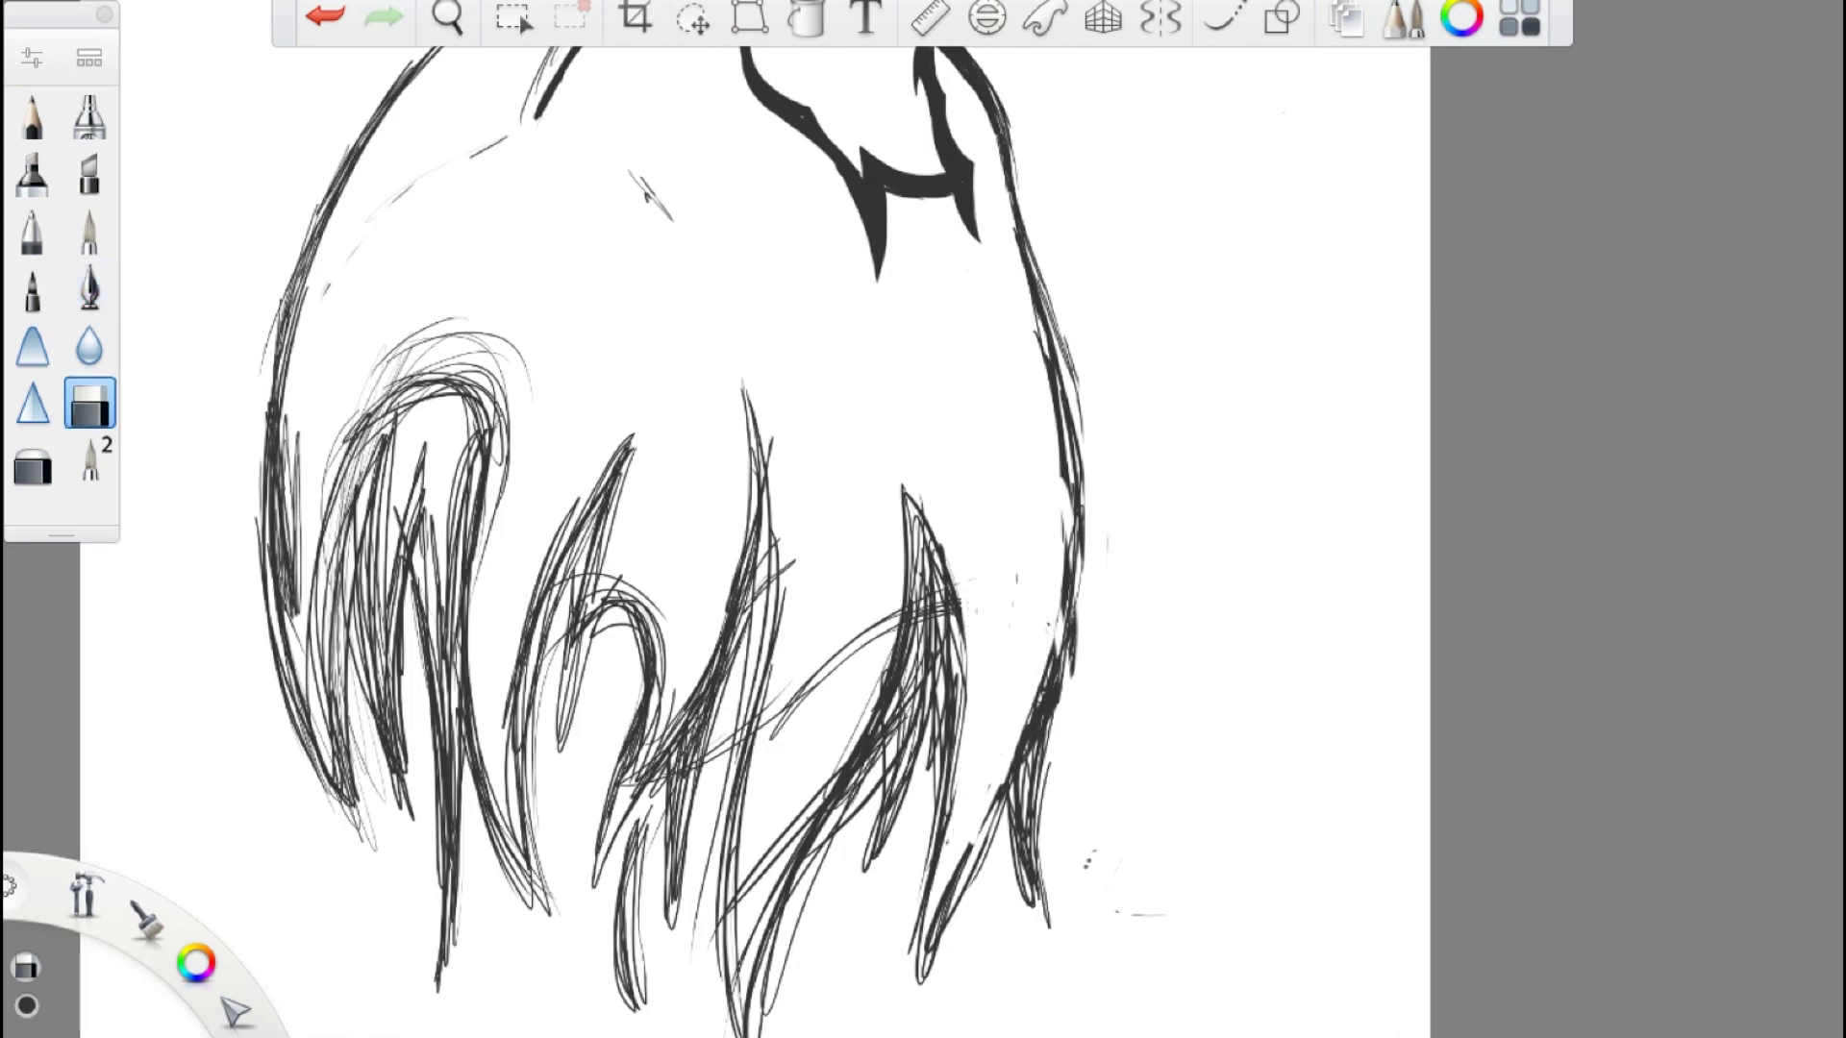
left_click(88, 58)
scroll(396, 481, "down", 3)
left_click_drag(137, 531, 31, 509)
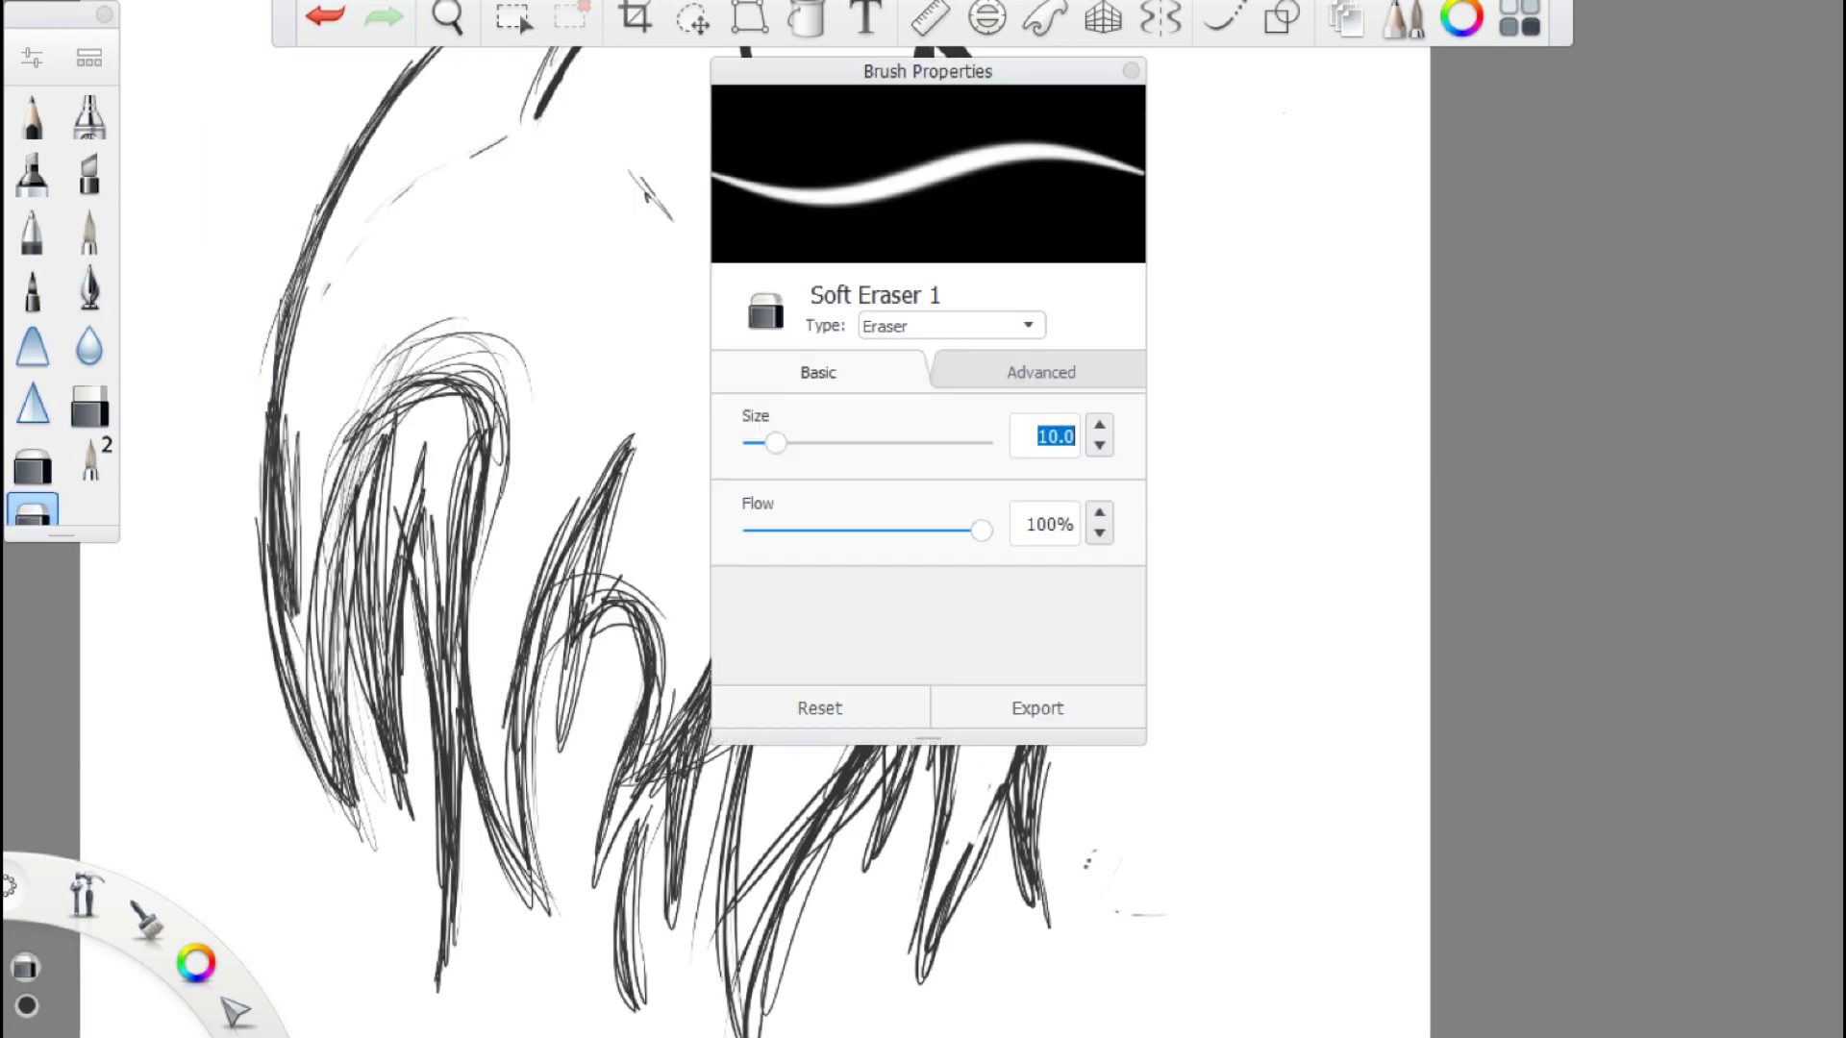
left_click_drag(442, 759, 341, 423)
scroll(341, 423, "down", 2)
- Ink the beard's lower edge under the chin and refine the adjoining neck and collar lines
left_click(90, 289)
scroll(961, 577, "up", 5)
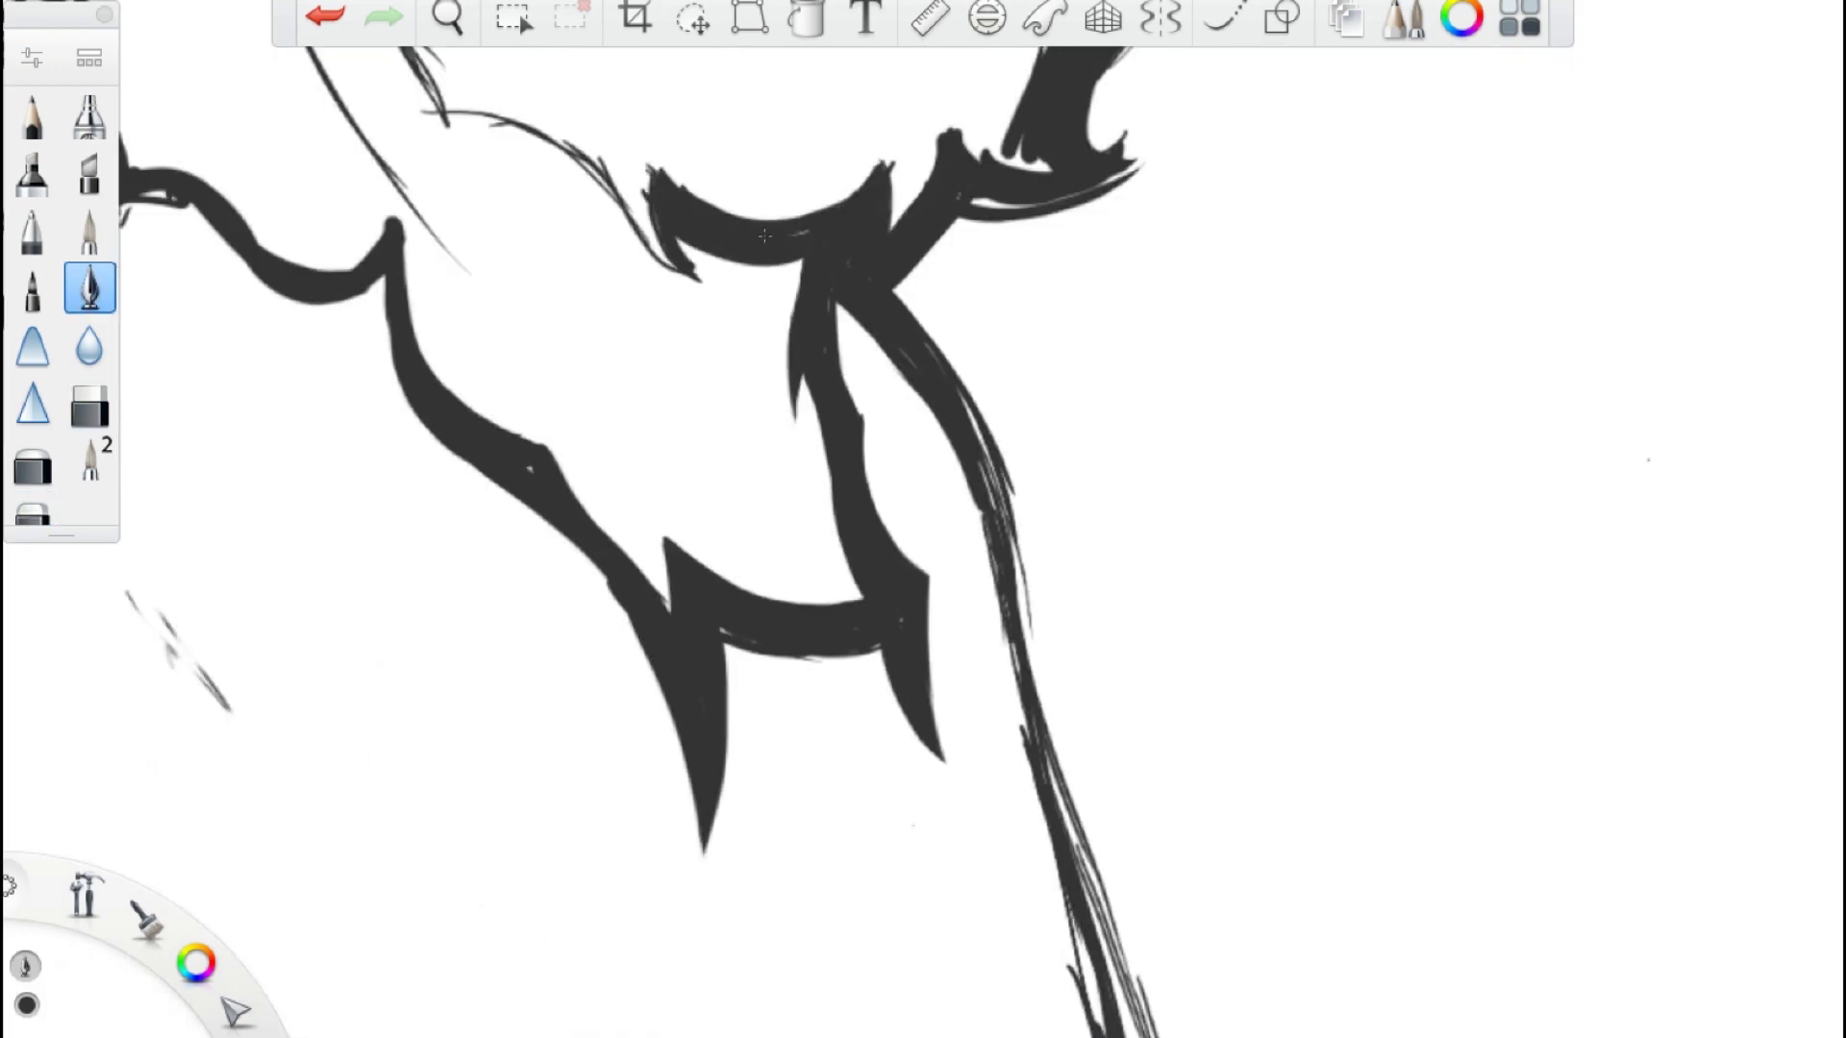
mouse_move(1029, 577)
left_mouse_down()
mouse_move(1009, 637)
mouse_move(748, 670)
left_mouse_up()
key("ctrl+z")
key("ctrl+z")
scroll(730, 160, "down", 5)
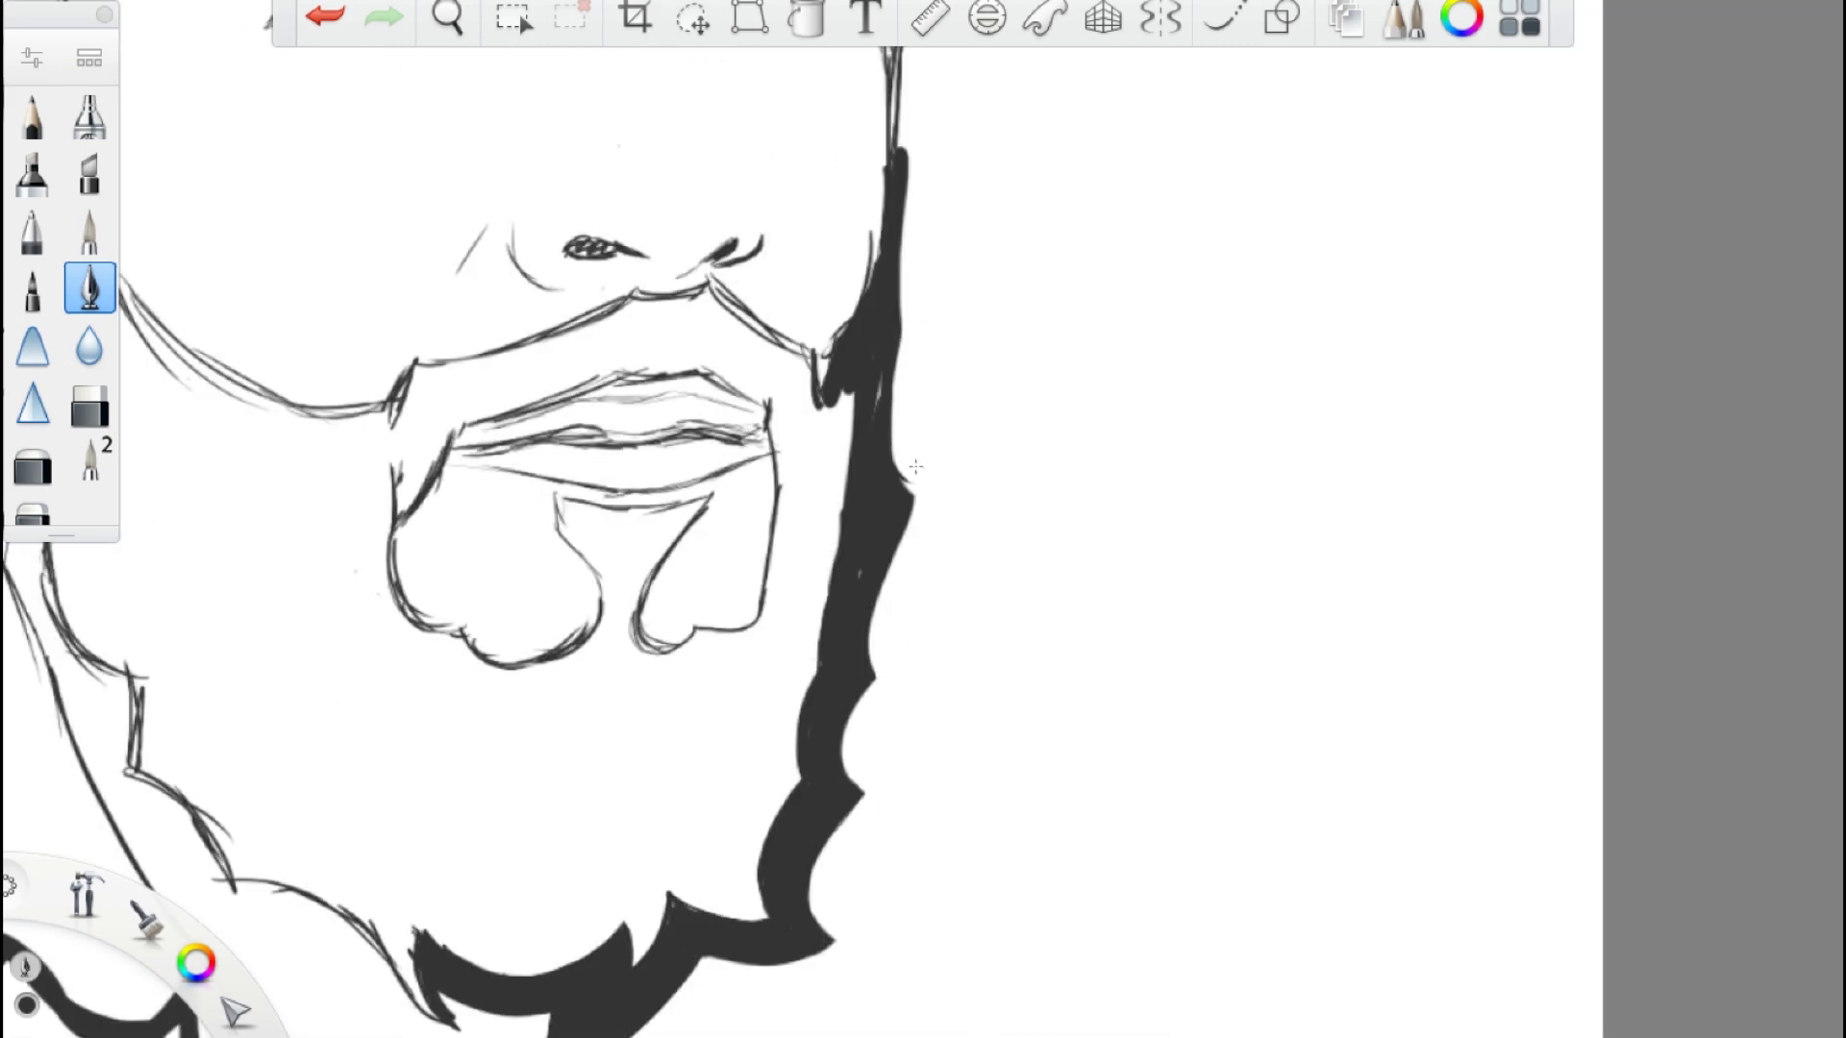
- Shape the jagged outer edge of the beard on the right side of the face and fill it inward
scroll(923, 519, "down", 5)
mouse_move(971, 500)
left_mouse_down()
mouse_move(943, 779)
mouse_move(899, 577)
mouse_move(1048, 673)
left_mouse_up()
scroll(962, 577, "up", 5)
key("ctrl+z")
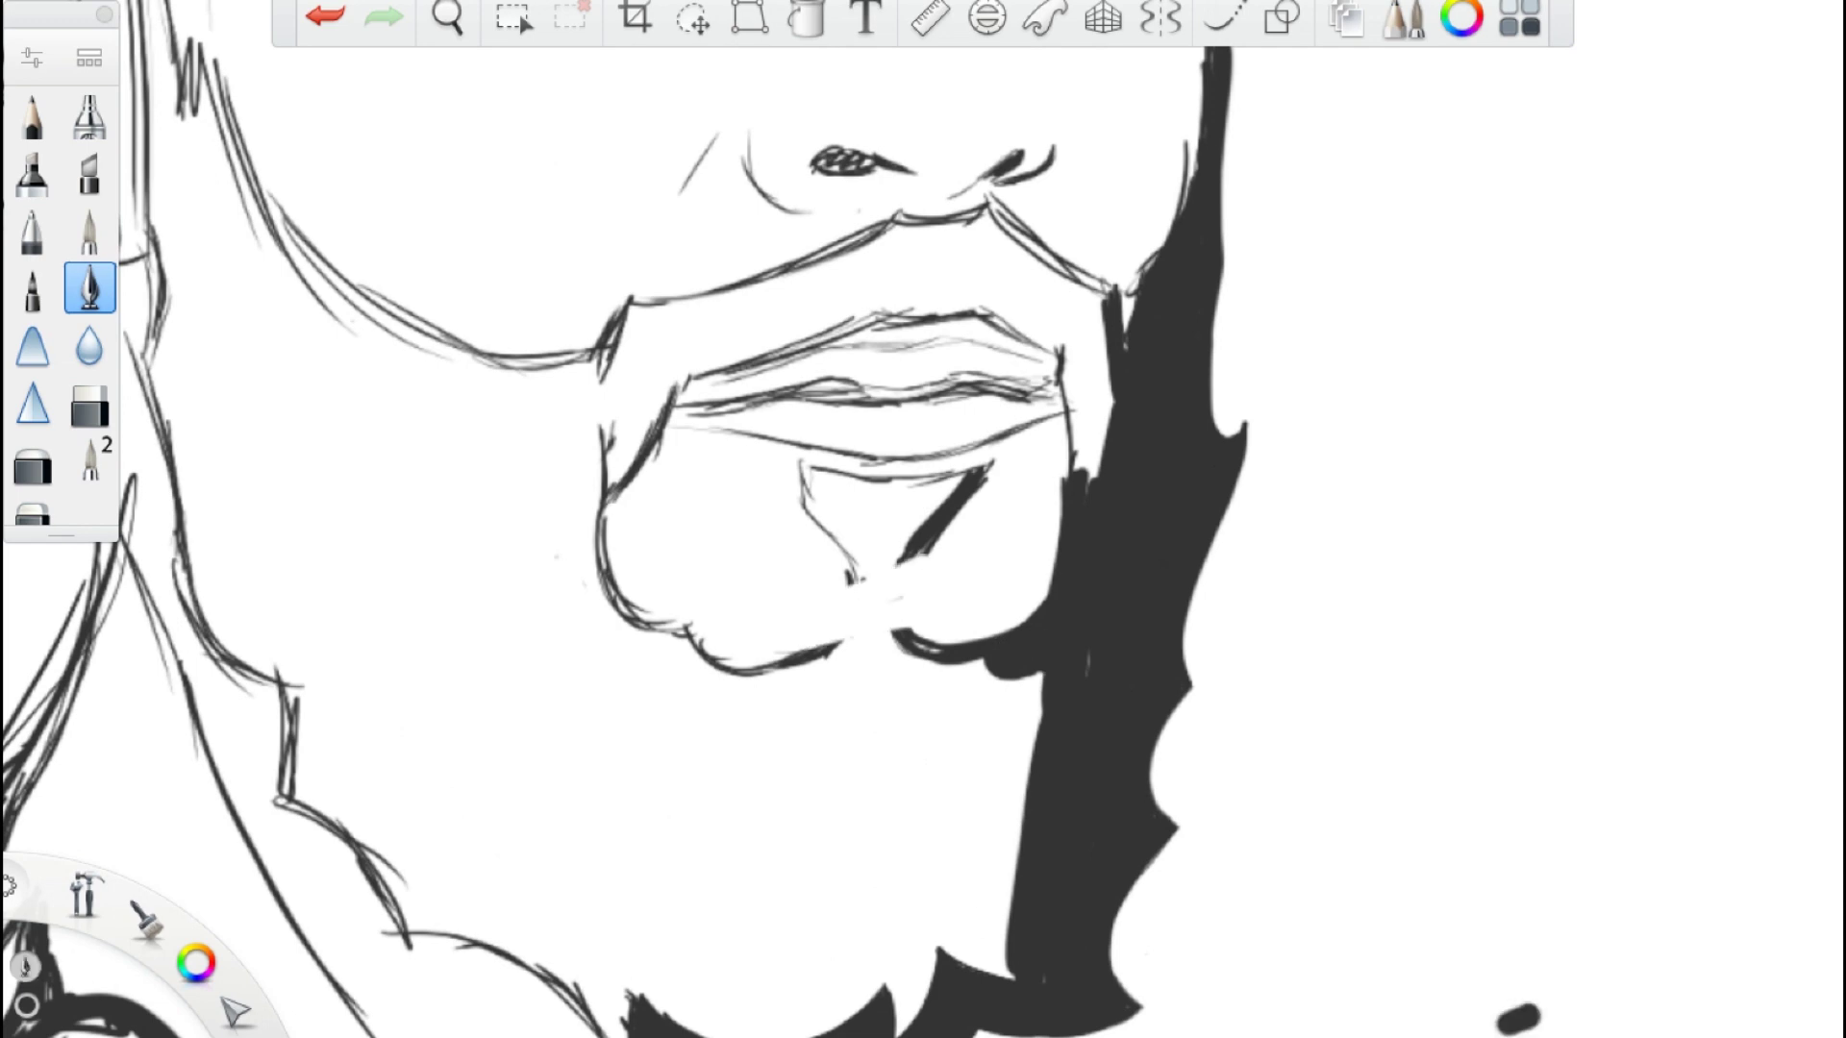
- Ink the soul patch under the lower lip and the chin curve, and fill the beard beside the mouth
left_click_drag(874, 610, 1043, 663)
left_click_drag(818, 476, 911, 552)
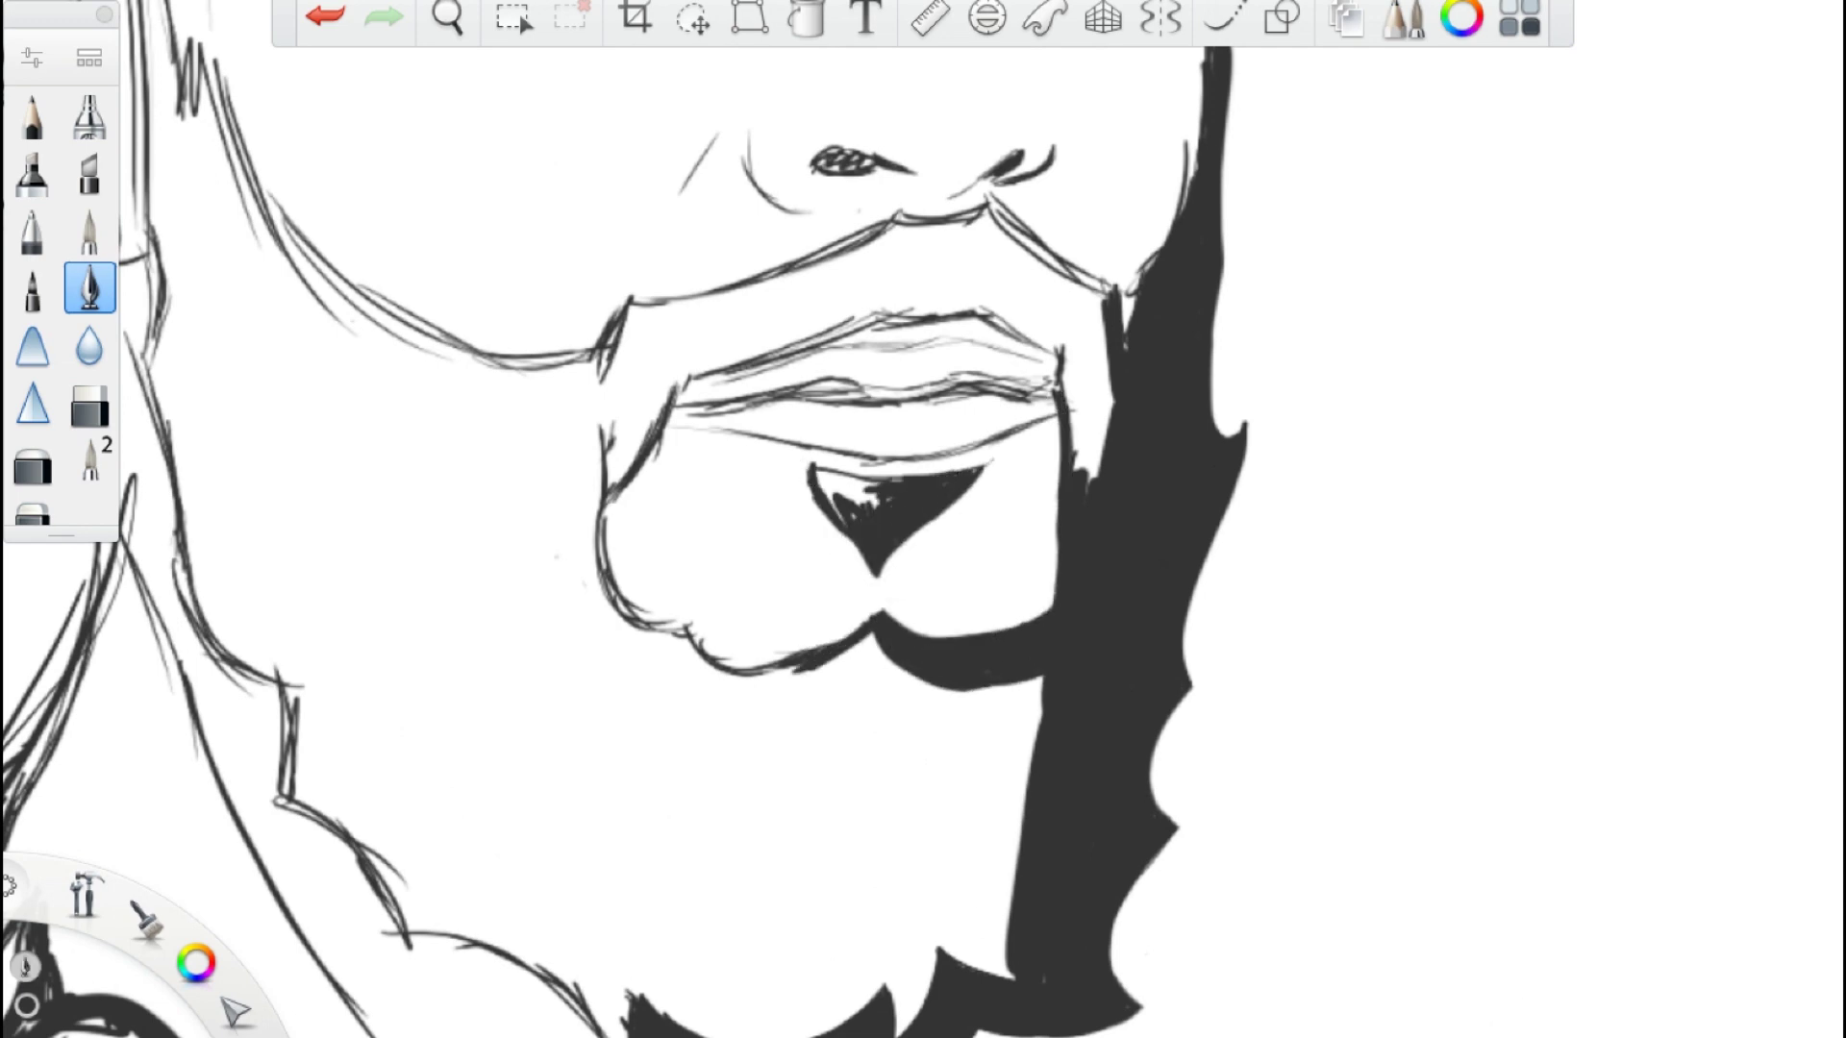
left_click_drag(1067, 370, 1202, 116)
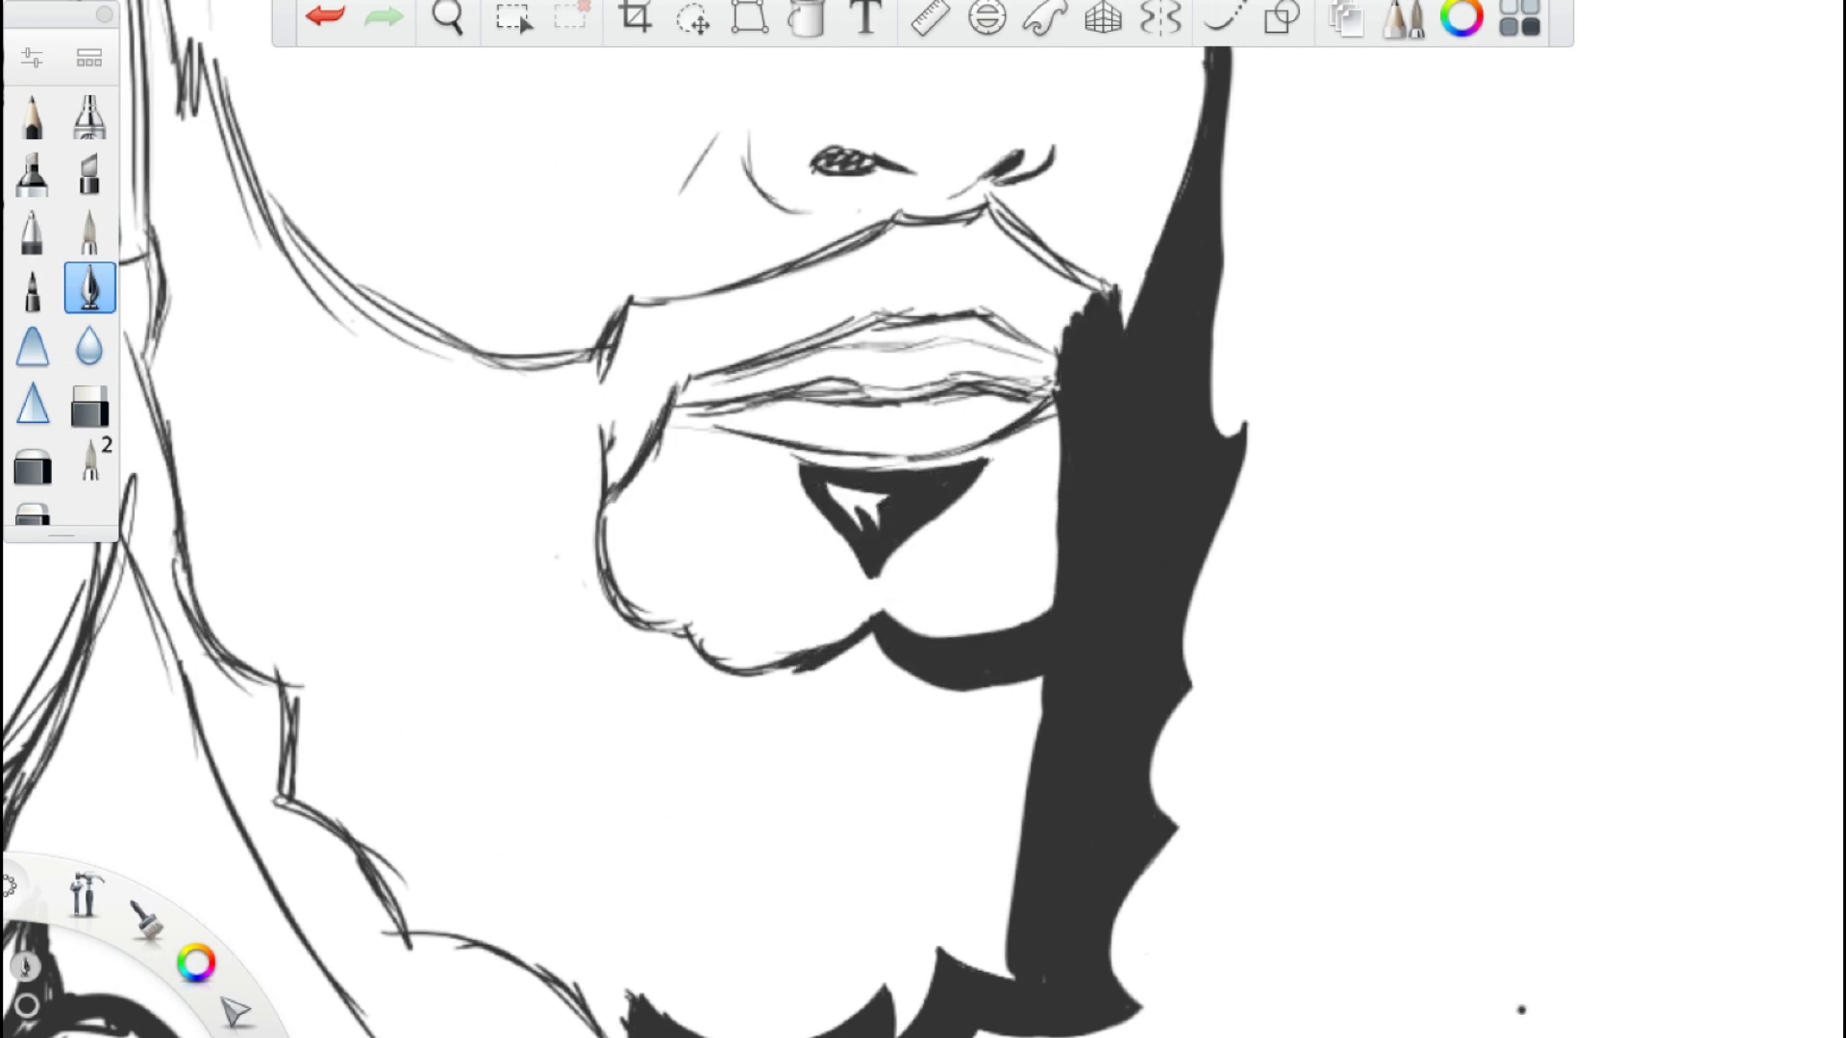
scroll(1058, 519, "down", 3)
left_click_drag(986, 183, 978, 344)
scroll(923, 519, "down", 3)
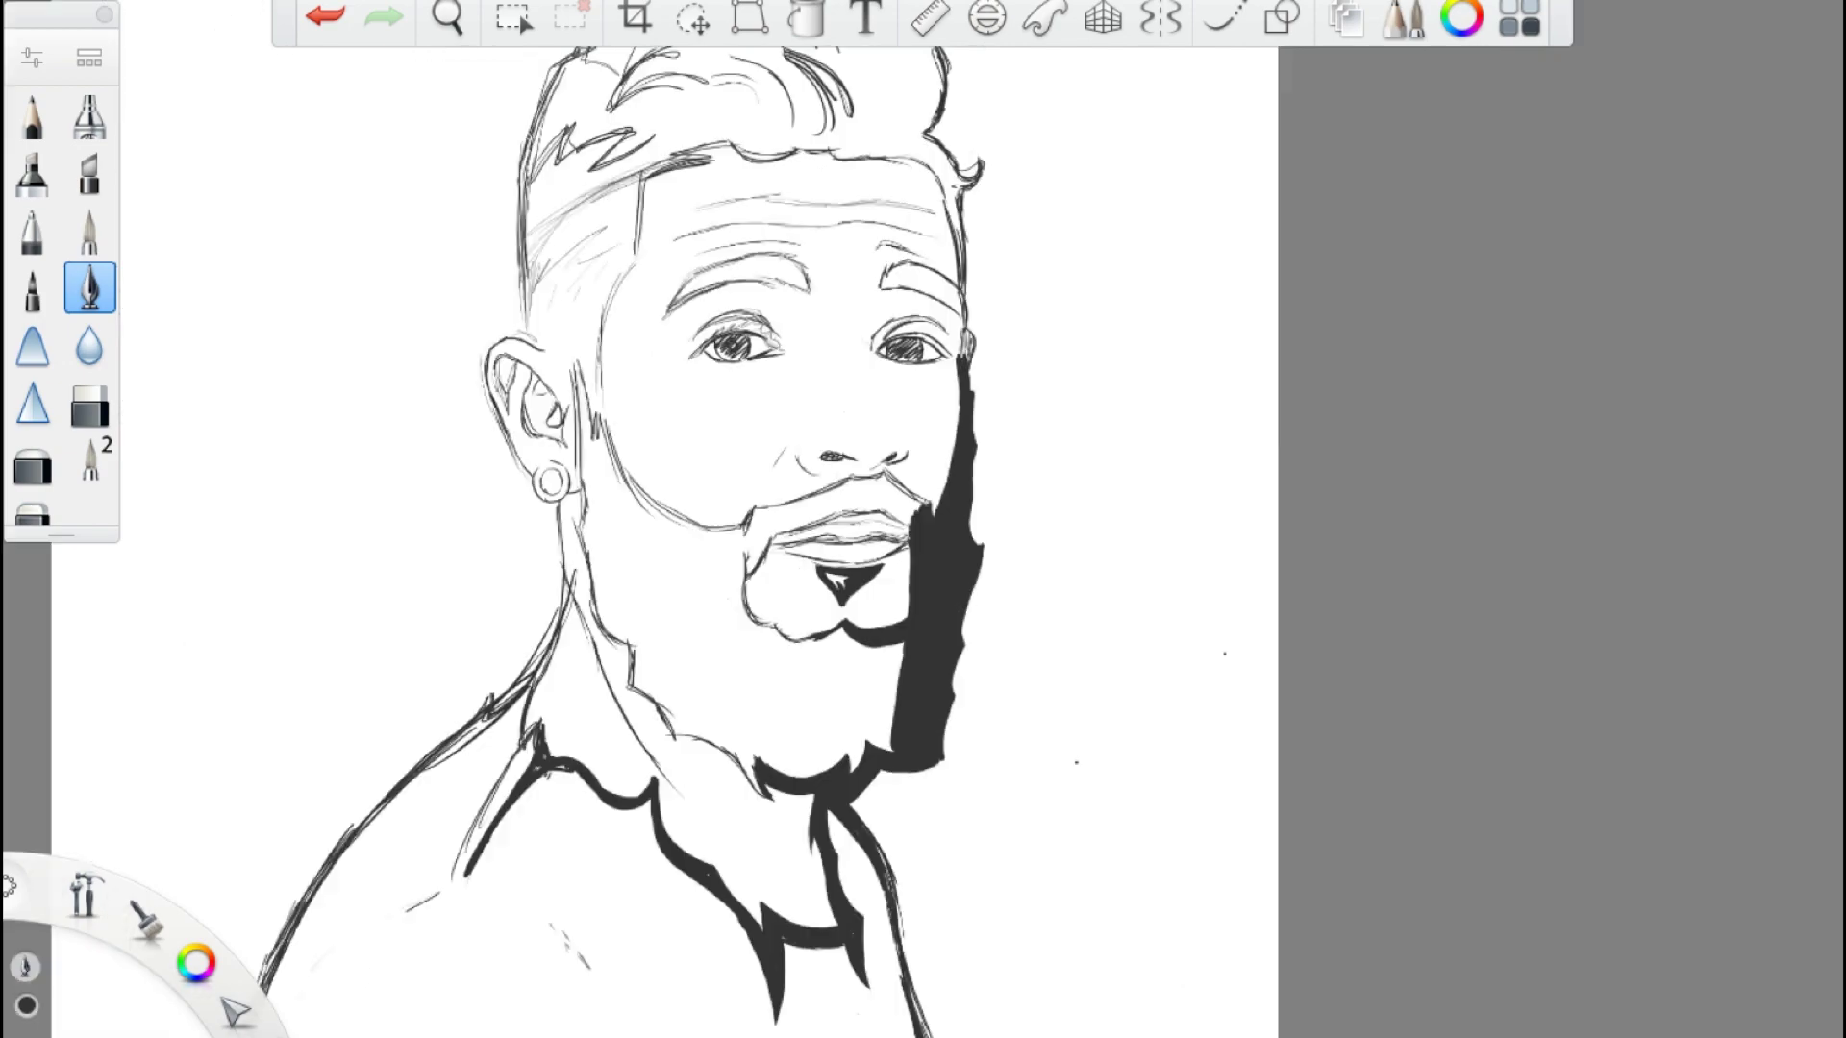
- Refine the solid dark edge of the right cheek from the beard up to eye level
scroll(923, 519, "up", 4)
scroll(923, 519, "up", 3)
scroll(923, 519, "down", 3)
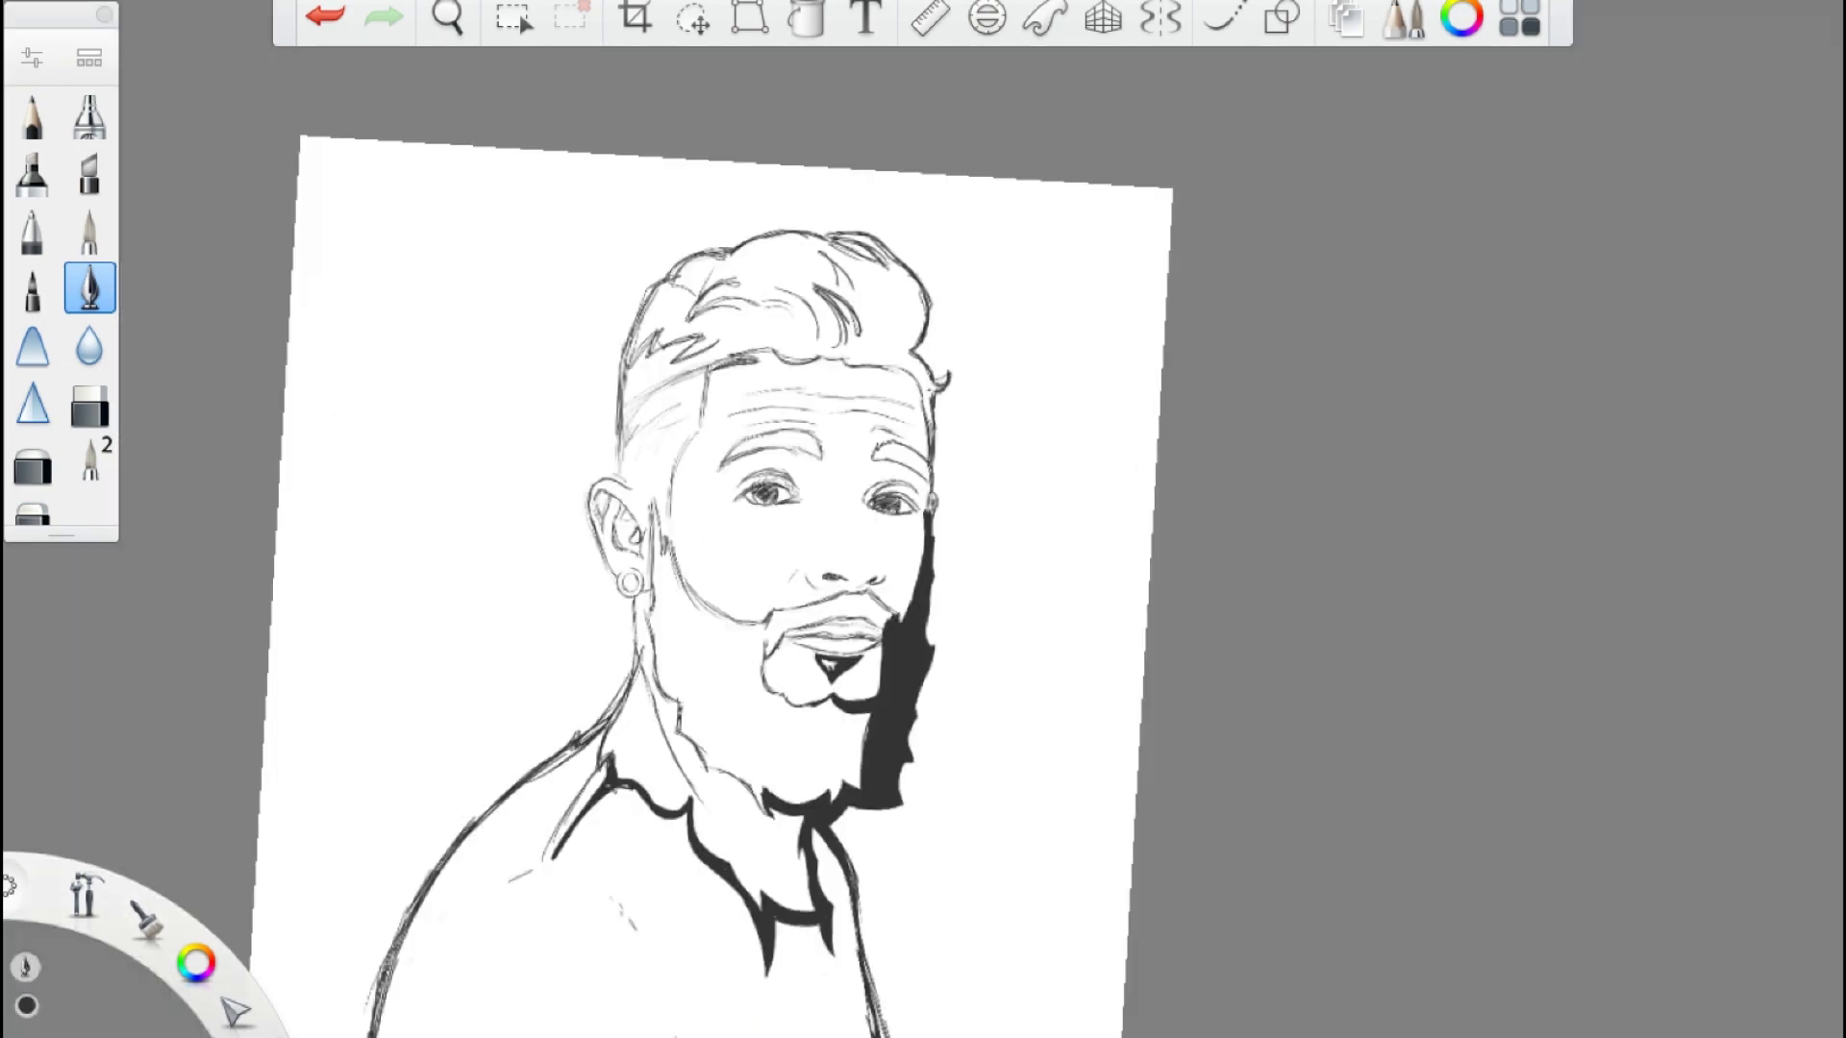
scroll(923, 519, "up", 4)
scroll(923, 519, "down", 1)
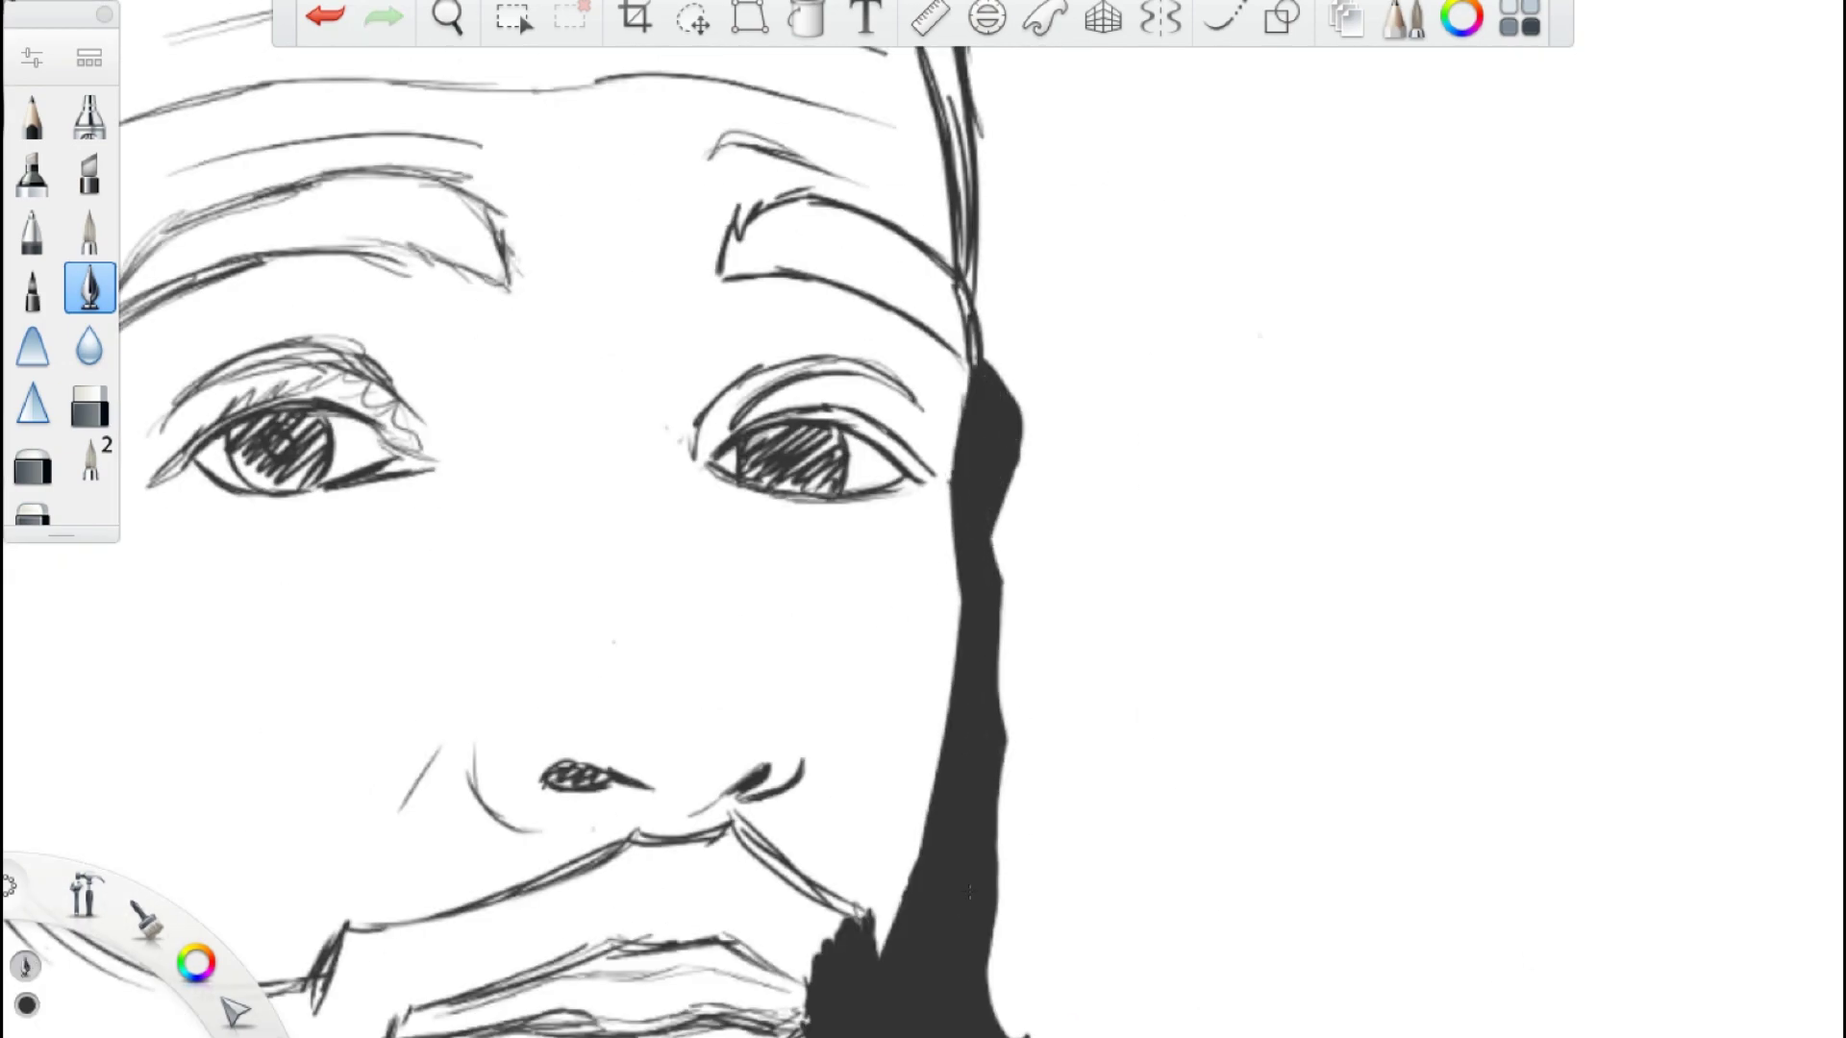
scroll(923, 519, "down", 3)
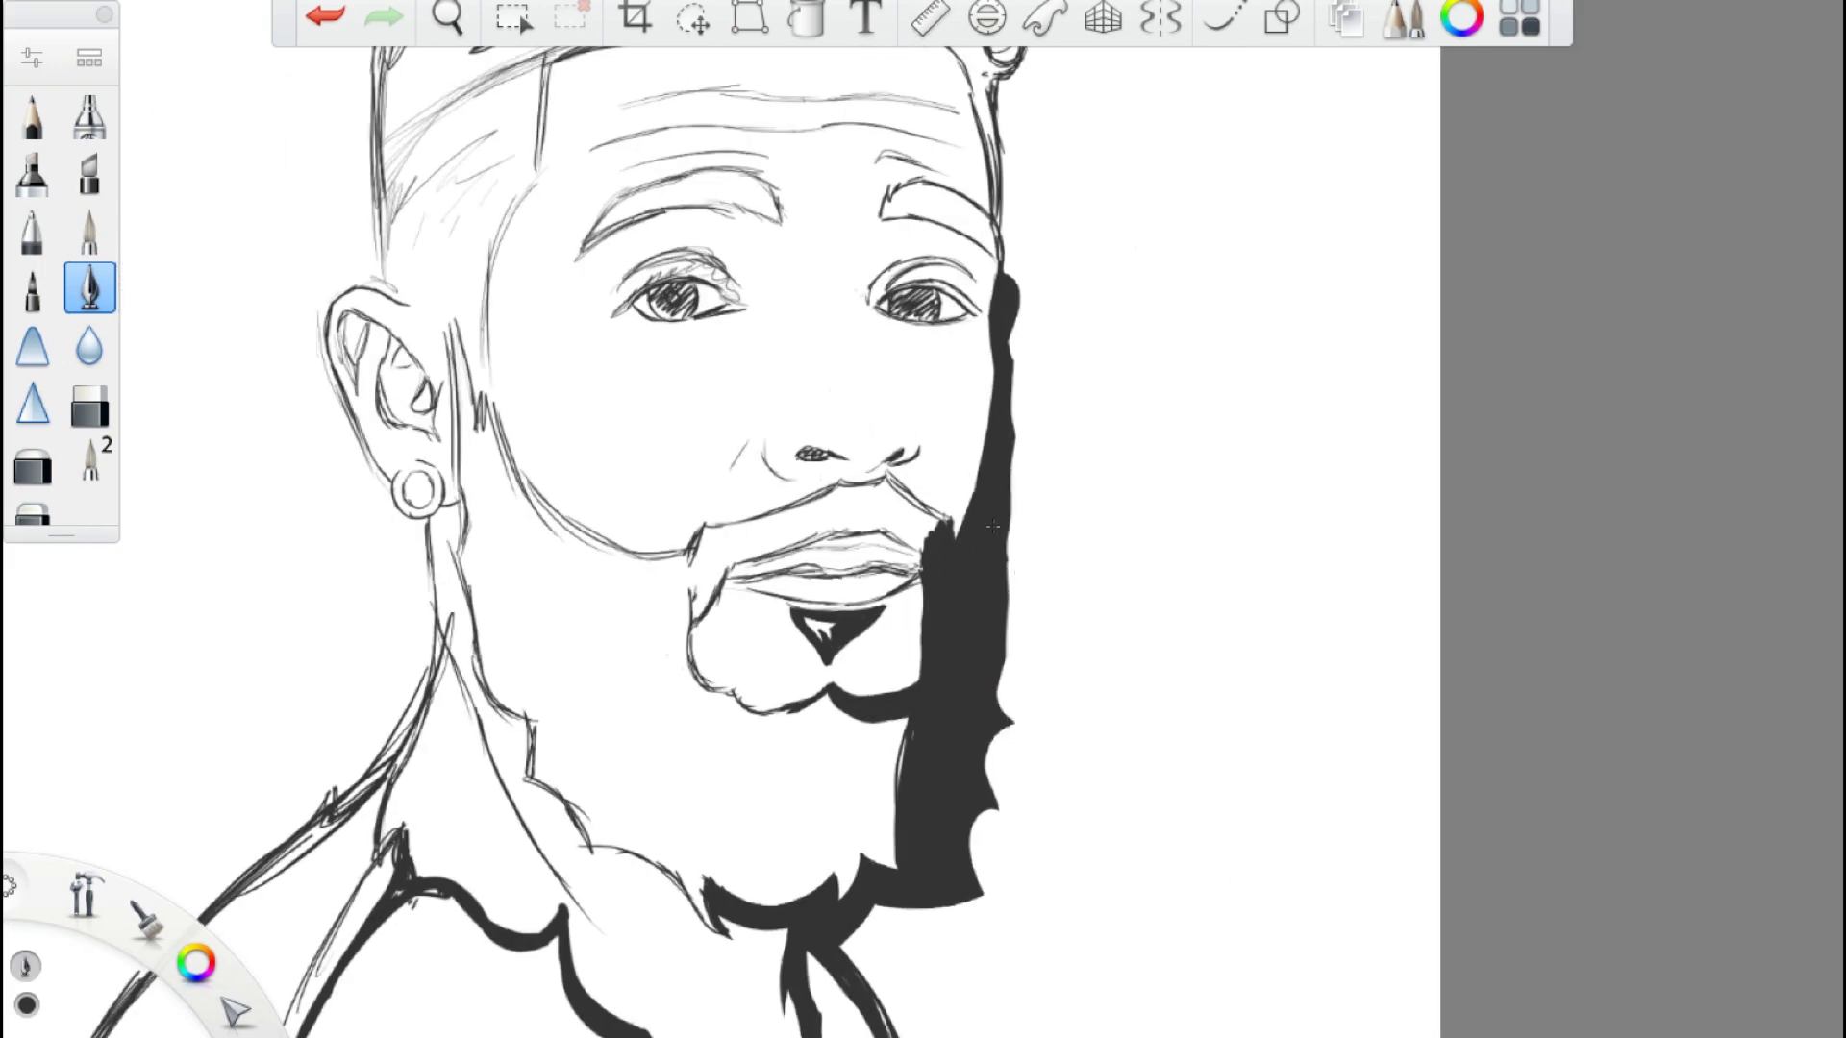
scroll(921, 714, "down", 3)
scroll(921, 713, "up", 4)
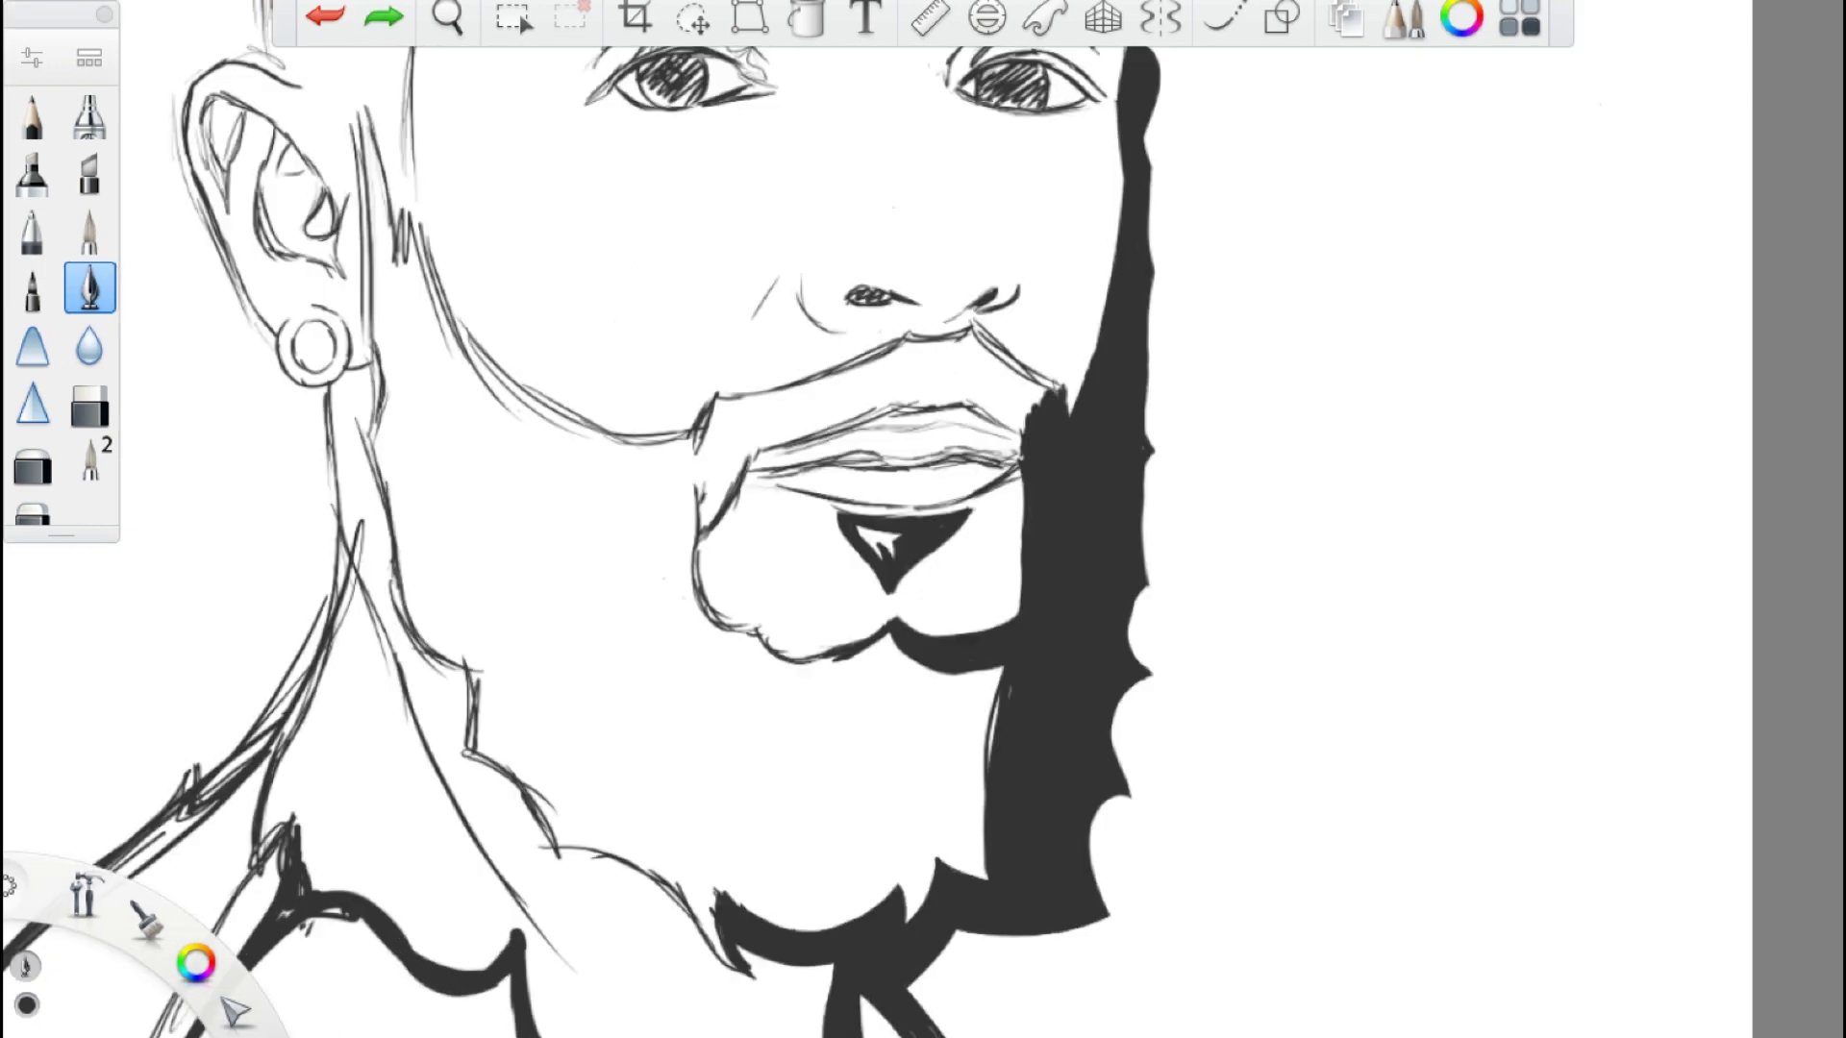
- Thicken the outline around the chin and ink jagged beard strands directly below it
scroll(921, 714, "up", 1)
left_click_drag(769, 615, 774, 730)
left_click_drag(798, 664, 865, 779)
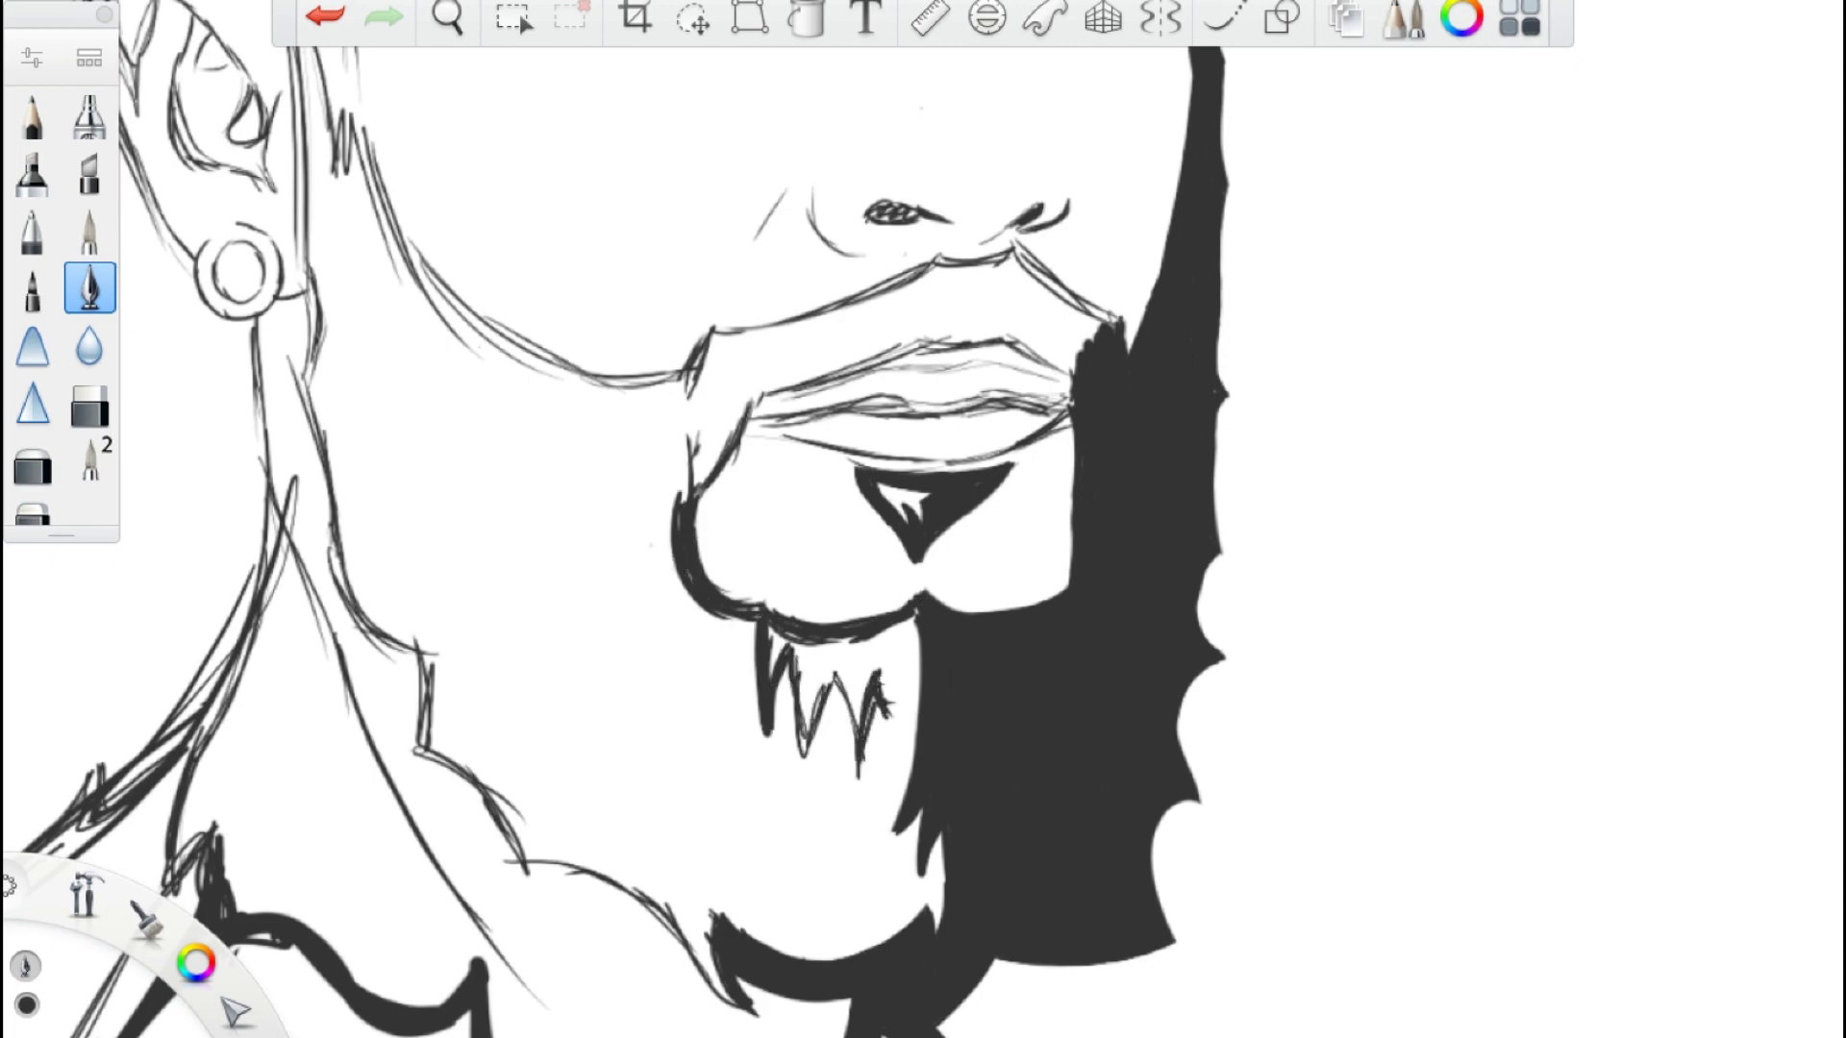
left_click_drag(870, 654, 900, 793)
scroll(961, 625, "up", 3)
left_click_drag(961, 654, 1019, 923)
left_click_drag(702, 731, 752, 857)
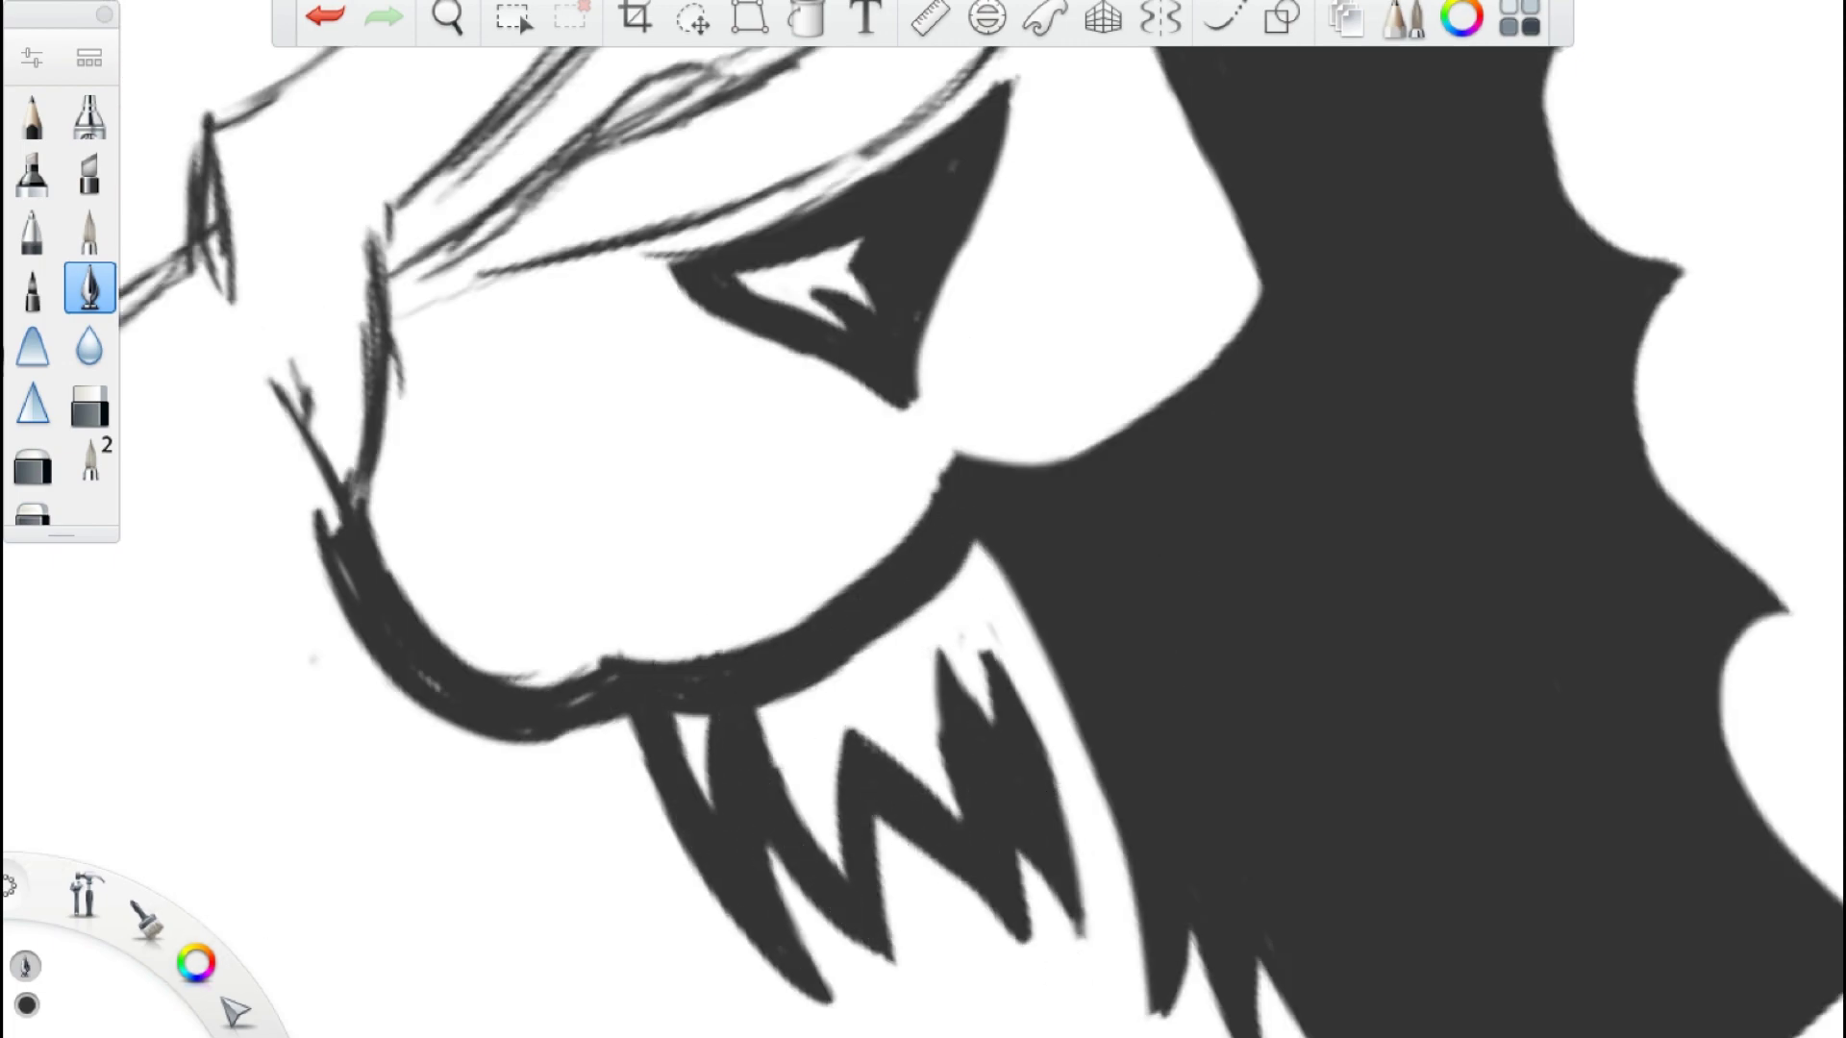
scroll(752, 857, "down", 3)
scroll(898, 373, "up", 3)
left_click_drag(938, 552, 1063, 914)
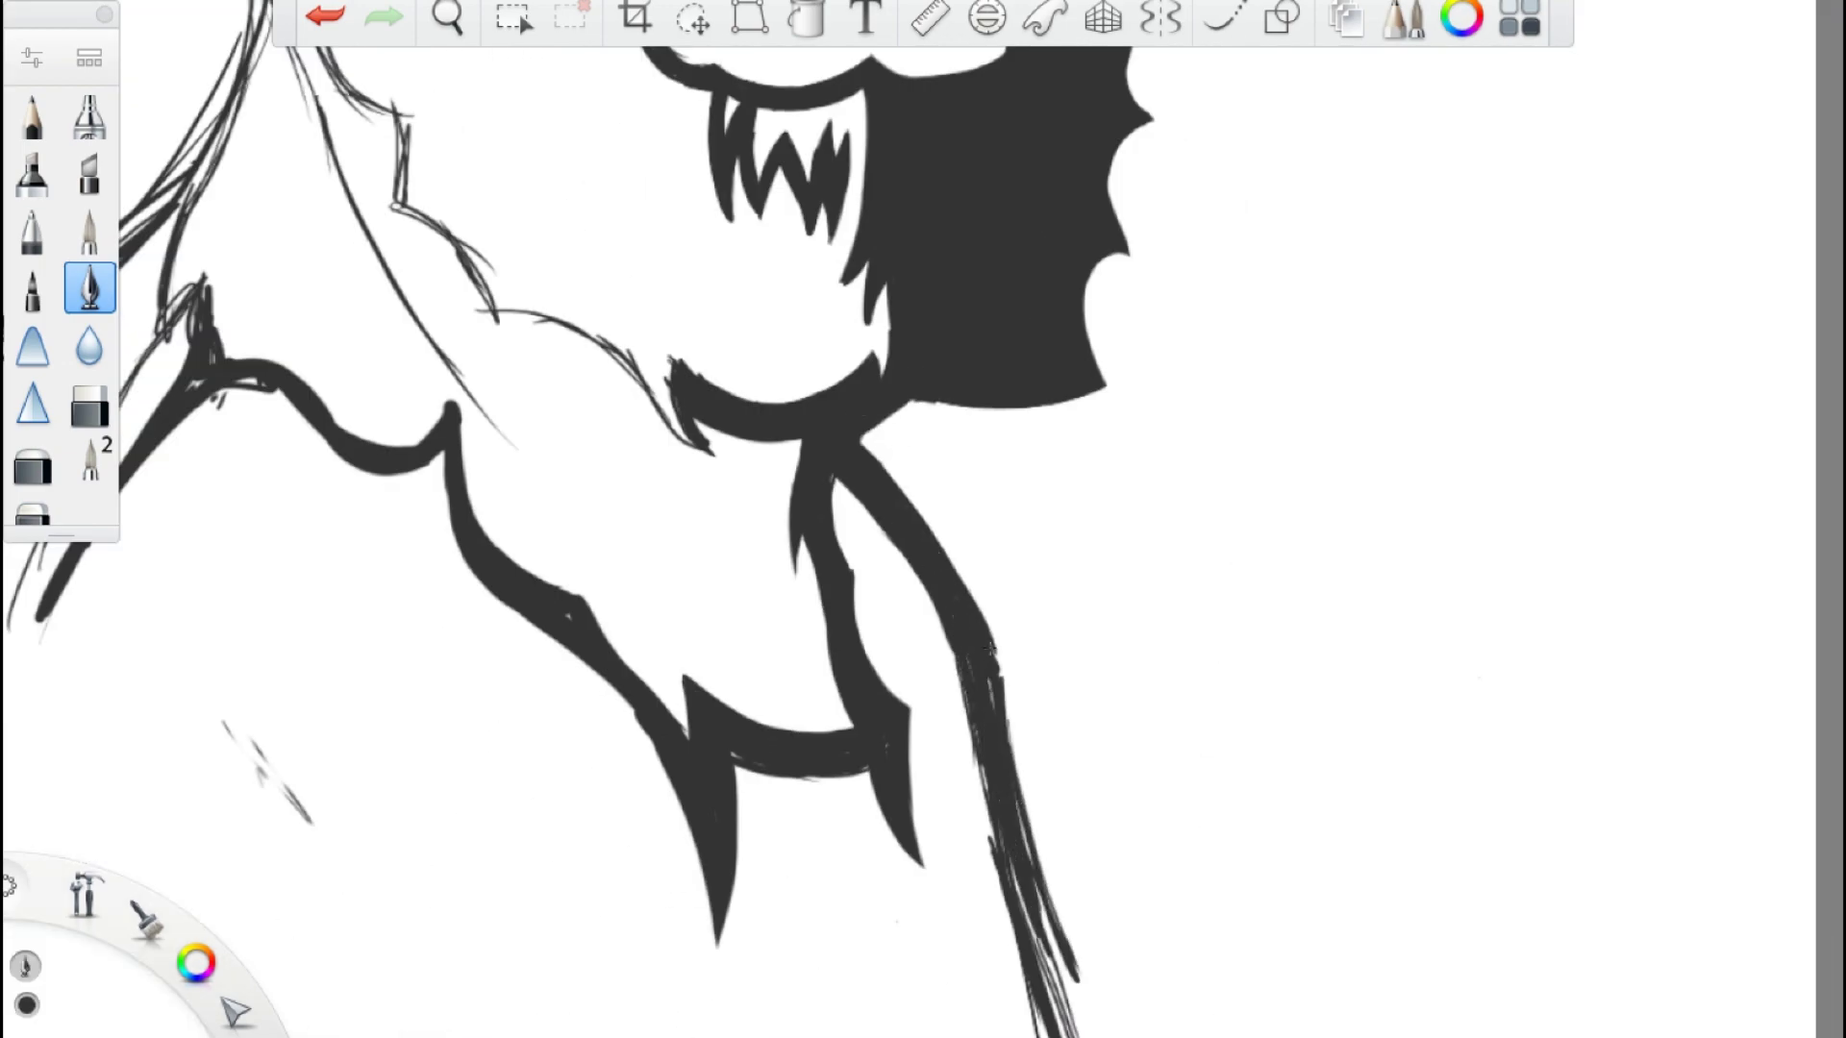
- Ink the right shoulder and arm outline down to the first dark spikes at the lower torso
key("ctrl+z")
scroll(1064, 915, "down", 2)
scroll(750, 519, "down", 2)
mouse_move(1009, 759)
left_mouse_down()
mouse_move(1039, 856)
mouse_move(995, 981)
left_mouse_up()
left_click_drag(913, 769, 894, 1019)
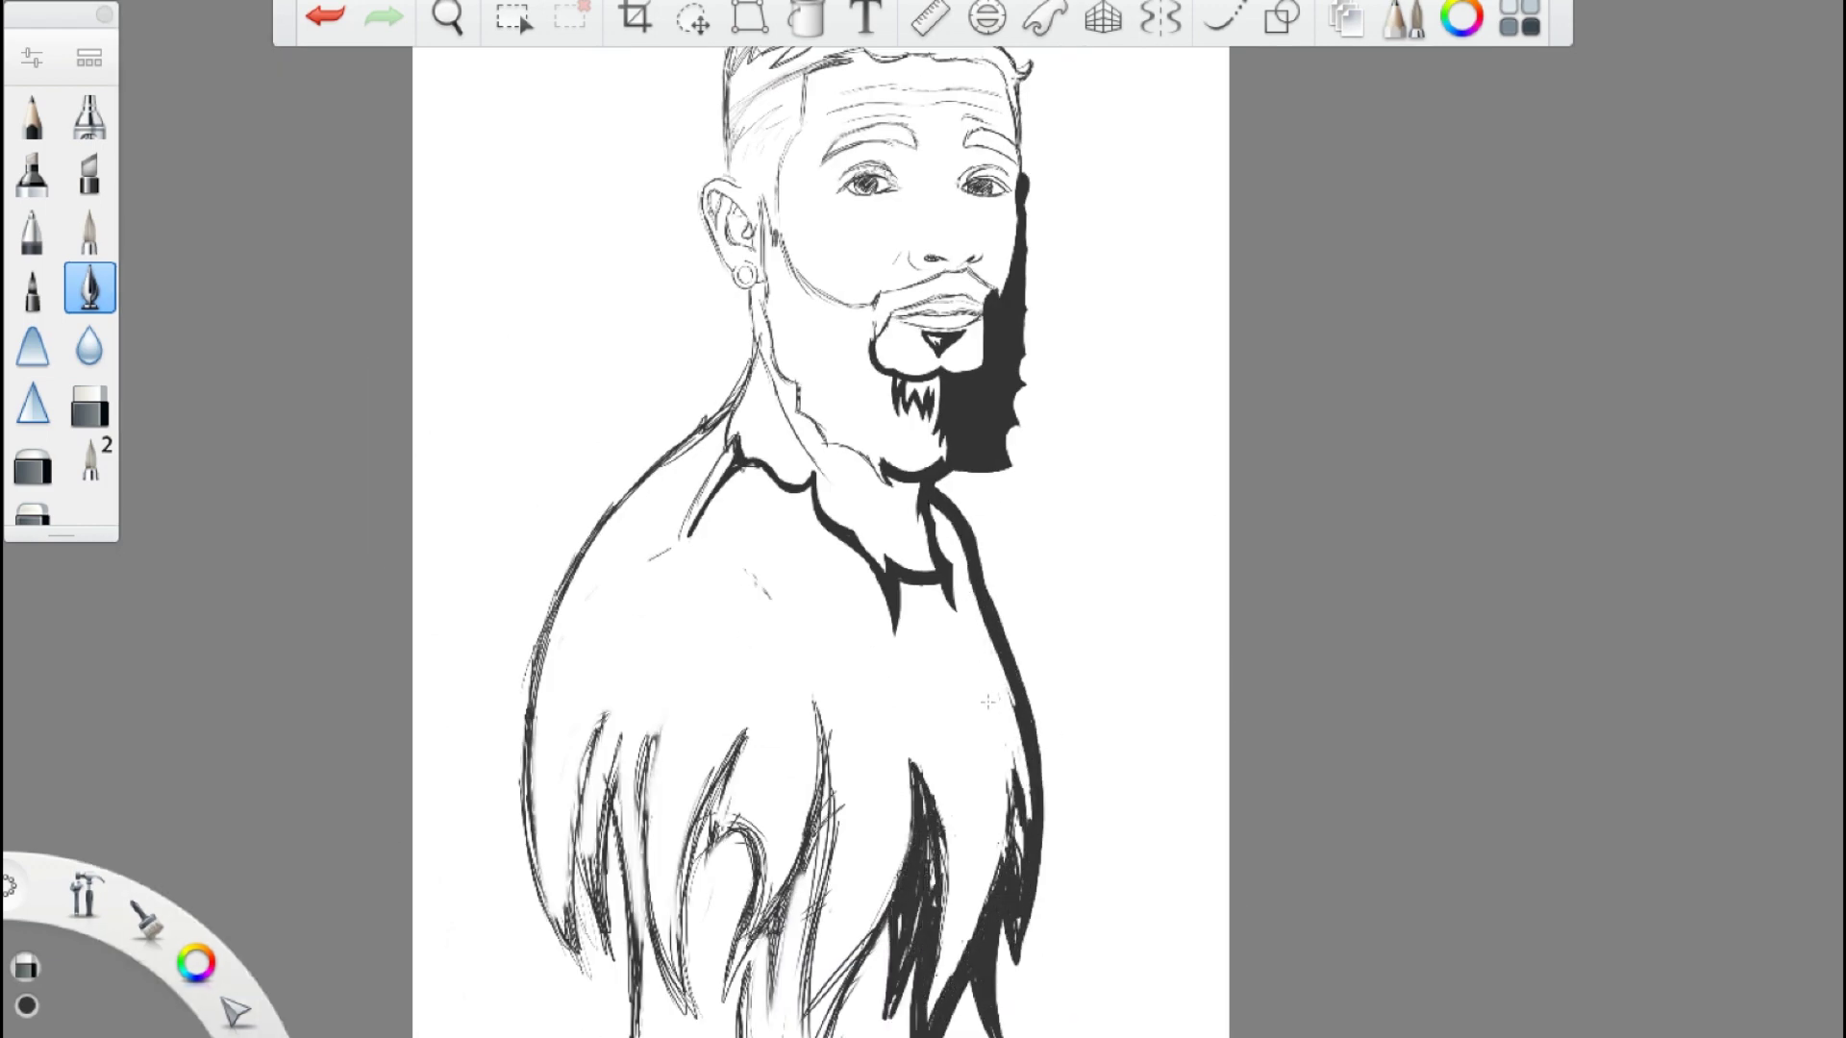
- Ink and fill the flame-shaped spikes on the right part of the lower torso with sharp tips
scroll(865, 817, "up", 5)
scroll(913, 818, "up", 3)
left_click_drag(582, 815, 692, 288)
left_click_drag(1096, 318, 865, 865)
left_click_drag(789, 711, 850, 392)
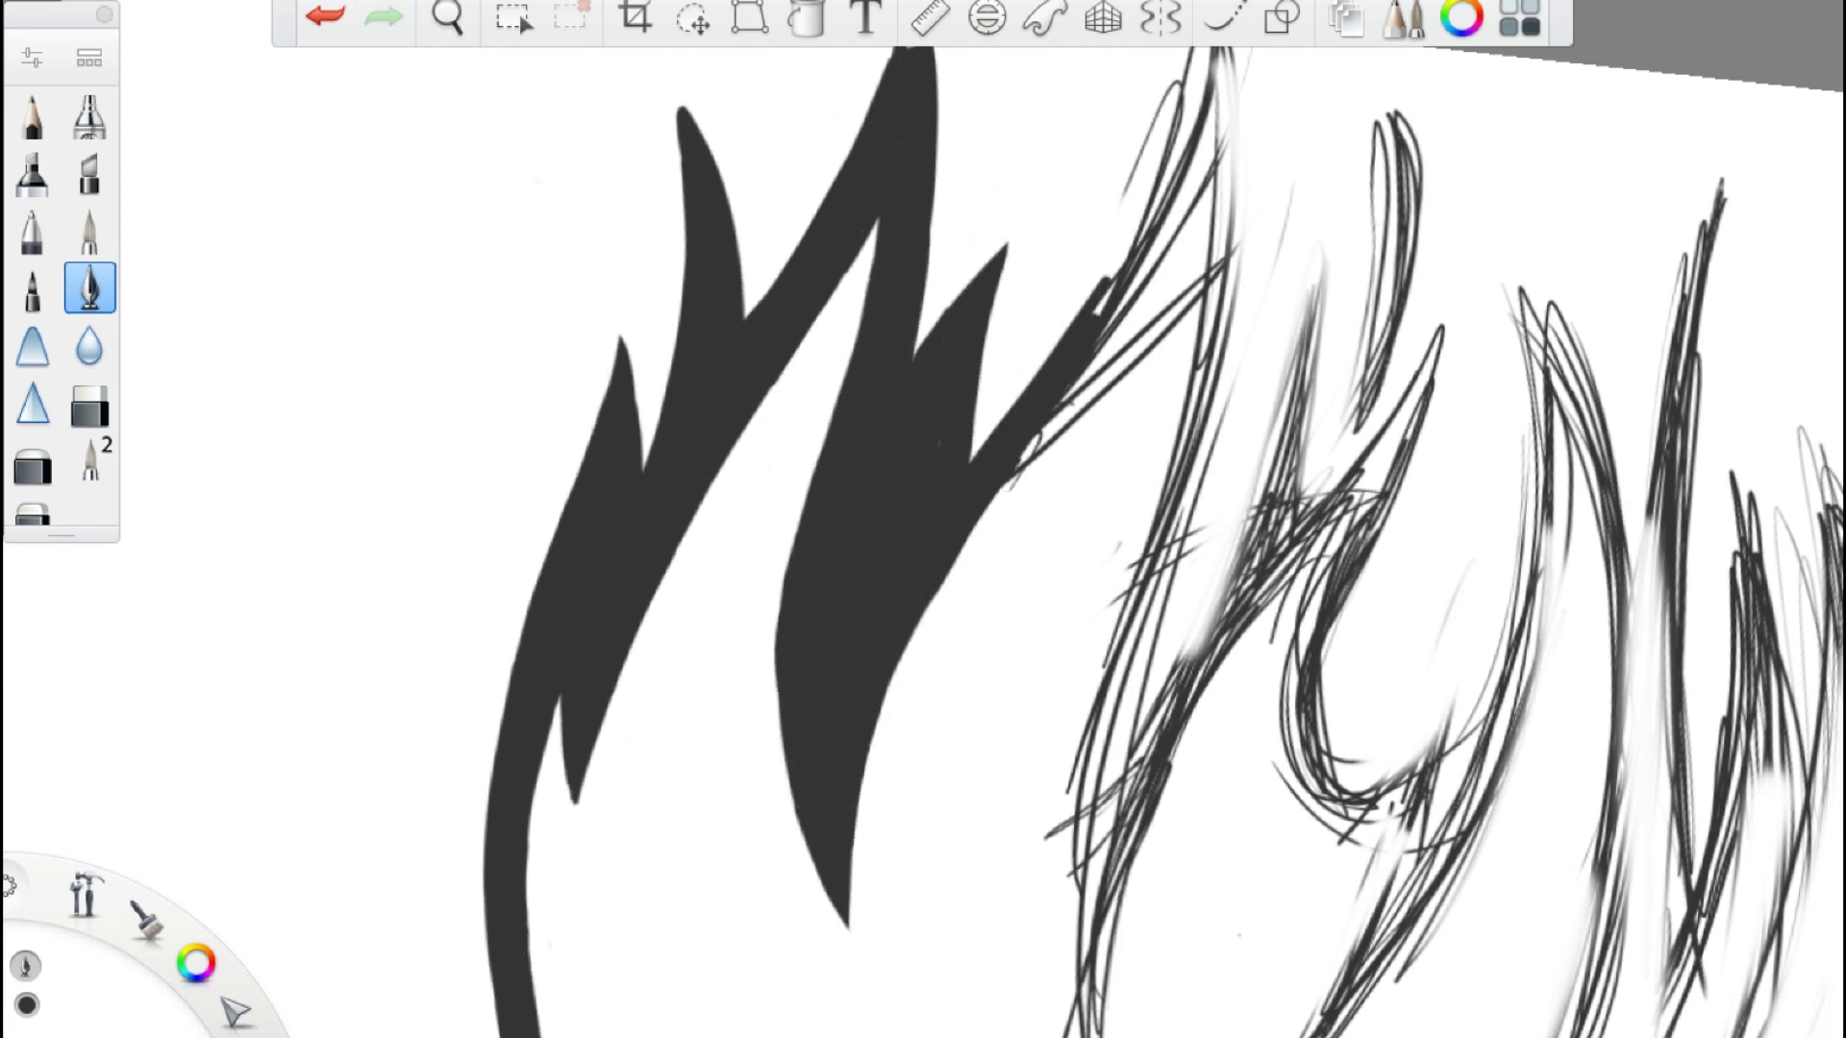
- Ink and fill the tall central flame spike on the torso and its small side points
scroll(856, 769, "down", 5)
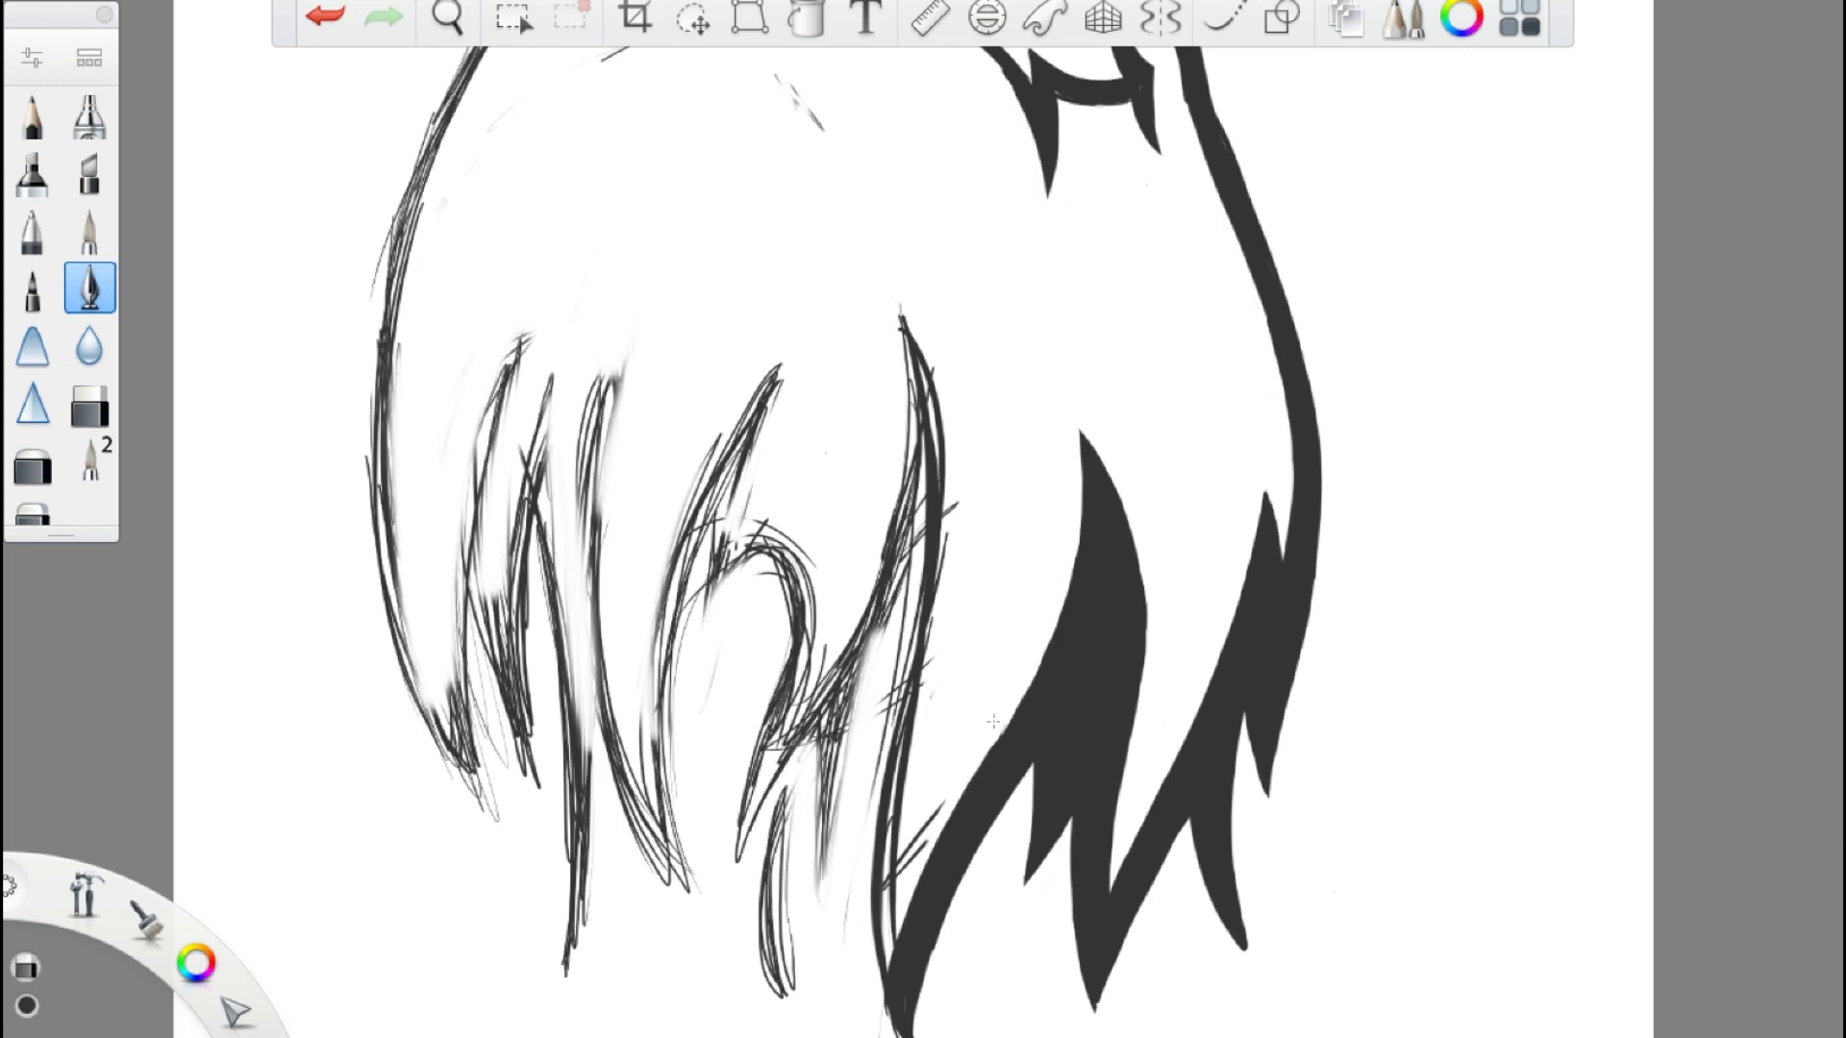
left_click_drag(884, 1019, 900, 558)
scroll(923, 519, "up", 5)
left_click_drag(1005, 990, 1606, 645)
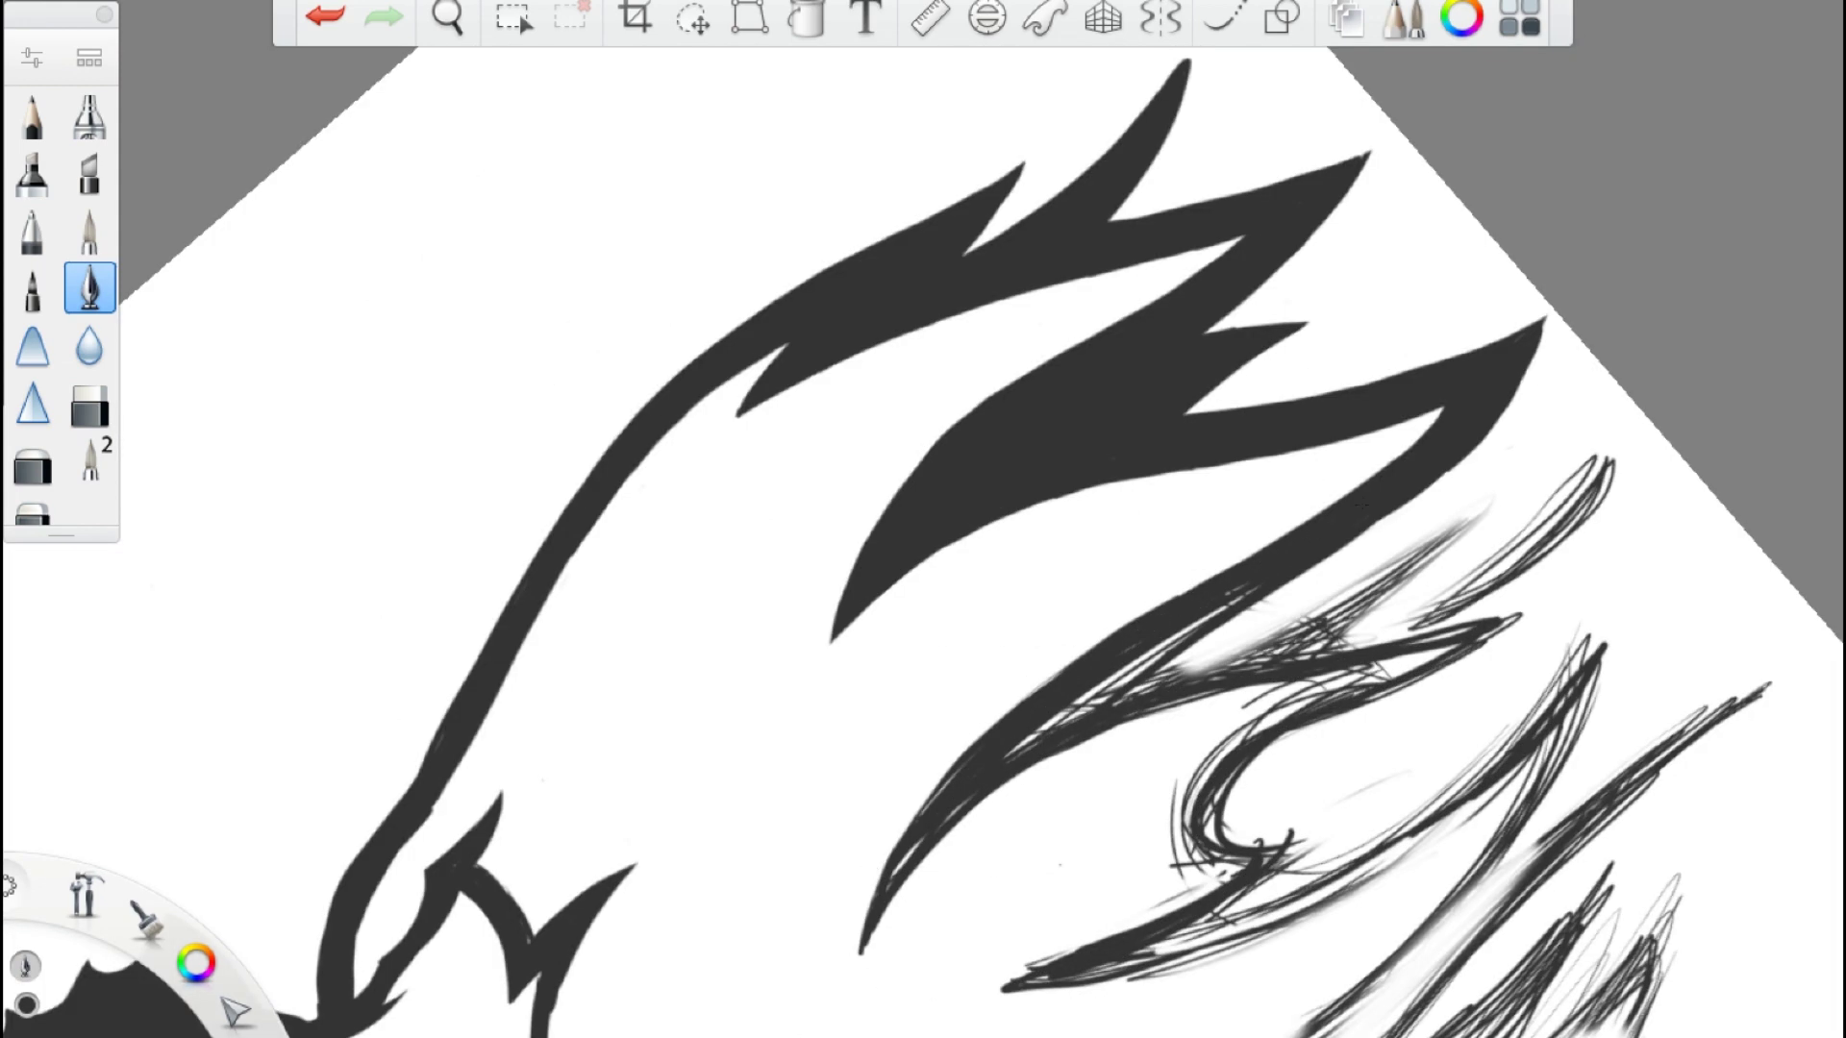
left_click_drag(1471, 519, 1243, 663)
left_click_drag(1514, 572, 1606, 469)
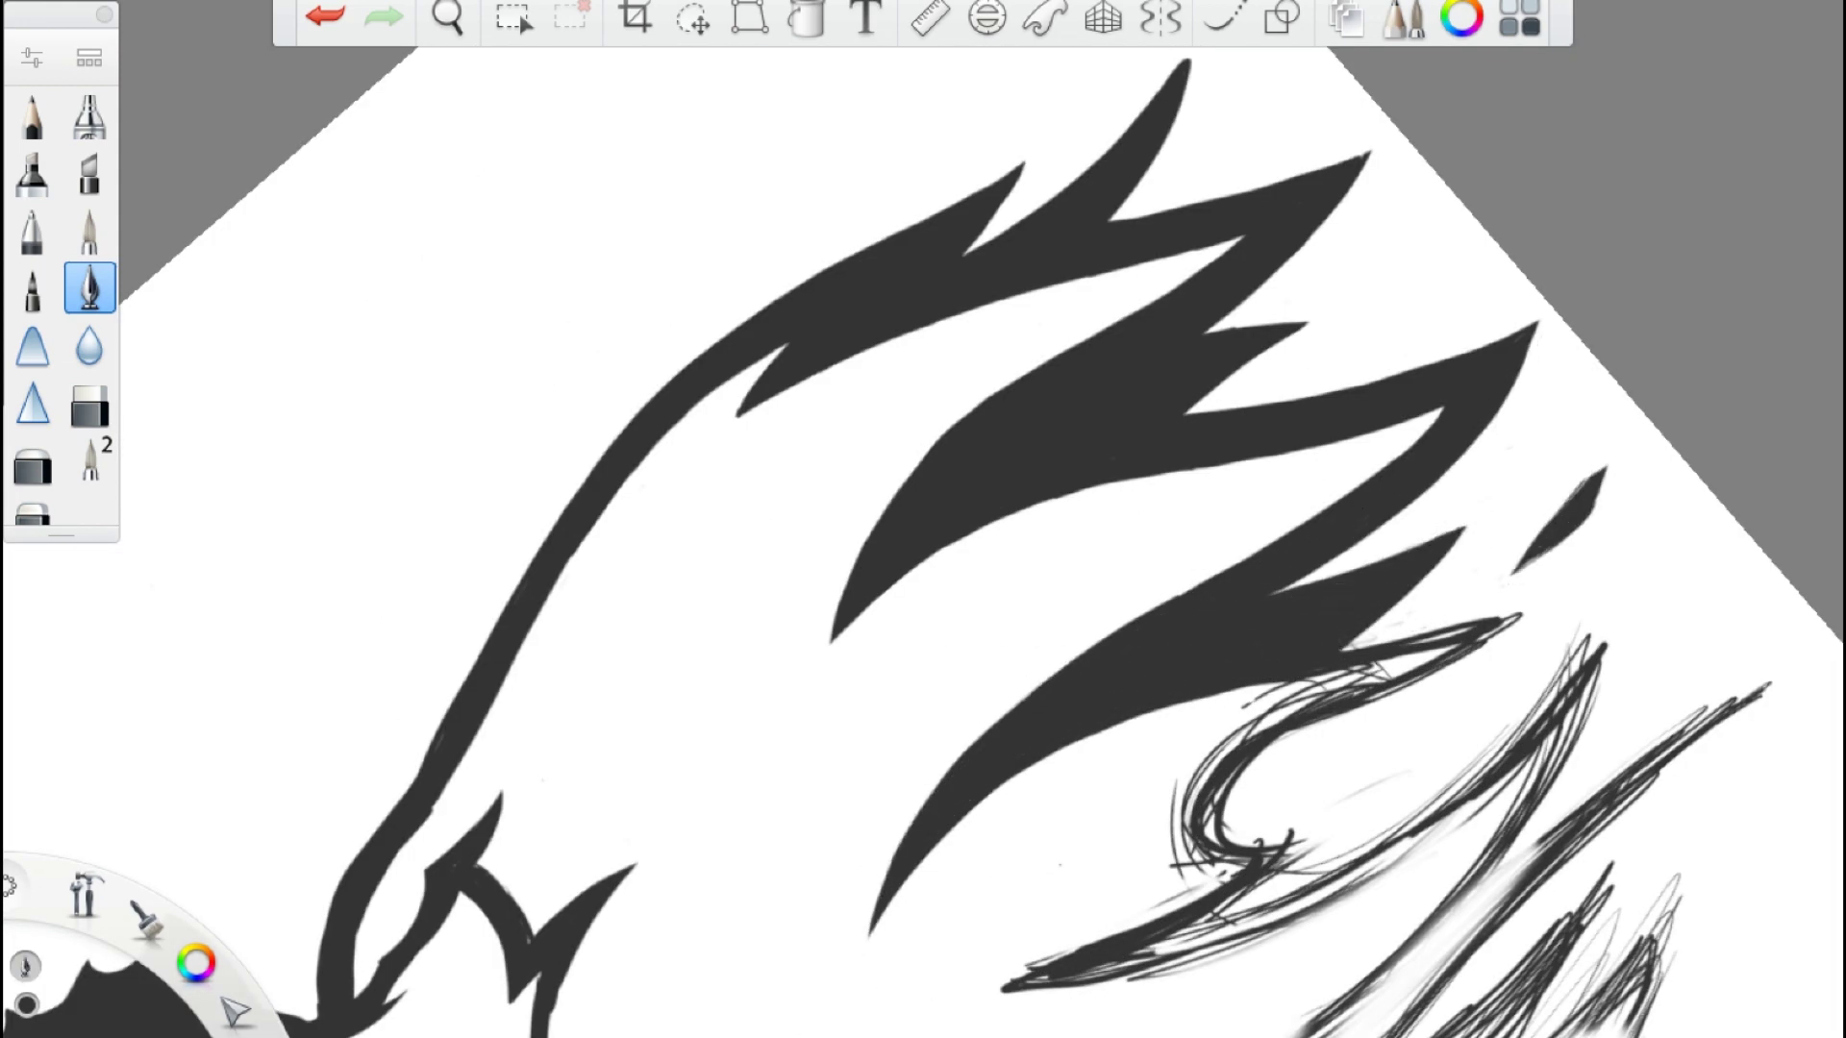
left_click_drag(1486, 627, 1297, 826)
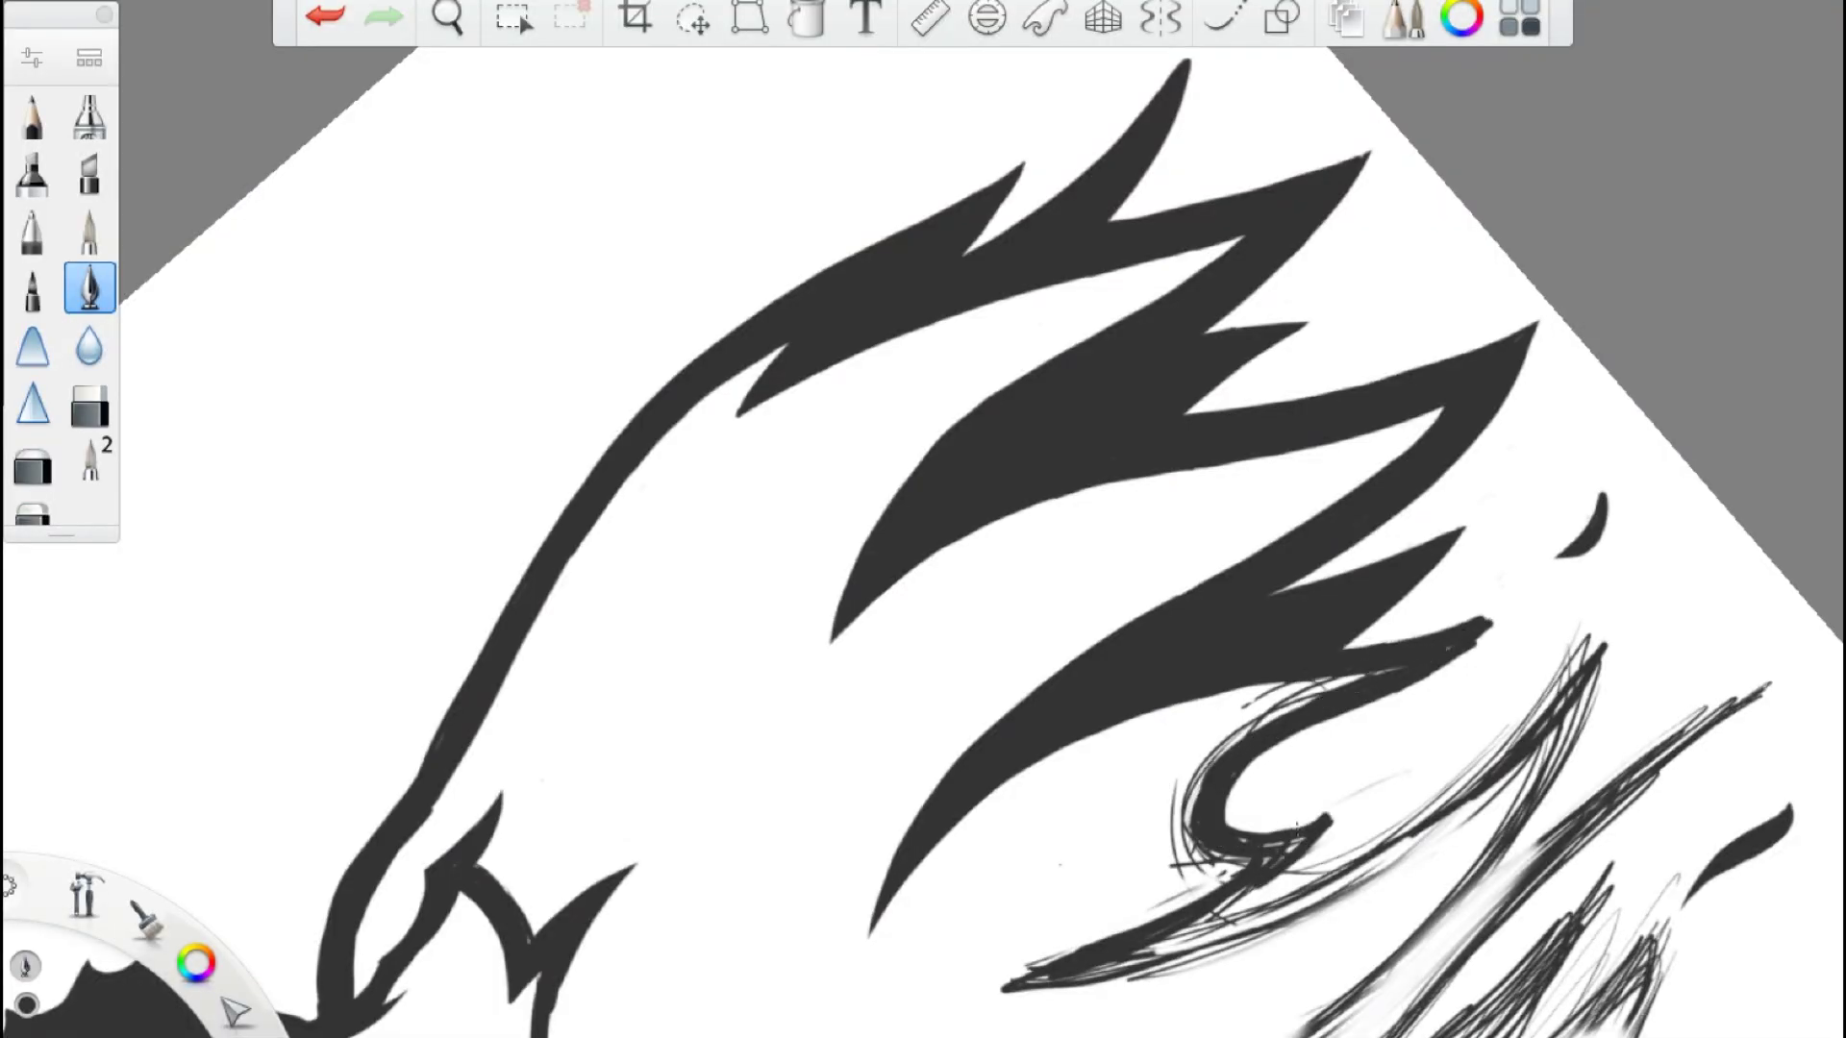
- Ink the cluster of shorter flame spikes immediately left of the tall central one
scroll(923, 519, "up", 5)
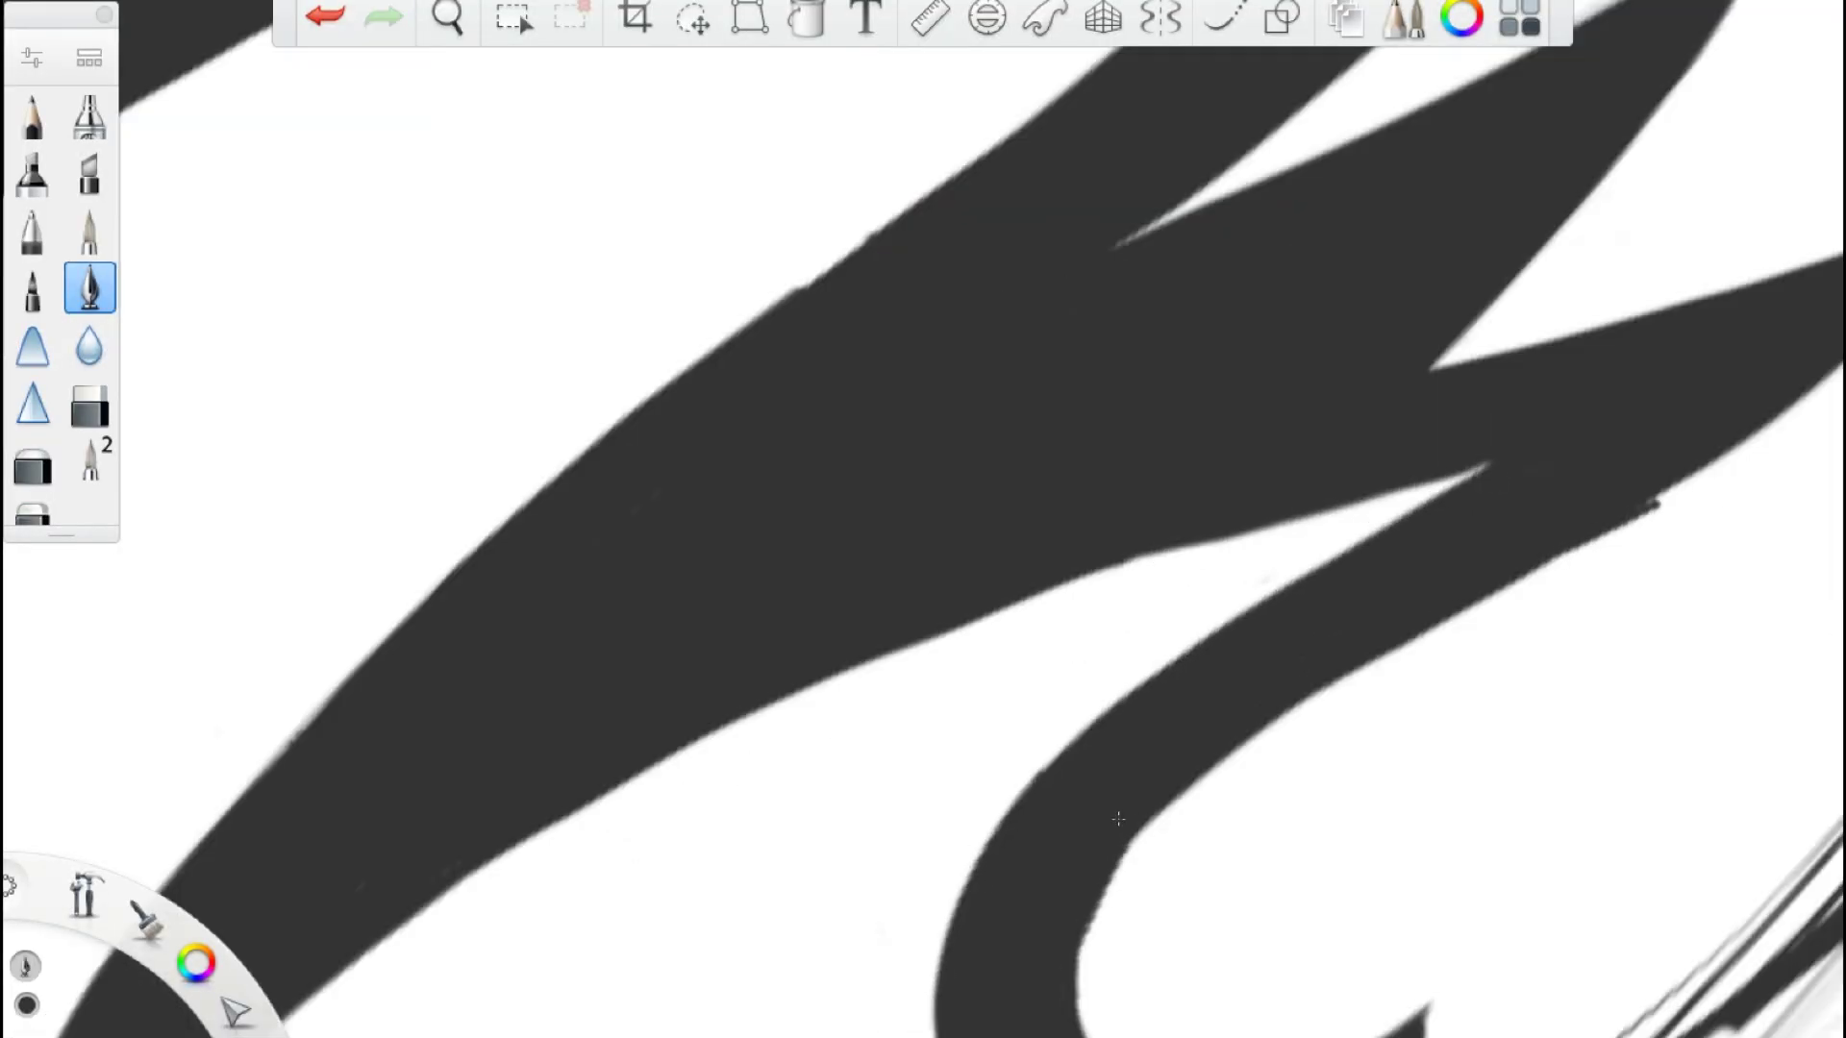
scroll(924, 519, "down", 4)
scroll(923, 519, "down", 4)
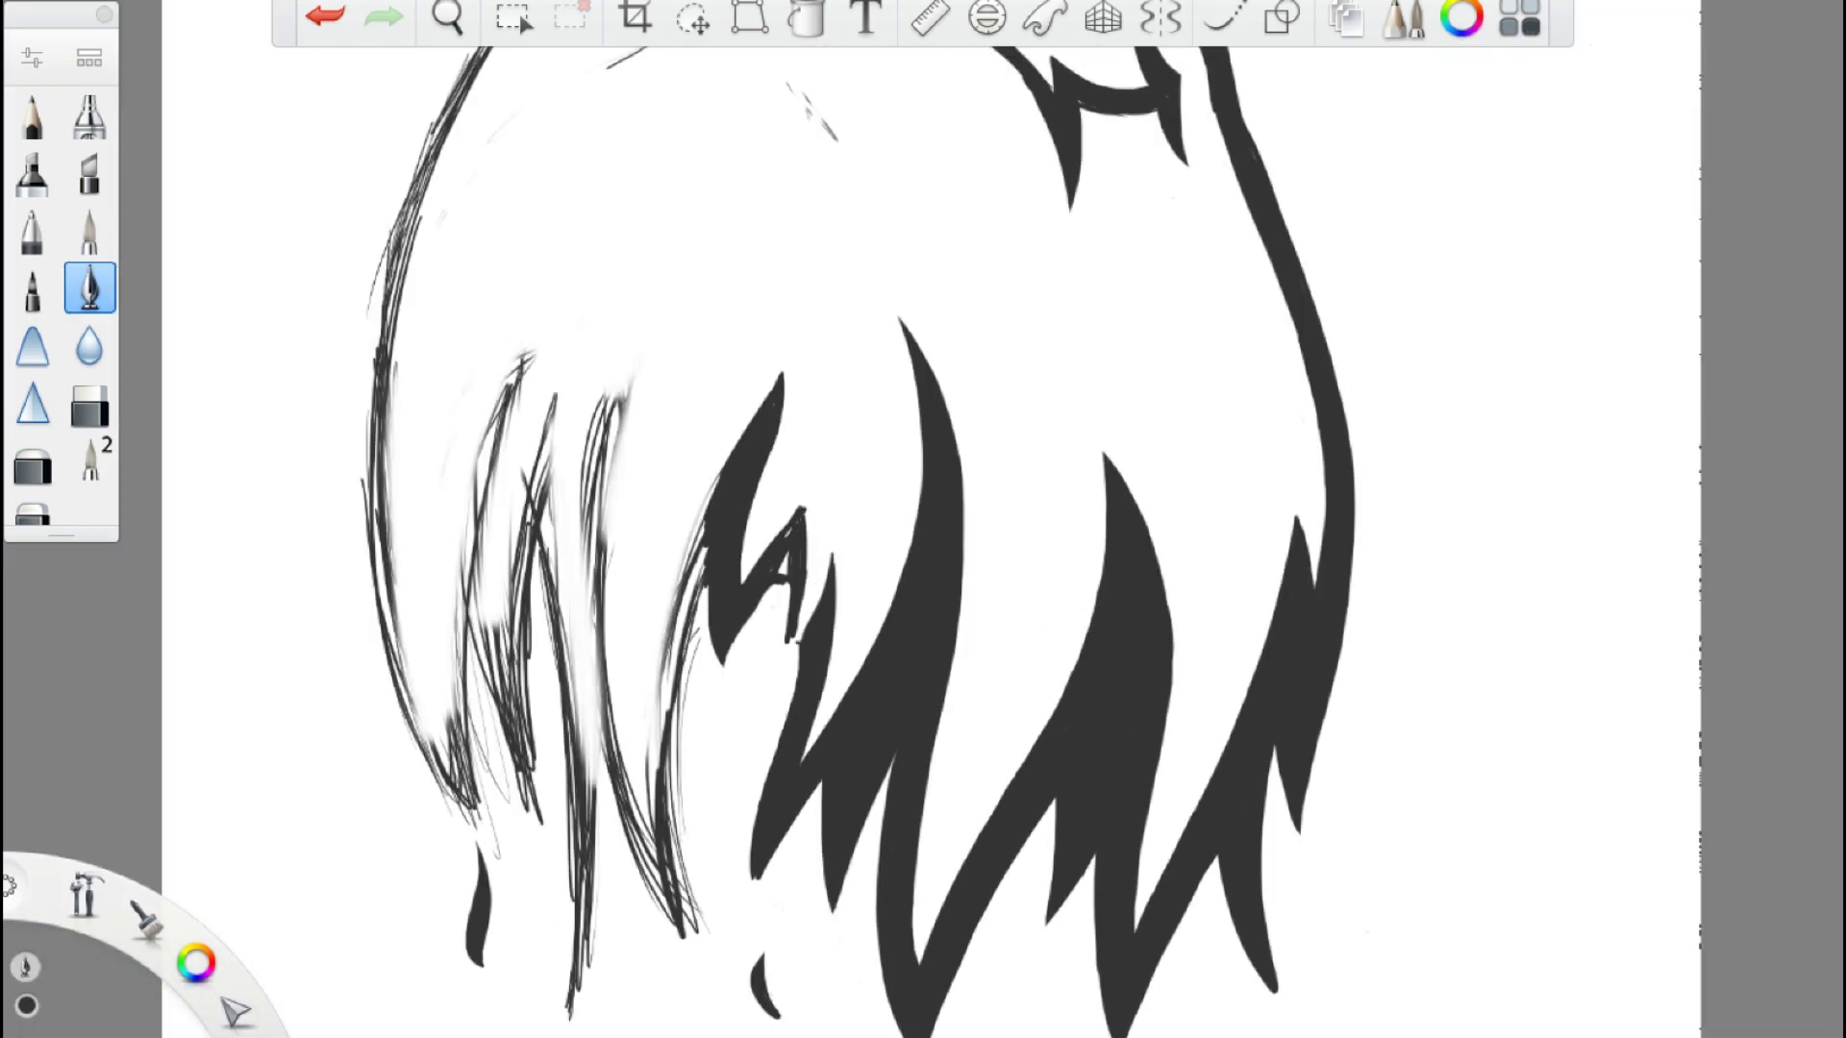
mouse_move(706, 527)
left_mouse_down()
mouse_move(677, 918)
mouse_move(753, 766)
left_mouse_up()
key("ctrl+z")
scroll(719, 693, "up", 5)
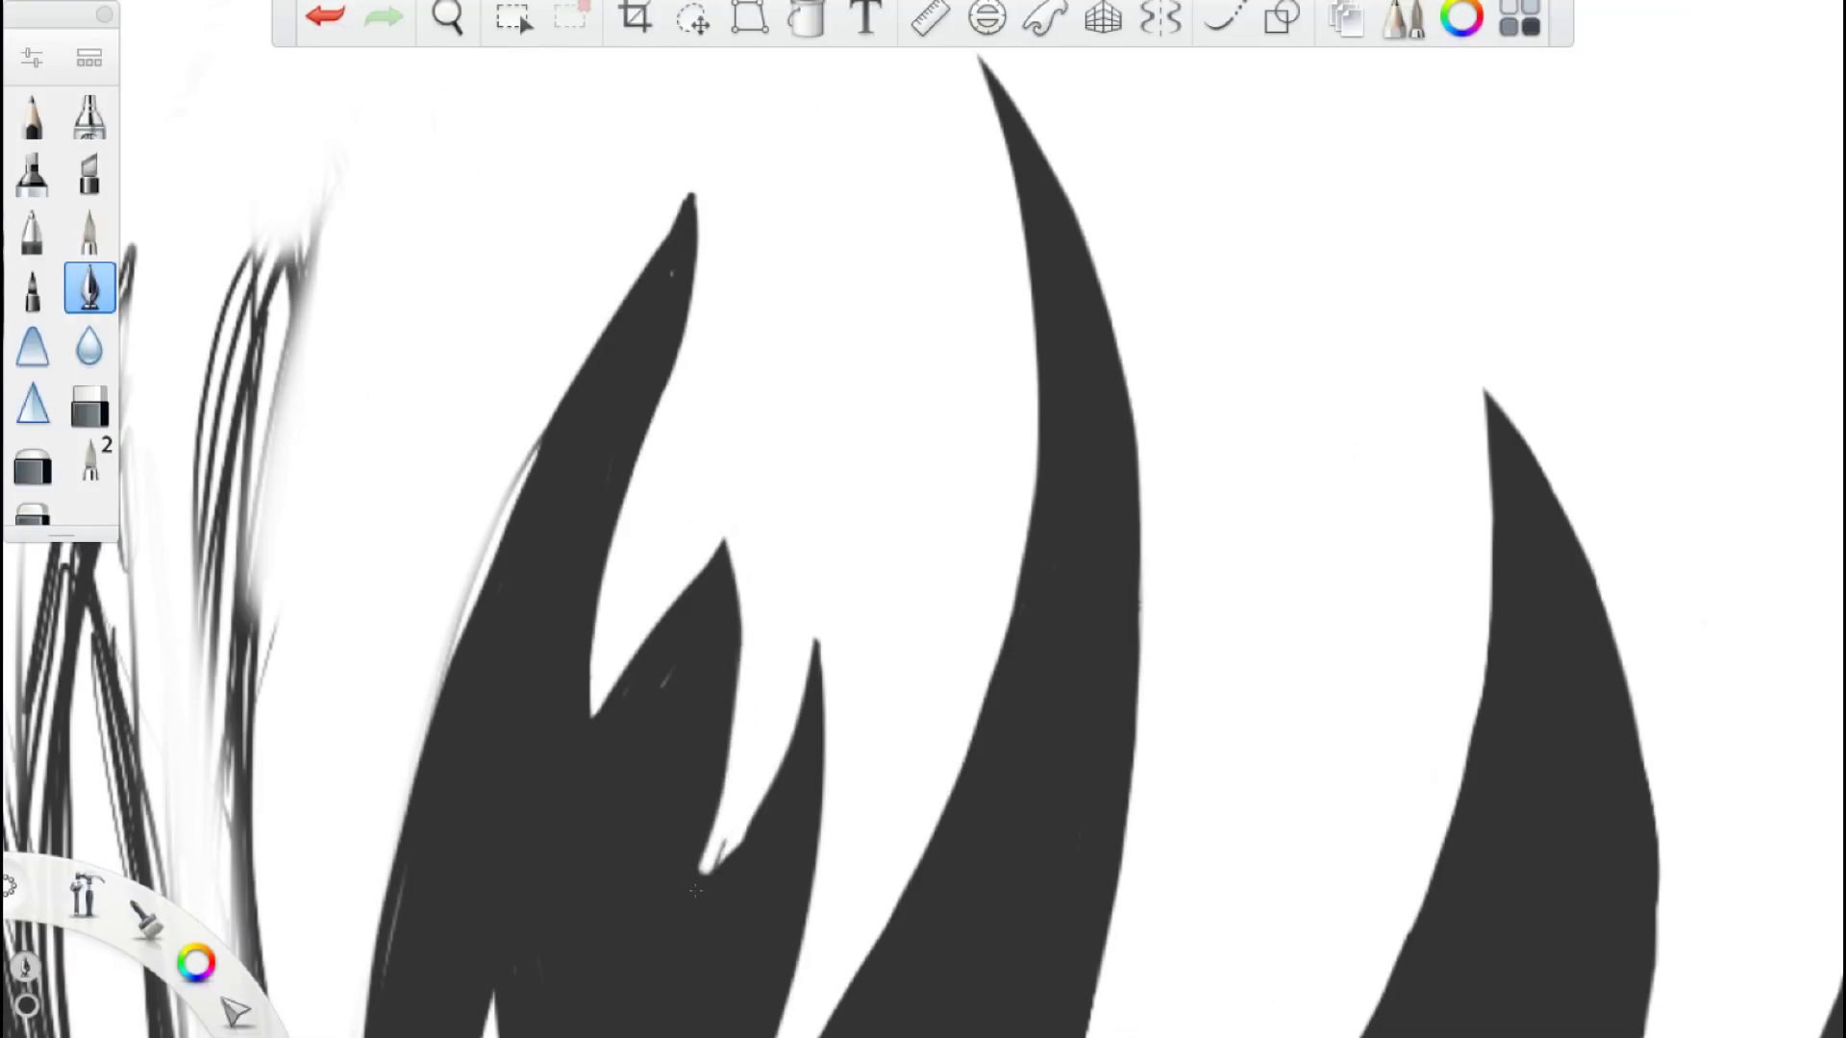
- Ink and fill the remaining flame spikes and the lower arm outline on the left side of the torso
scroll(720, 692, "down", 8)
scroll(923, 519, "up", 4)
left_click_drag(673, 1009, 730, 673)
left_click_drag(586, 875, 625, 635)
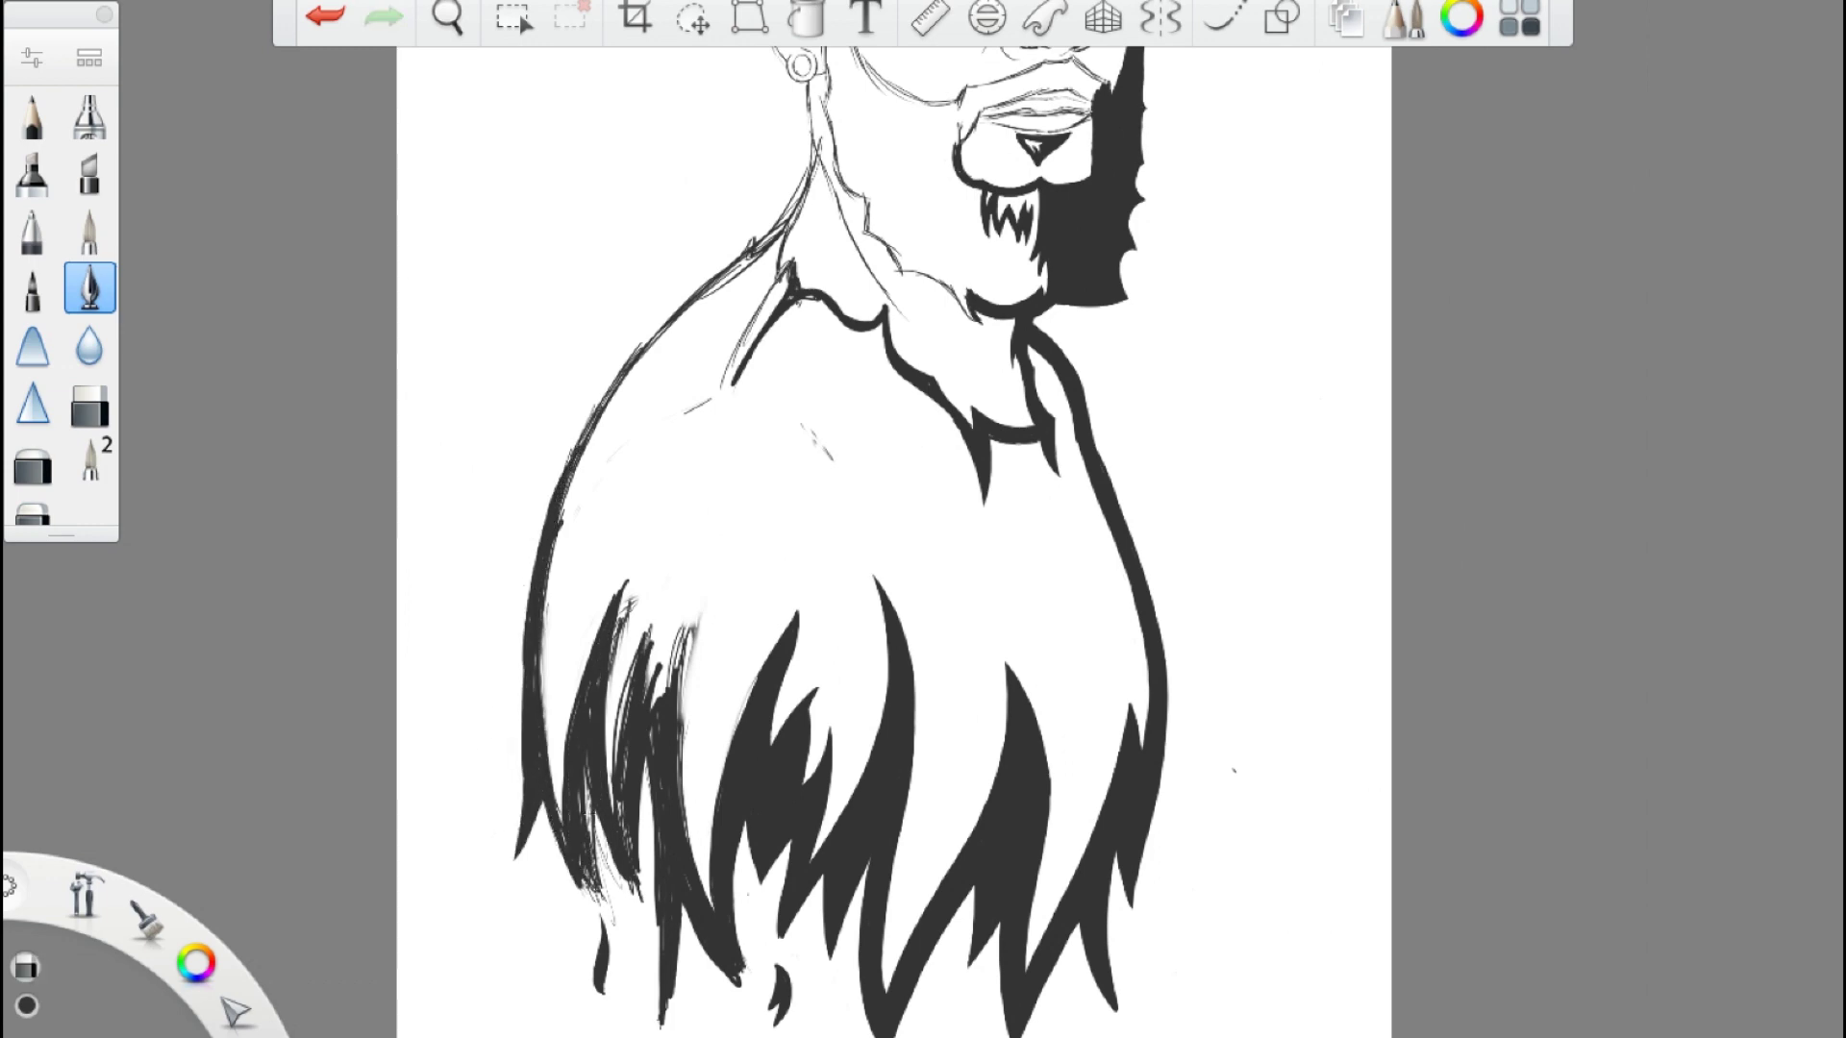
left_click_drag(643, 793, 639, 908)
left_click_drag(937, 822, 952, 899)
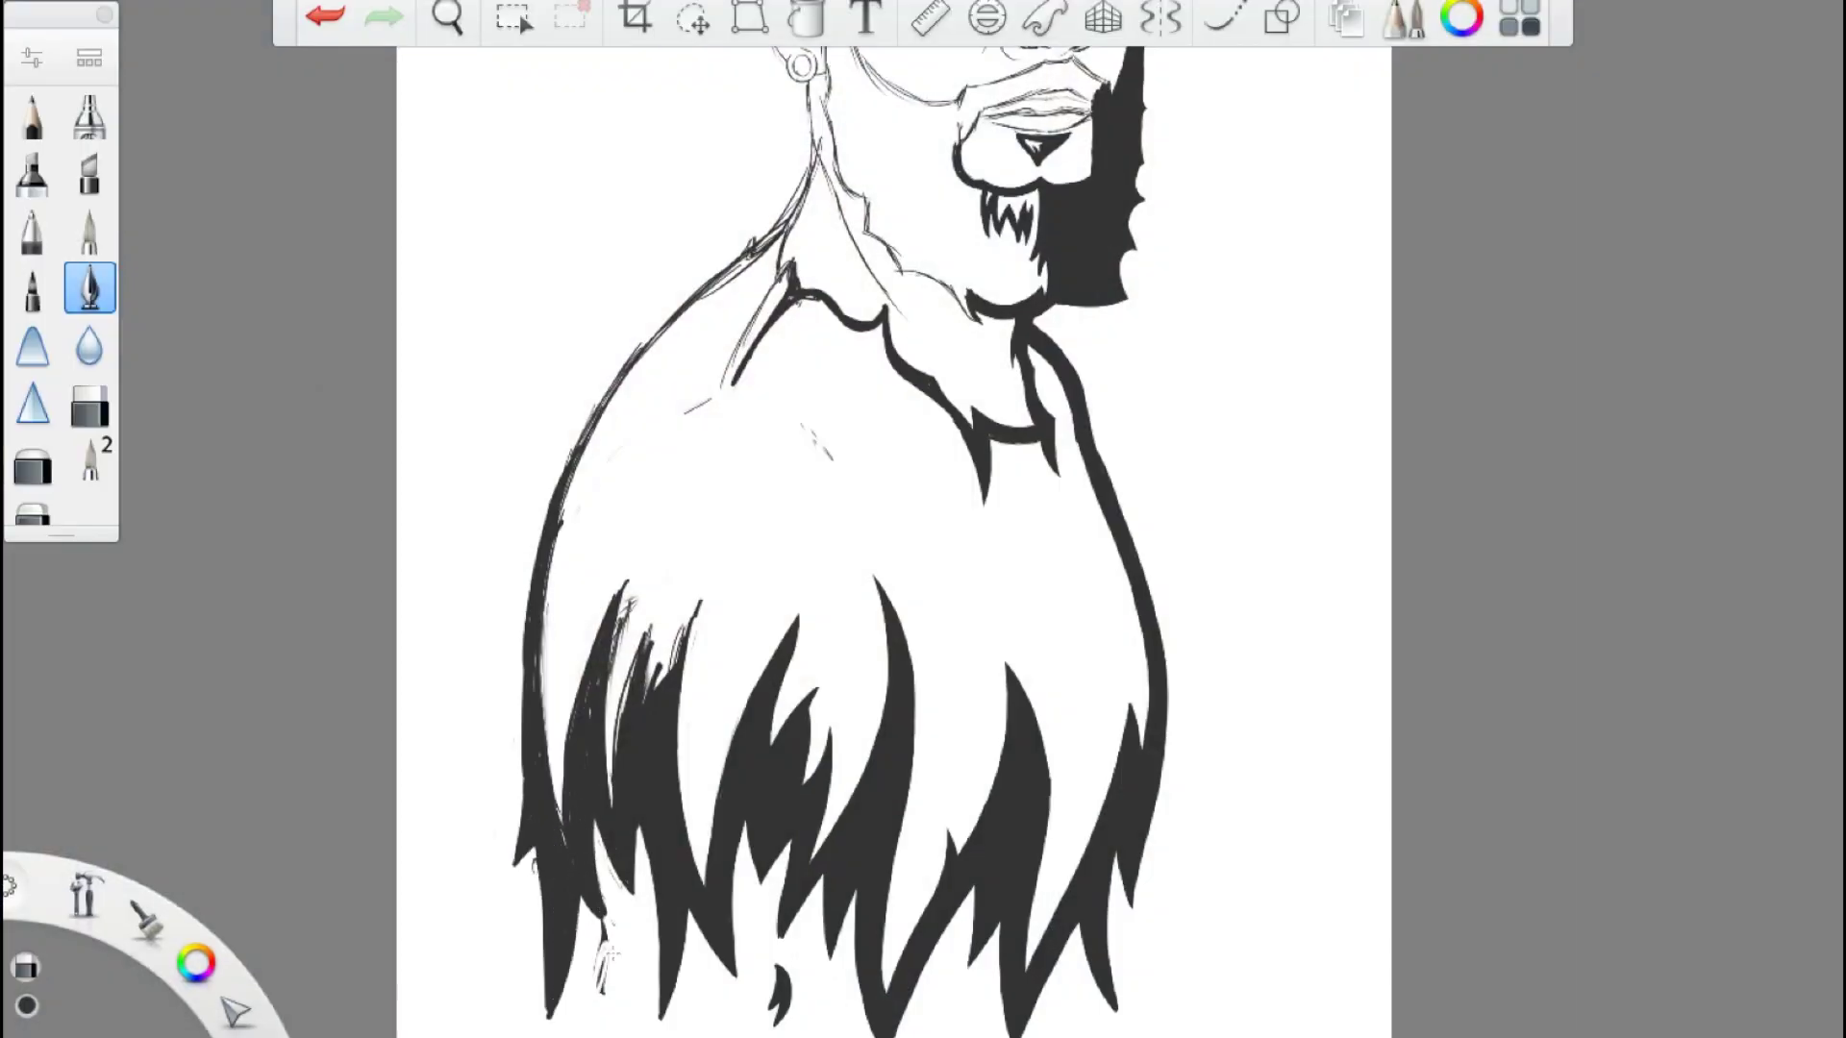
- Clean up the leftmost flame spikes by filling their gaps and sharpening their edges and tips
scroll(570, 930, "up", 4)
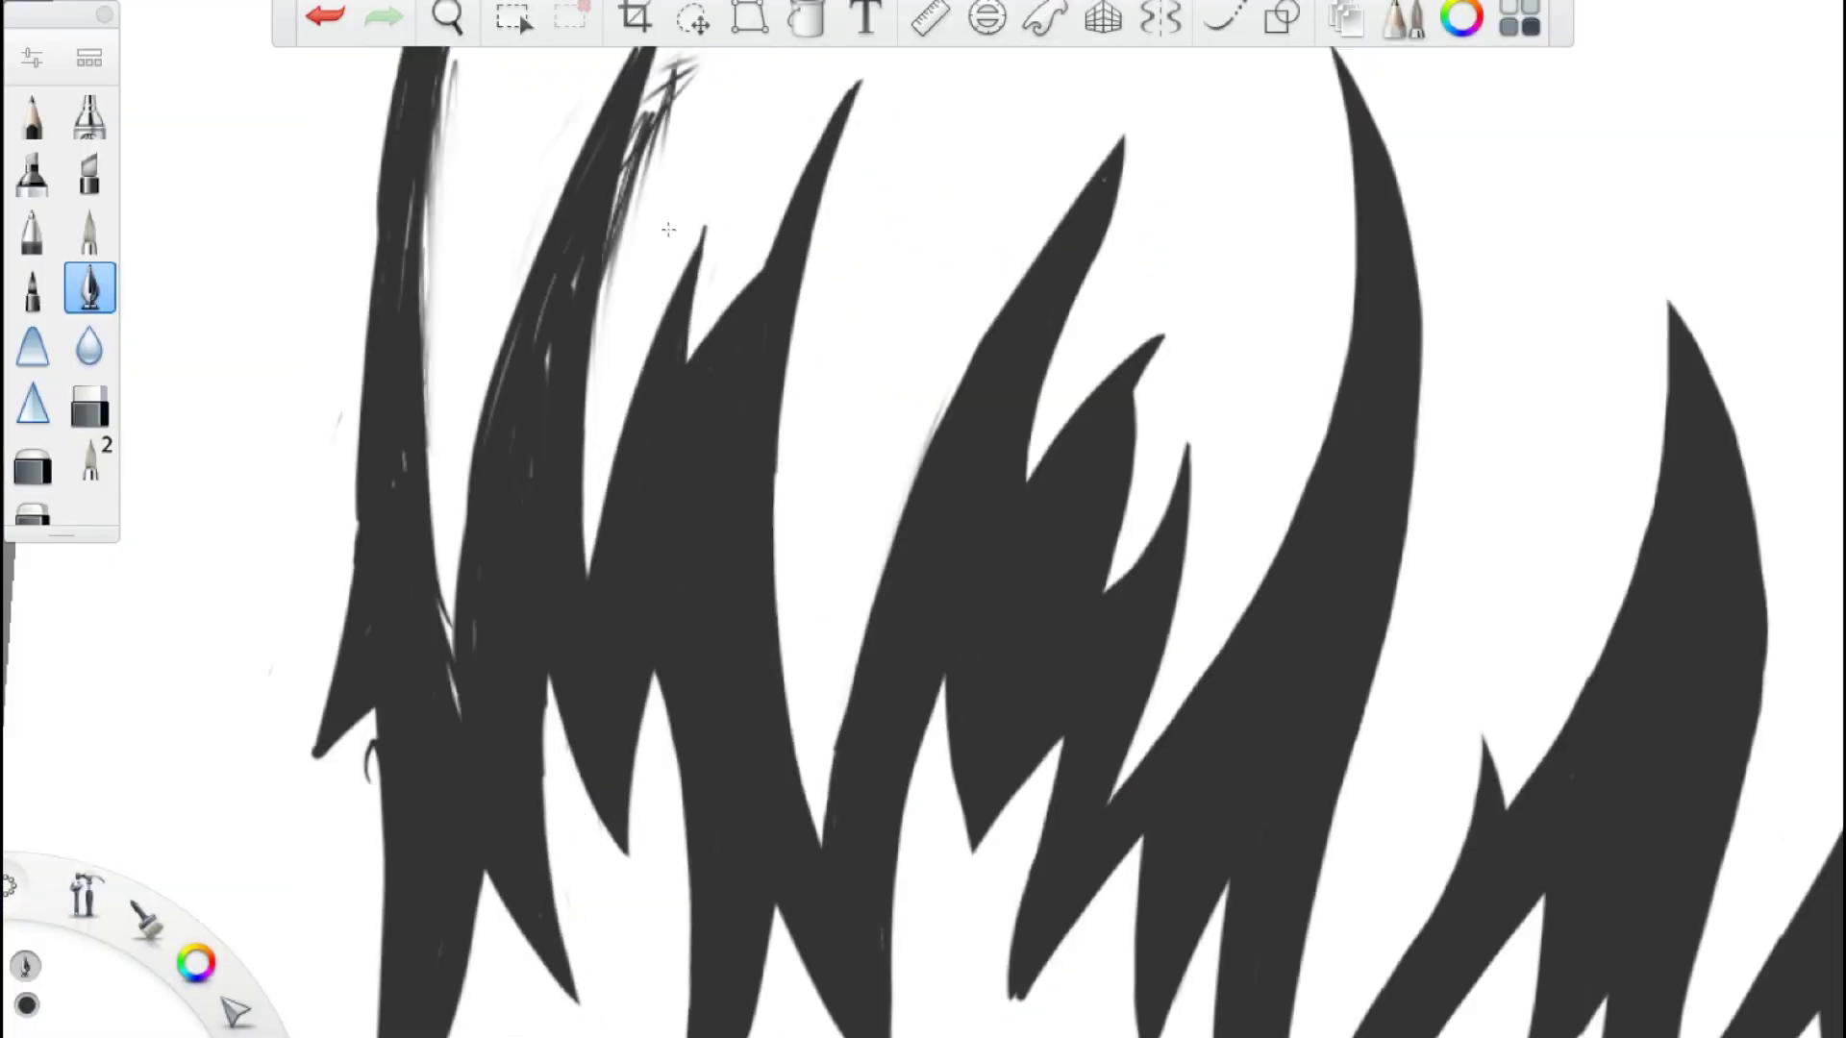
left_click_drag(673, 57, 510, 519)
left_click_drag(443, 68, 452, 721)
left_click_drag(452, 433, 461, 750)
left_click_drag(500, 471, 442, 692)
scroll(923, 539, "down", 3)
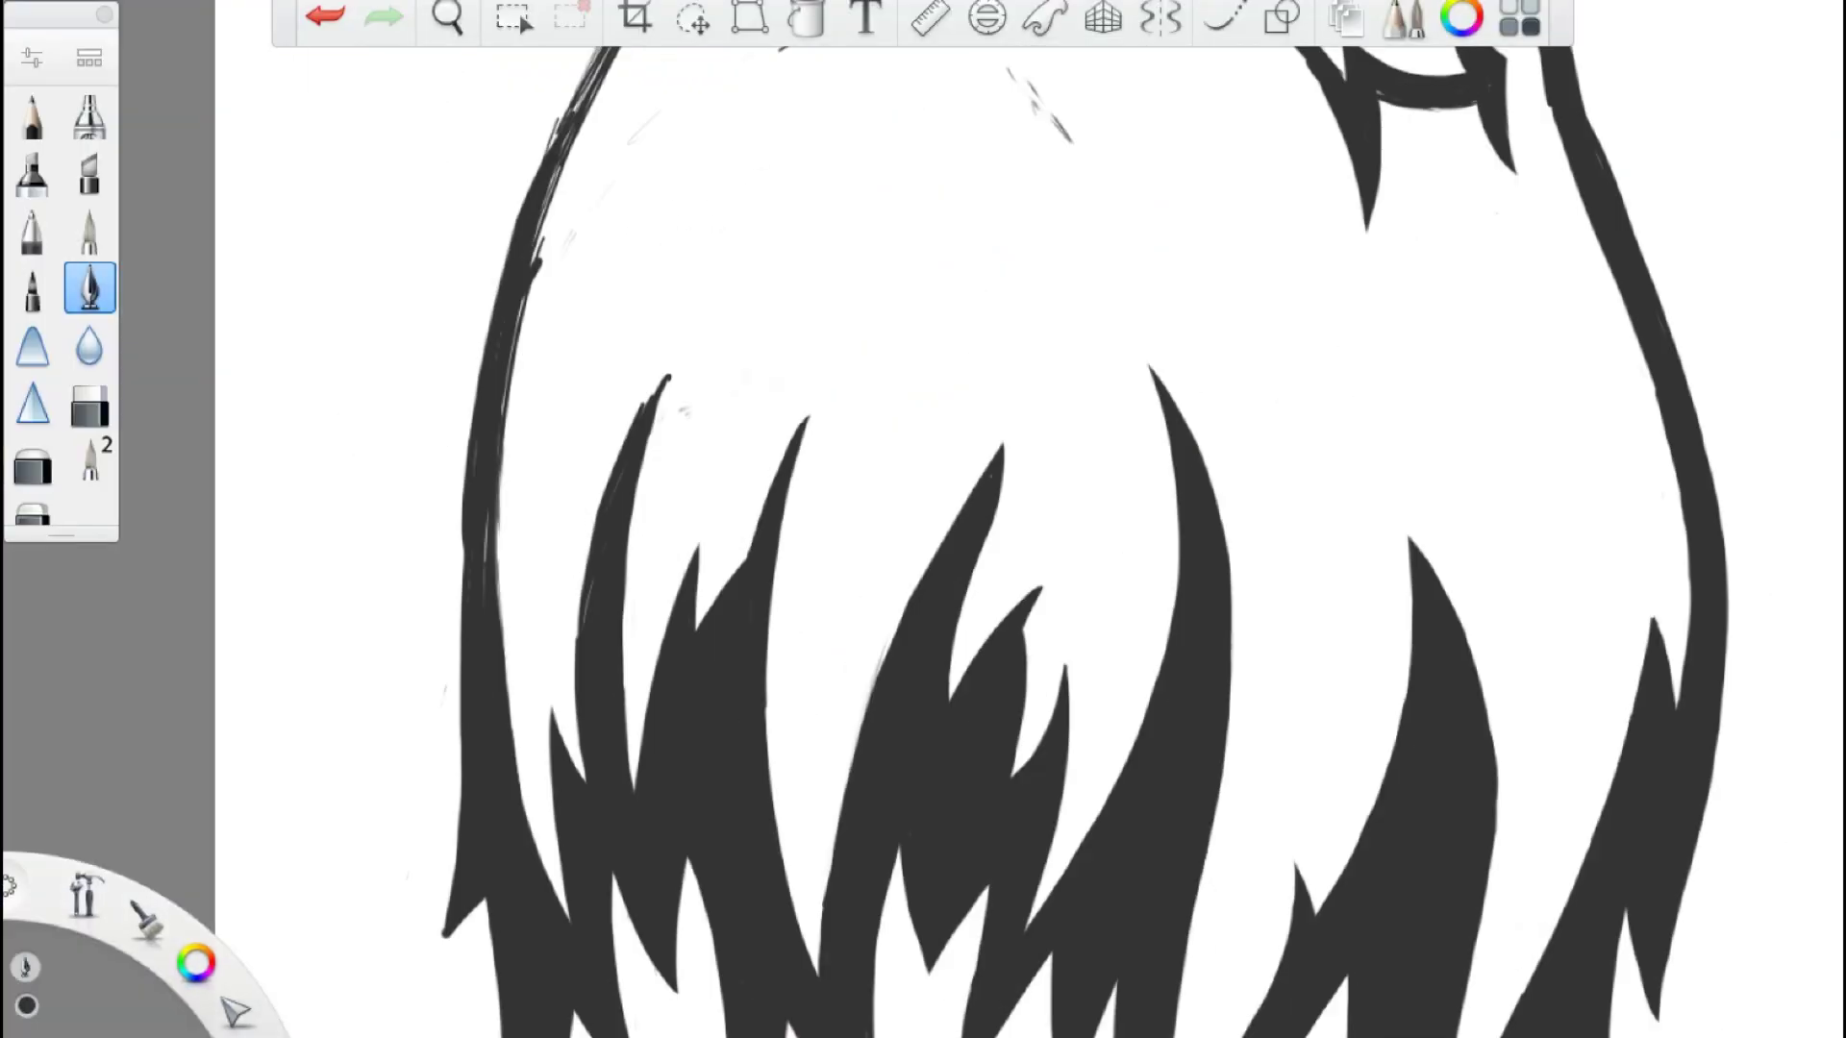
scroll(923, 538, "up", 1)
scroll(485, 535, "down", 2)
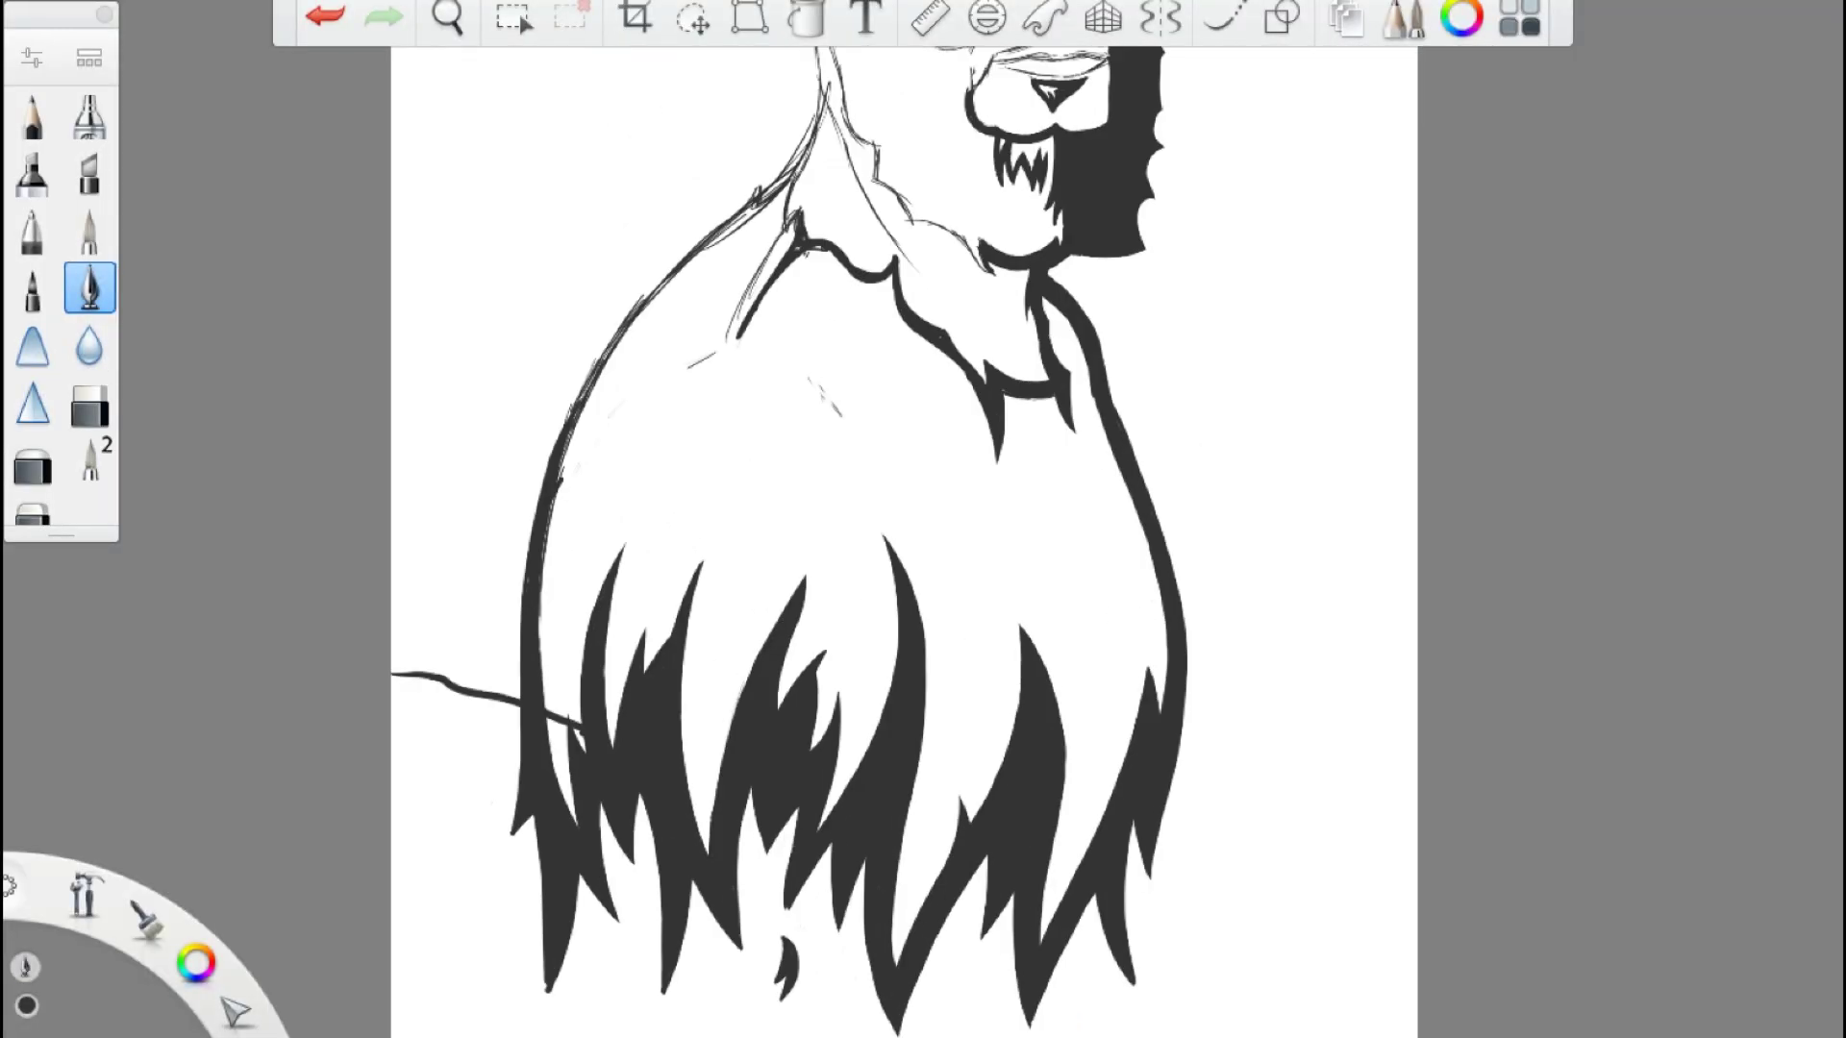
- Ink a jagged, tapering fold mark on the chest below the left part of the collar
scroll(673, 481, "up", 2)
left_click_drag(764, 371, 870, 524)
left_click_drag(822, 385, 921, 566)
scroll(816, 374, "down", 3)
scroll(923, 539, "up", 5)
key("super+w")
left_click(849, 847)
scroll(849, 847, "down", 2)
- Ink the left end of the collar with pointed tufts where the neck meets the shoulder, trimming stray sketch lines
left_click_drag(933, 452, 1092, 476)
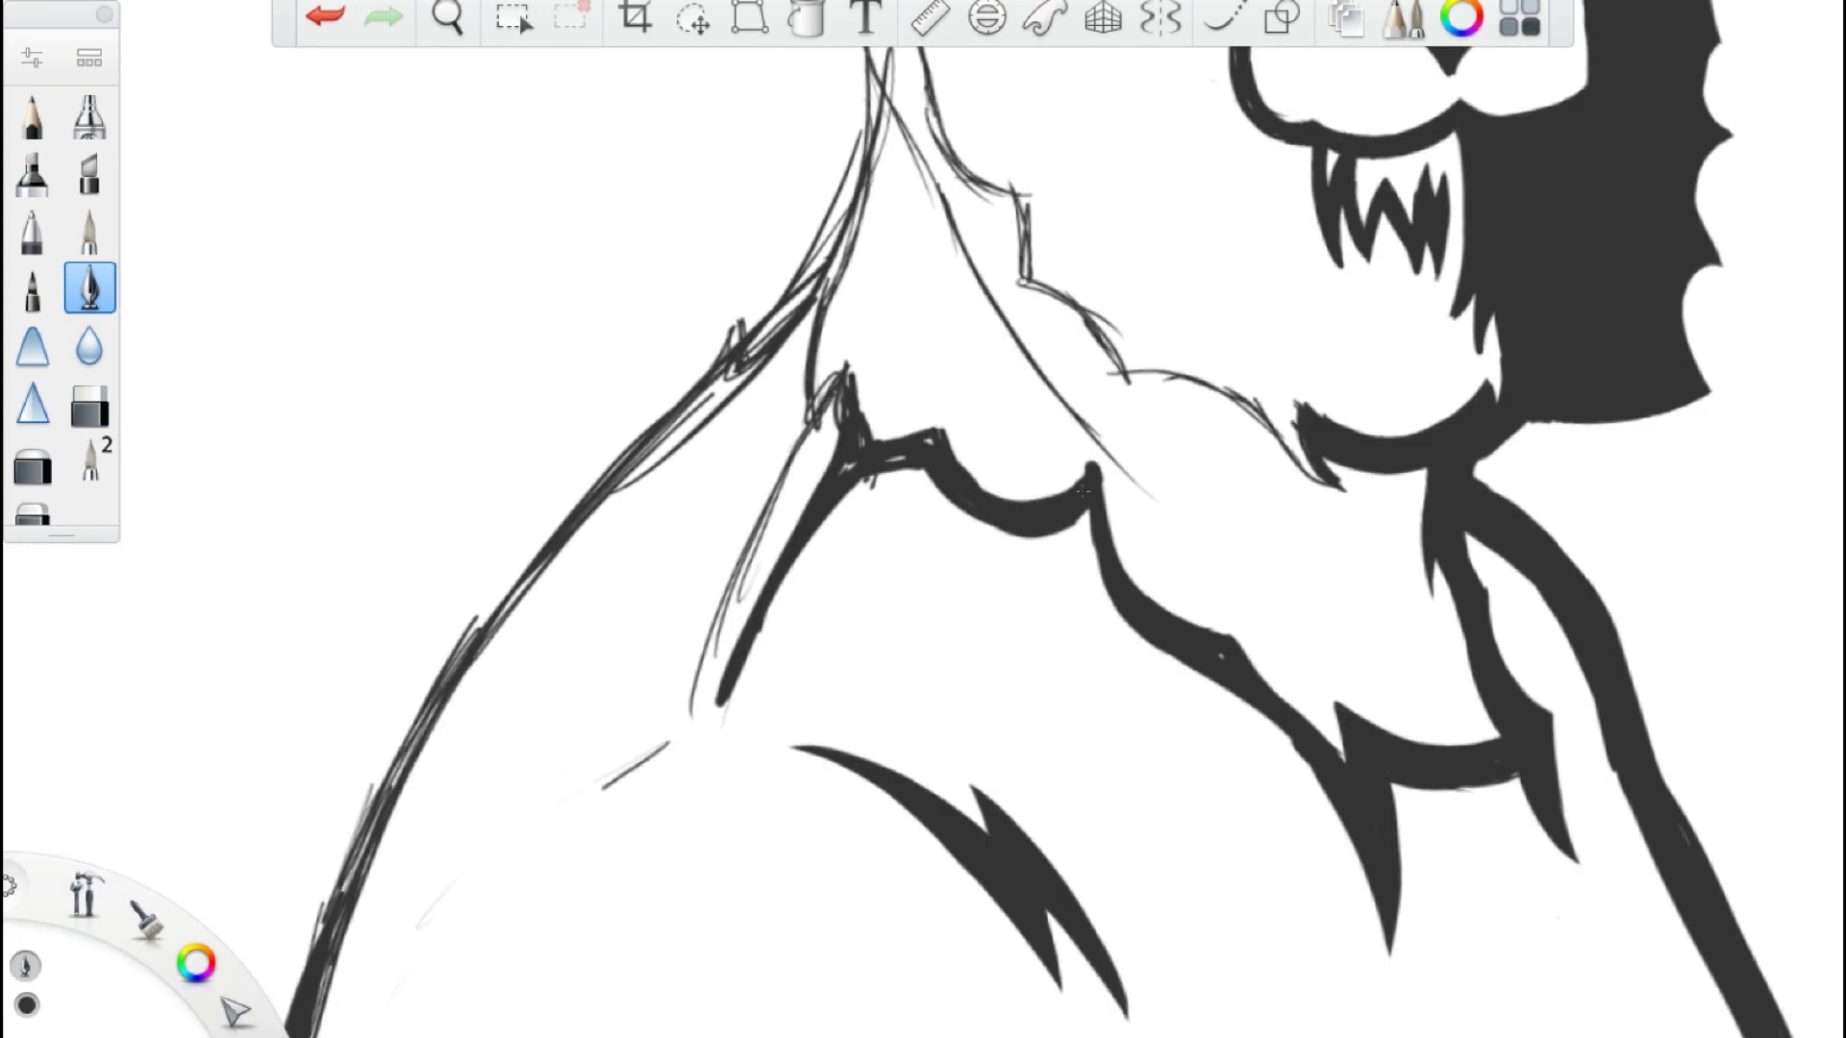
left_click_drag(836, 452, 735, 279)
left_click_drag(808, 327, 779, 472)
scroll(813, 628, "up", 3)
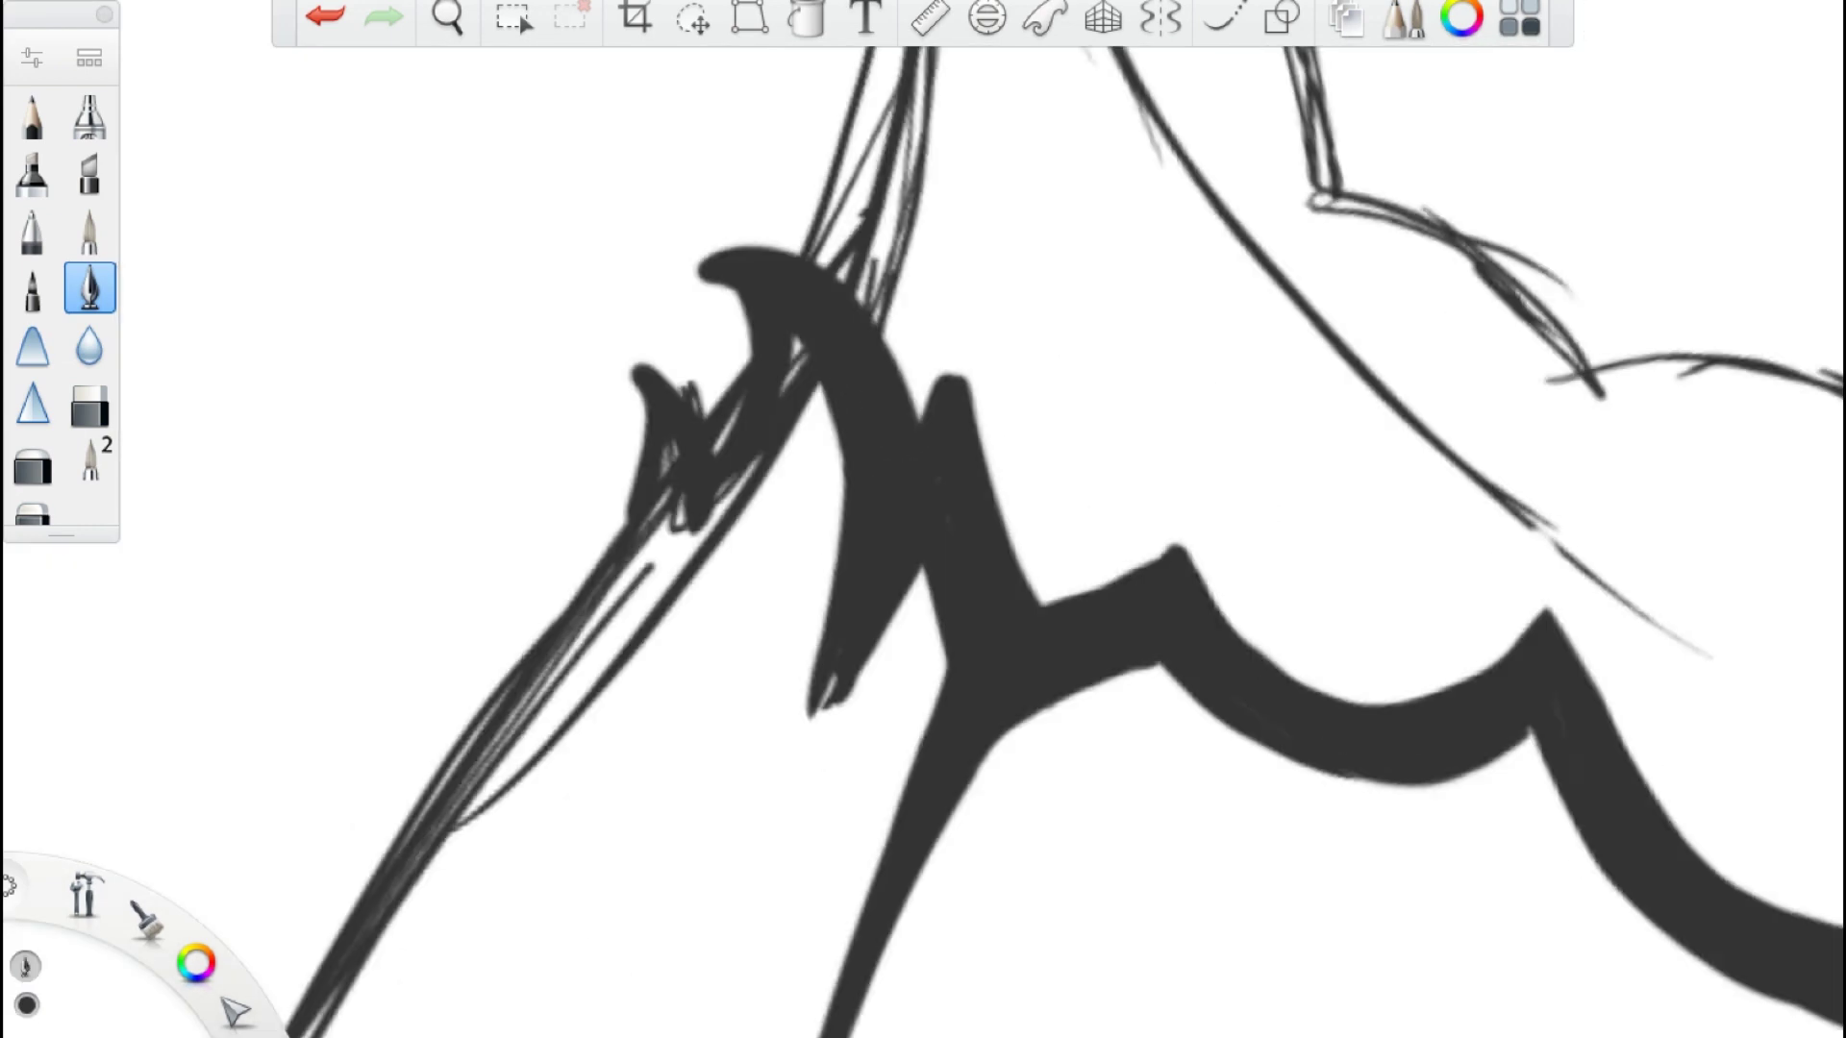
left_click_drag(673, 375, 664, 605)
key("ctrl+z")
left_click_drag(851, 241, 731, 279)
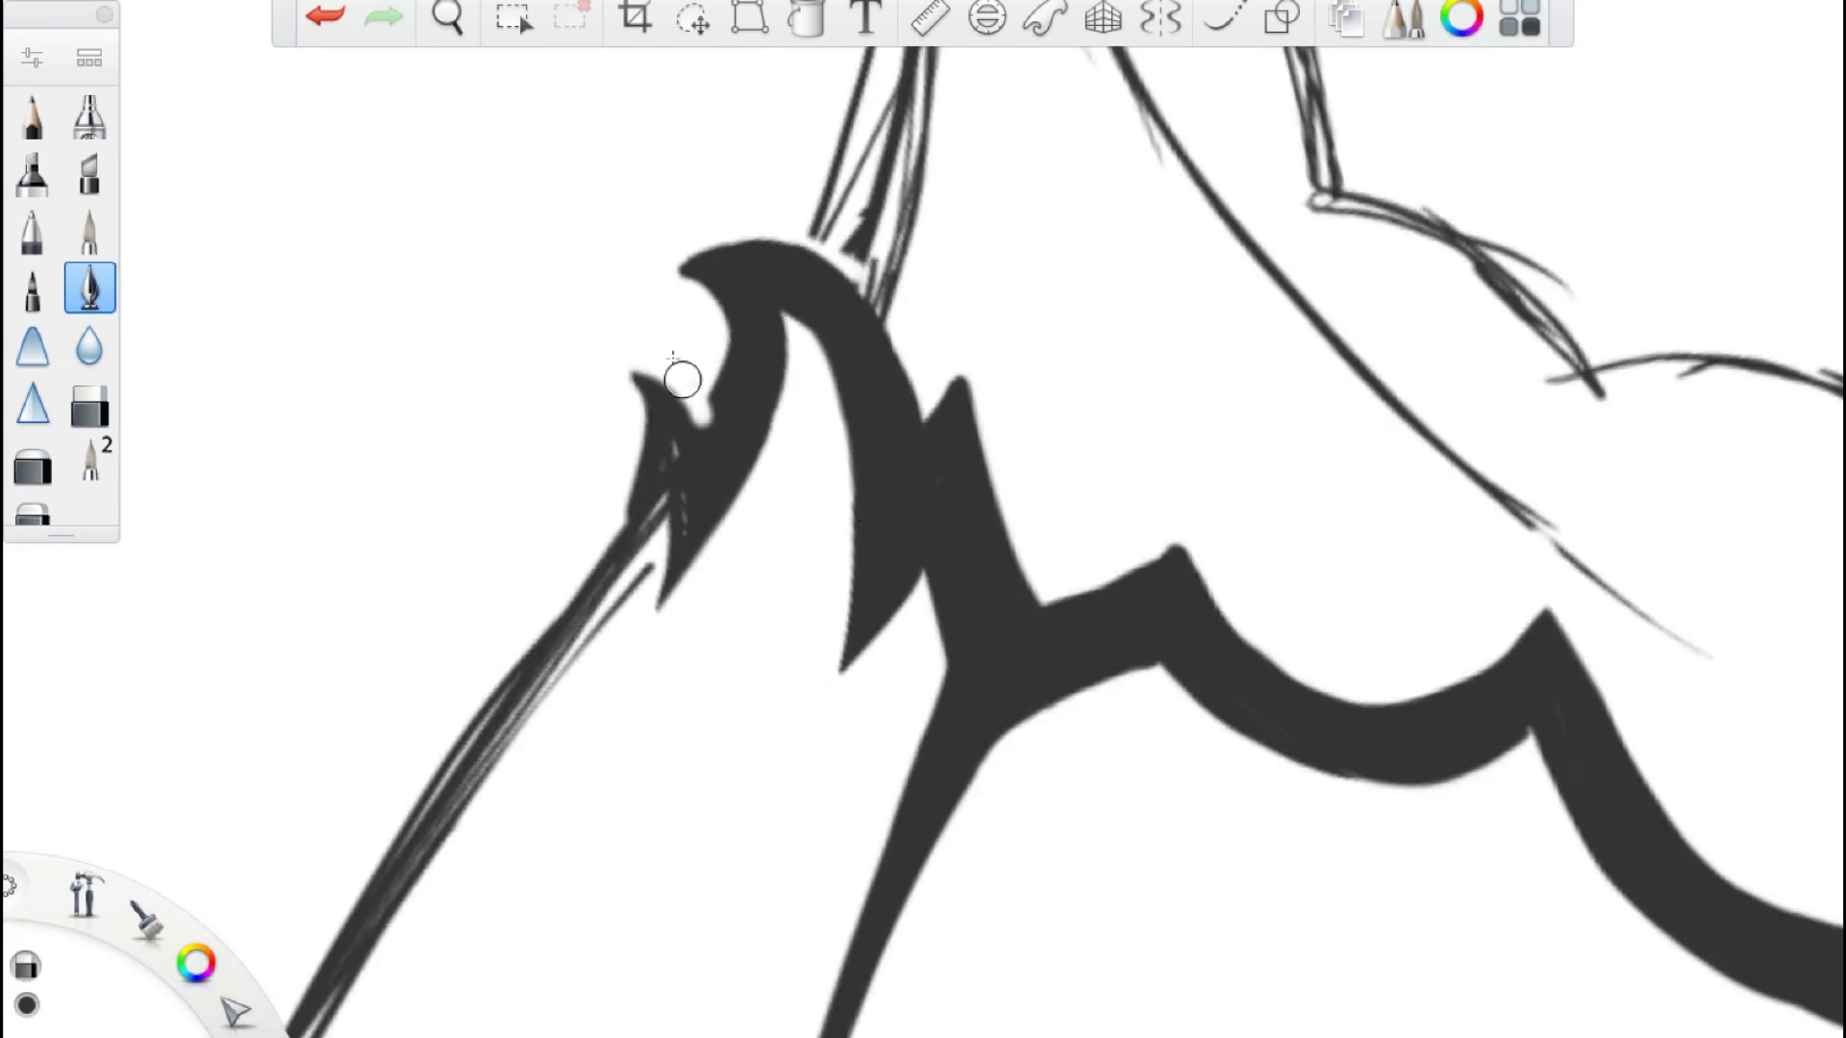
left_click_drag(682, 375, 399, 851)
- Ink the left shoulder outline with jagged spikes and give the short fold line below the collar forked, pointed ends
scroll(923, 519, "down", 3)
scroll(923, 519, "up", 3)
scroll(1202, 596, "up", 3)
scroll(923, 519, "down", 5)
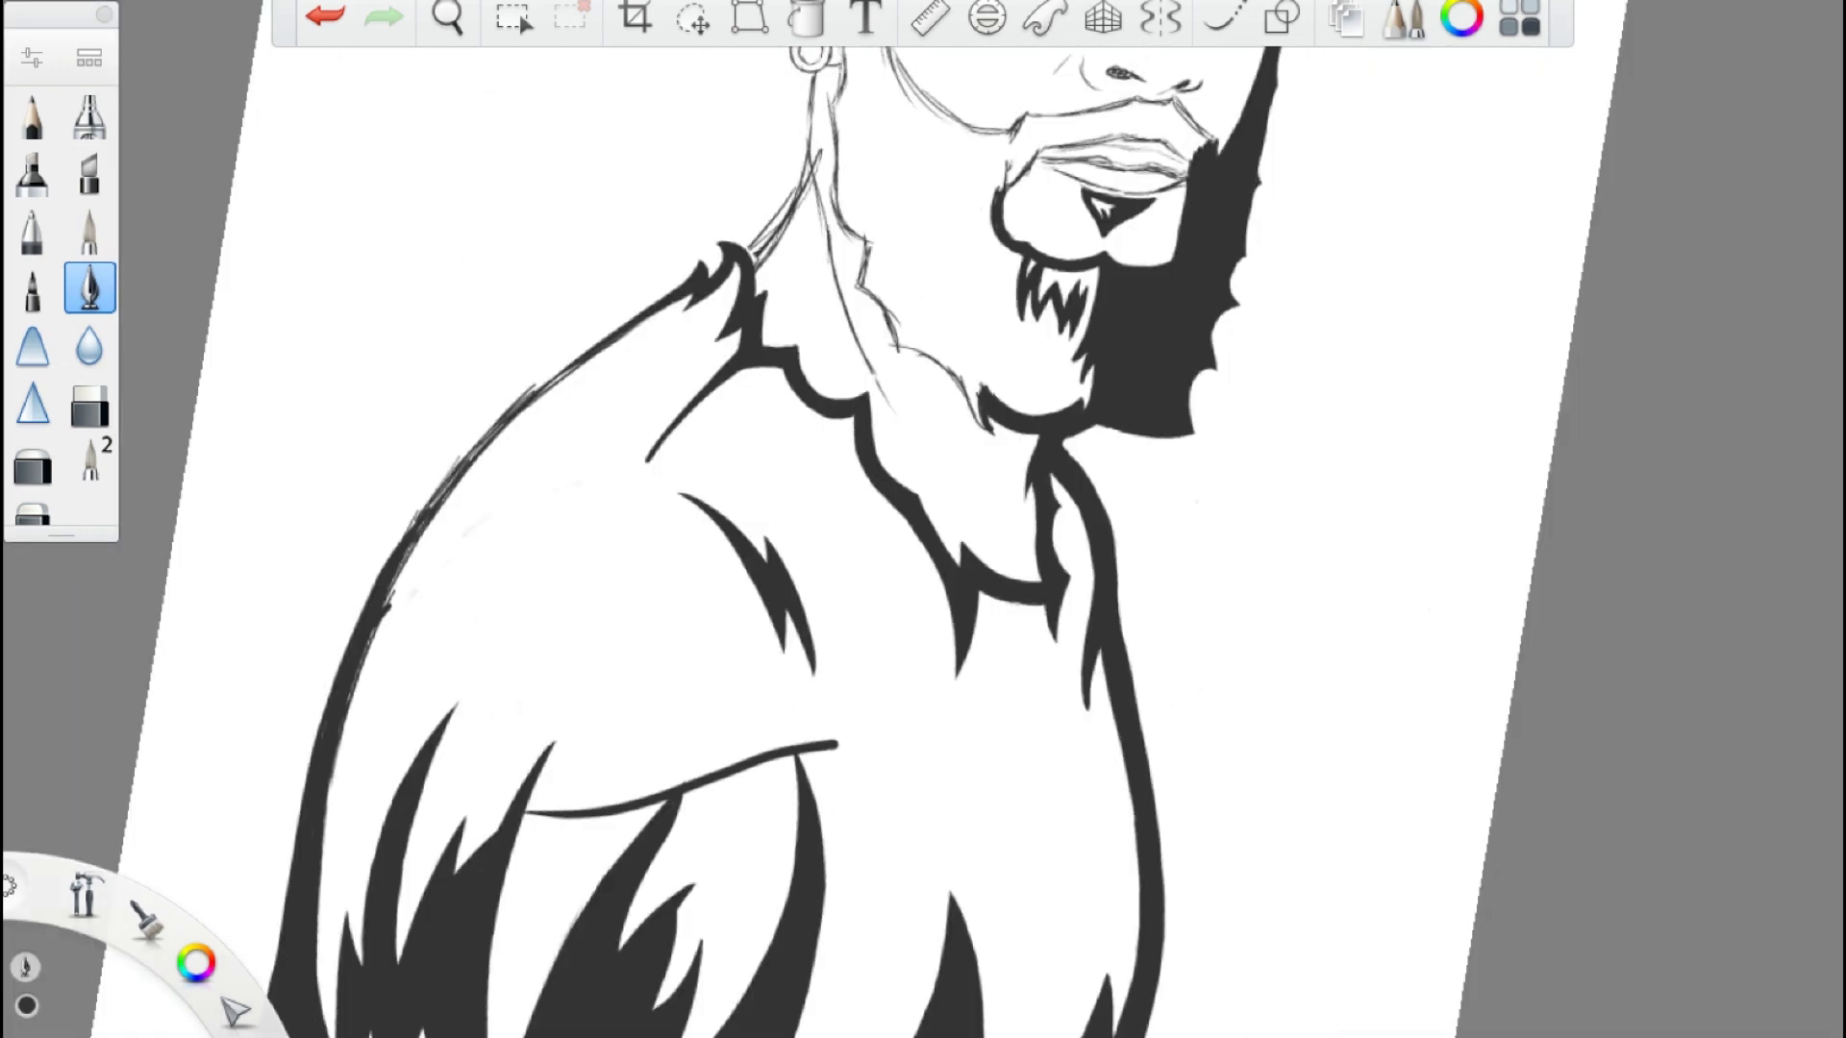
left_click_drag(755, 496, 662, 650)
scroll(662, 650, "up", 3)
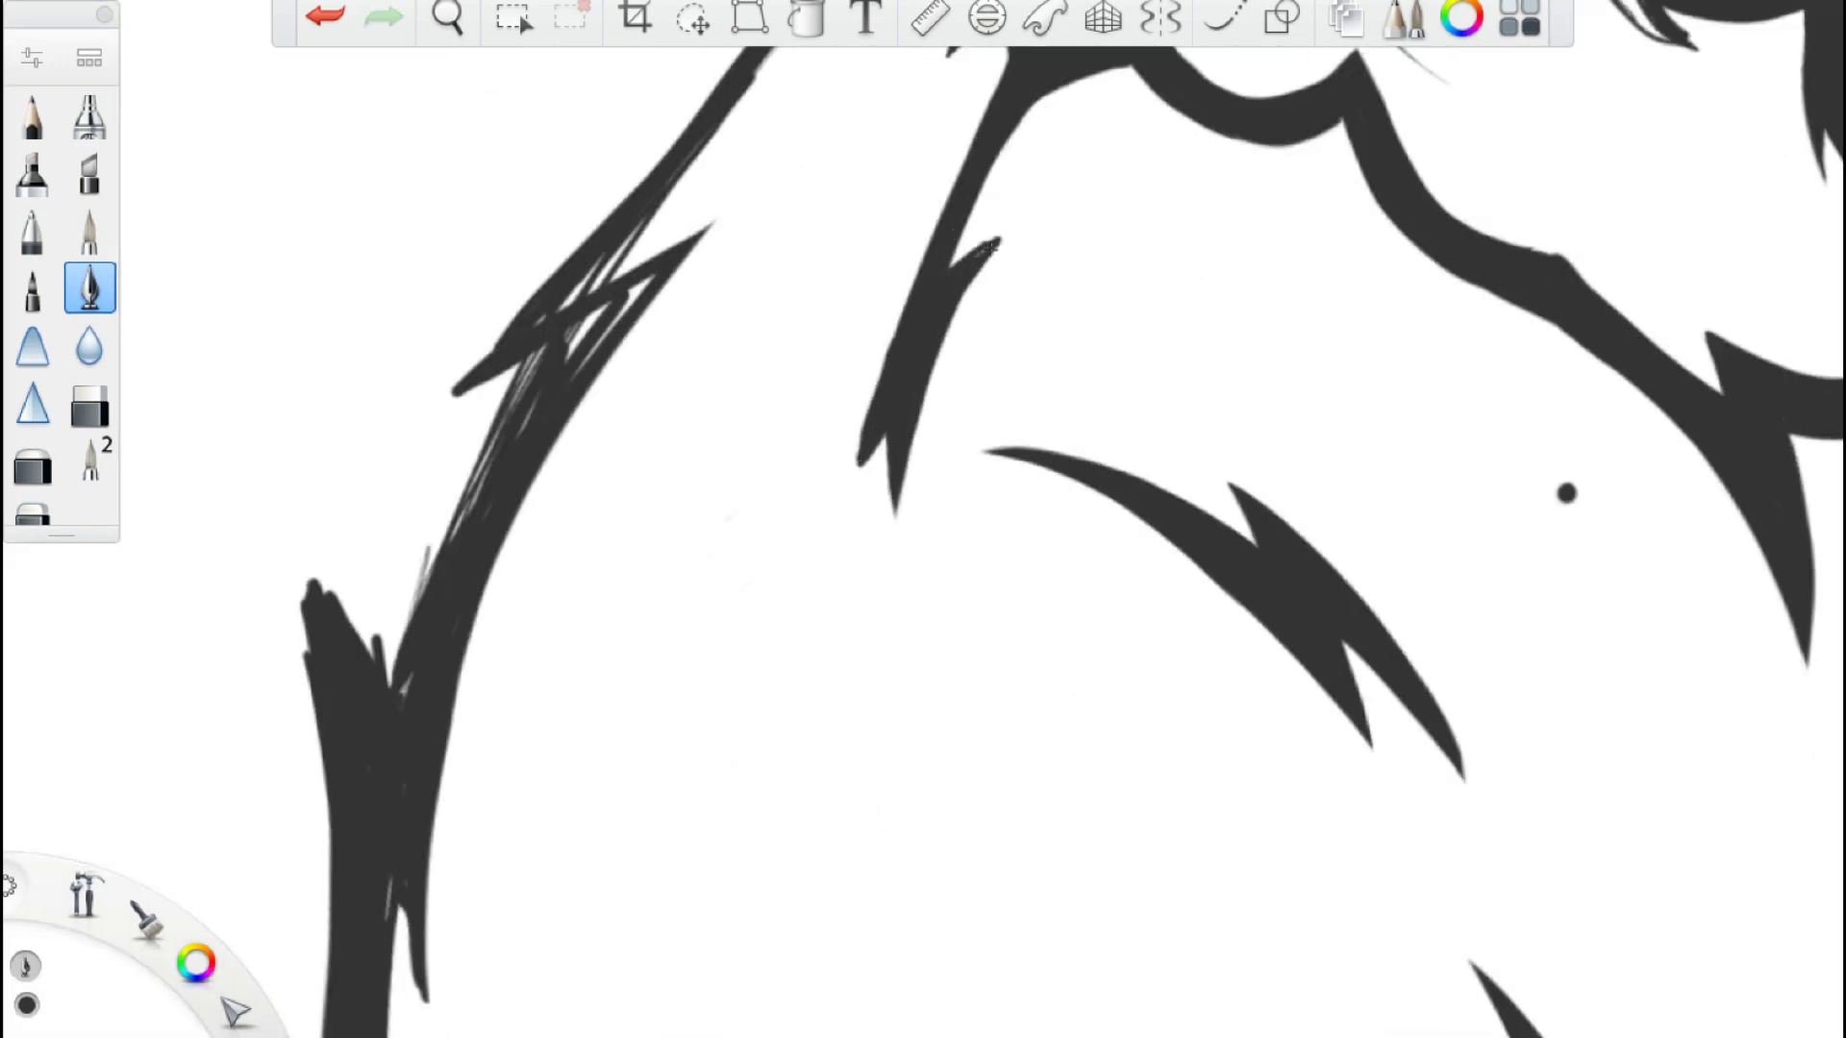
key("ctrl+z")
left_click_drag(327, 601, 419, 962)
scroll(571, 335, "down", 5)
scroll(571, 335, "up", 2)
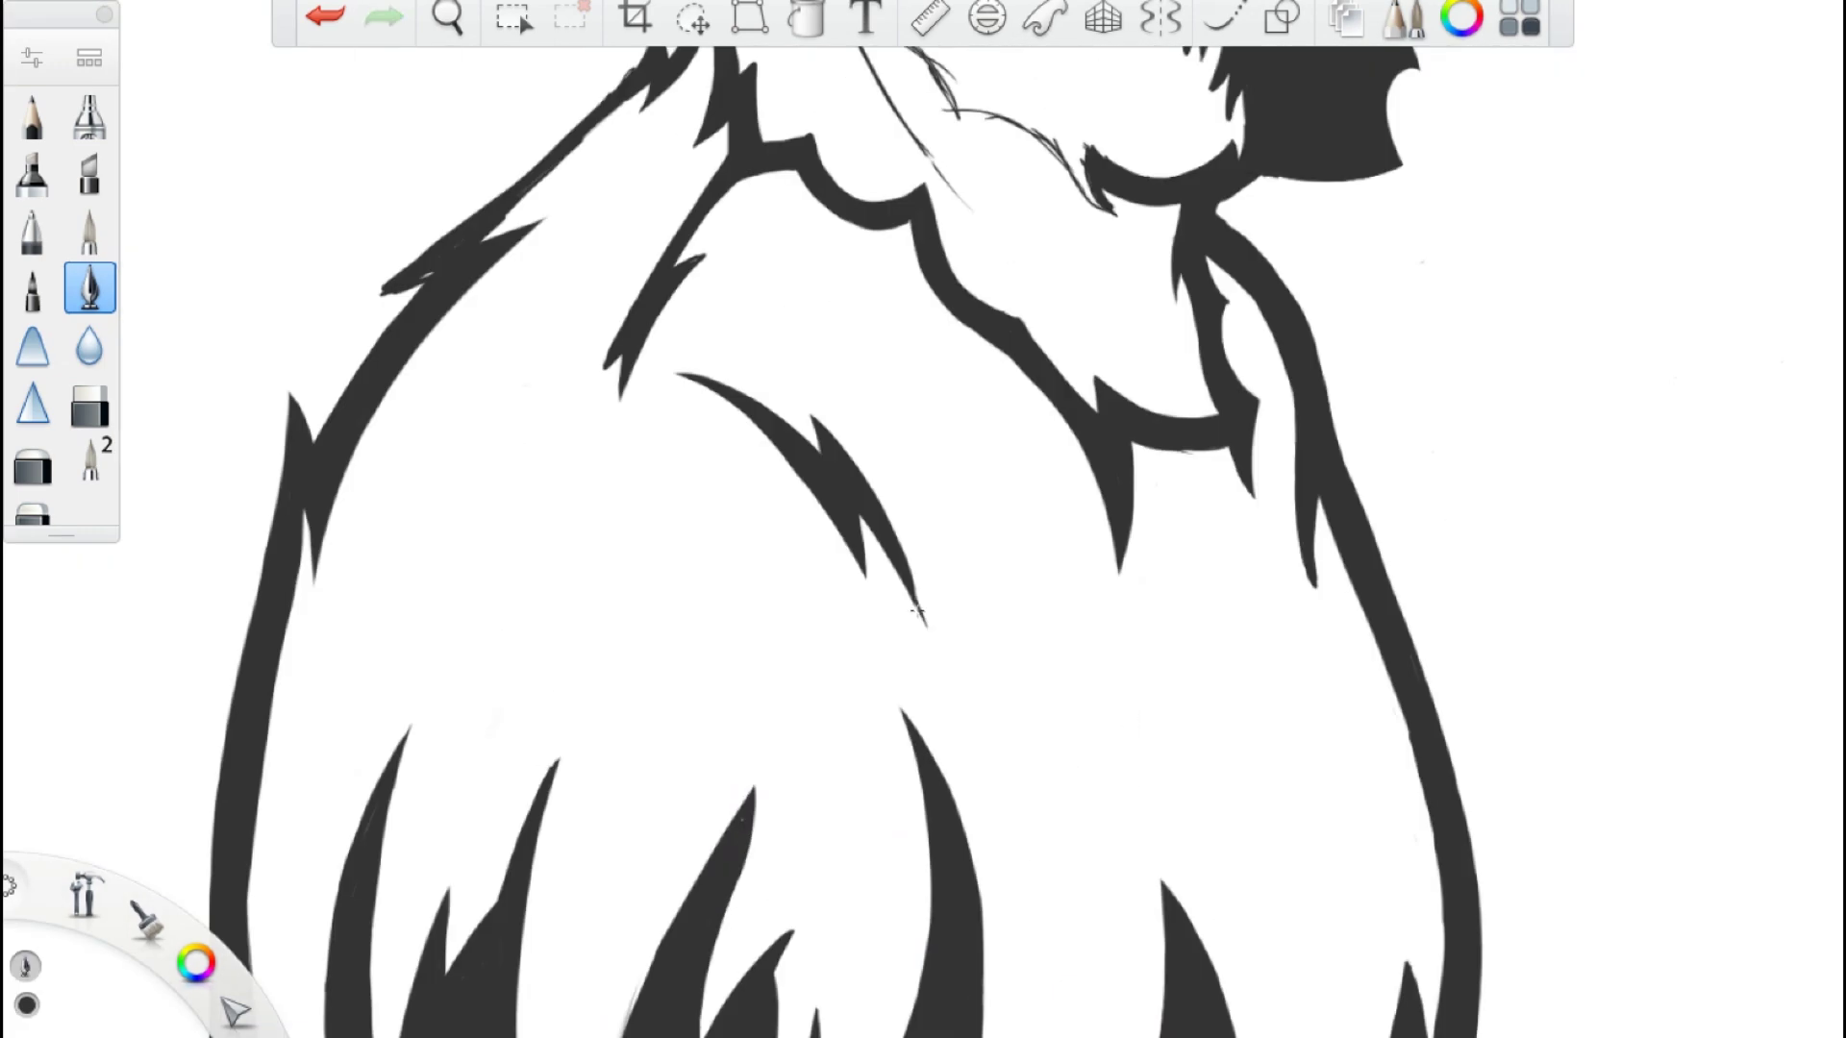
- Refine the chest fold mark and add a pointed tuft to the right shoulder outline
scroll(923, 519, "up", 2)
left_click_drag(817, 423, 980, 736)
key("ctrl+z")
scroll(908, 464, "down", 5)
scroll(909, 465, "up", 6)
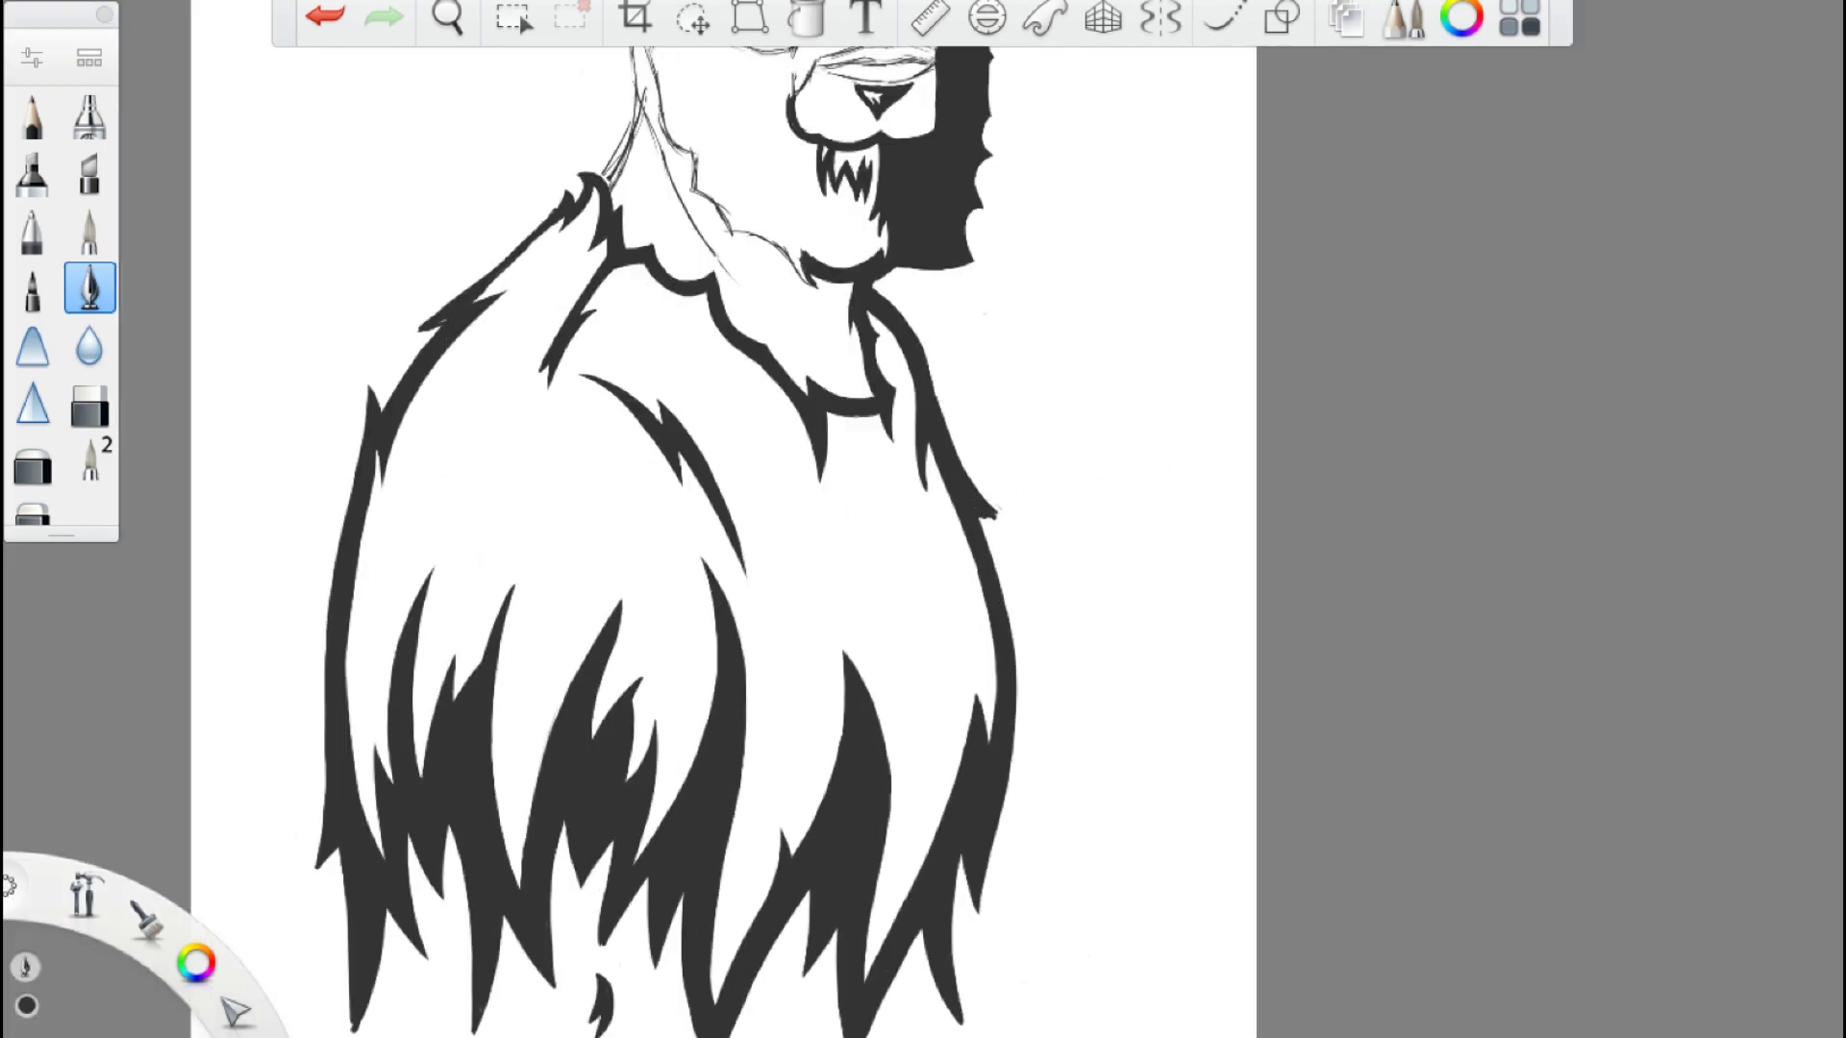
scroll(769, 420, "down", 5)
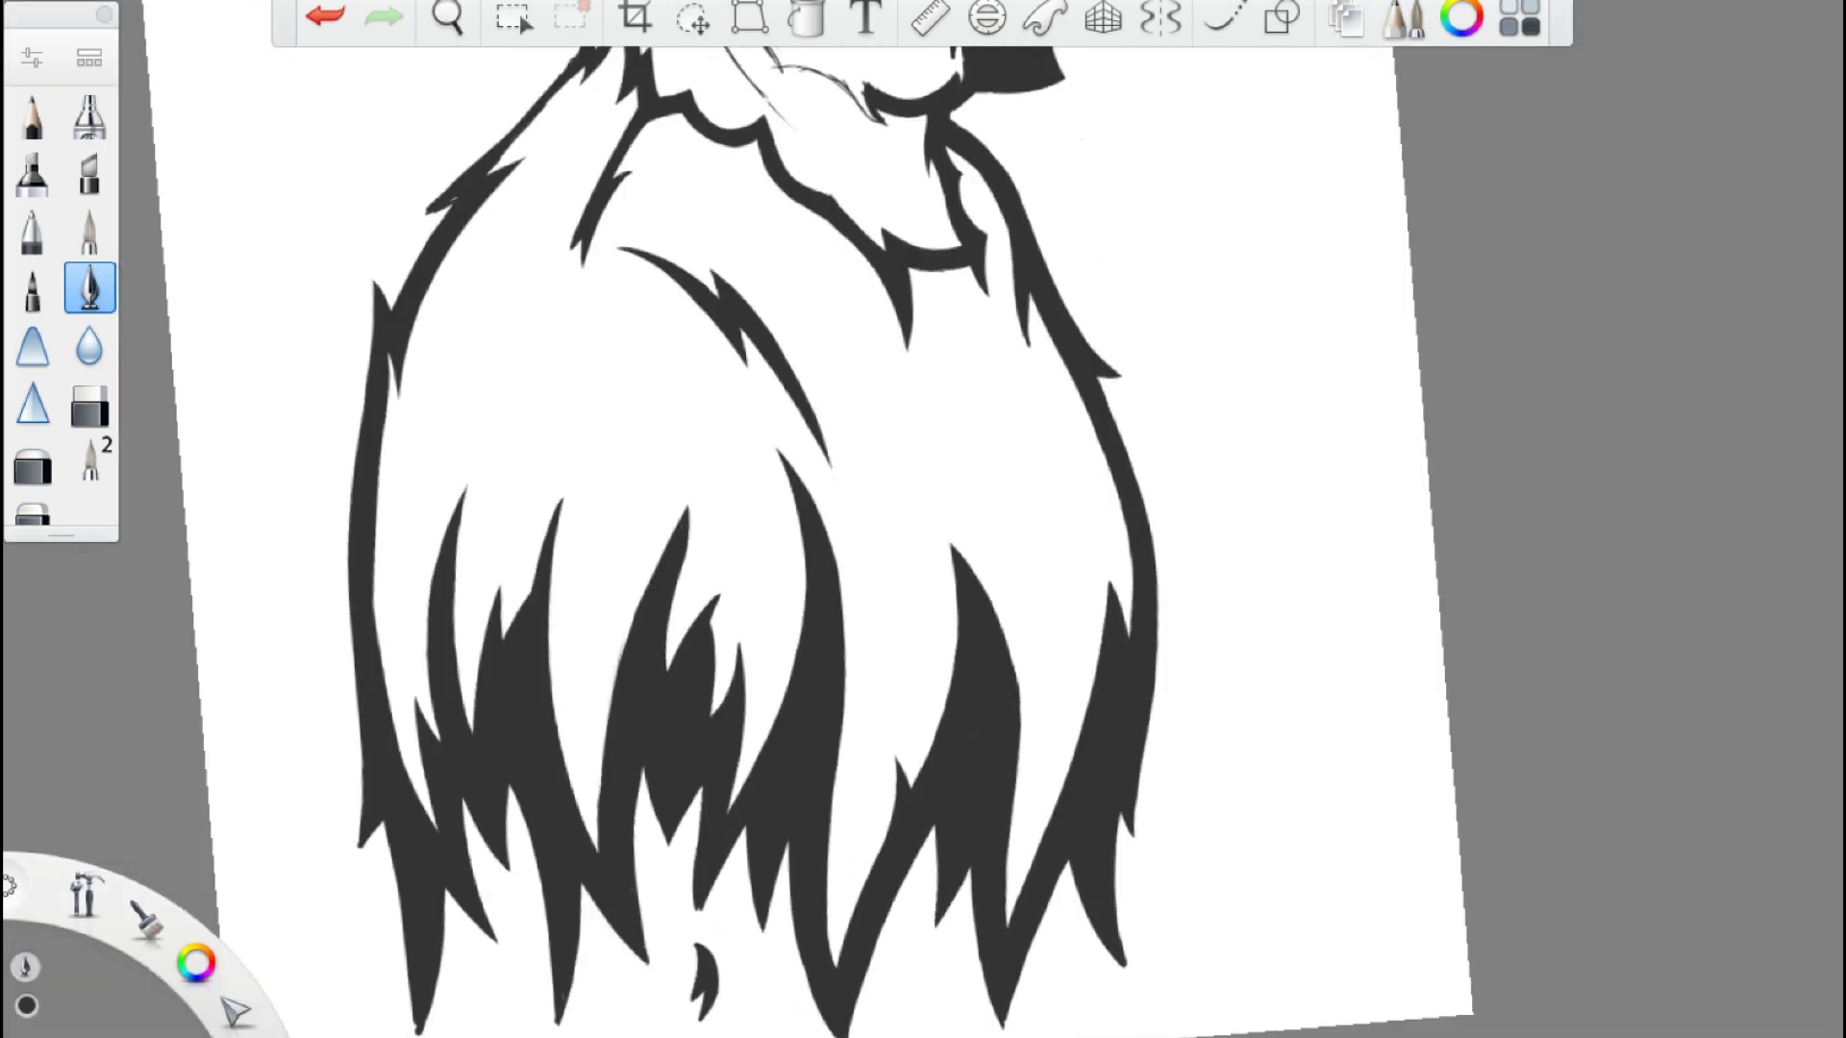
- Sharpen the tufts at the left end of the collar and ink the lower part of the neck's back outline
scroll(768, 421, "up", 8)
scroll(923, 519, "down", 5)
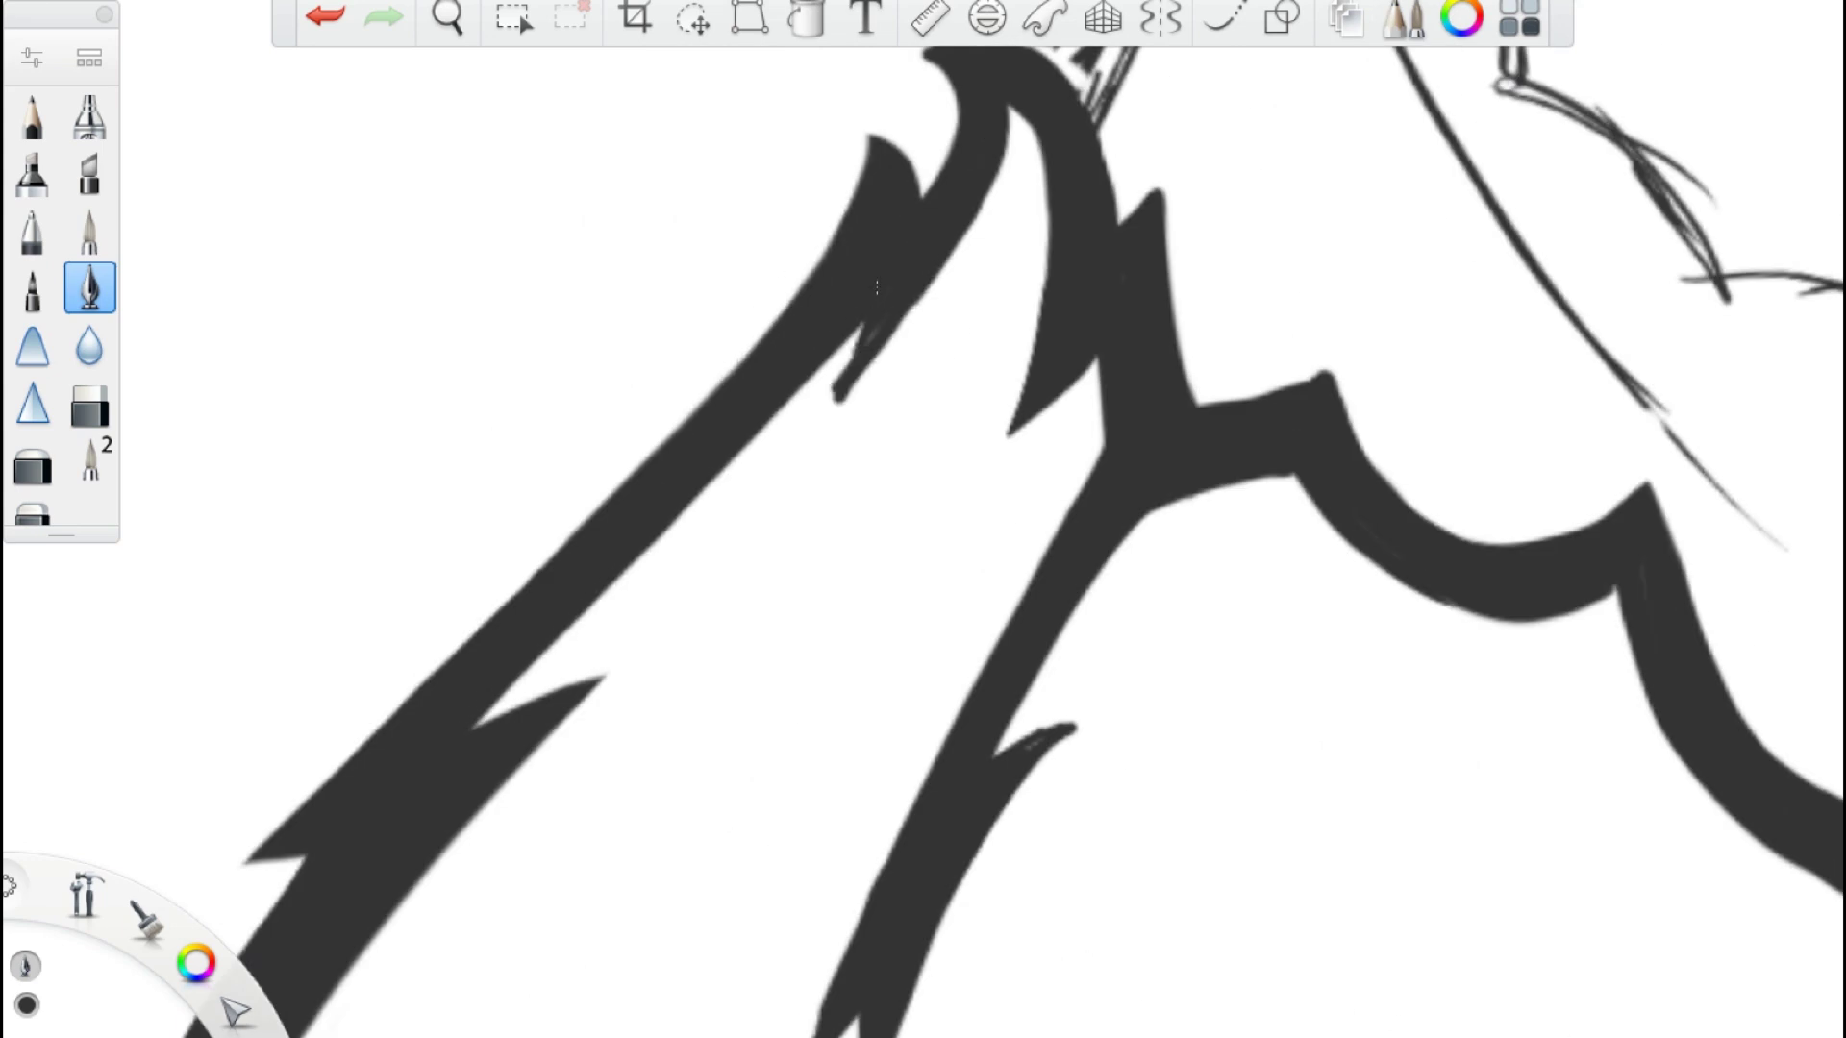
scroll(696, 345, "up", 6)
left_click_drag(760, 235, 704, 368)
left_click_drag(788, 177, 702, 403)
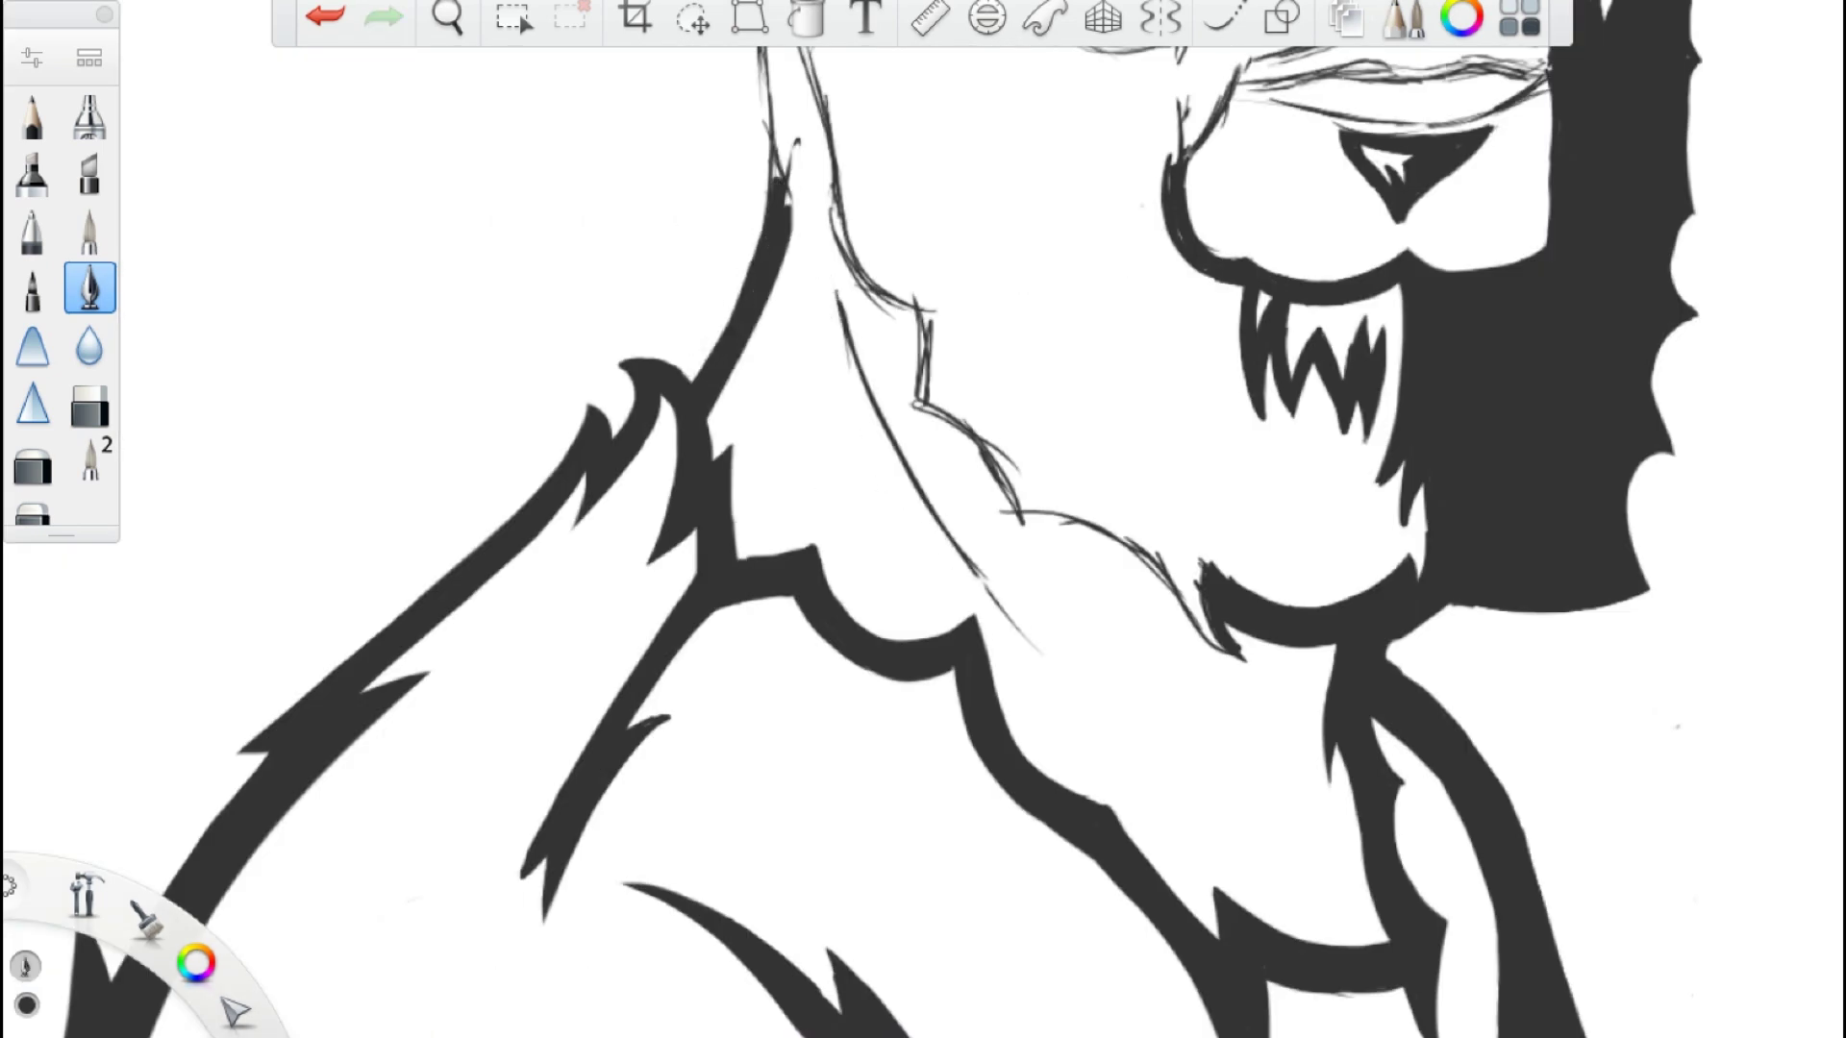
- Ink the neck outline up to the earring and the jaw line running down from the ear
scroll(763, 433, "up", 5)
scroll(763, 433, "down", 3)
scroll(763, 432, "down", 4)
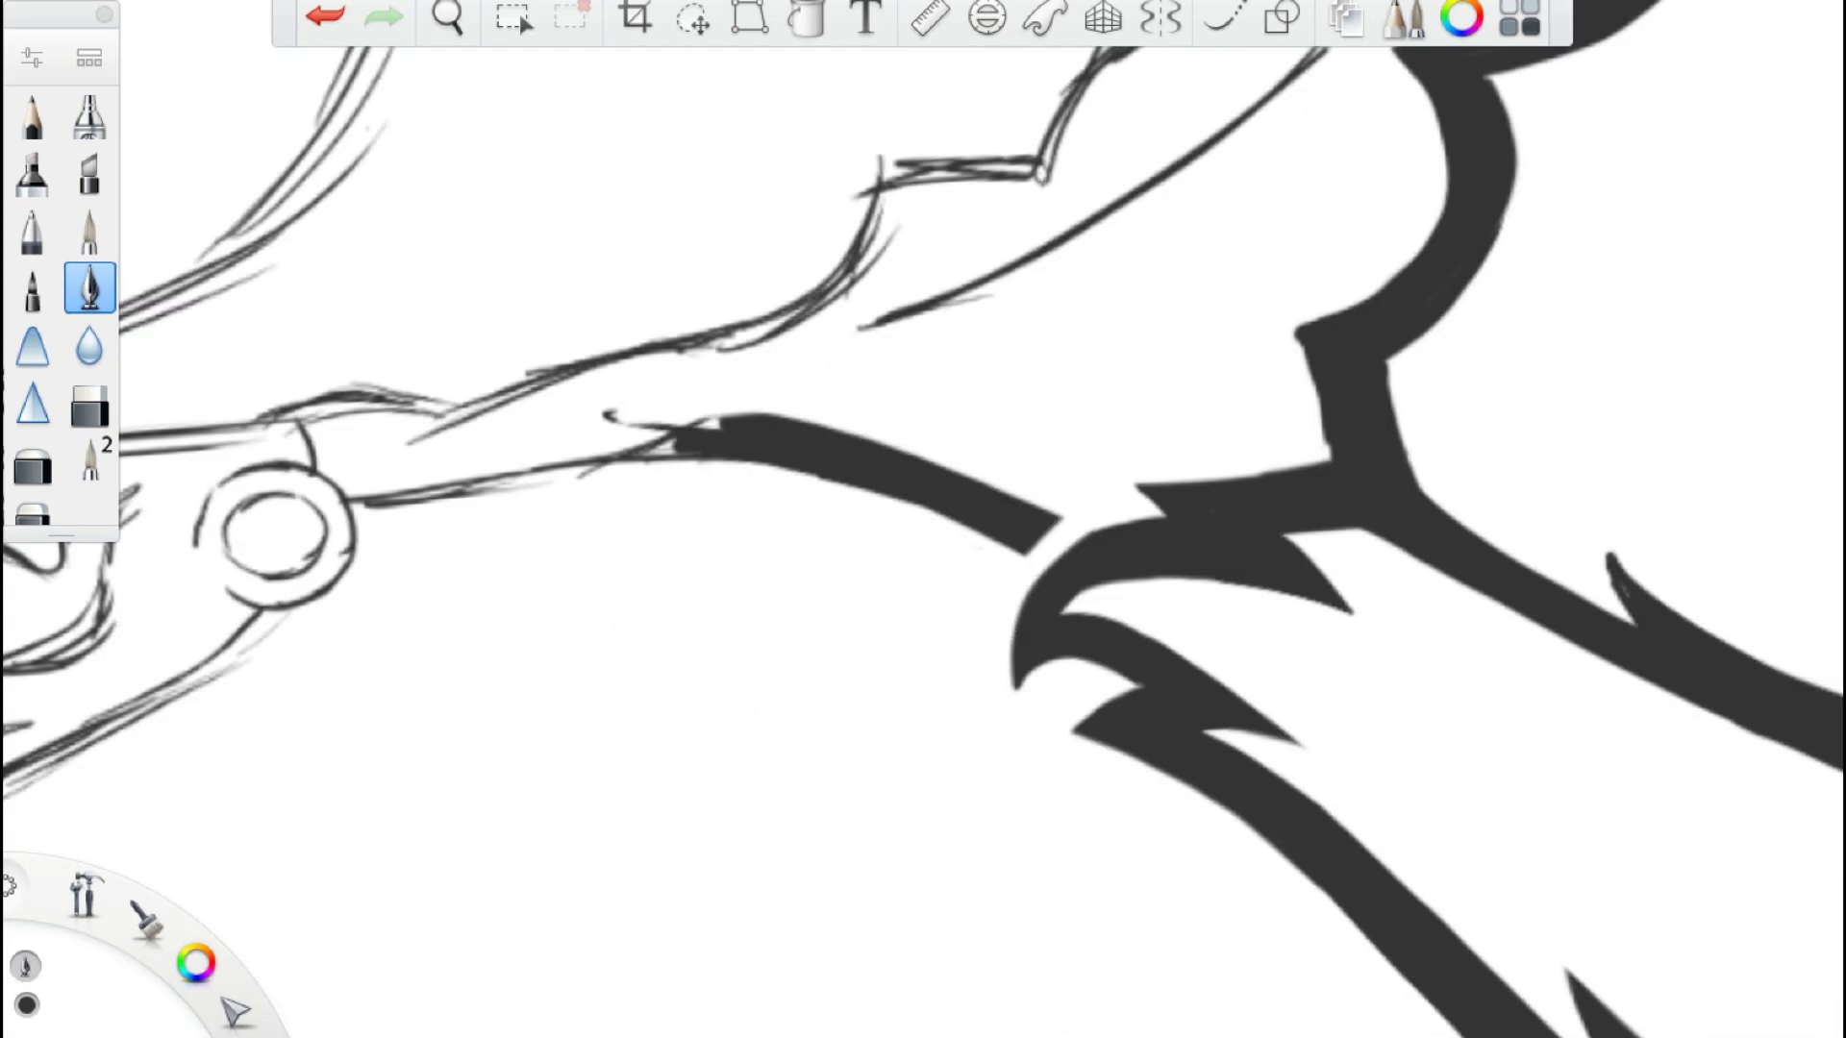
scroll(763, 433, "up", 2)
mouse_move(836, 510)
left_mouse_down()
mouse_move(1000, 548)
mouse_move(992, 740)
left_mouse_up()
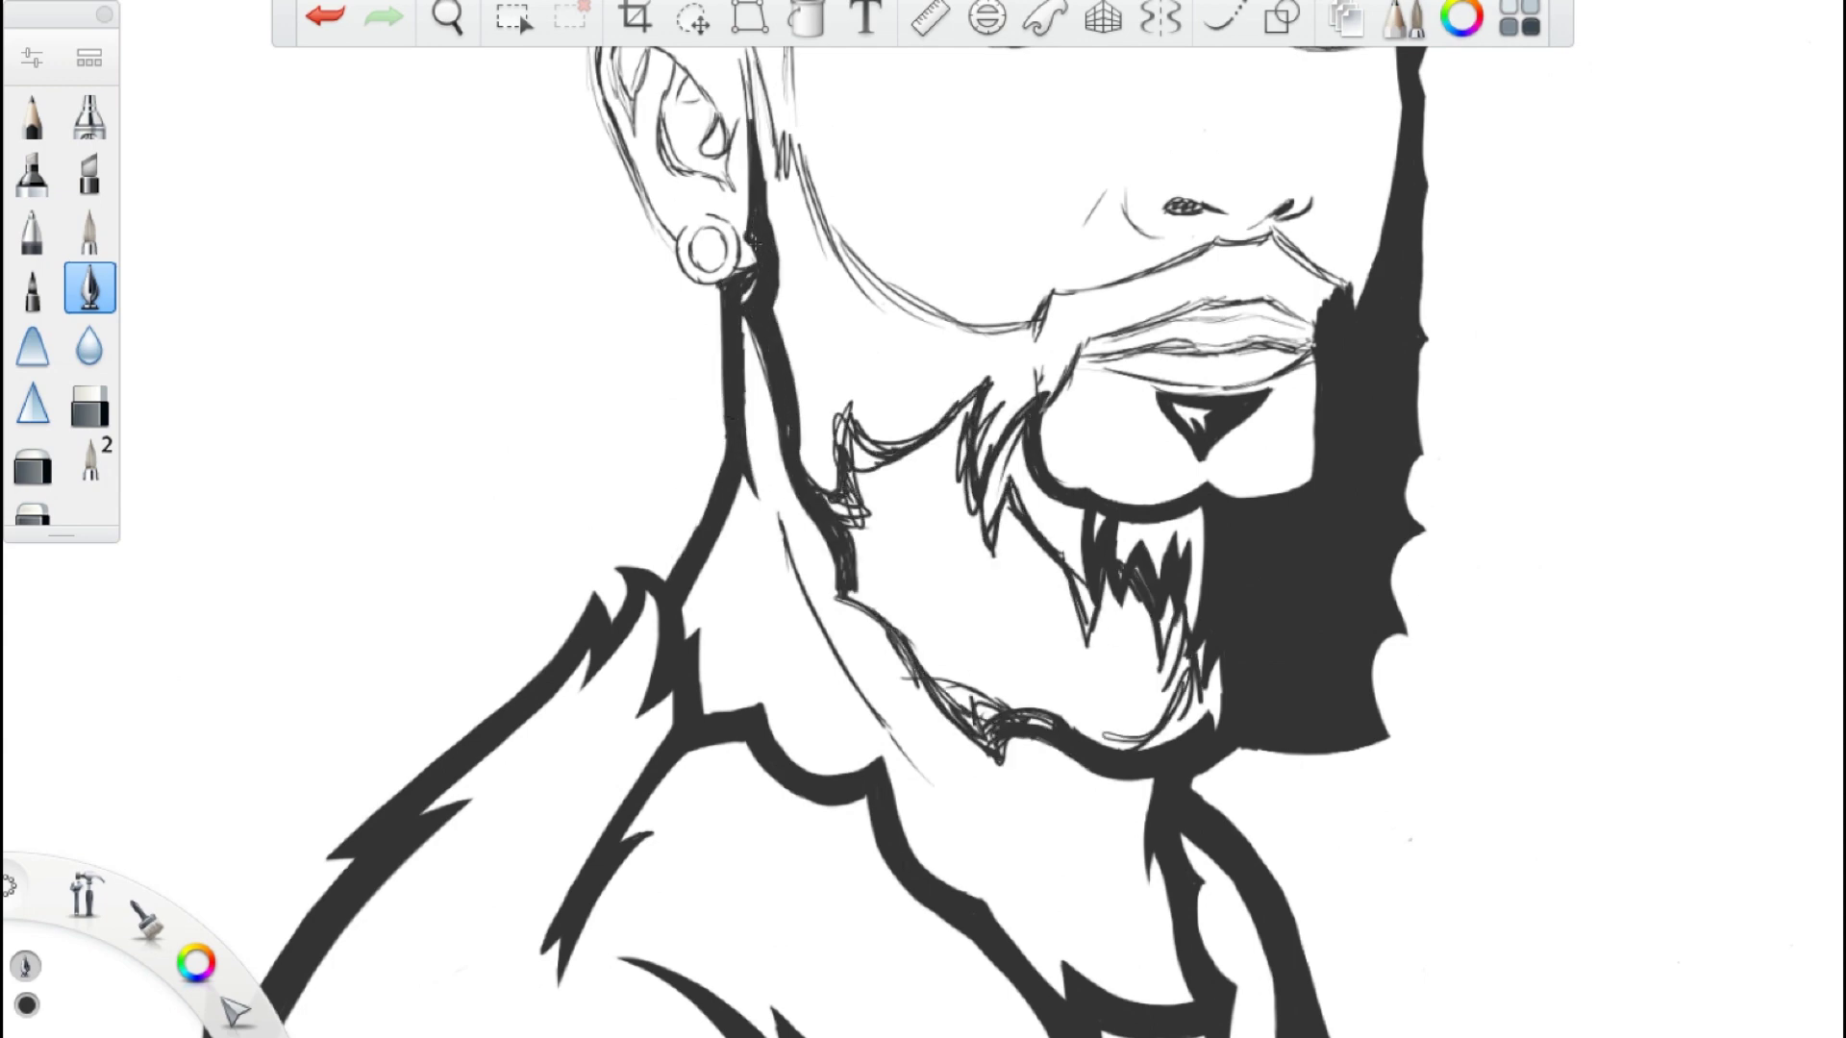
- Ink the beard's scalloped lower contour to the chin and block in dark tufts beside and below the mouth
scroll(884, 663, "down", 3)
scroll(884, 663, "up", 4)
mouse_move(798, 327)
left_mouse_down()
mouse_move(1038, 270)
mouse_move(1327, 548)
left_mouse_up()
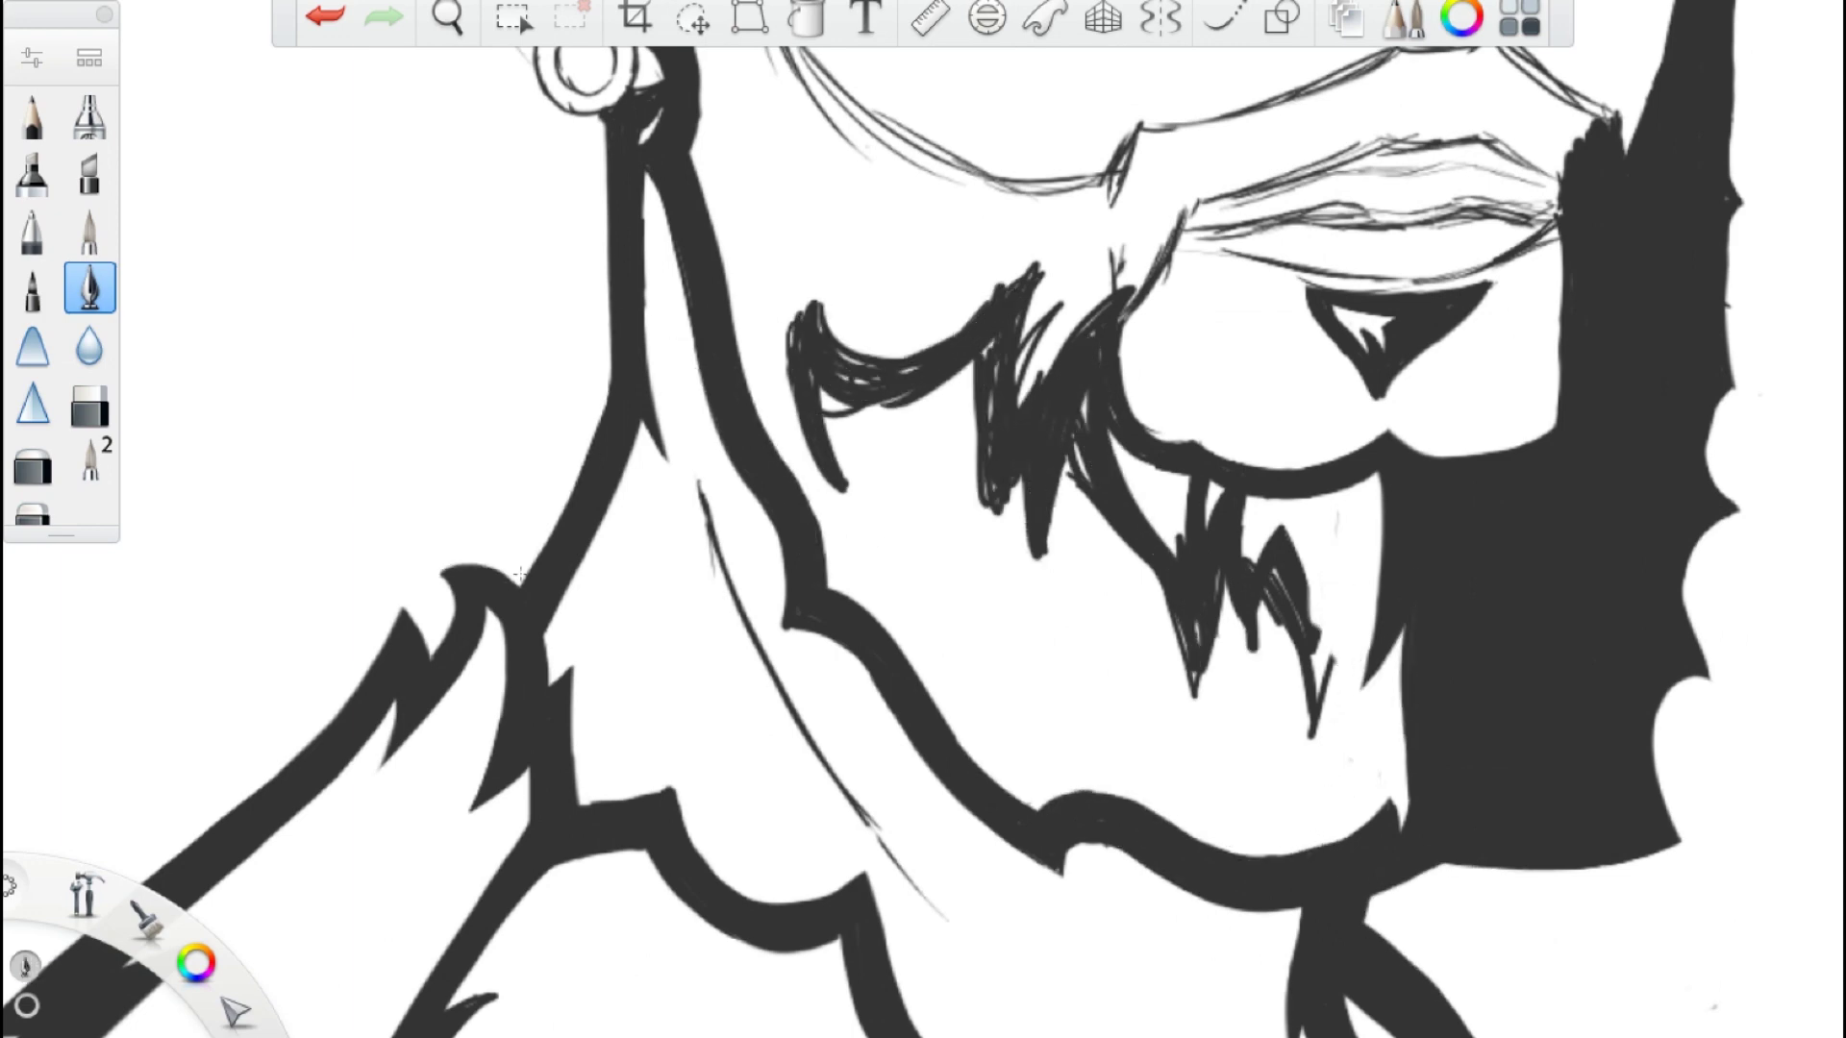
- Ink the beard's upper edge across the cheek as a thick curve with jagged spikes
scroll(430, 573, "down", 3)
mouse_move(597, 212)
left_mouse_down()
mouse_move(789, 538)
mouse_move(962, 615)
left_mouse_up()
scroll(866, 577, "up", 5)
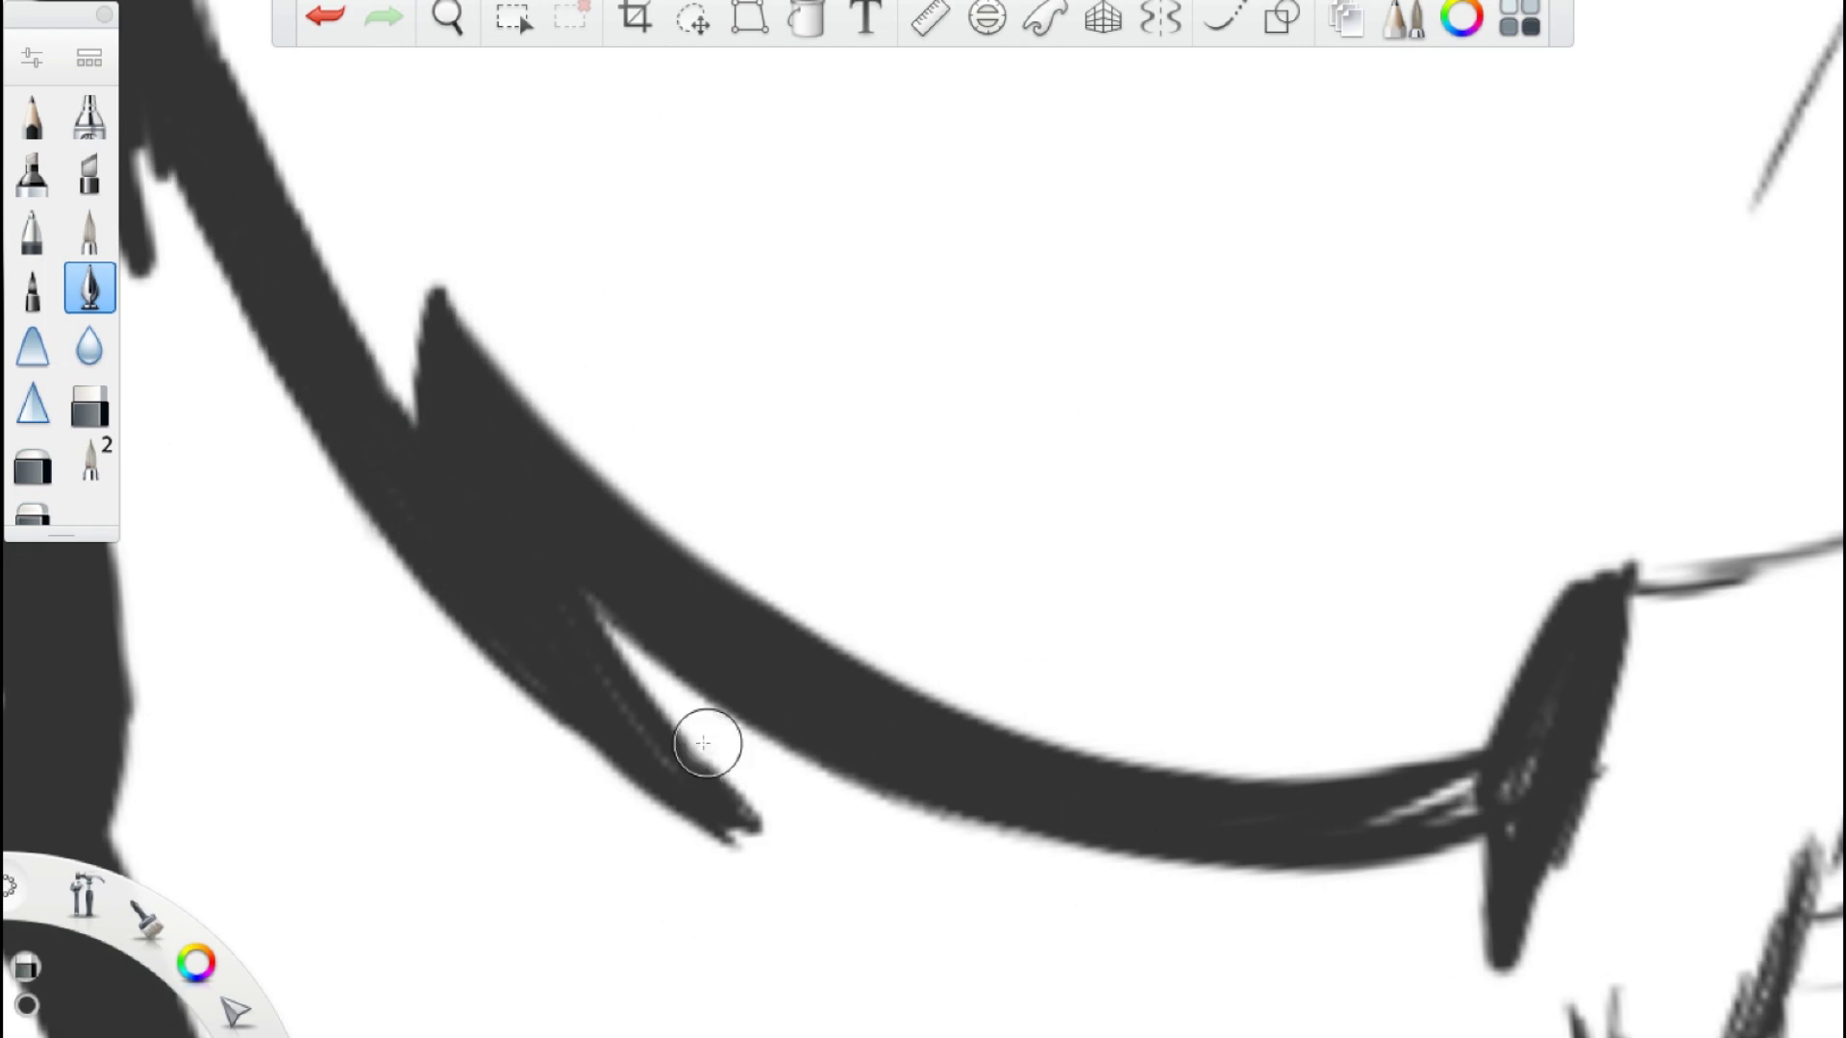
scroll(519, 676, "down", 3)
- Ink the pointed sideburn strokes beside the ear and solidify the cheek line where it reaches the moustache
left_click_drag(687, 346, 702, 452)
left_click_drag(577, 250, 596, 442)
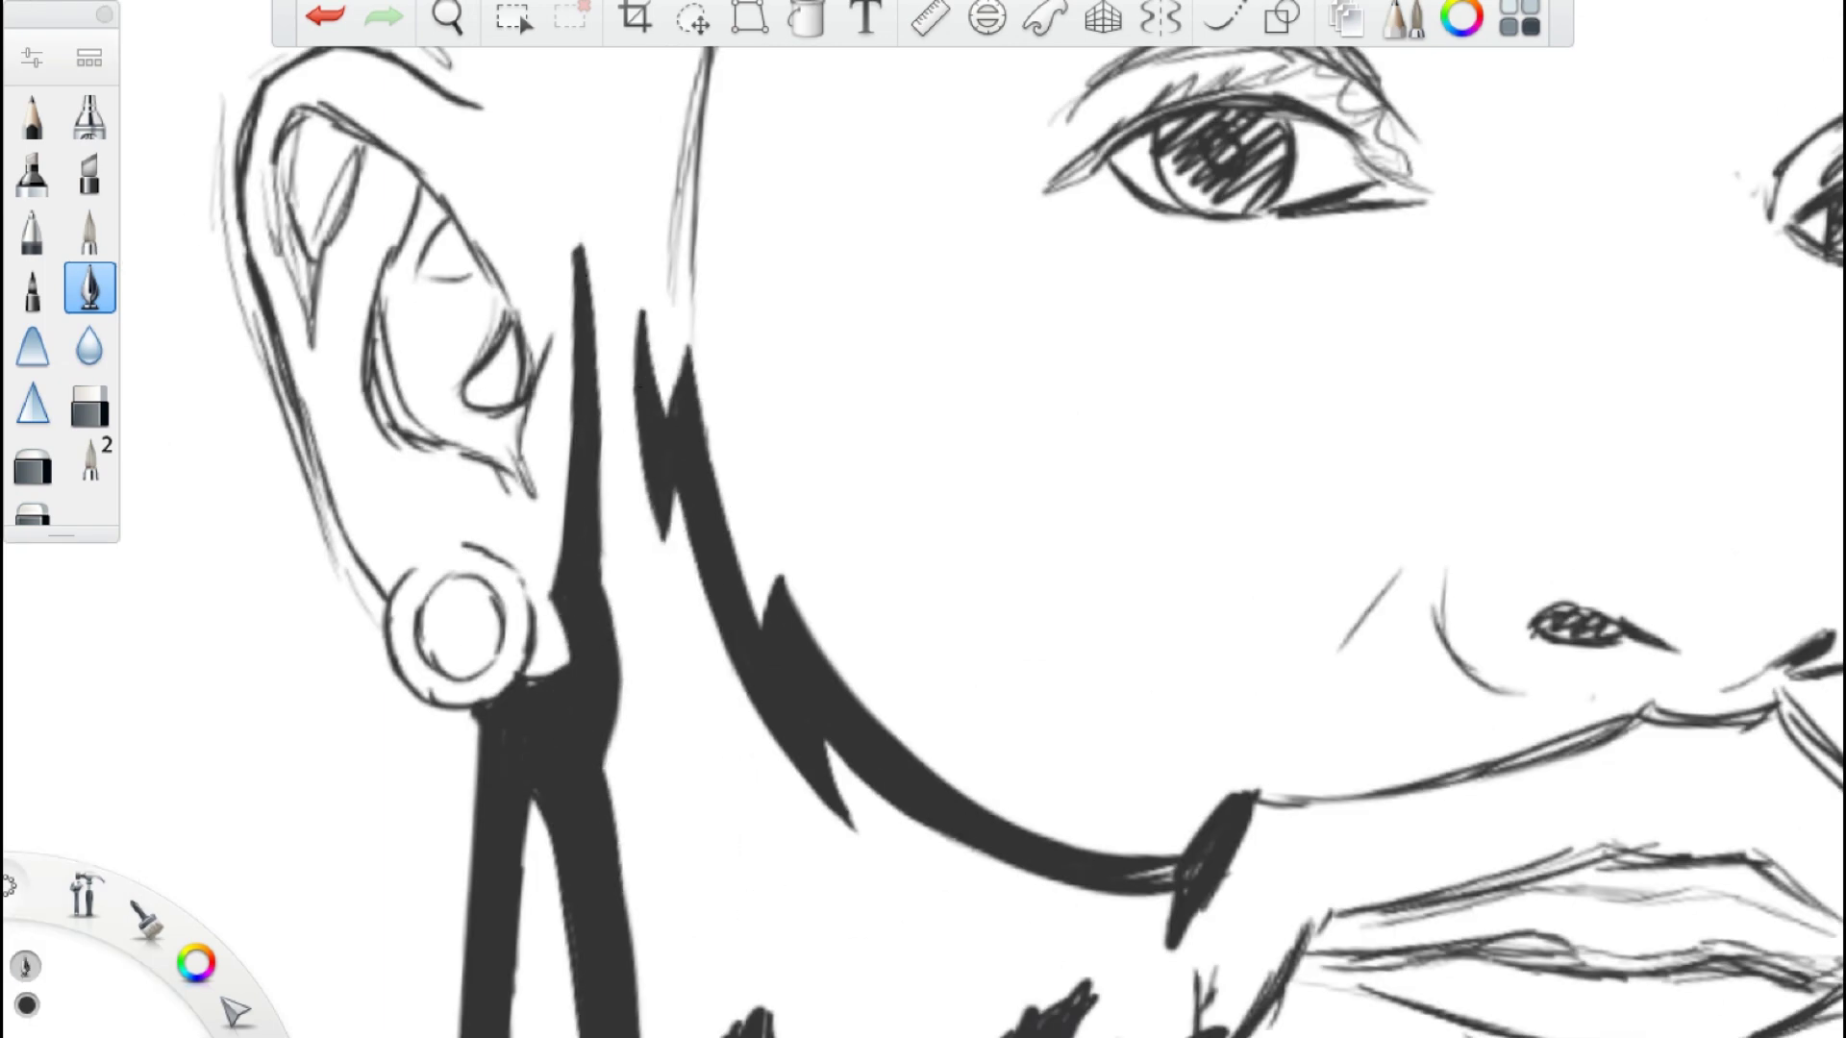
left_click_drag(952, 798, 1193, 855)
scroll(923, 577, "down", 5)
scroll(914, 588, "up", 5)
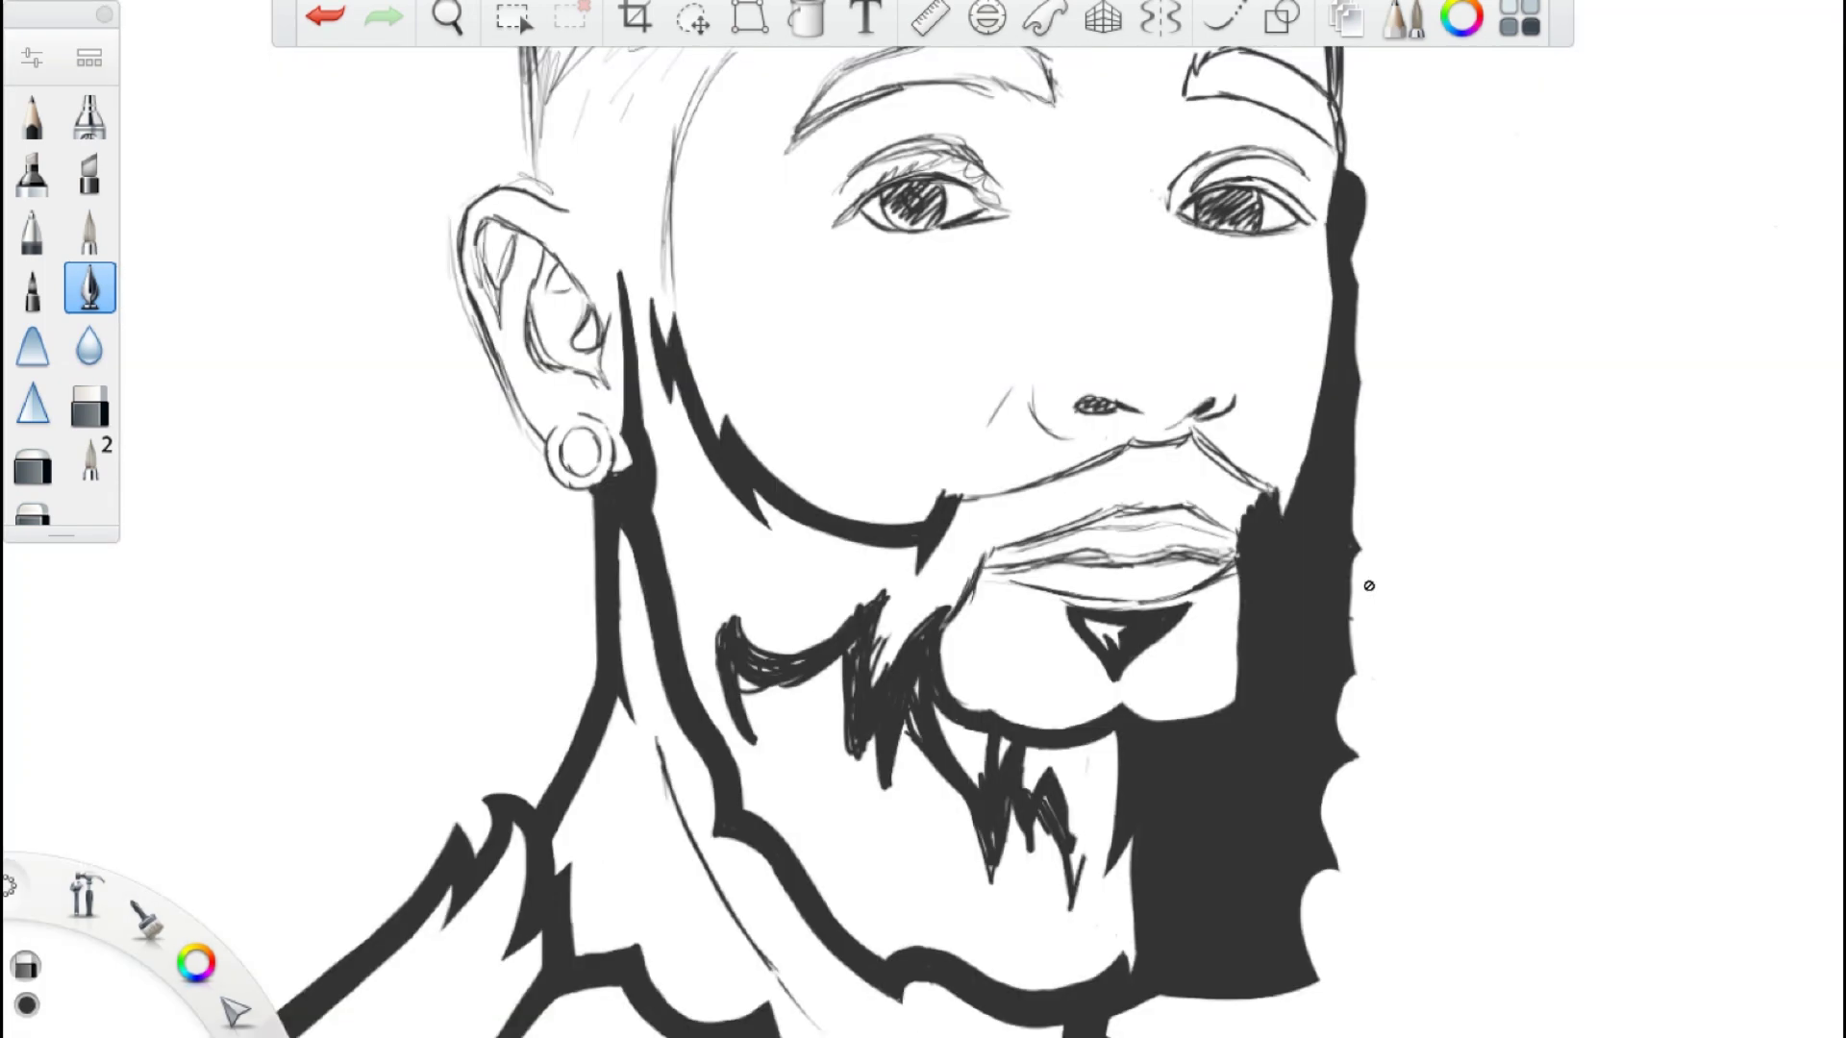
- Ink the right eye with a solid iris and heavy lids, and fill the eyebrow above it
scroll(990, 192, "up", 5)
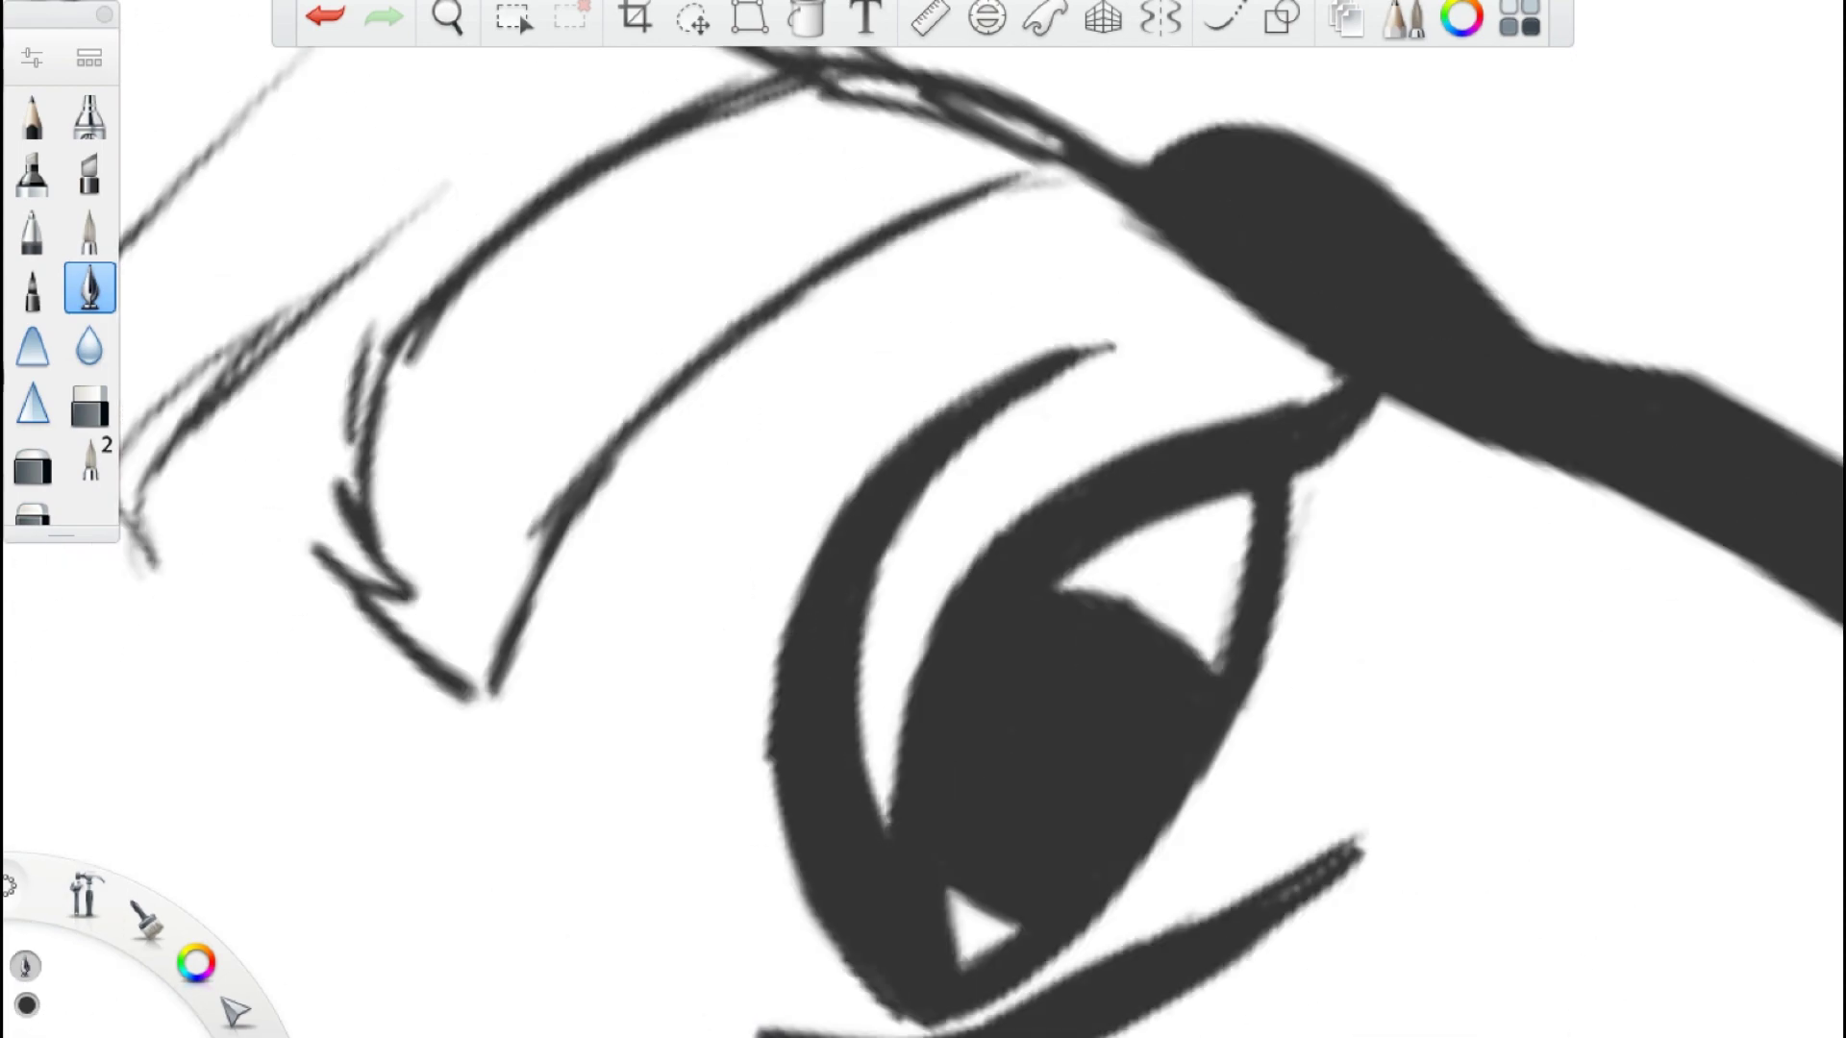
left_click_drag(991, 125, 414, 615)
left_click_drag(538, 317, 404, 692)
- Ink the lips and fill the shadowed right half of the moustache and the area around the mouth
scroll(924, 520, "down", 5)
left_click_drag(808, 144, 605, 480)
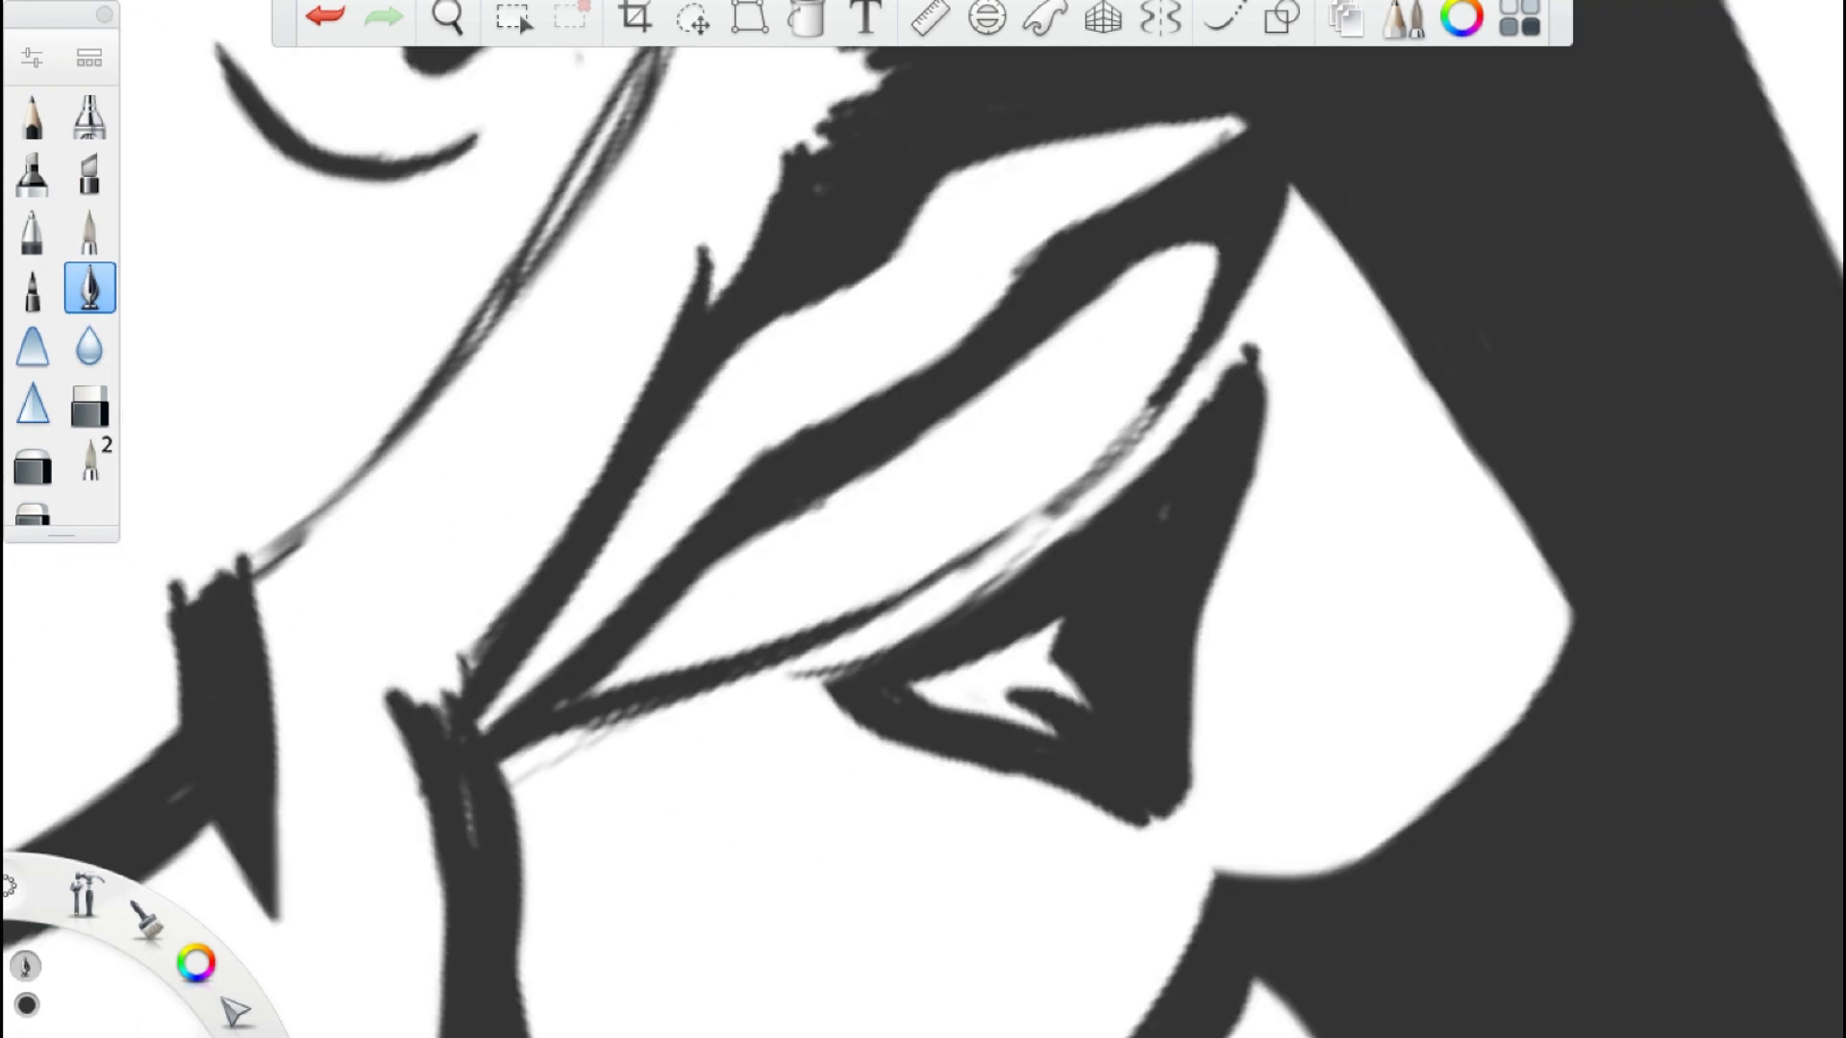
scroll(923, 519, "down", 3)
left_click_drag(931, 875, 1065, 904)
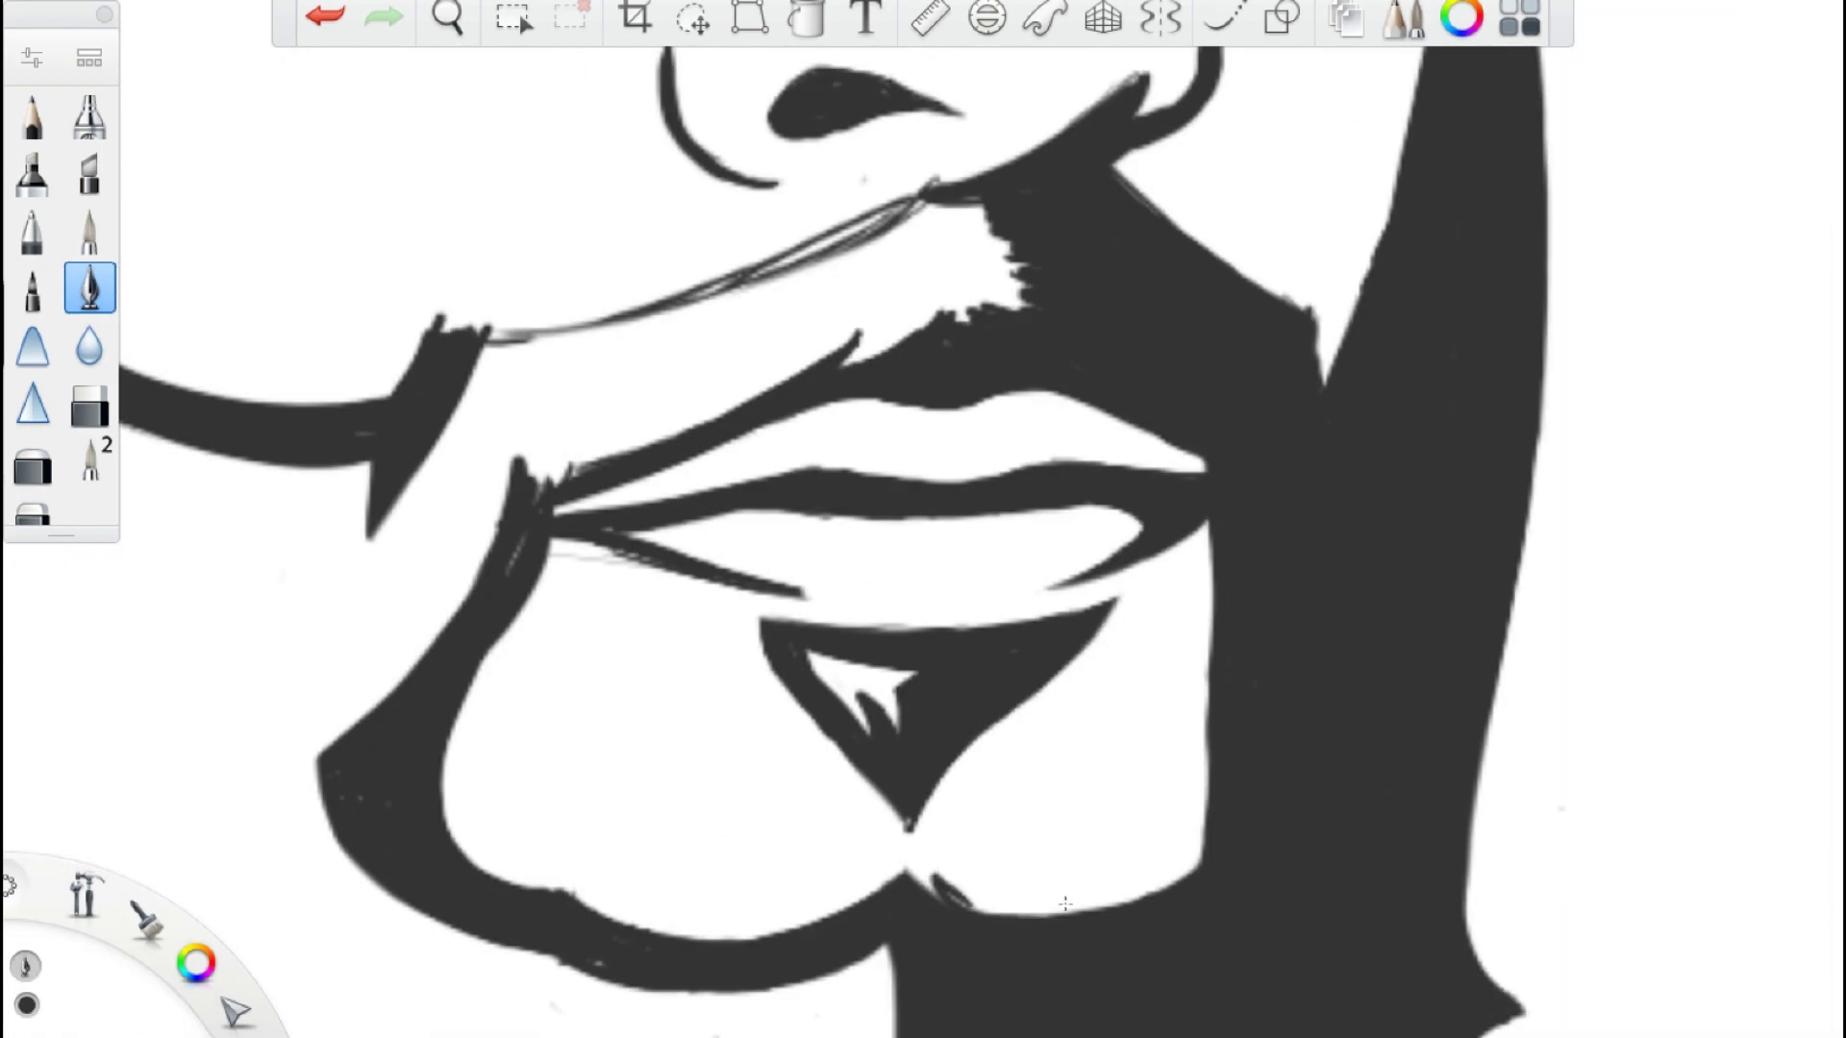
- Ink the moustache's upper edge to the cheek line and fill the soul patch solid
mouse_move(1019, 317)
left_mouse_down()
mouse_move(866, 173)
mouse_move(557, 336)
left_mouse_up()
scroll(923, 519, "up", 5)
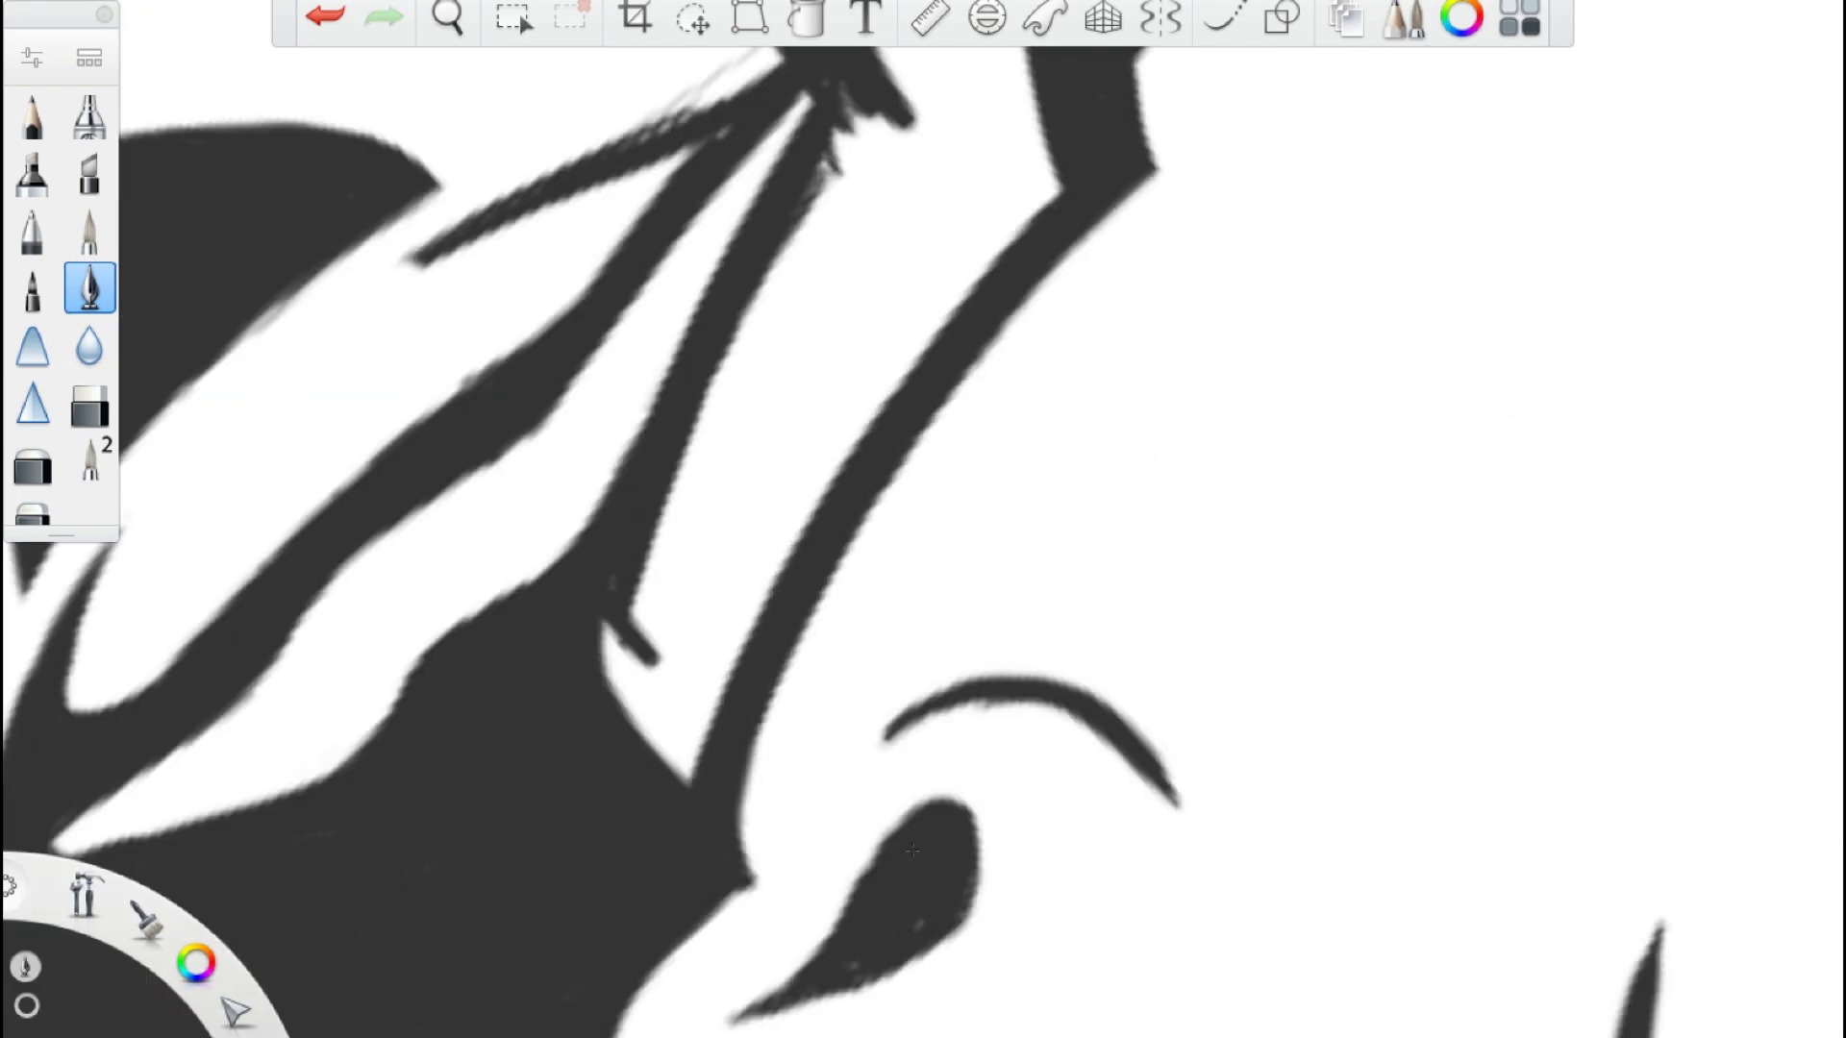
scroll(912, 850, "down", 6)
scroll(923, 519, "up", 4)
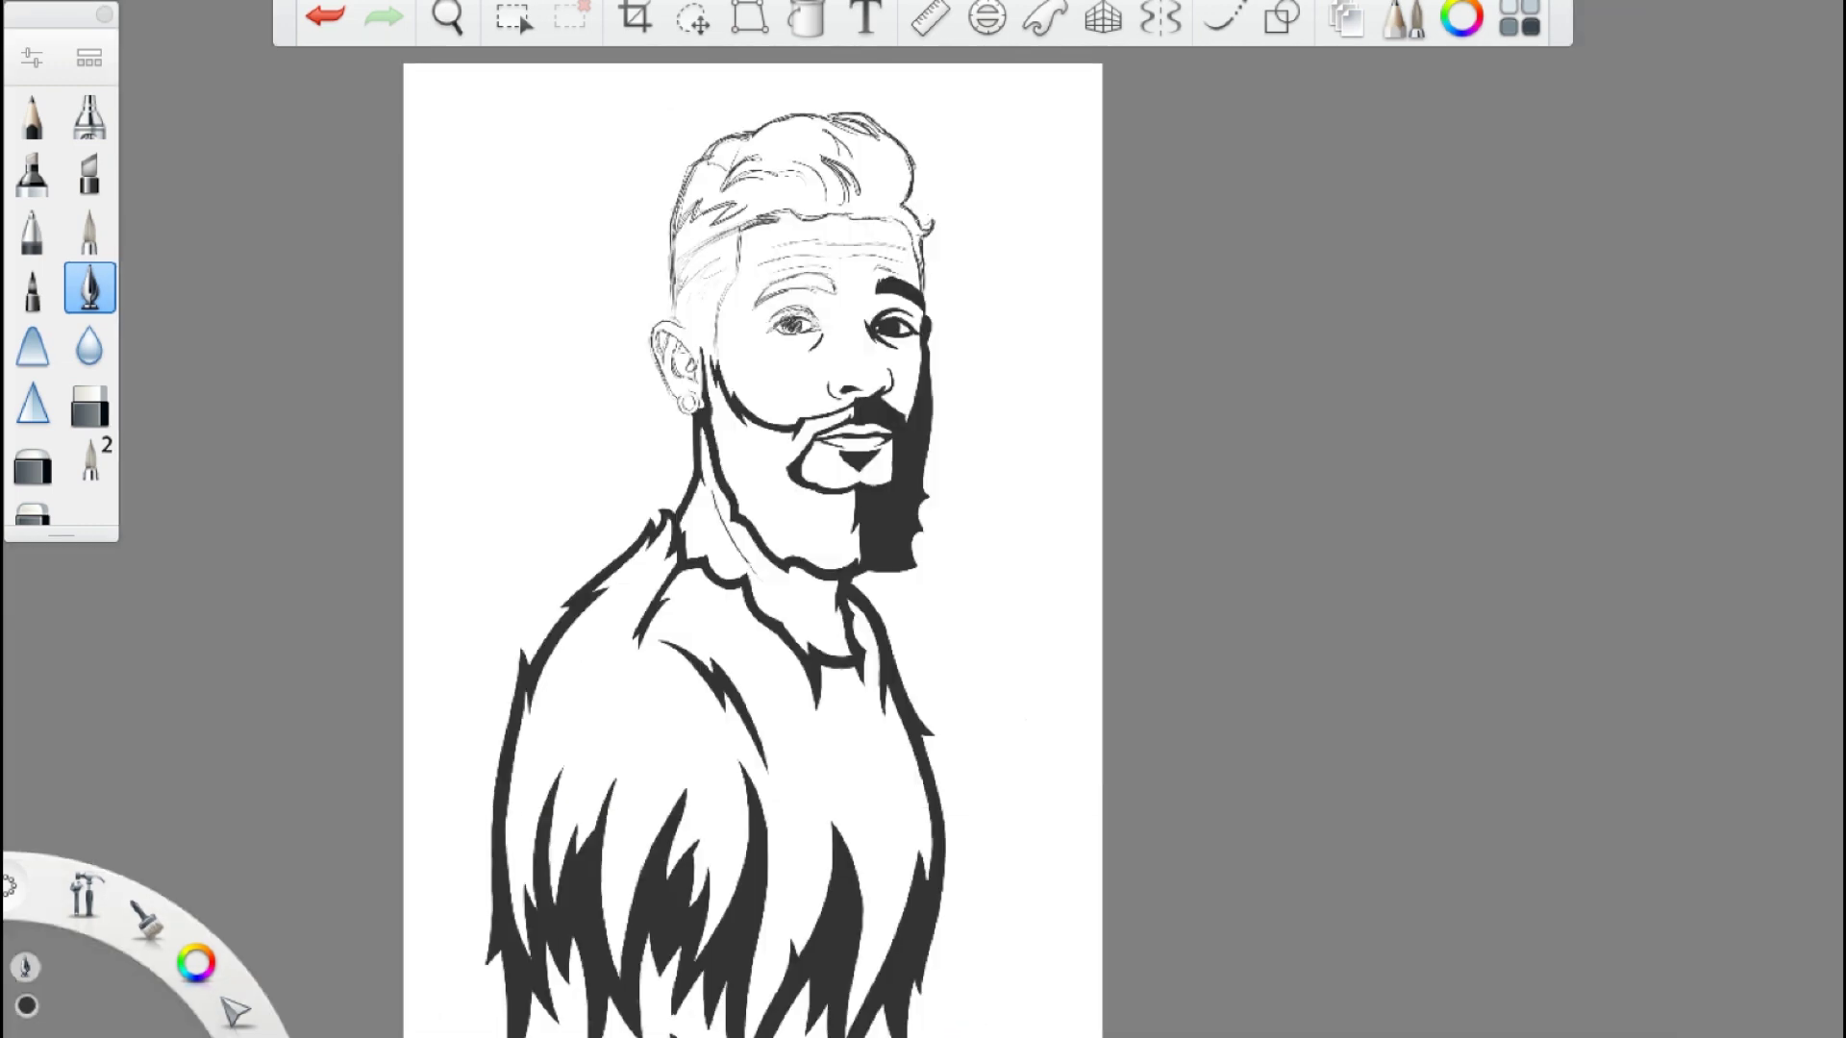
- Ink the forehead wrinkles as tapering curved lines above the eyebrows
scroll(899, 288, "up", 8)
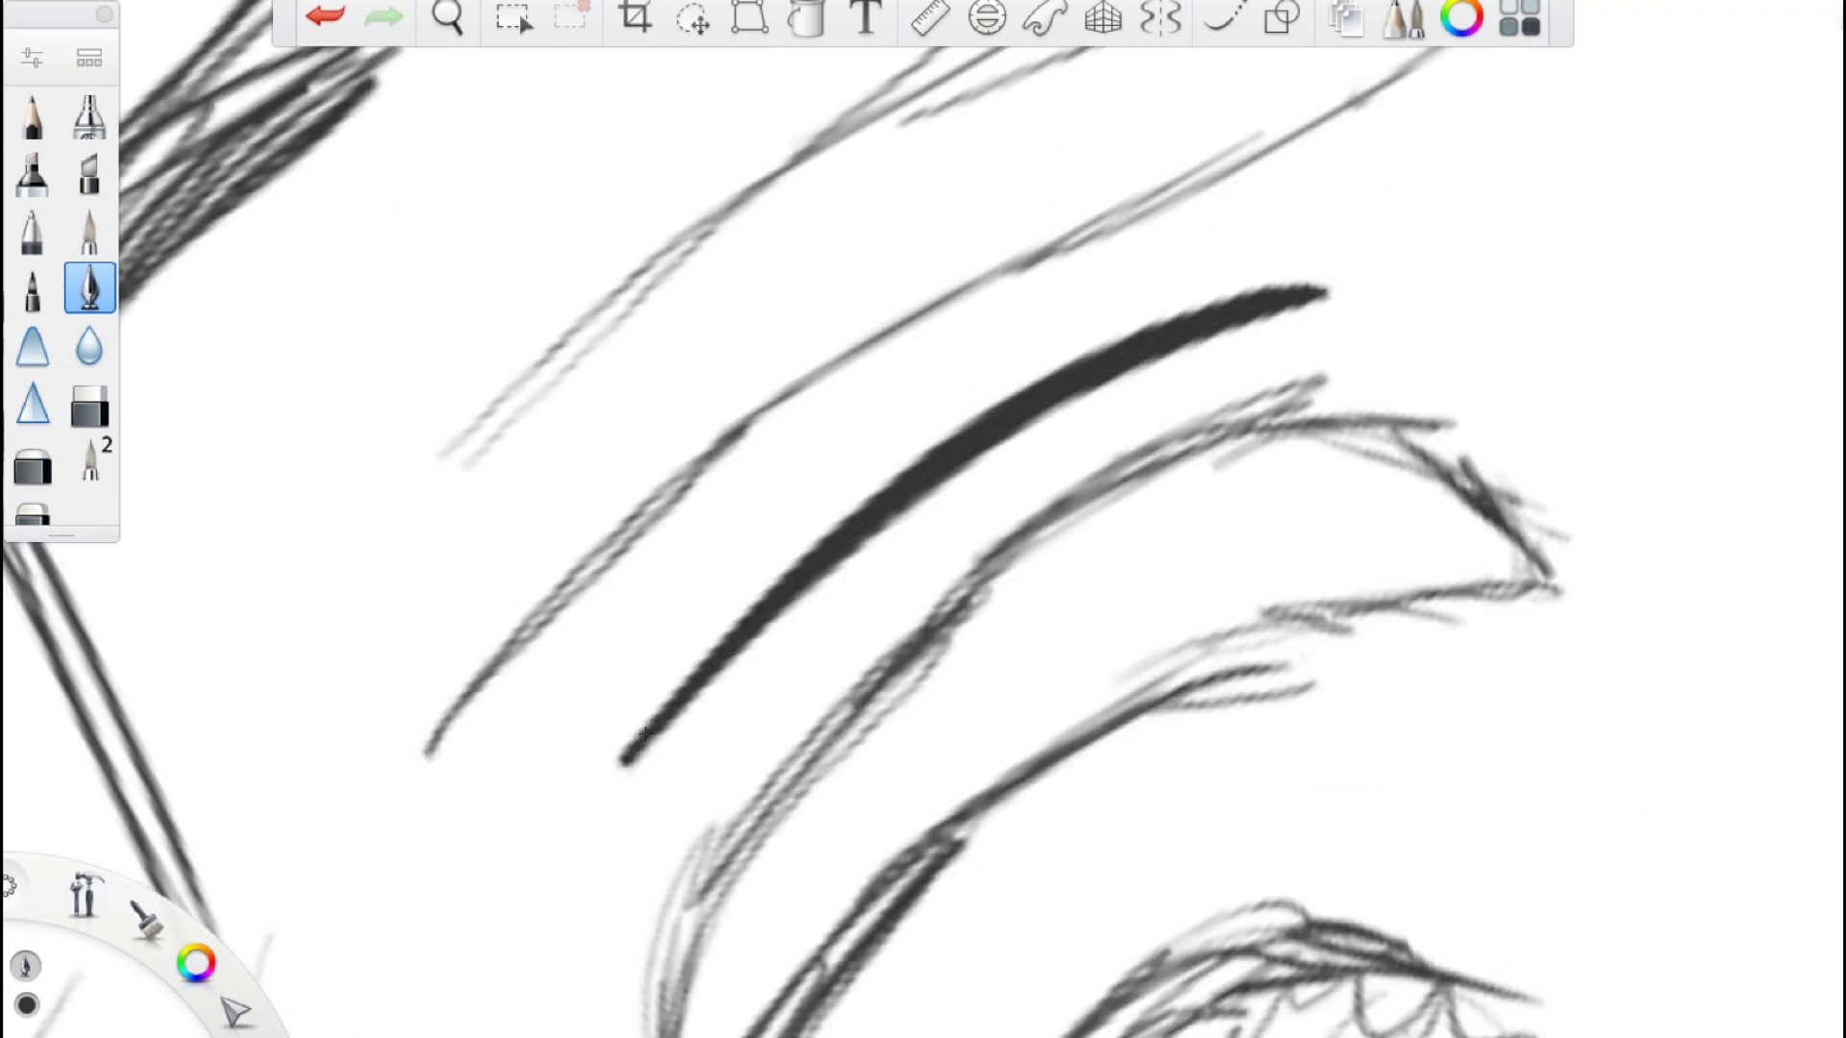
scroll(923, 519, "down", 3)
mouse_move(1625, 353)
left_mouse_down()
mouse_move(1106, 471)
mouse_move(507, 723)
left_mouse_up()
left_click_drag(1575, 248, 531, 577)
key("ctrl+z")
left_click_drag(1575, 248, 524, 589)
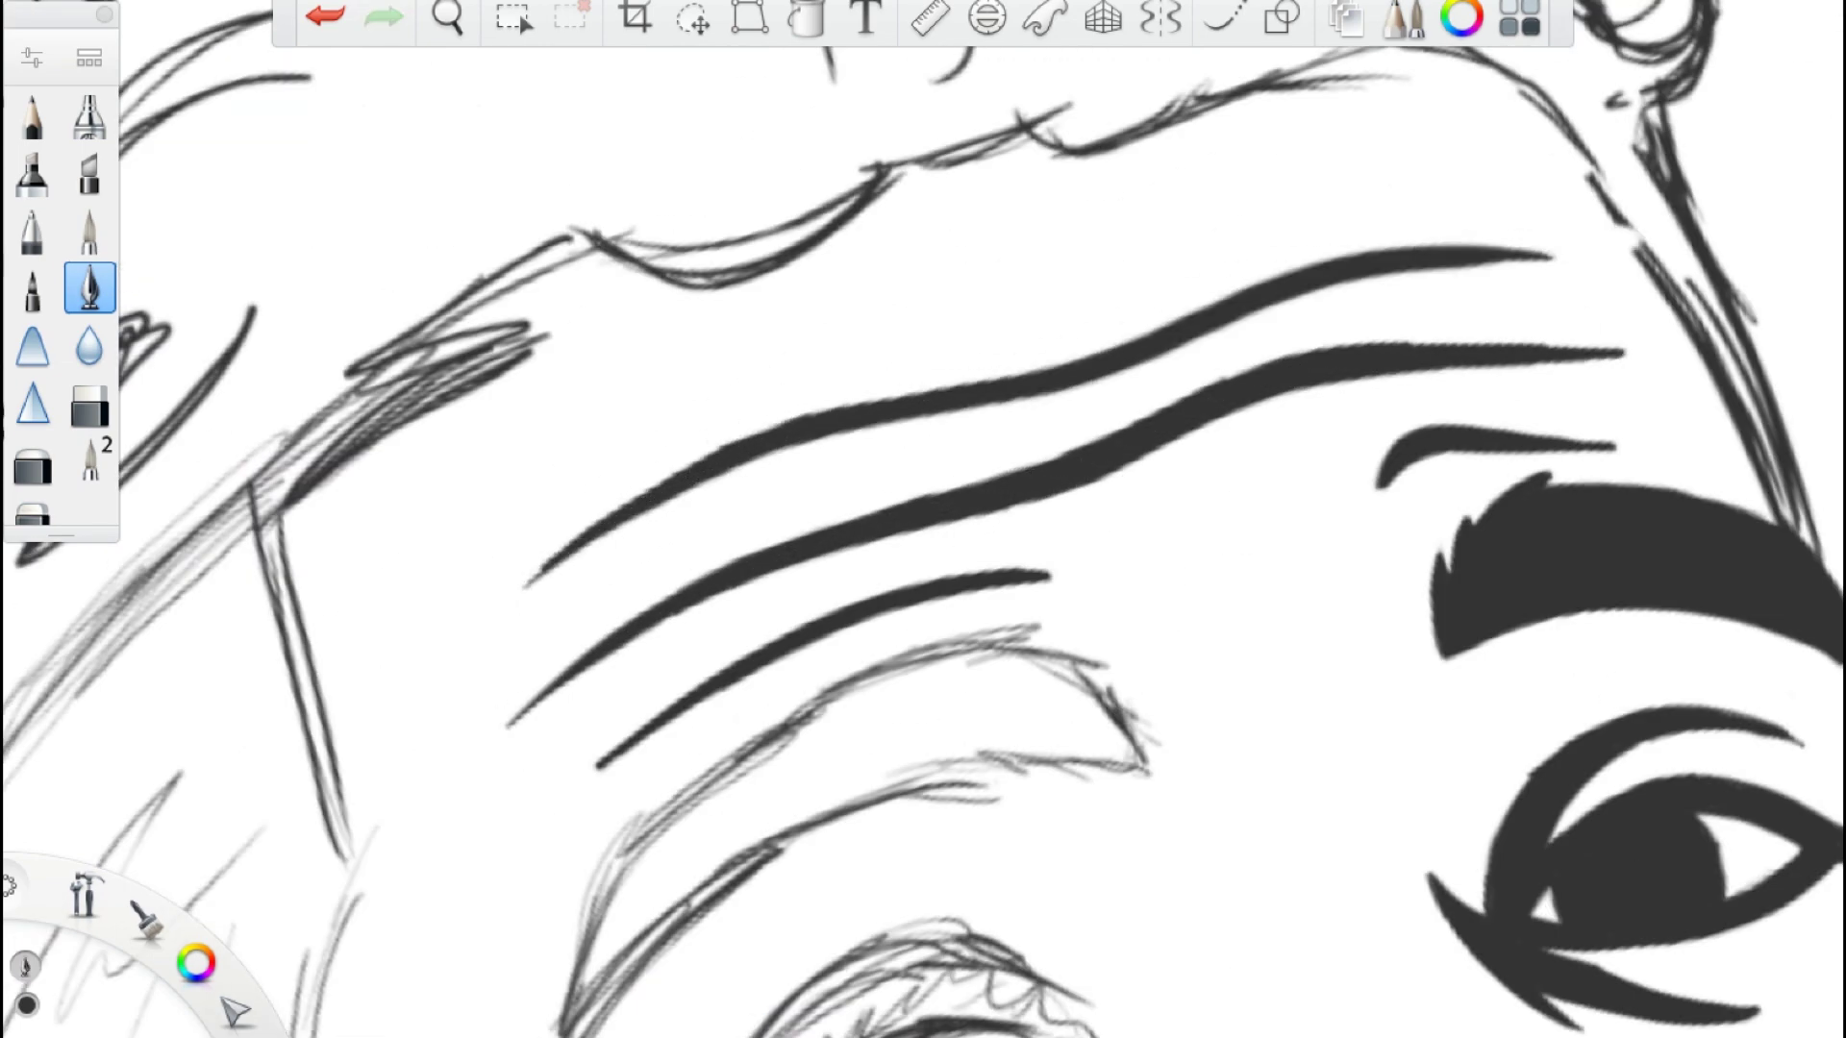
- Ink the left eyebrow as a solid tapering shape and begin the lid lines of the eye below it
scroll(923, 519, "down", 3)
mouse_move(588, 853)
left_mouse_down()
mouse_move(730, 568)
mouse_move(1216, 476)
mouse_move(1173, 404)
mouse_move(1122, 468)
mouse_move(1112, 363)
left_mouse_up()
scroll(952, 962, "up", 3)
left_click_drag(909, 870, 1019, 952)
left_click_drag(904, 663, 1106, 865)
left_click_drag(692, 885, 980, 961)
- Ink the rest of the left eye's outline, its upper lid crease and the short line under the eye
scroll(923, 519, "down", 3)
left_click_drag(750, 568, 837, 827)
left_click_drag(673, 653, 769, 798)
scroll(923, 519, "down", 3)
scroll(923, 519, "up", 3)
left_click_drag(692, 317, 733, 694)
- Fill the left eye's iris and pupil, leaving white highlights
scroll(923, 519, "up", 5)
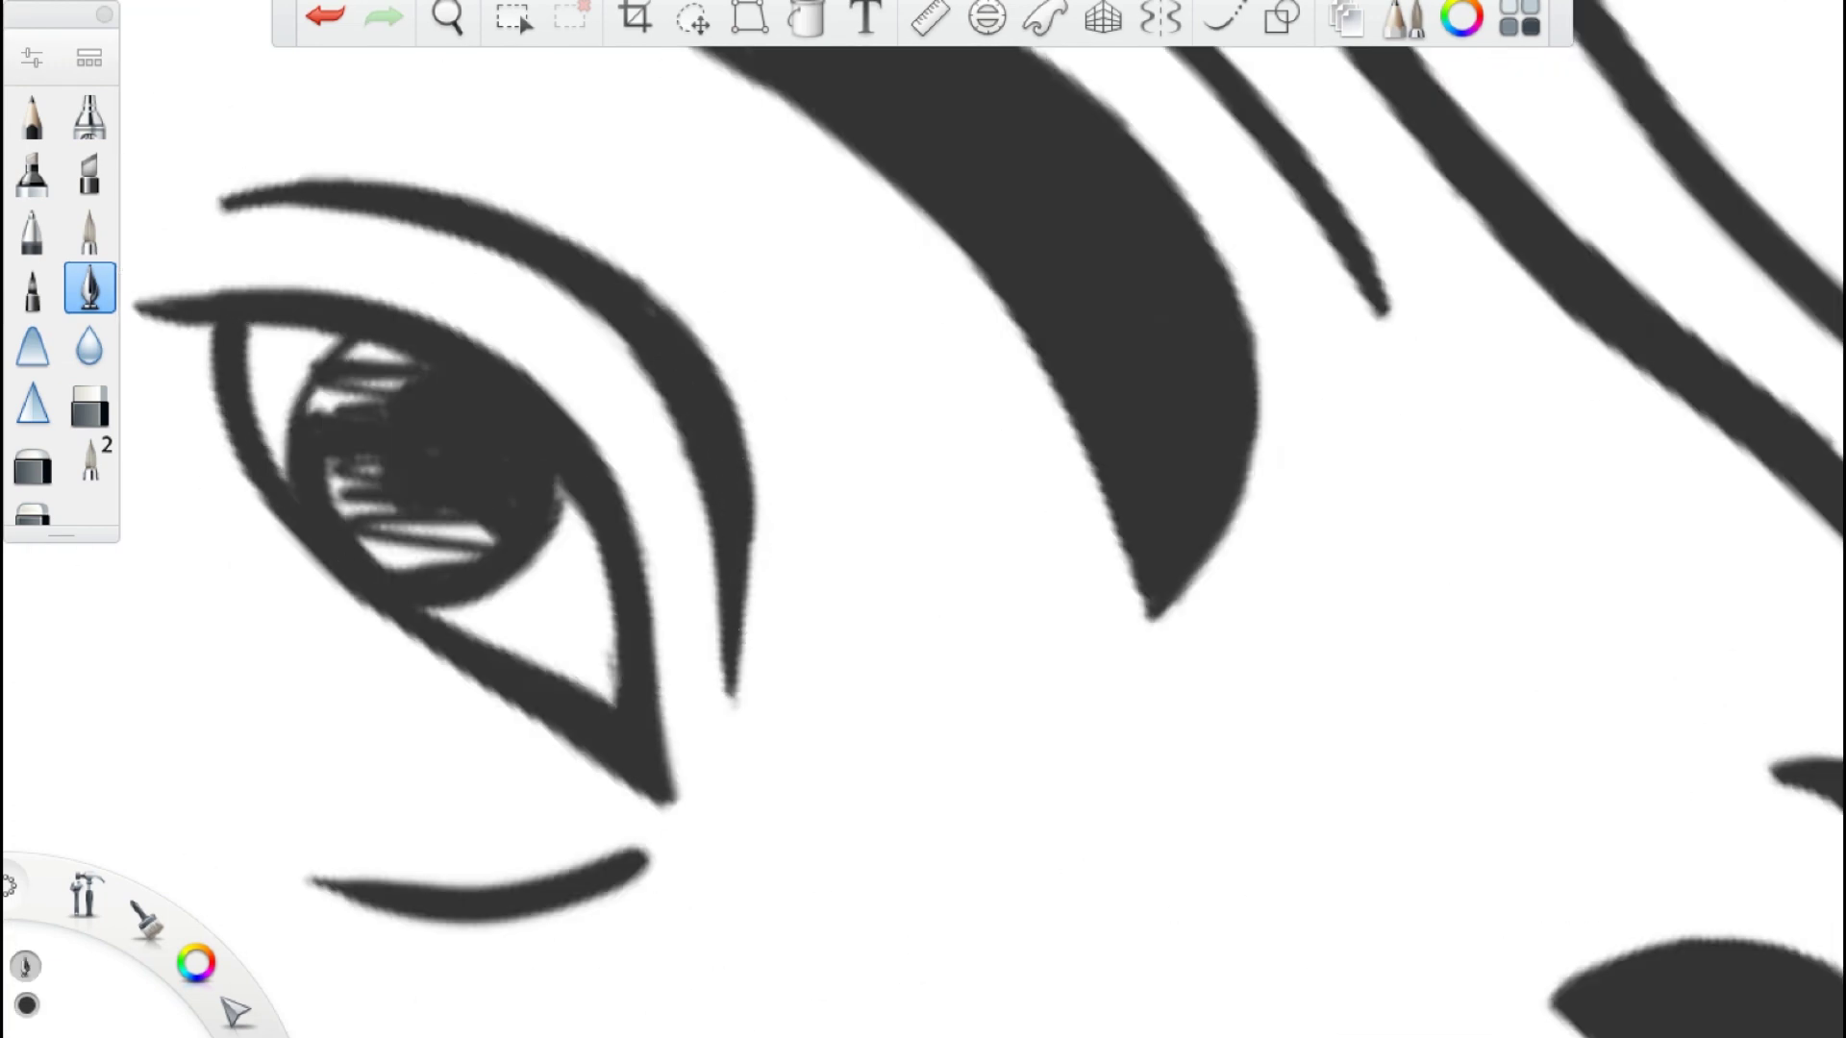
left_click_drag(538, 433, 625, 664)
left_click_drag(615, 597, 808, 712)
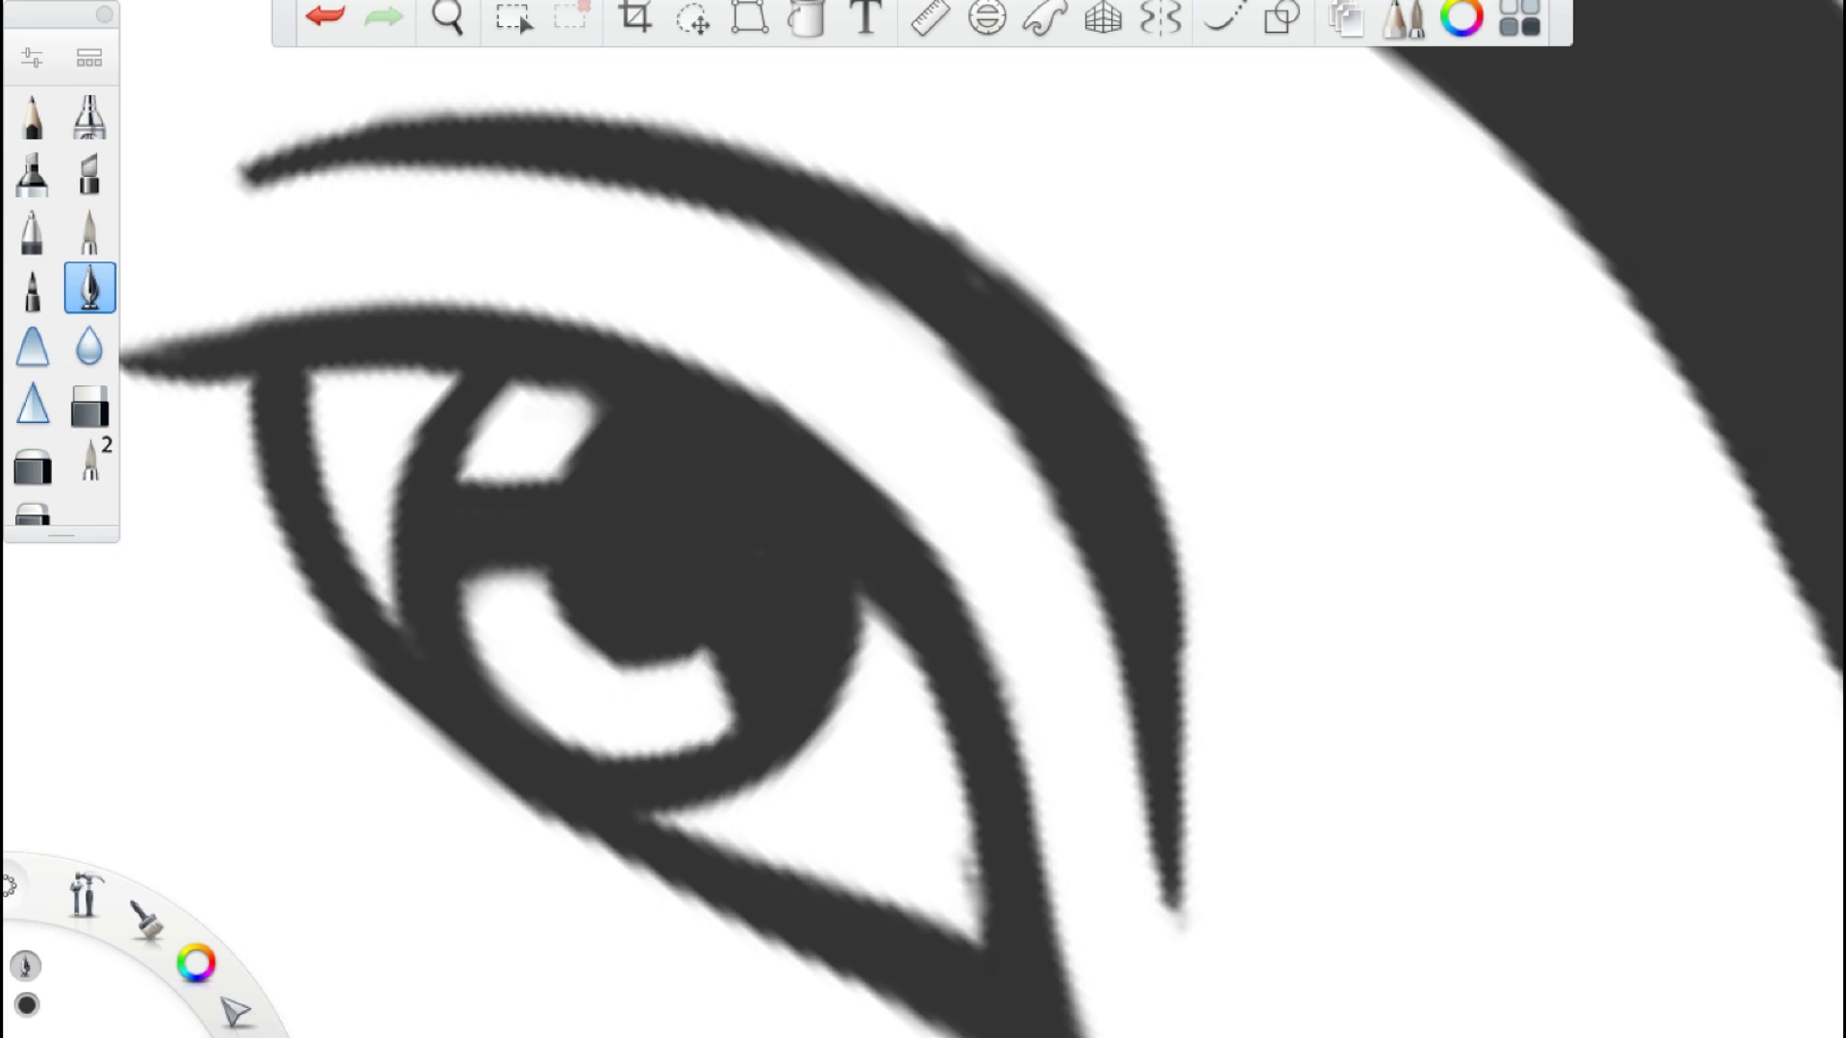
scroll(923, 520, "down", 5)
- Ink the right forehead outline as a thick line from the eyebrow up to the hairline
scroll(722, 576, "up", 5)
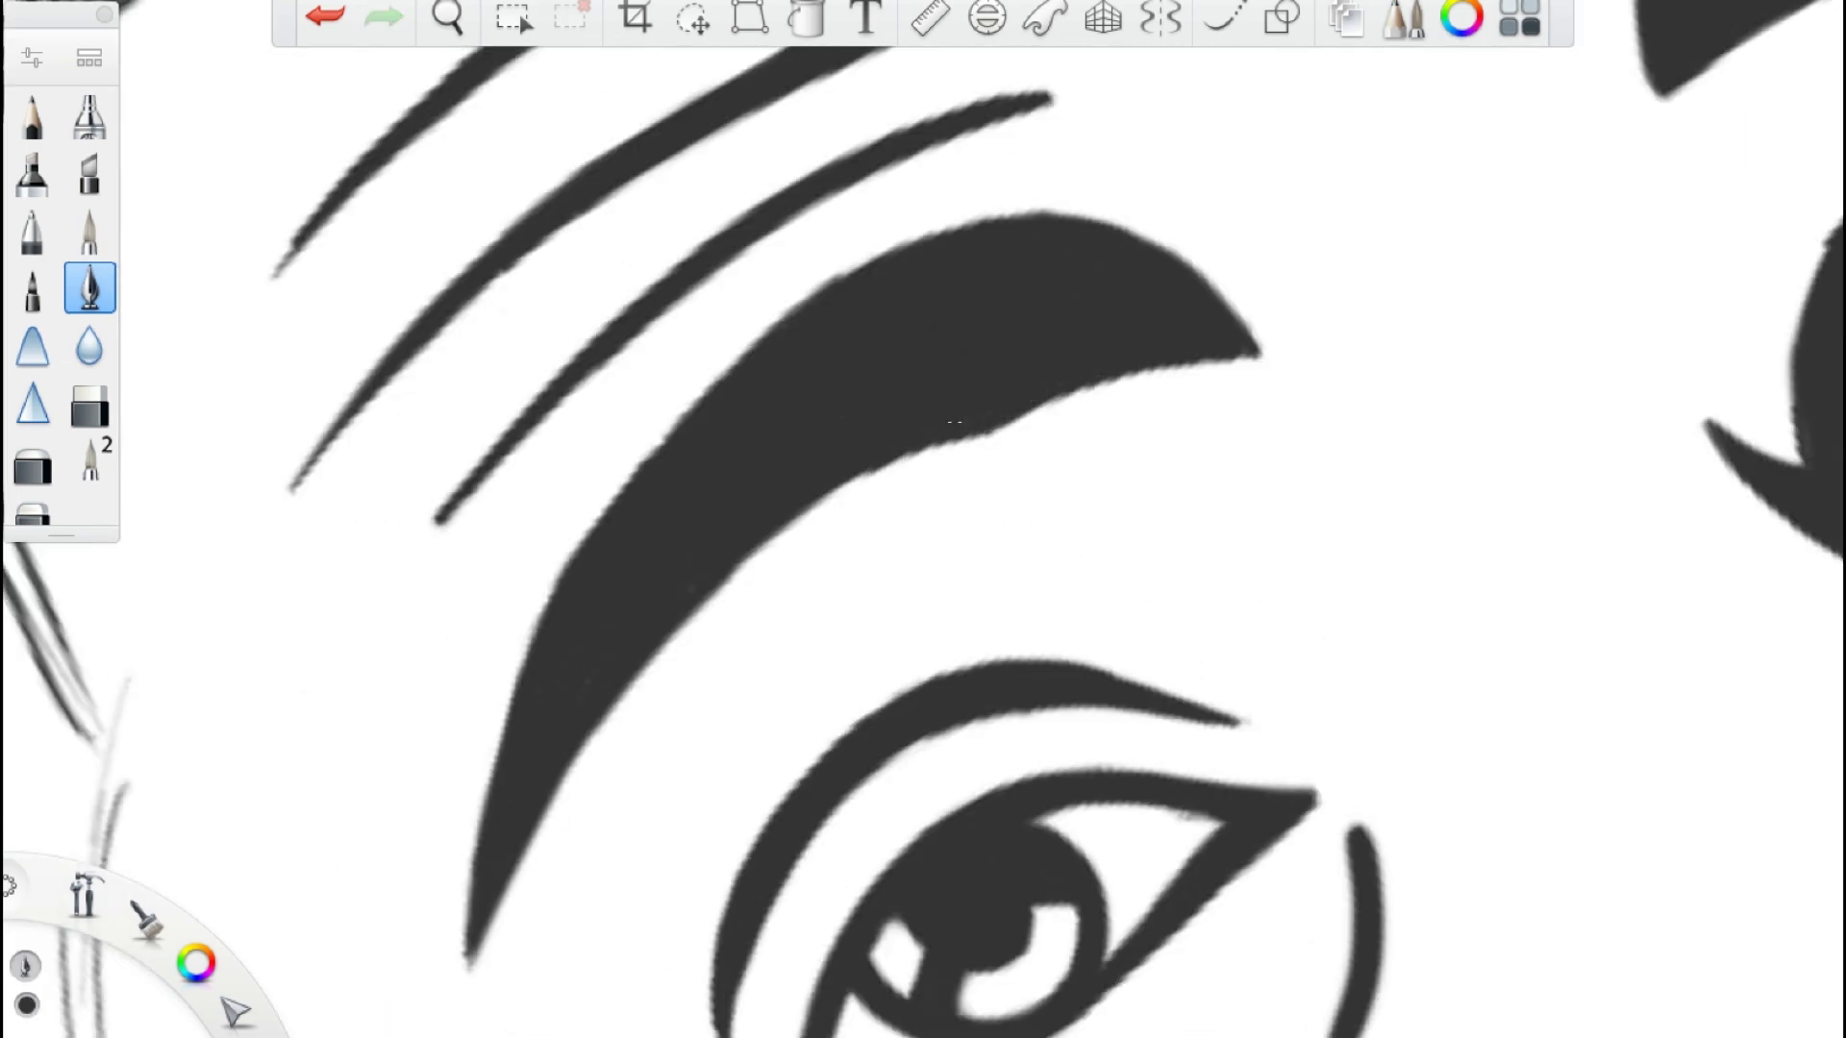
scroll(745, 890, "up", 3)
left_click_drag(1058, 373, 467, 157)
scroll(923, 519, "down", 2)
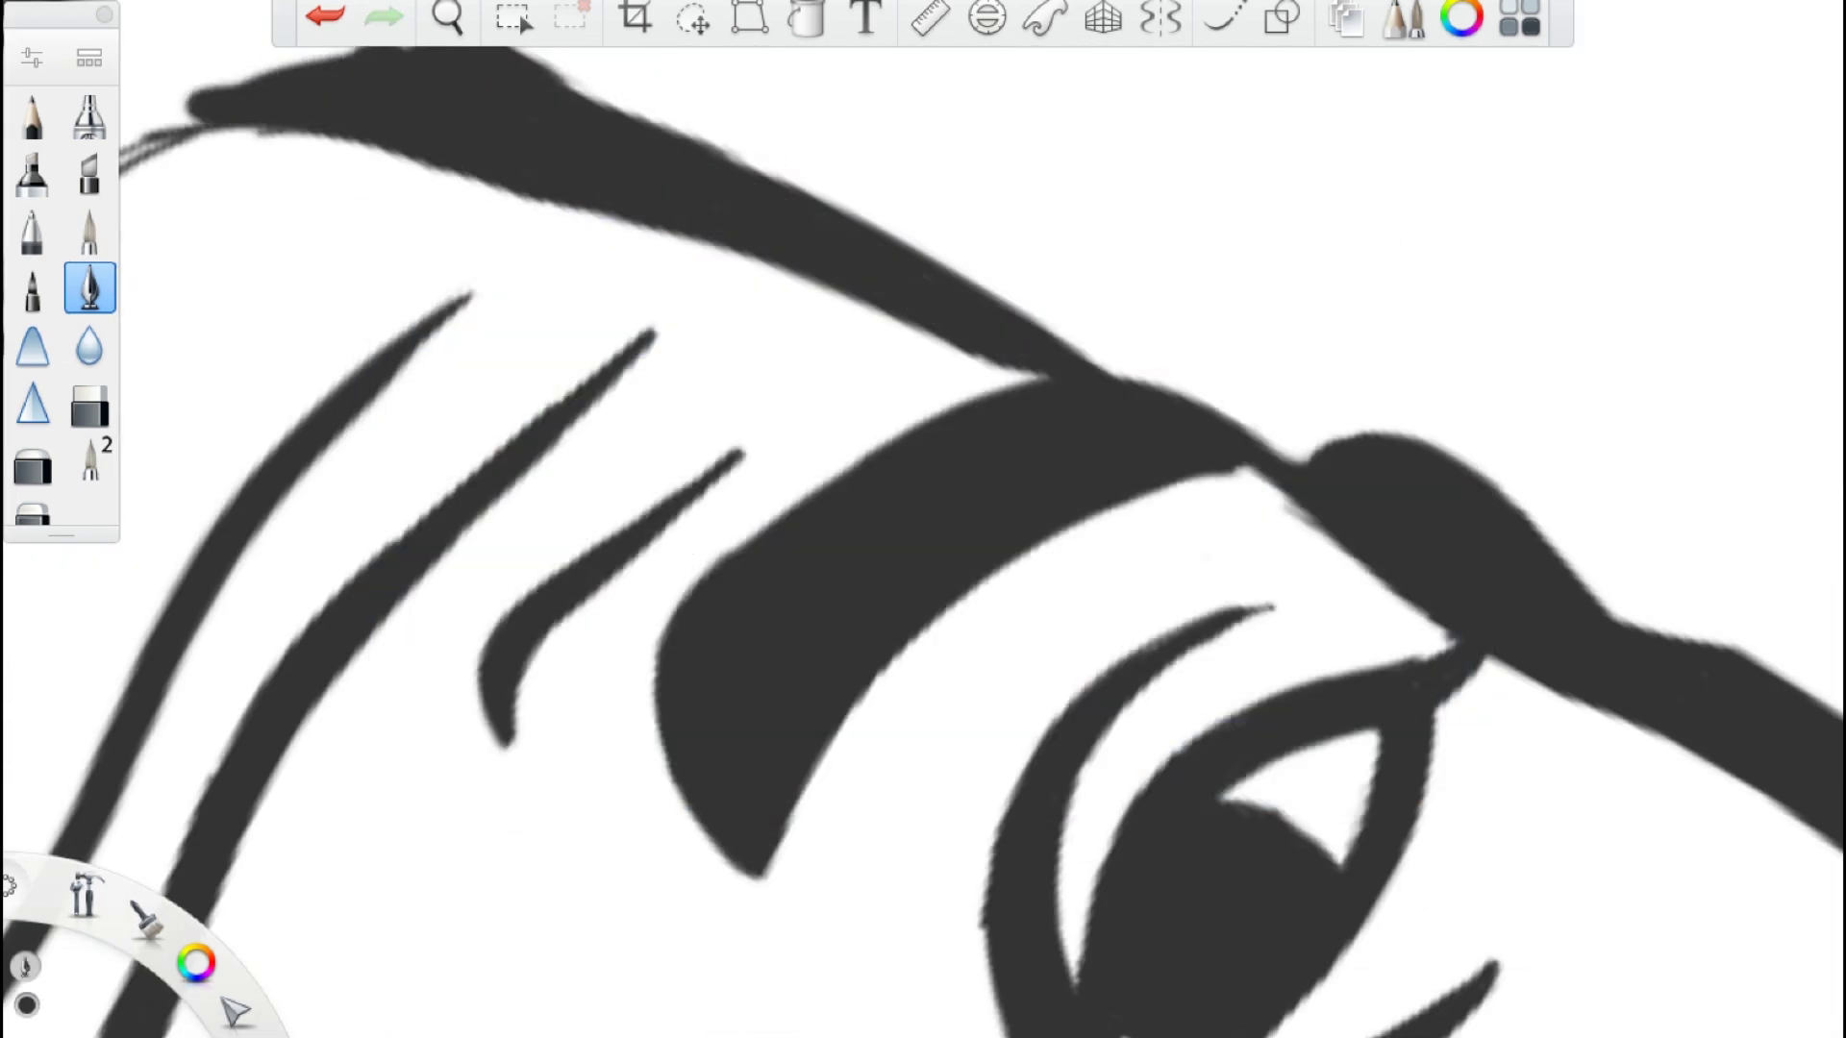
scroll(923, 519, "down", 3)
scroll(923, 519, "down", 2)
- Clean up the upper end of the cheek beard line, tapering it to a single point and trimming its spike
scroll(673, 375, "up", 5)
left_click_drag(642, 399, 618, 441)
key("ctrl+z")
scroll(615, 404, "down", 3)
scroll(515, 436, "up", 2)
left_click_drag(815, 384, 940, 672)
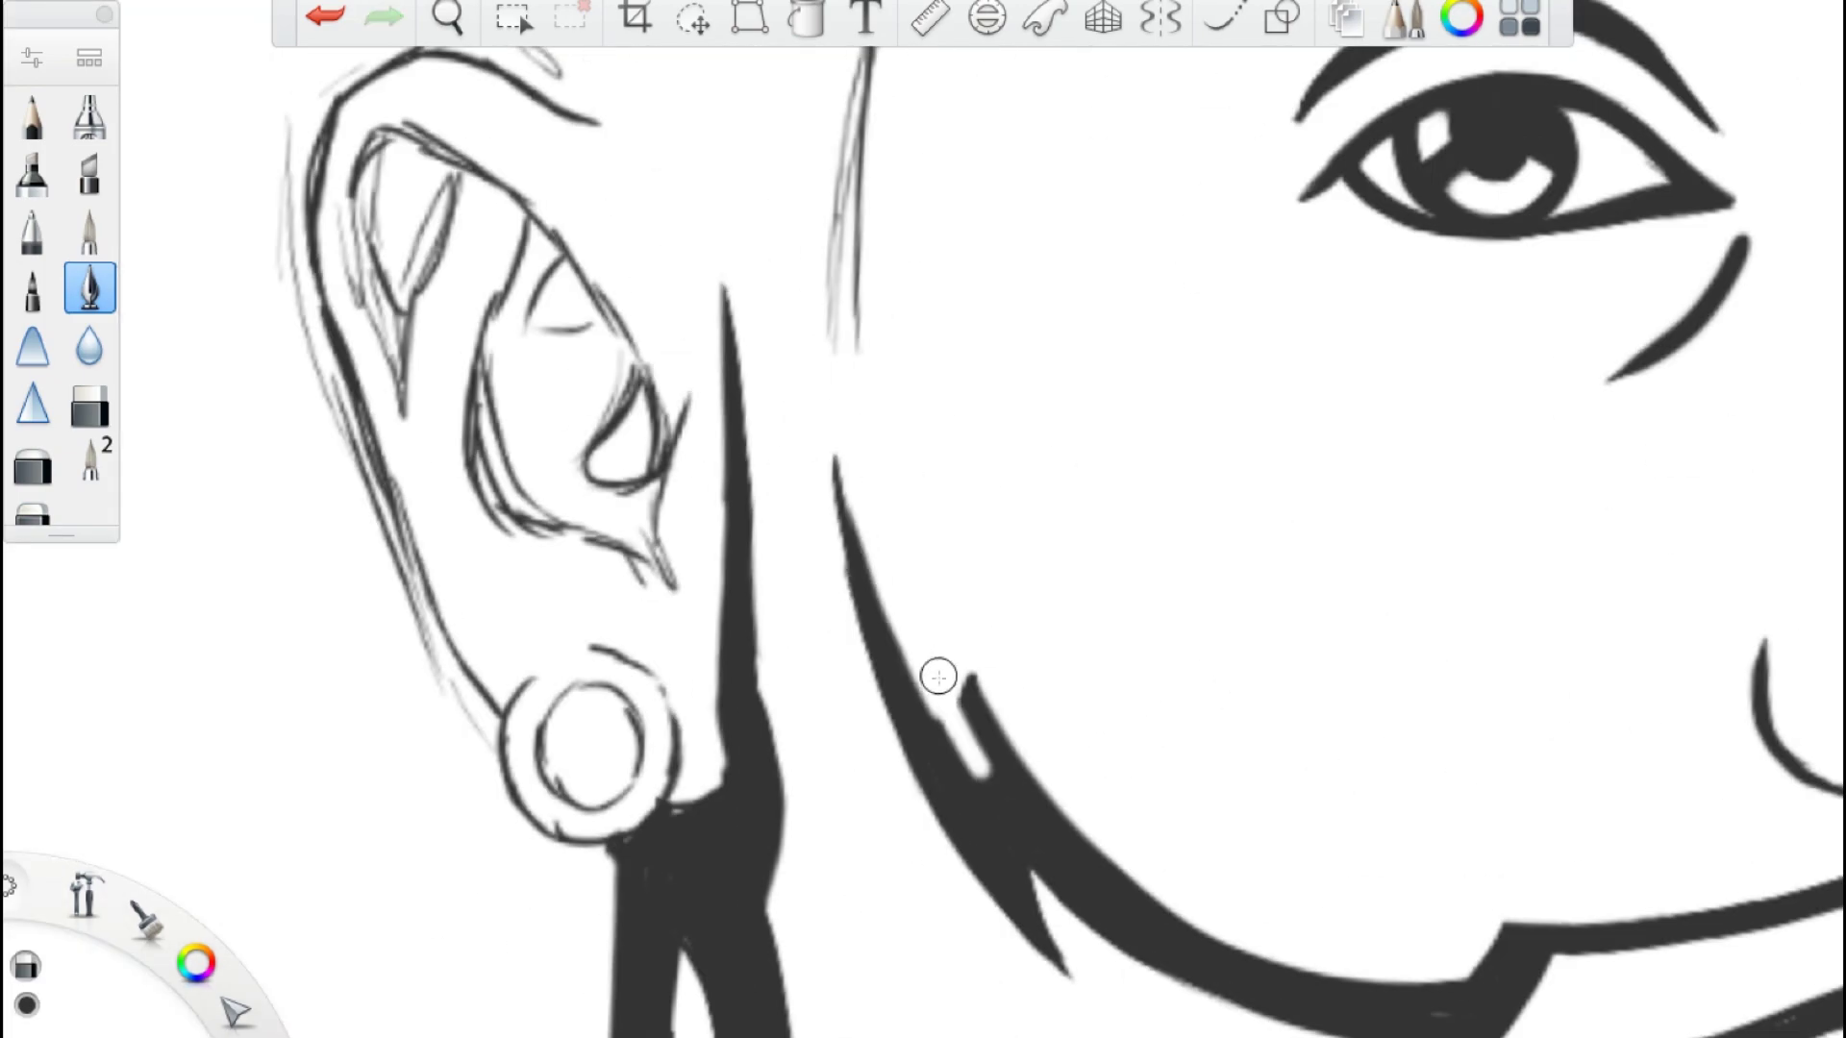
- Ink the earring as two thick concentric rings joined to the jaw line
key("e")
scroll(576, 865, "up", 2)
mouse_move(673, 461)
left_mouse_down()
mouse_move(500, 577)
mouse_move(734, 750)
mouse_move(519, 433)
left_mouse_up()
left_click_drag(750, 519, 769, 644)
scroll(404, 413, "up", 3)
scroll(783, 971, "up", 1)
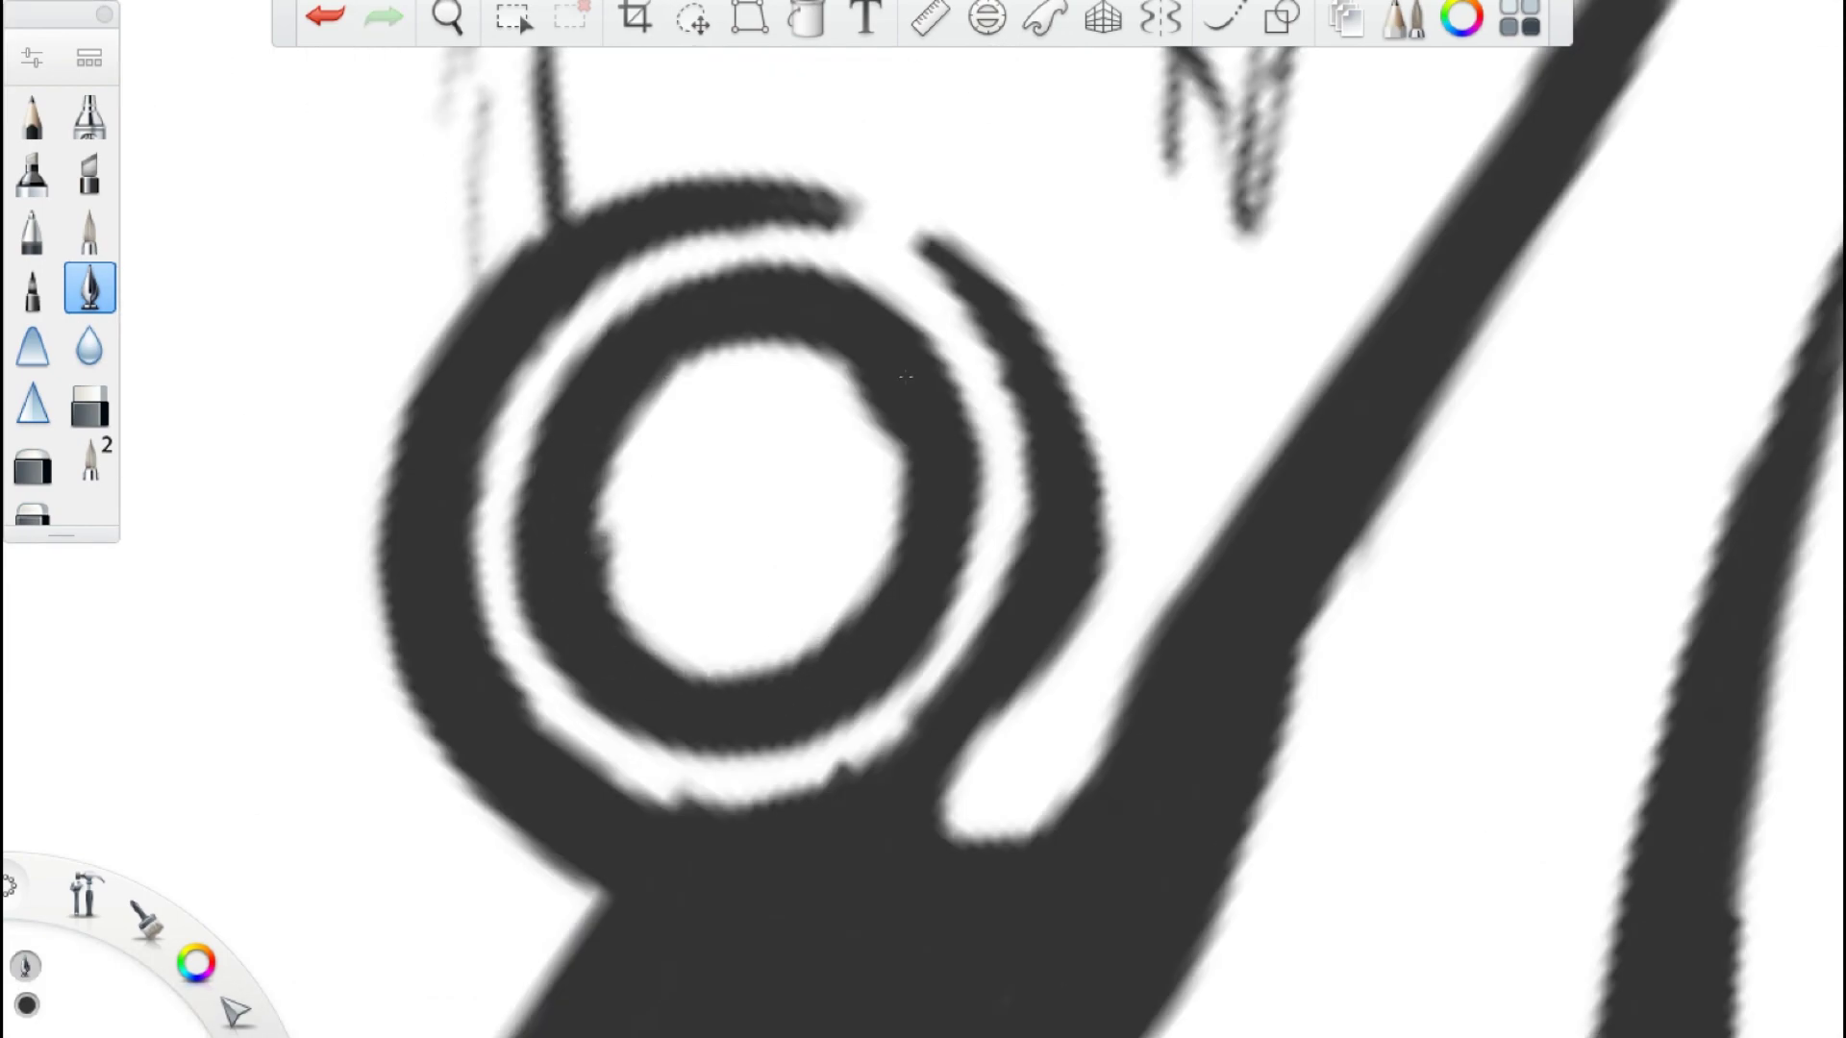
- Fill the earring's centre with dark shading, leaving white highlights
scroll(784, 972, "down", 2)
scroll(673, 481, "up", 3)
left_click_drag(798, 288, 625, 524)
scroll(674, 519, "down", 3)
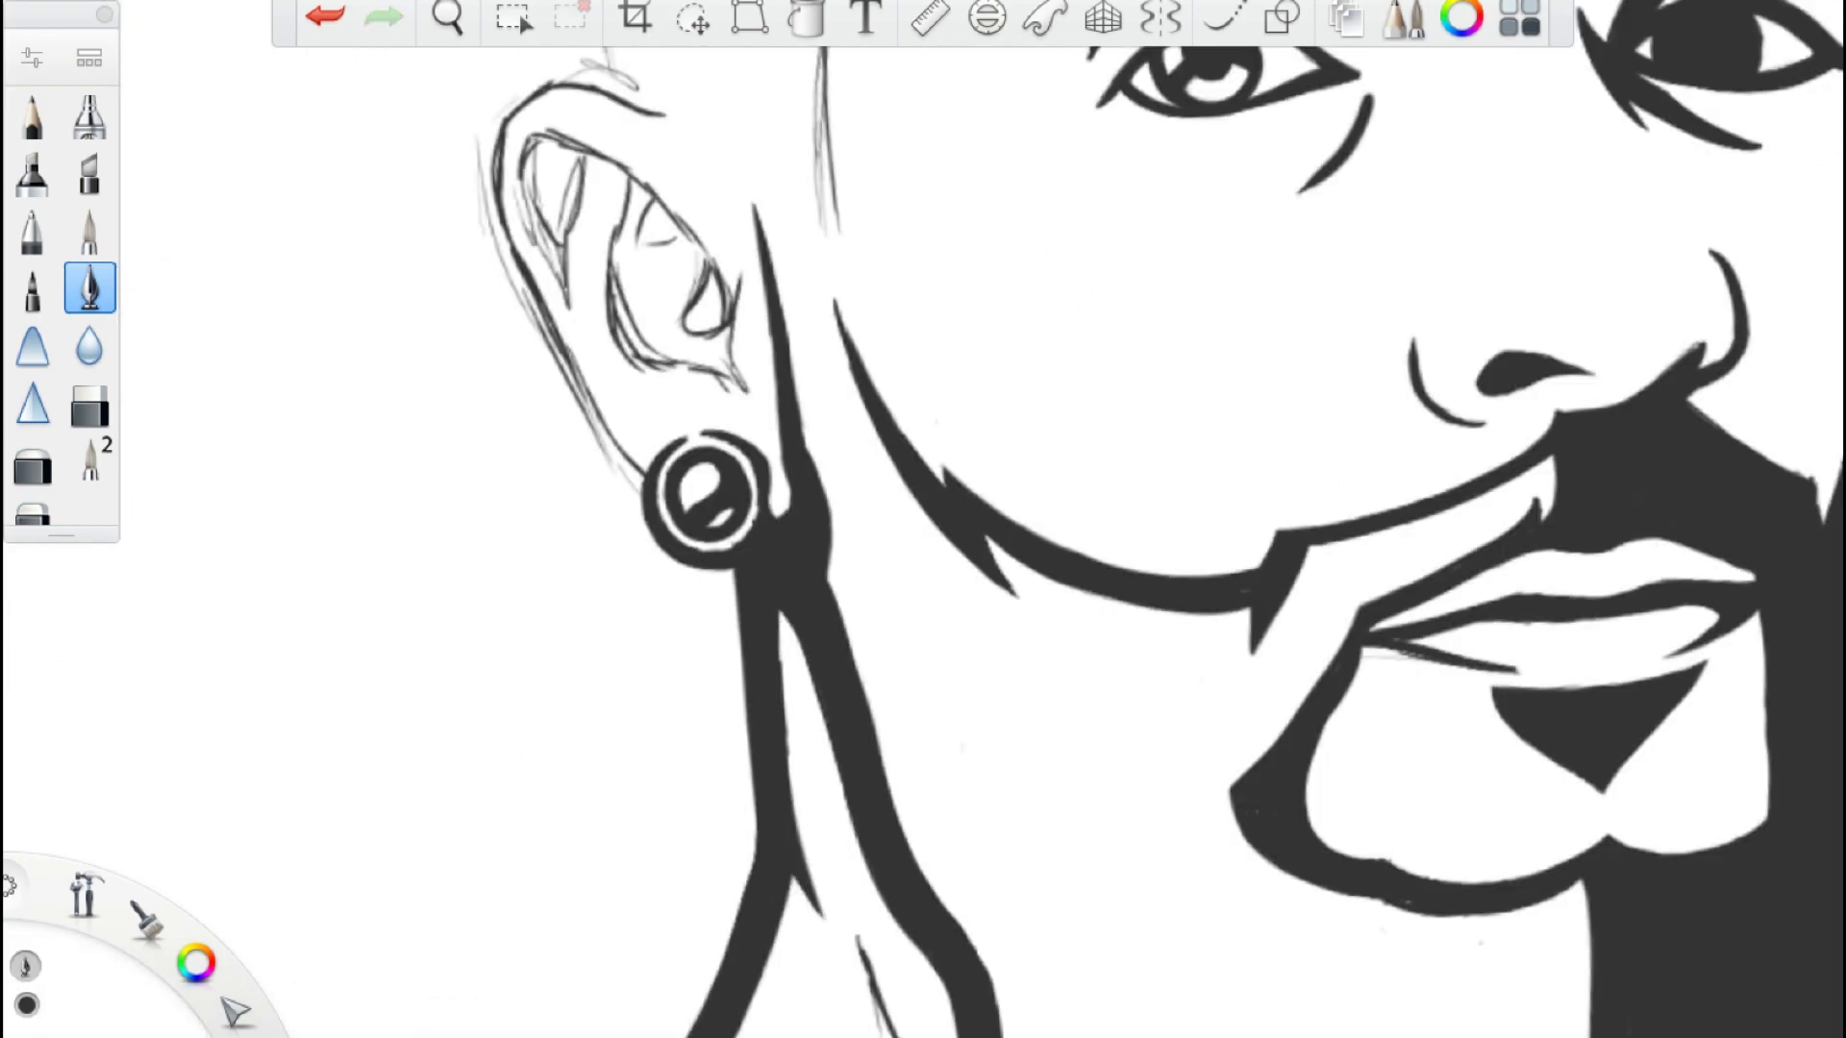
- Ink the ear's outer rim as a thick outline from the earring up over the top of the ear
scroll(769, 481, "up", 2)
left_click_drag(481, 240, 673, 731)
mouse_move(500, 163)
left_mouse_down()
mouse_move(693, 826)
mouse_move(482, 358)
mouse_move(654, 108)
left_mouse_up()
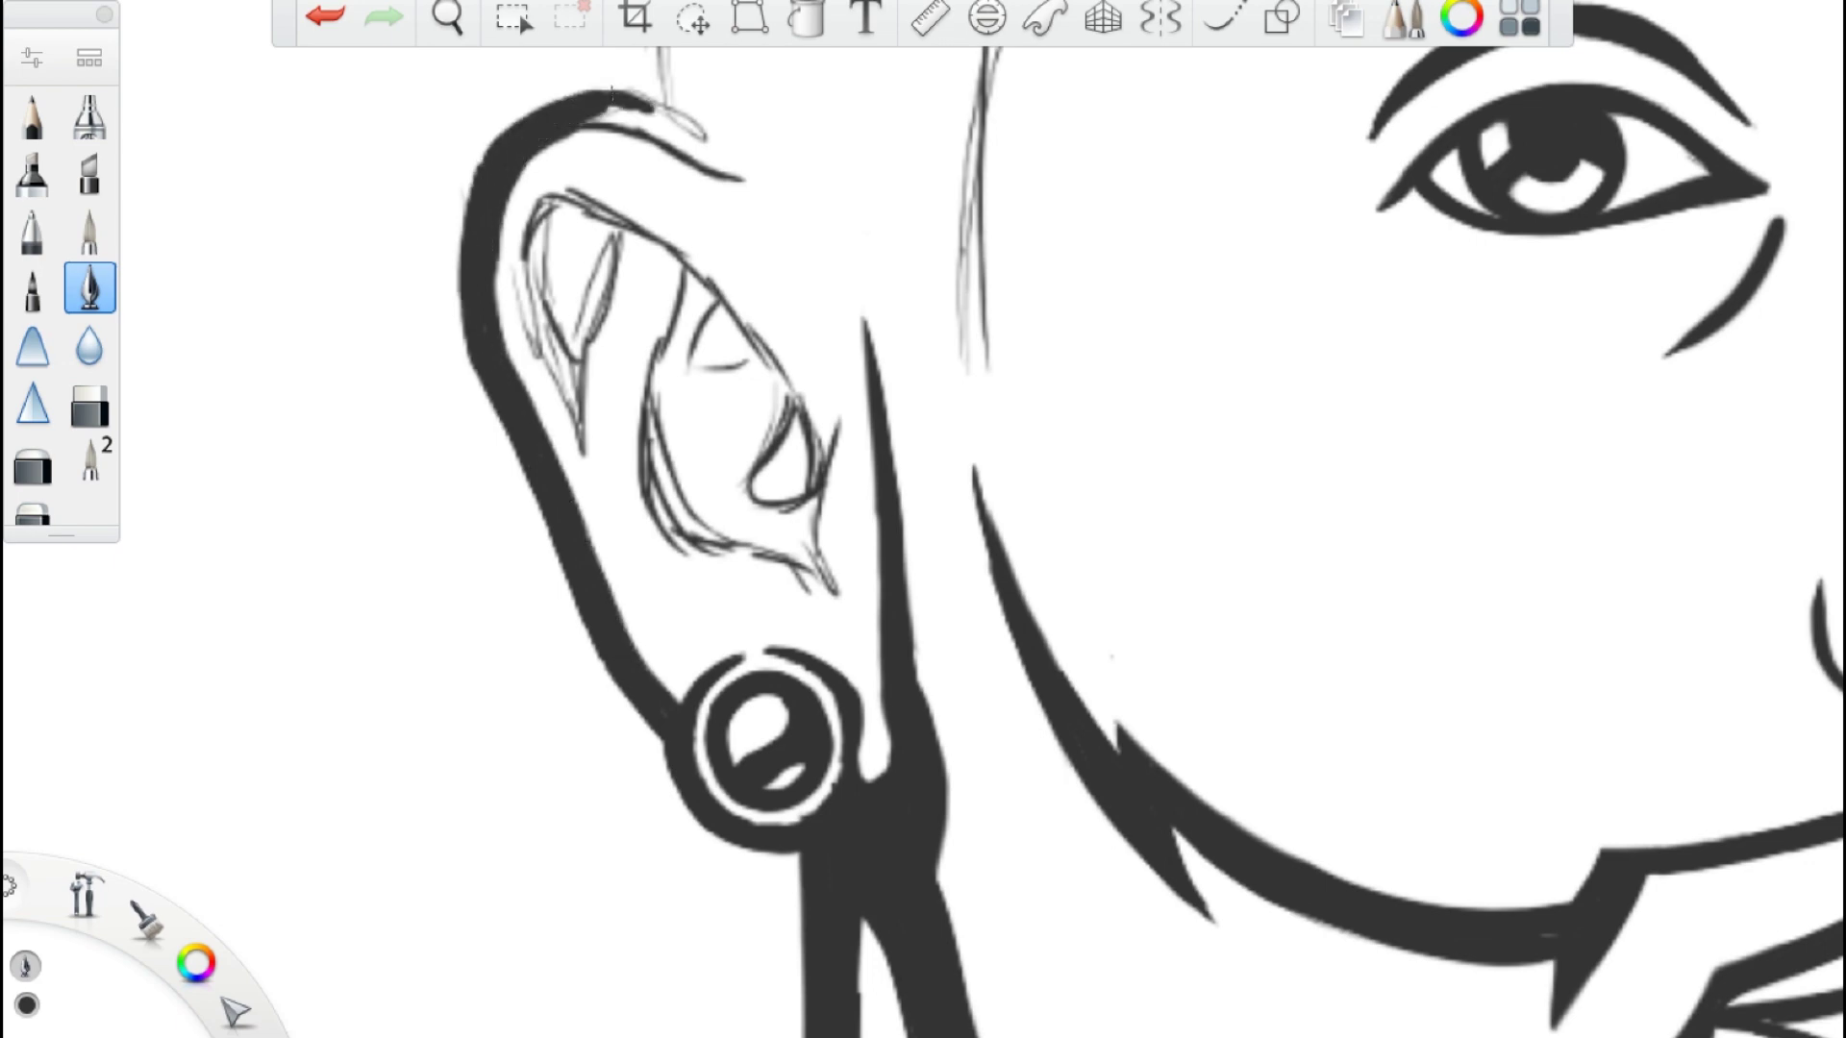
- Fill the inner ear hollows with solid shadow shapes, leaving small white highlights
mouse_move(577, 202)
left_mouse_down()
mouse_move(591, 452)
mouse_move(588, 199)
left_mouse_up()
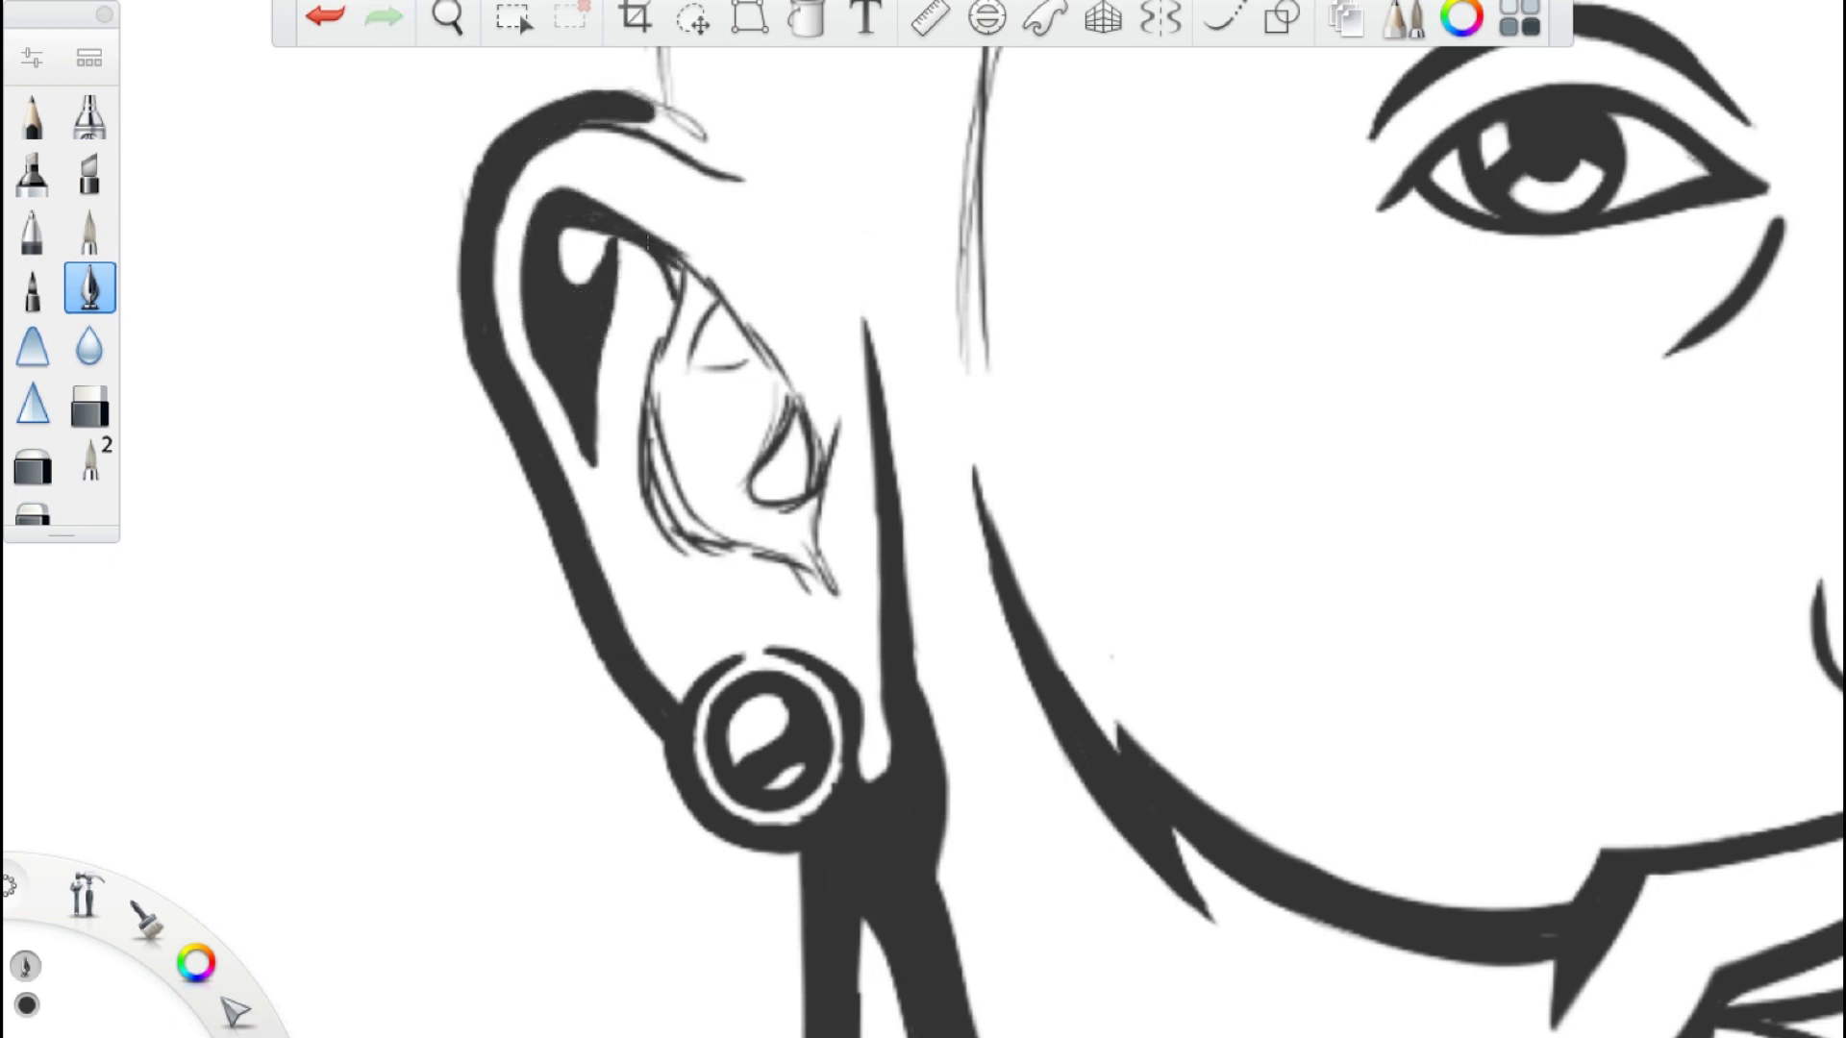
left_click_drag(653, 511, 781, 523)
mouse_move(681, 287)
left_mouse_down()
mouse_move(760, 384)
mouse_move(702, 288)
mouse_move(789, 442)
mouse_move(793, 551)
left_mouse_up()
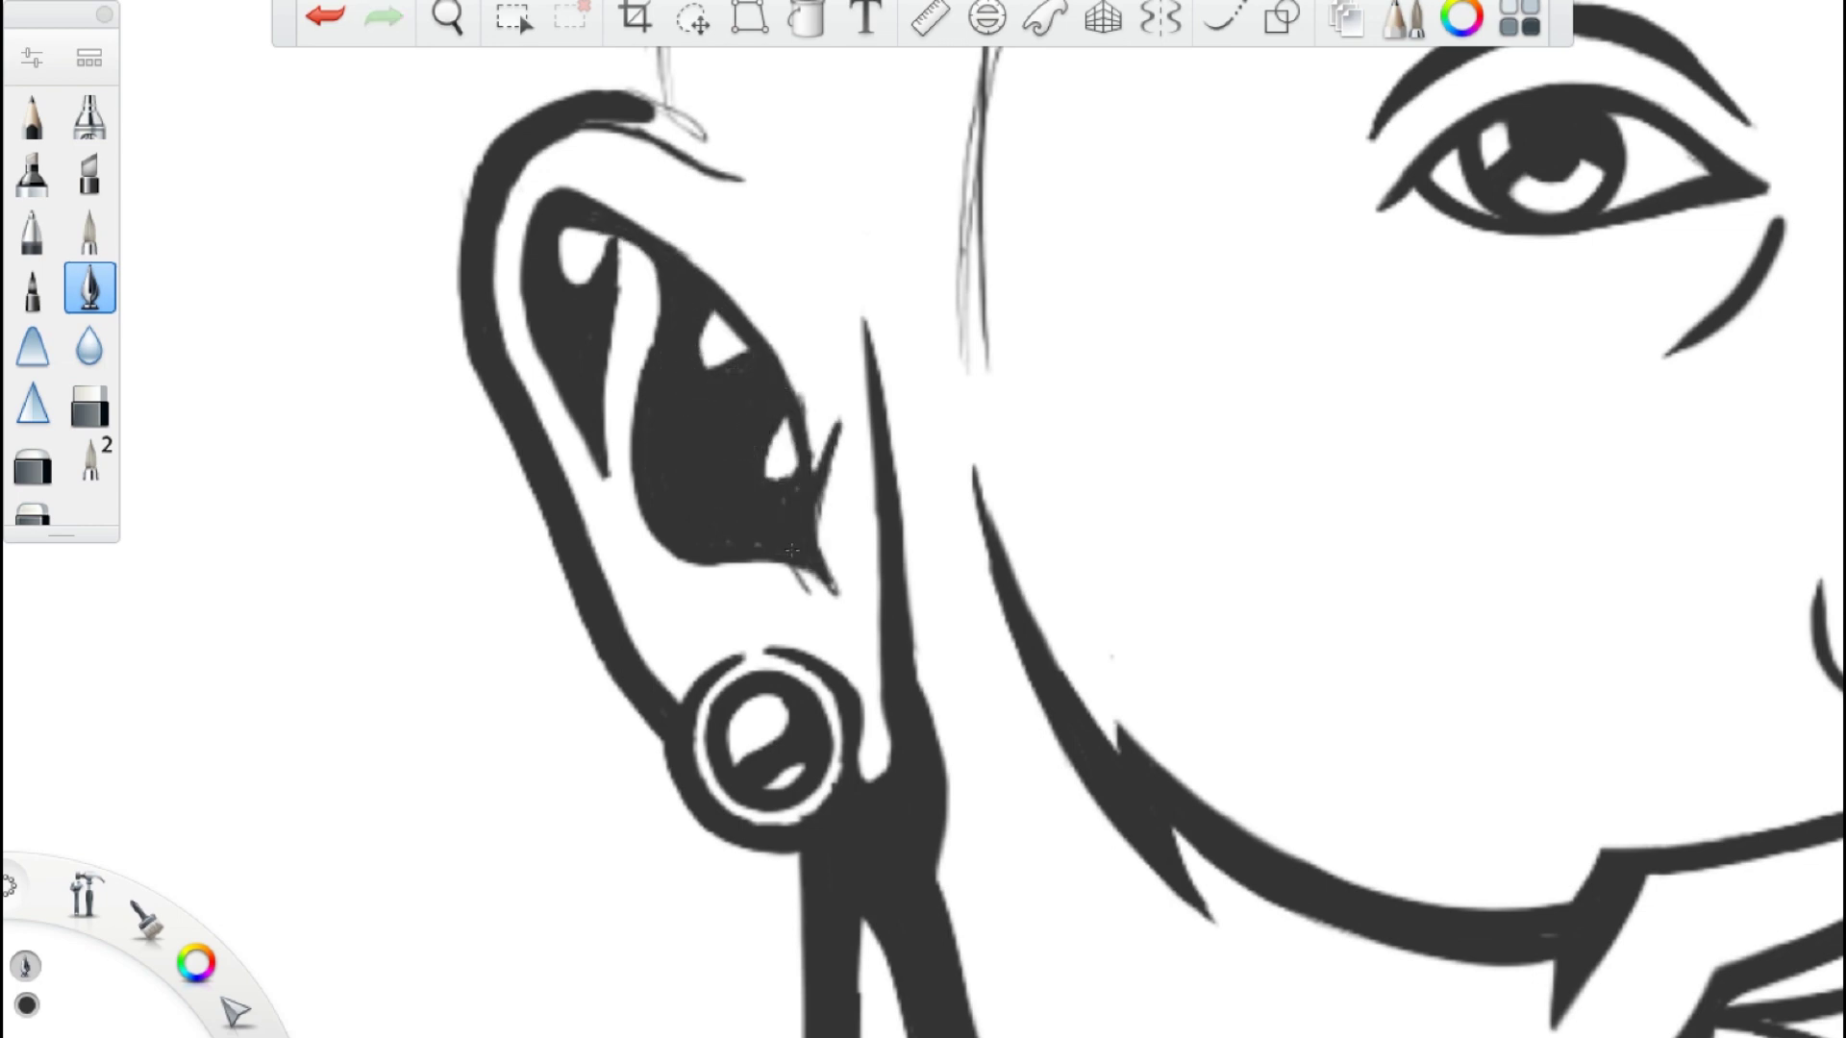
- Rework the inner ear shading into thinner, open curved shadow shapes
scroll(923, 520, "down", 3)
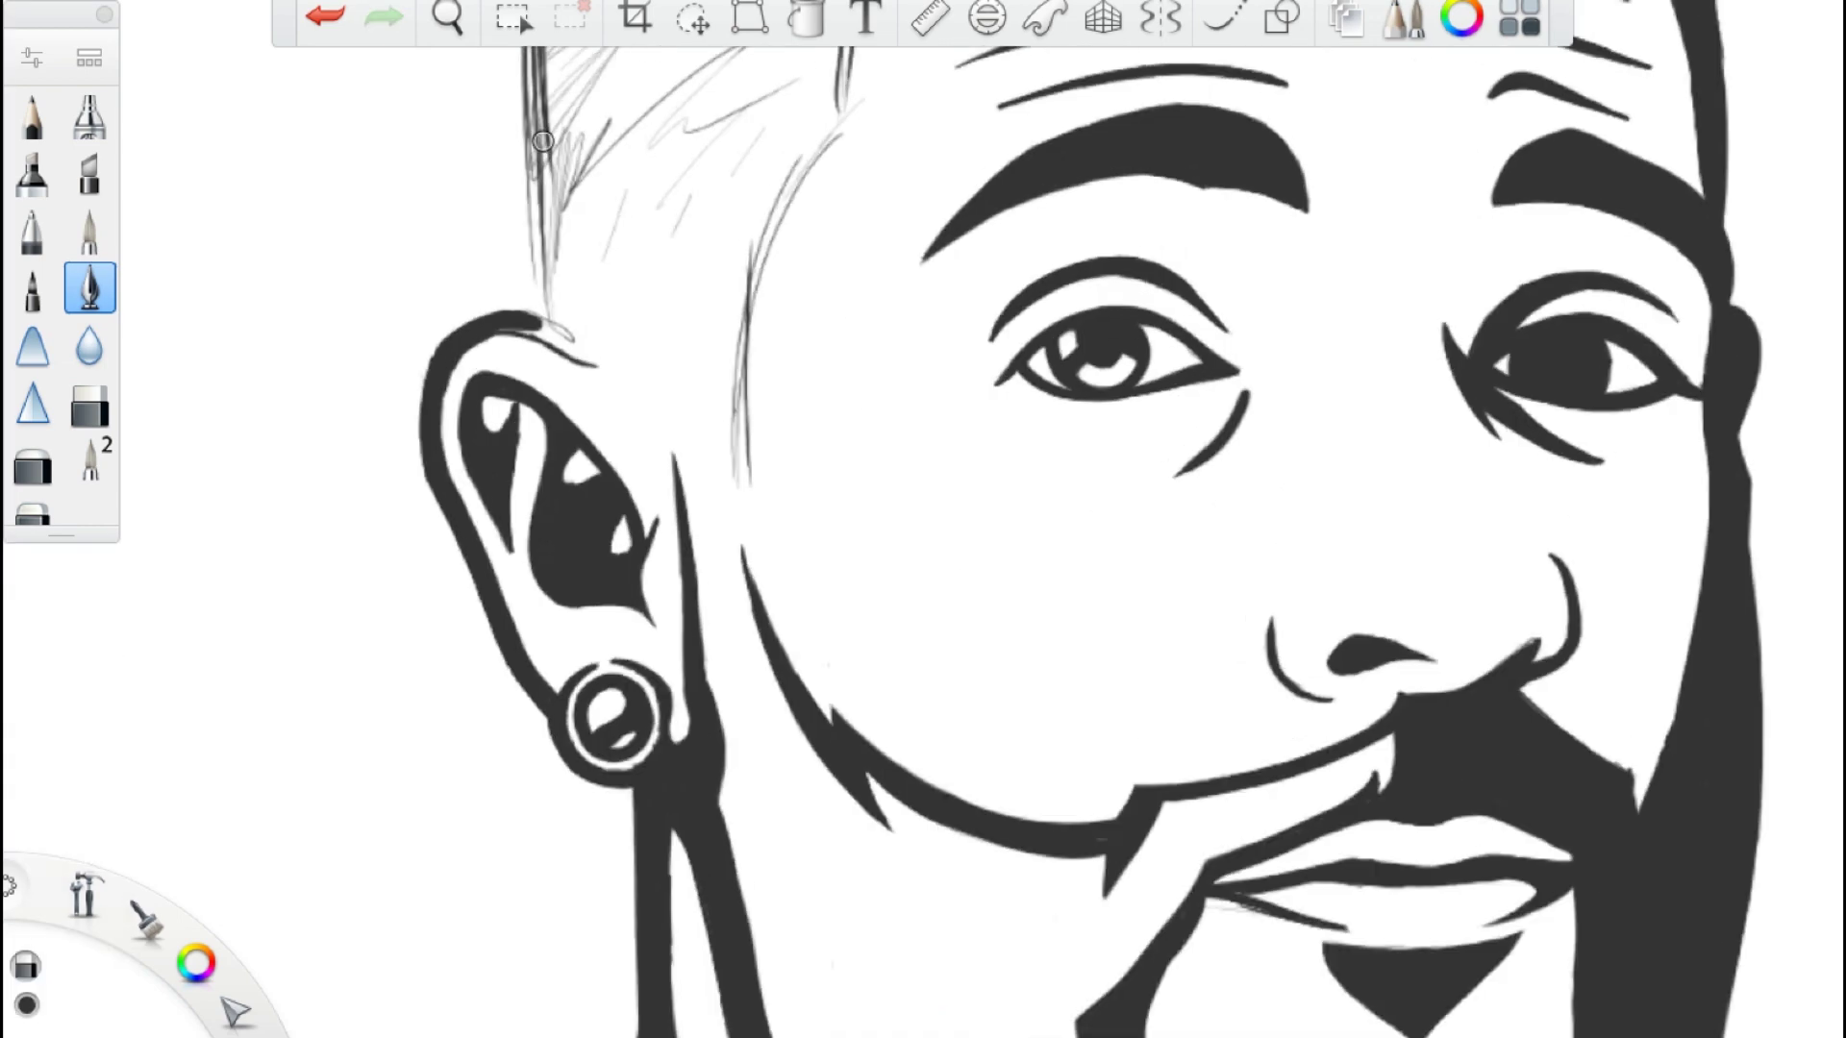
scroll(923, 519, "up", 3)
key("ctrl+z")
key("ctrl+z")
mouse_move(538, 318)
left_mouse_down()
mouse_move(590, 503)
mouse_move(670, 432)
left_mouse_up()
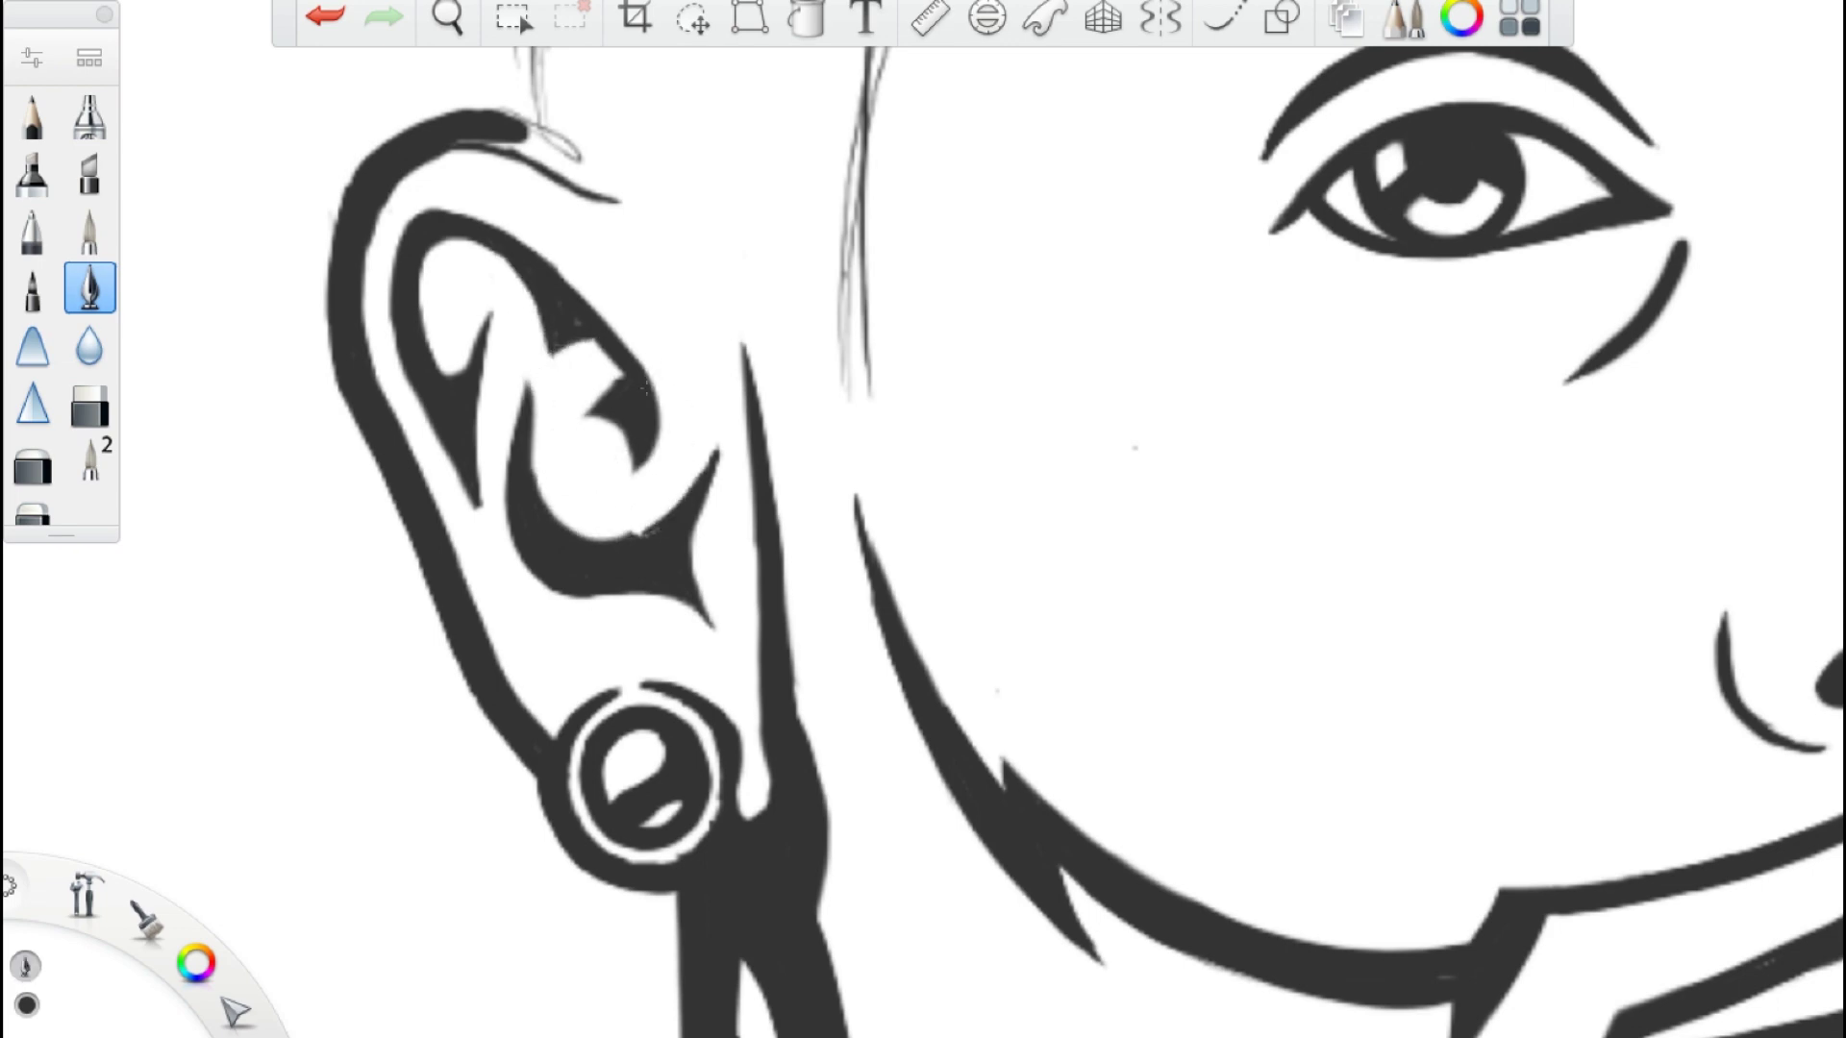
- Extend the top of the ear's rim into a tapered tip and undo the last strokes
scroll(923, 519, "down", 3)
scroll(923, 520, "up", 5)
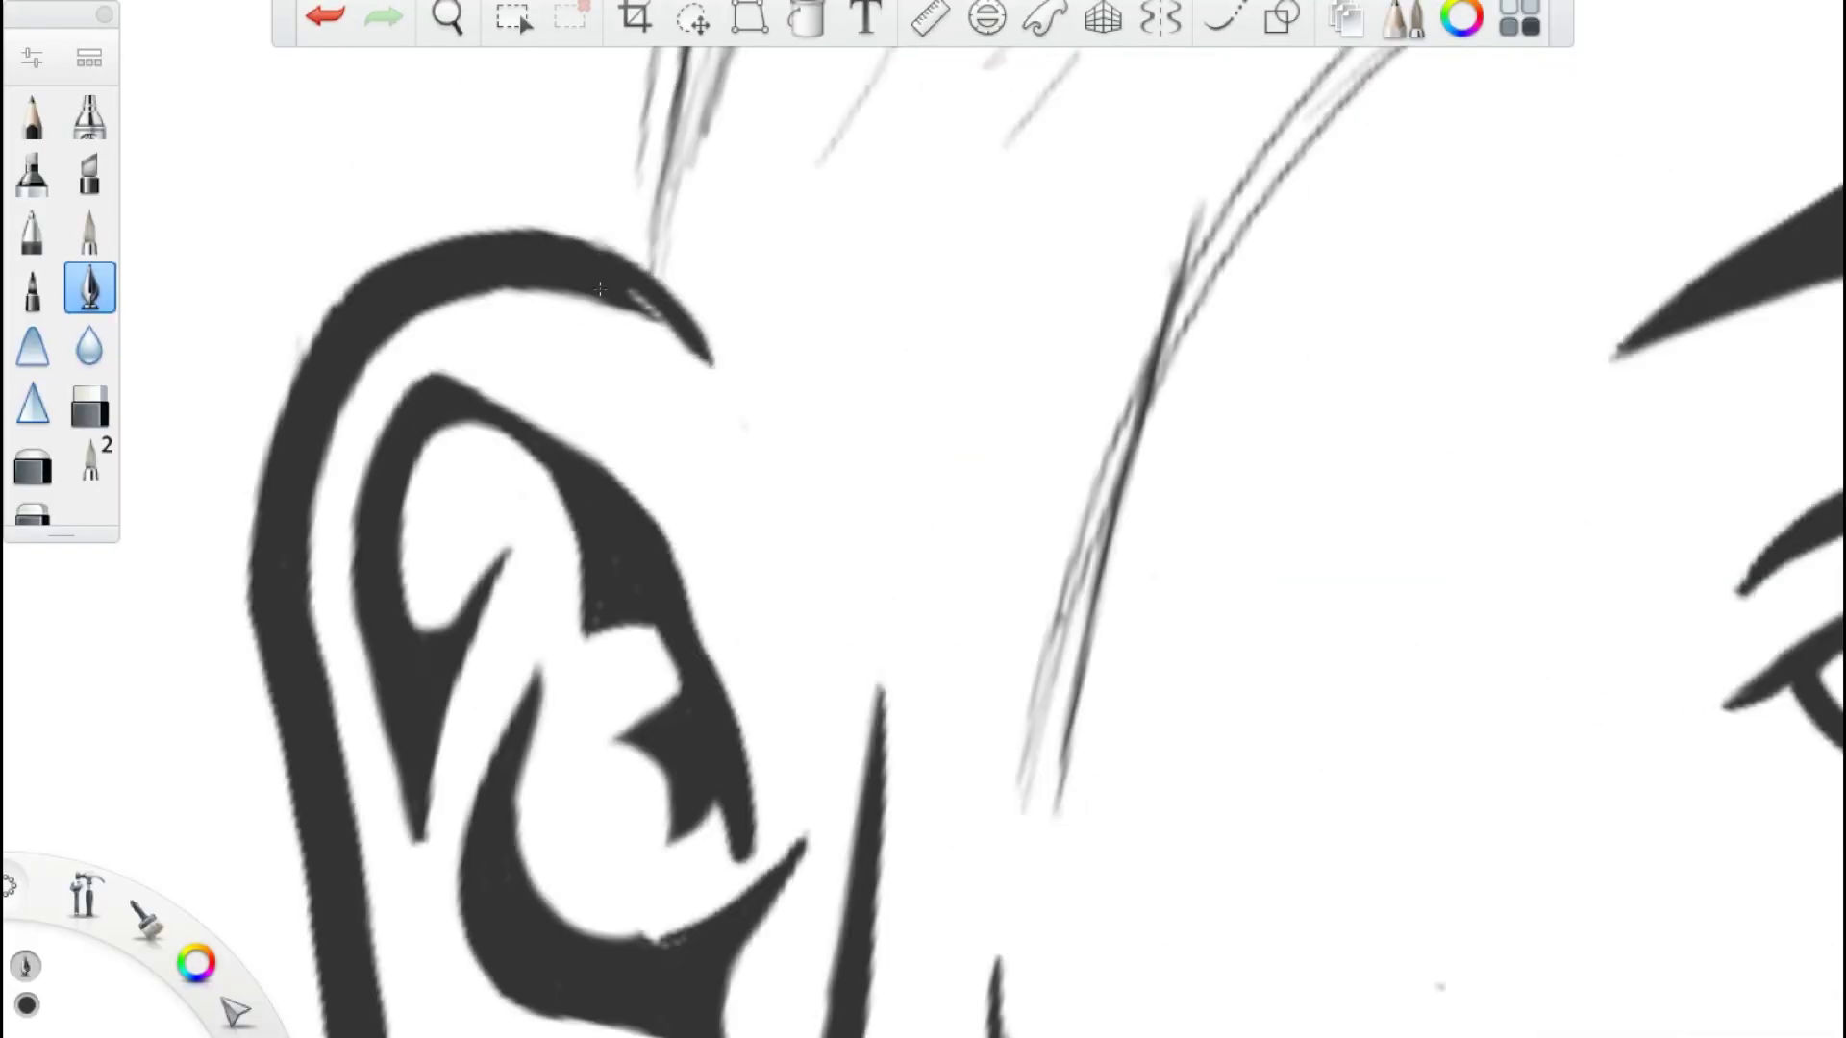
key("ctrl+z")
key("ctrl+z")
key("ctrl+z")
- Ink the side of the head above the ear and the spiked hairline along the left temple
left_click_drag(1000, 312, 593, 580)
left_click_drag(635, 493, 529, 783)
mouse_move(817, 442)
left_mouse_down()
mouse_move(851, 659)
mouse_move(1269, 159)
mouse_move(1038, 278)
left_mouse_up()
left_click_drag(480, 789, 432, 539)
left_click_drag(481, 712, 731, 308)
left_click_drag(461, 625, 533, 346)
- Fill the far side of the quiff with solid black above the hairline, leaving thin white highlights near the crown
scroll(536, 342, "down", 5)
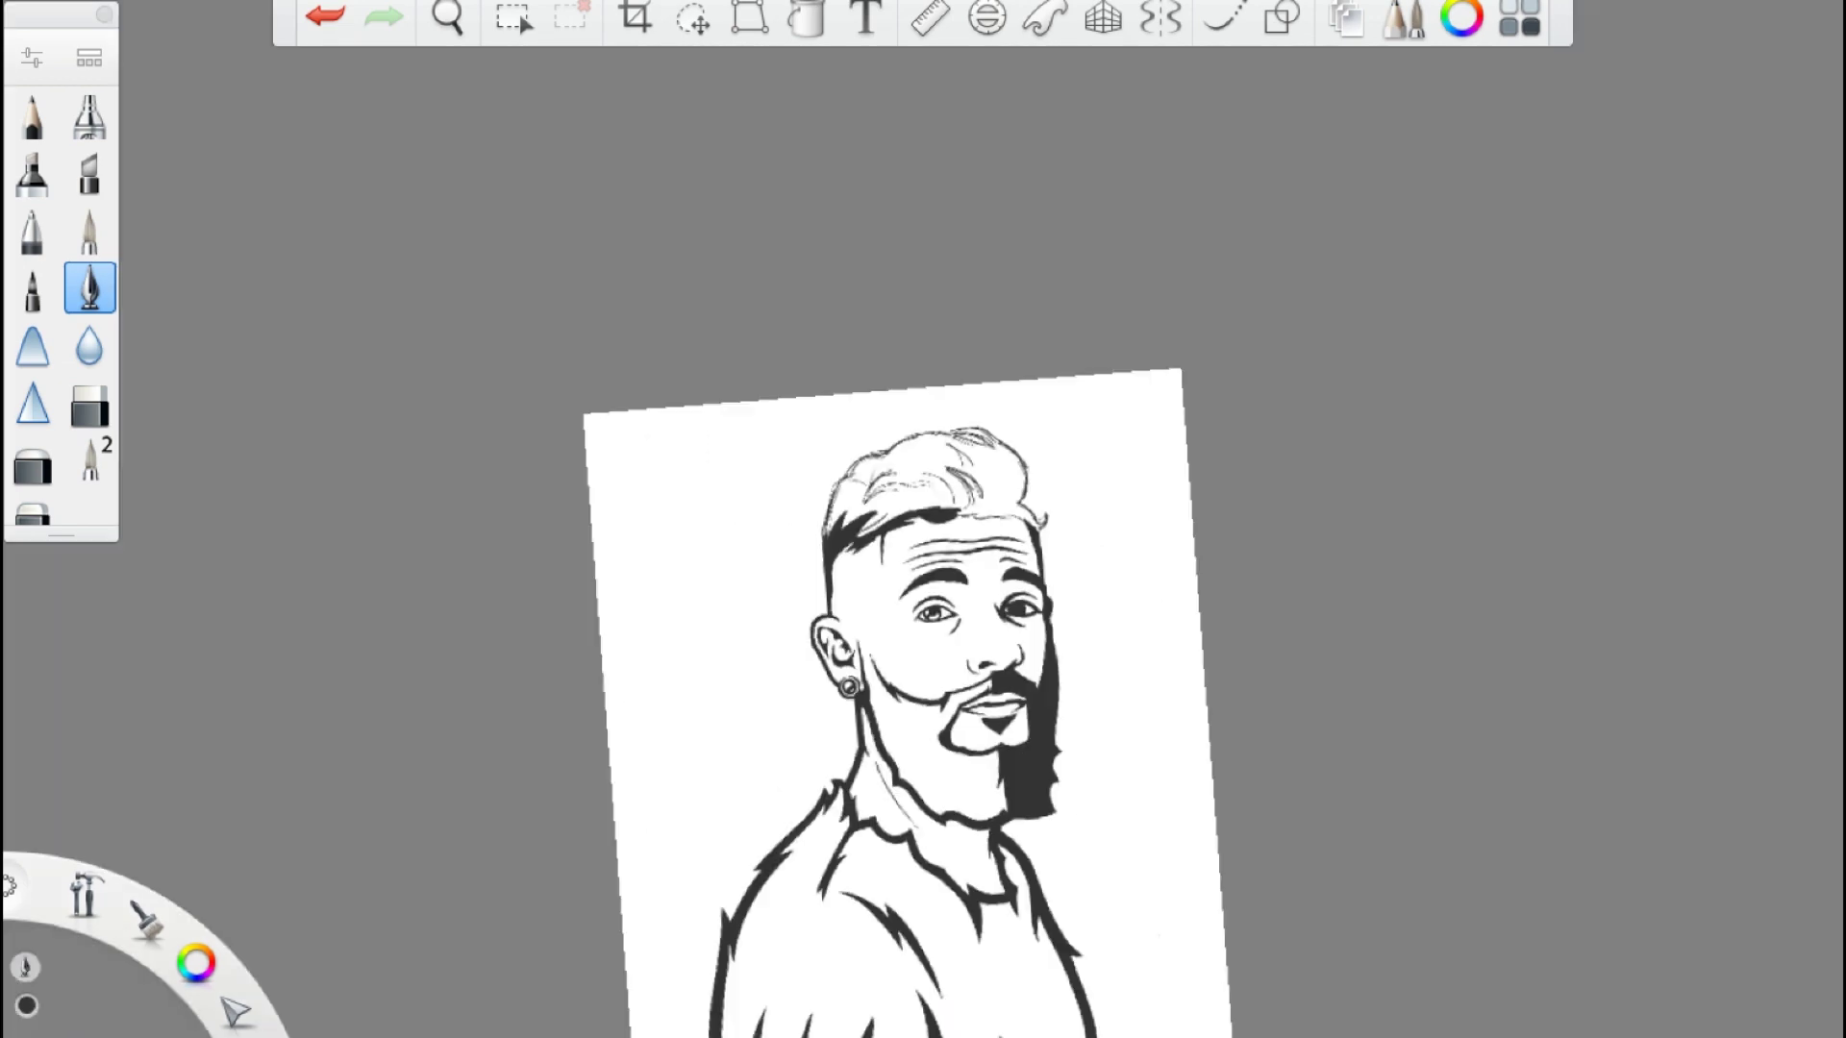
scroll(923, 519, "up", 5)
scroll(1040, 449, "up", 3)
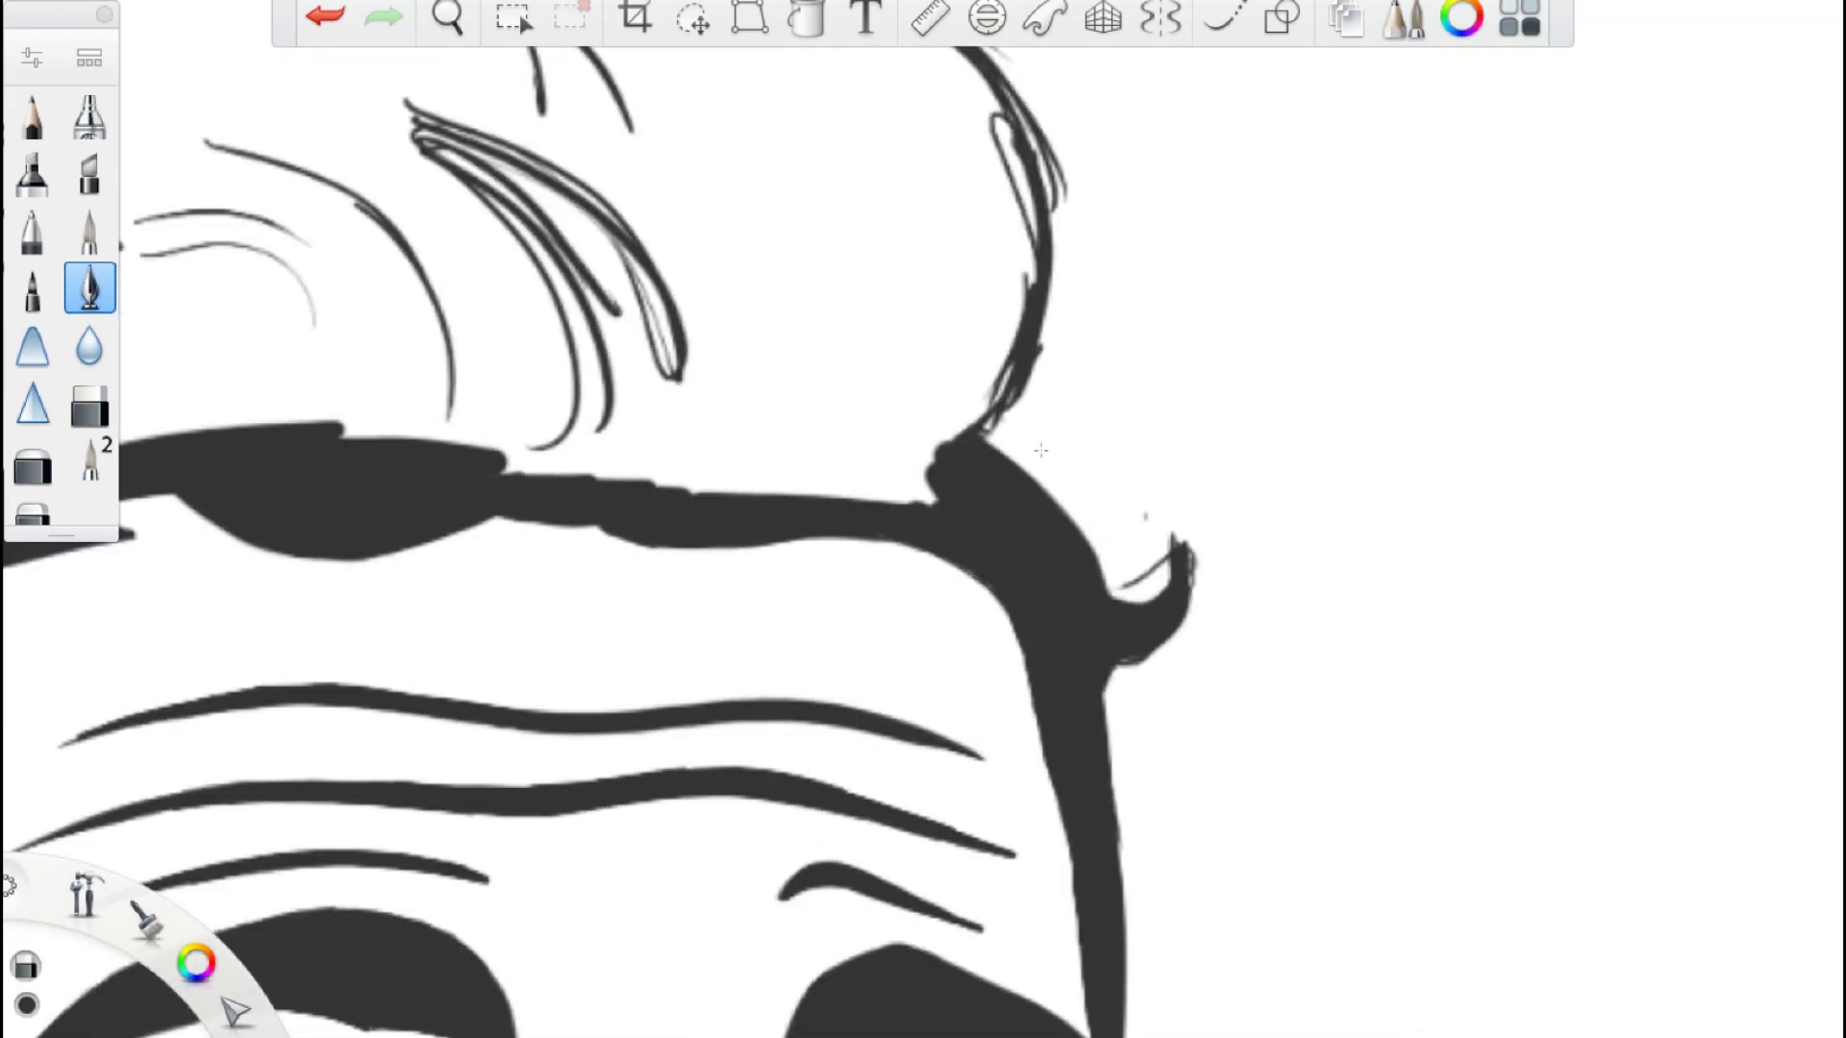
scroll(1126, 661, "down", 5)
scroll(923, 519, "up", 5)
left_click_drag(962, 500, 616, 663)
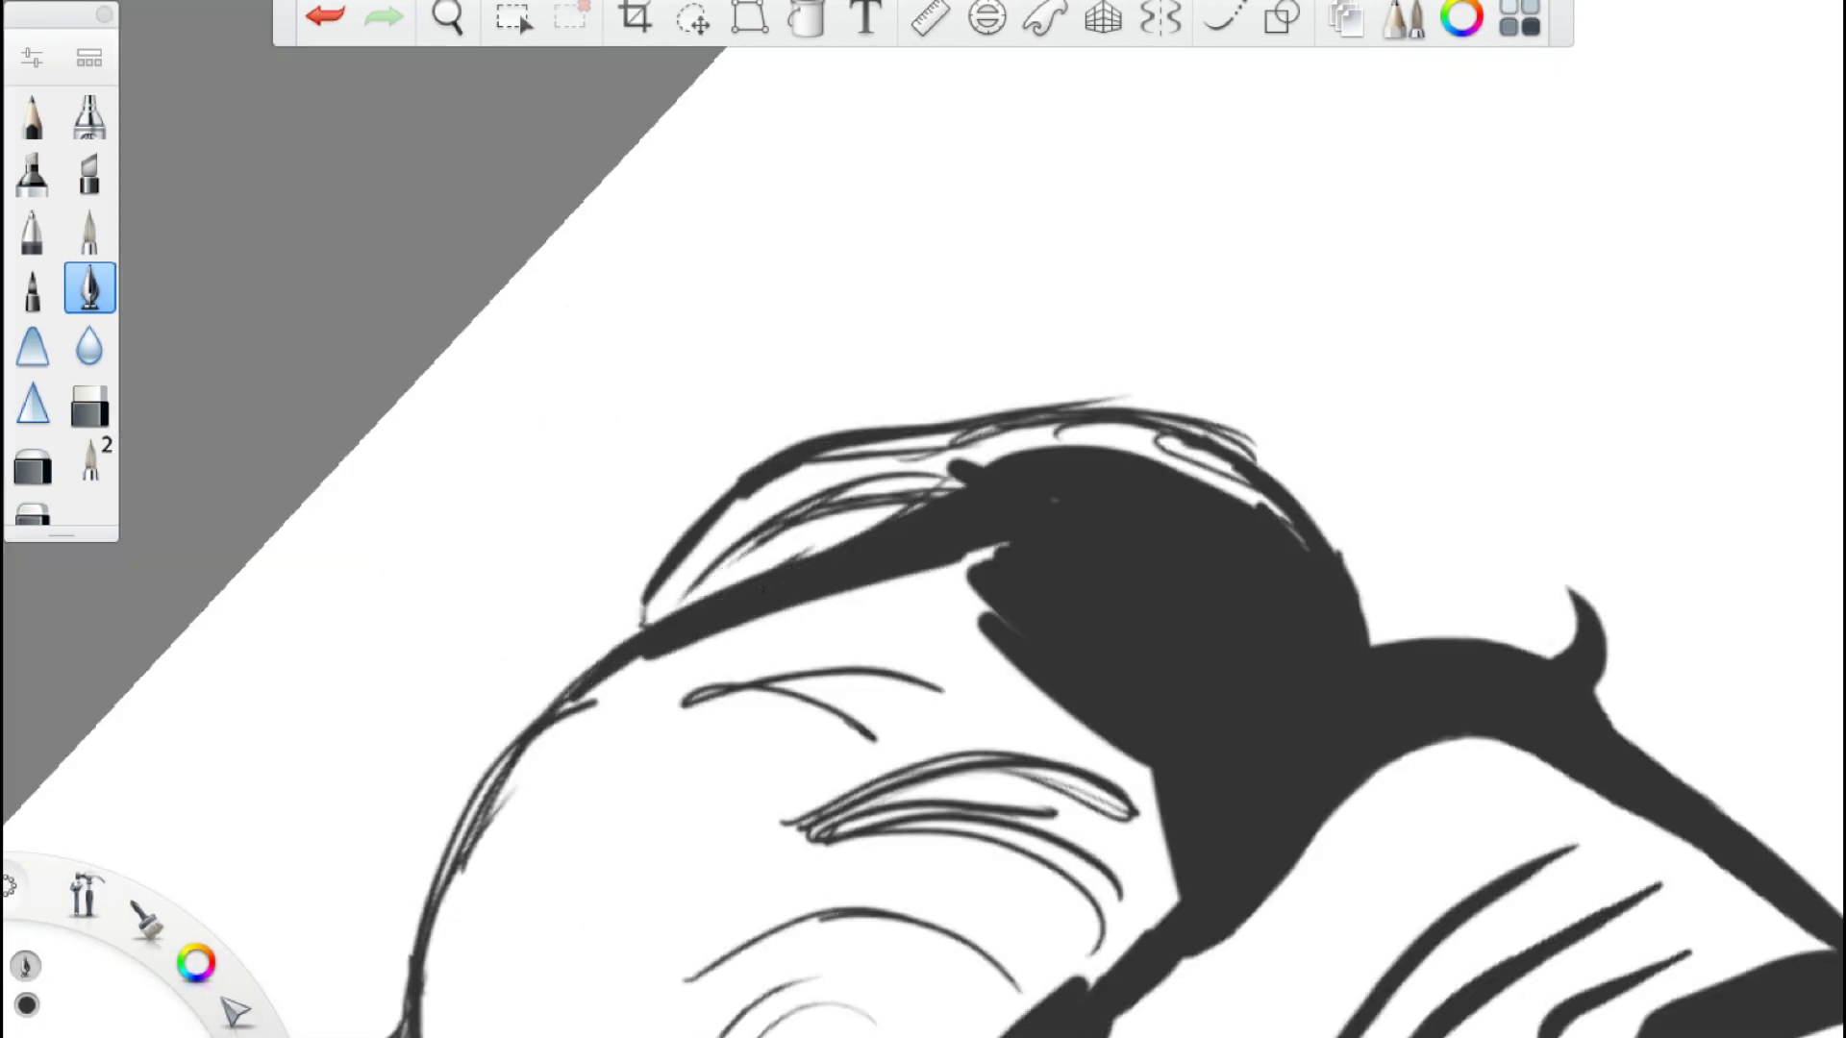
left_click_drag(913, 480, 822, 452)
left_click_drag(1057, 428, 673, 544)
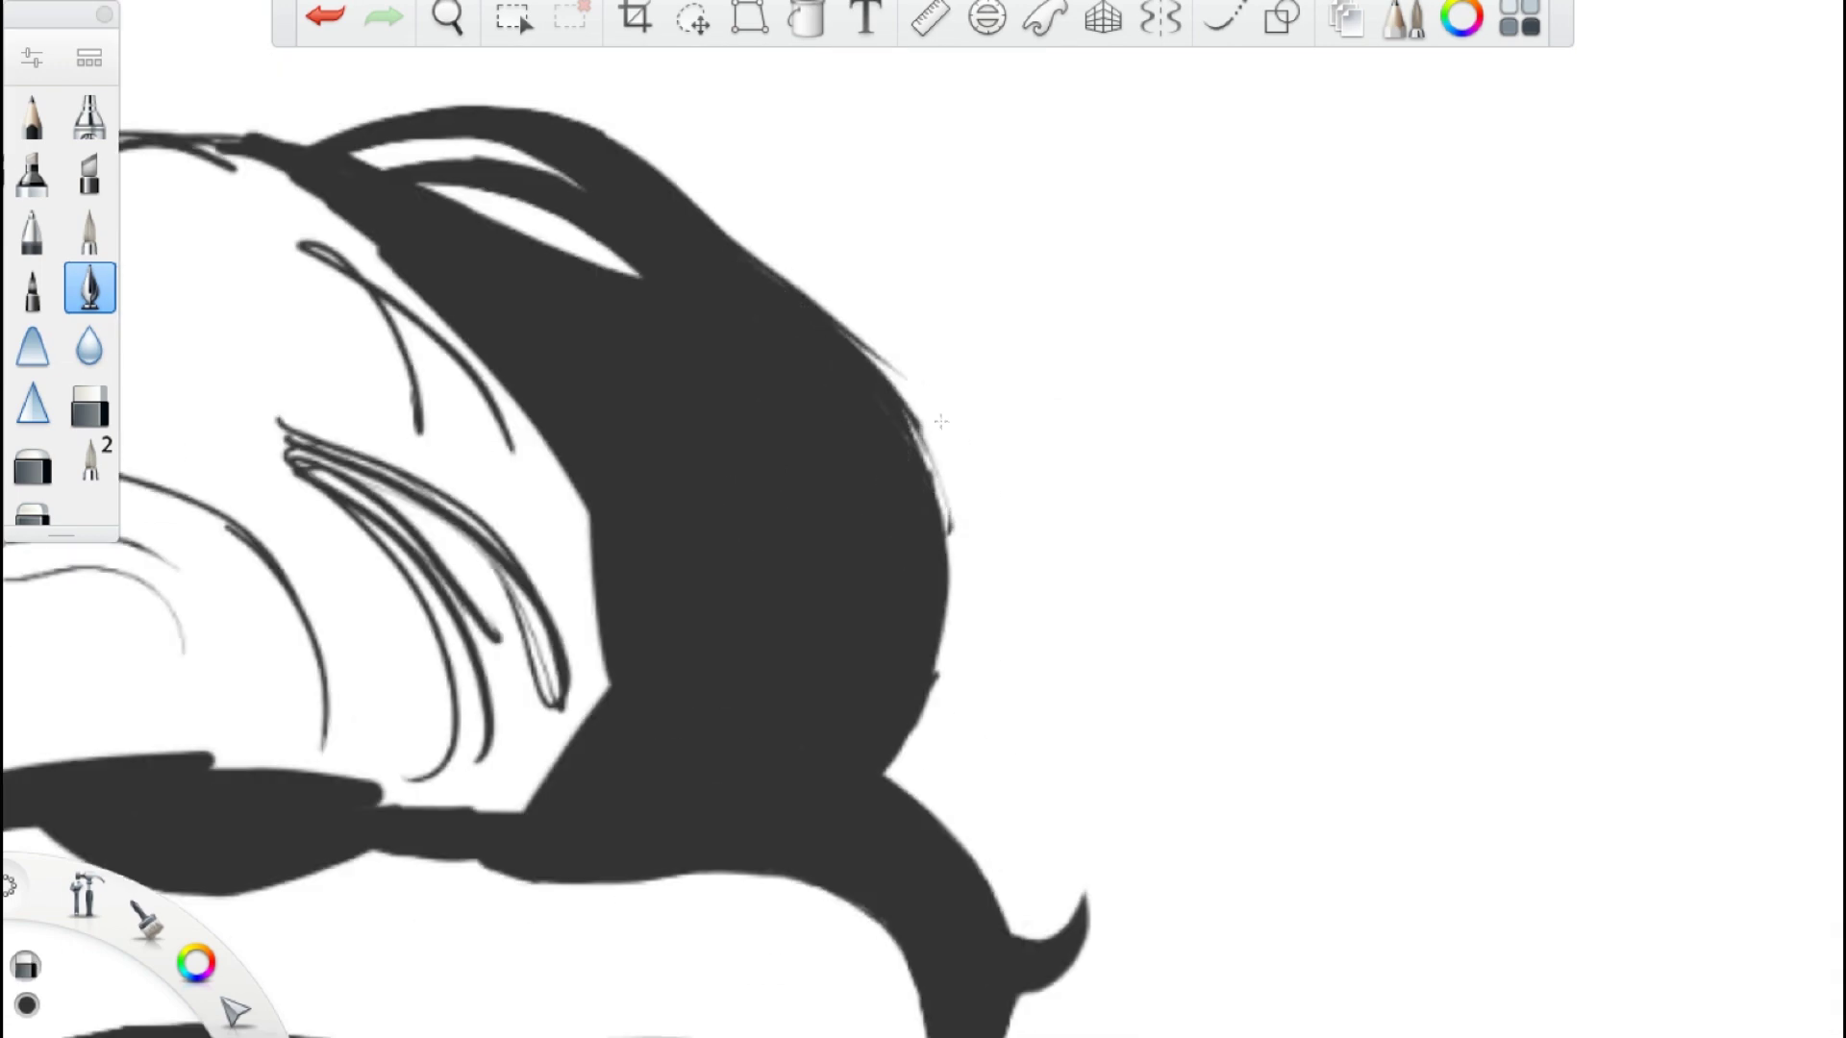
- Smooth the quiff's outer contour and shape its inner edge into jagged strands with slender white highlights
mouse_move(923, 519)
left_mouse_down()
mouse_move(827, 462)
mouse_move(731, 289)
mouse_move(866, 404)
left_mouse_up()
left_click_drag(673, 202, 826, 462)
mouse_move(692, 259)
left_mouse_down()
mouse_move(856, 481)
mouse_move(1058, 385)
left_mouse_up()
left_click_drag(1009, 480, 865, 596)
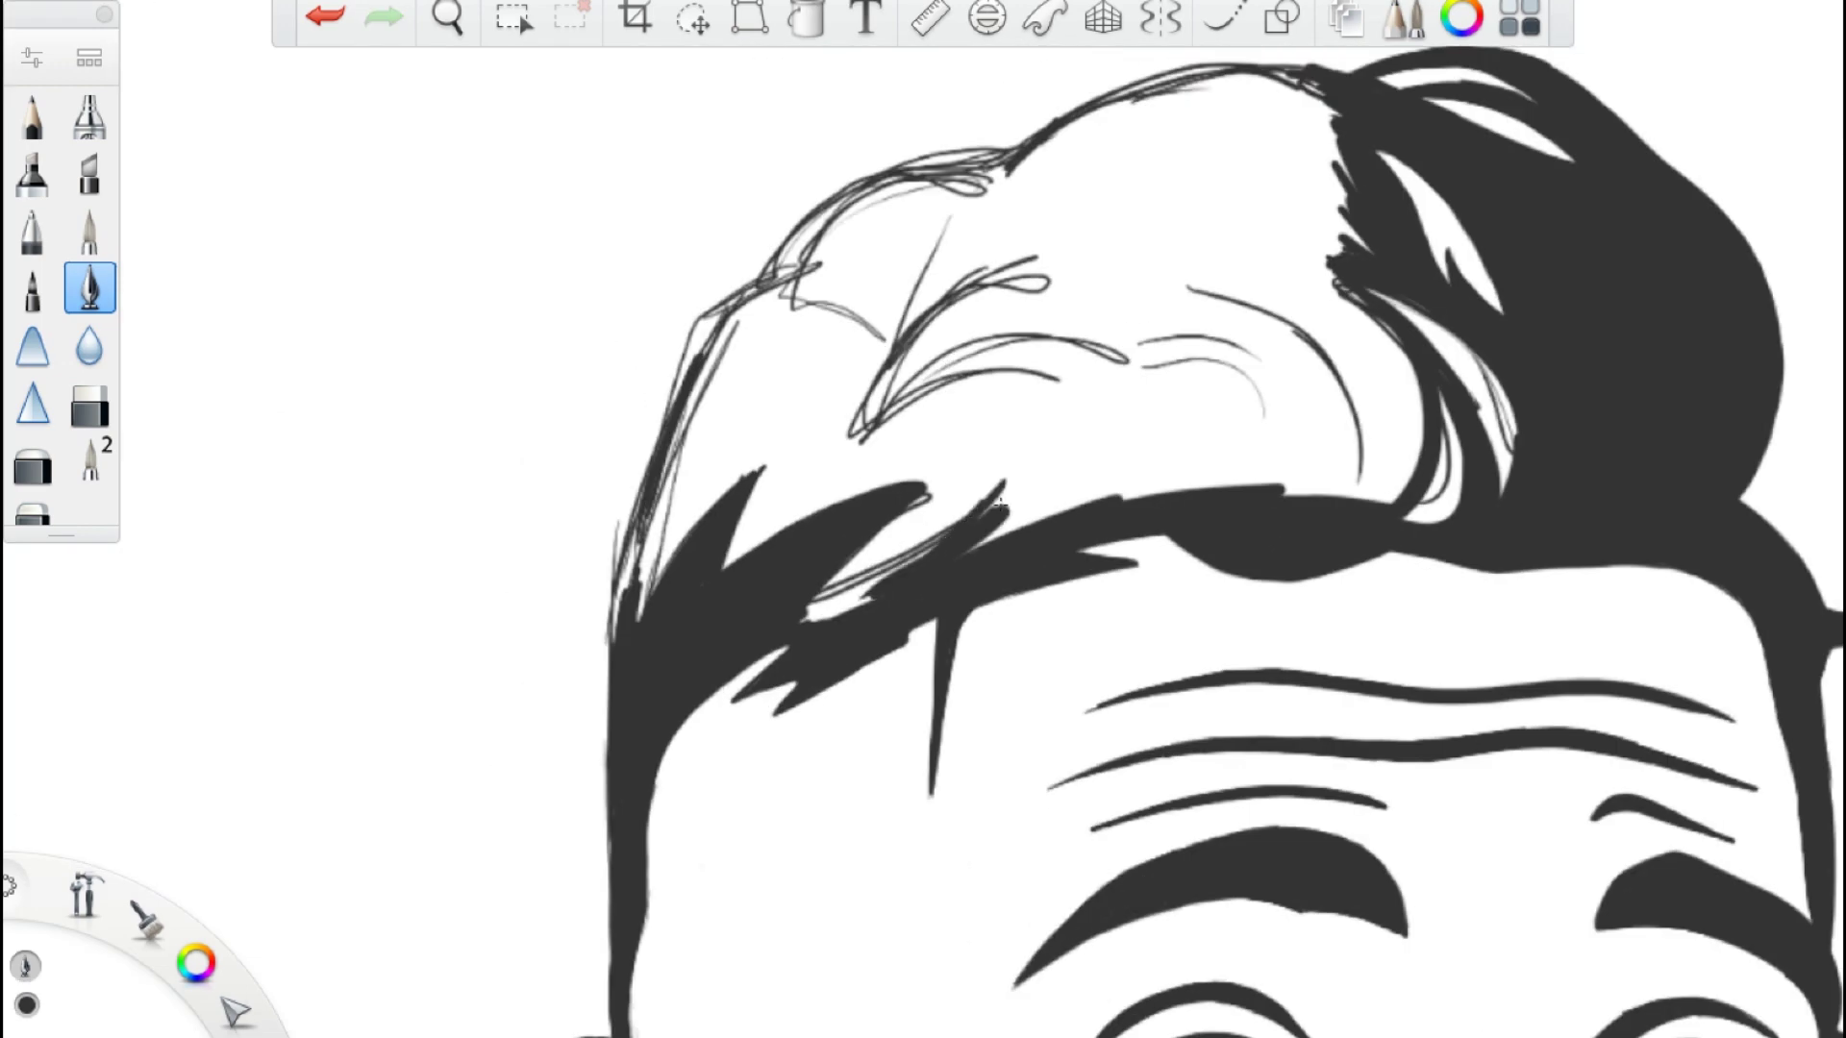
- Fill the curled front lock above the forehead with solid black, leaving crescent-shaped white highlights
left_click_drag(1192, 394, 961, 548)
scroll(1250, 481, "up", 3)
left_click_drag(403, 519, 673, 365)
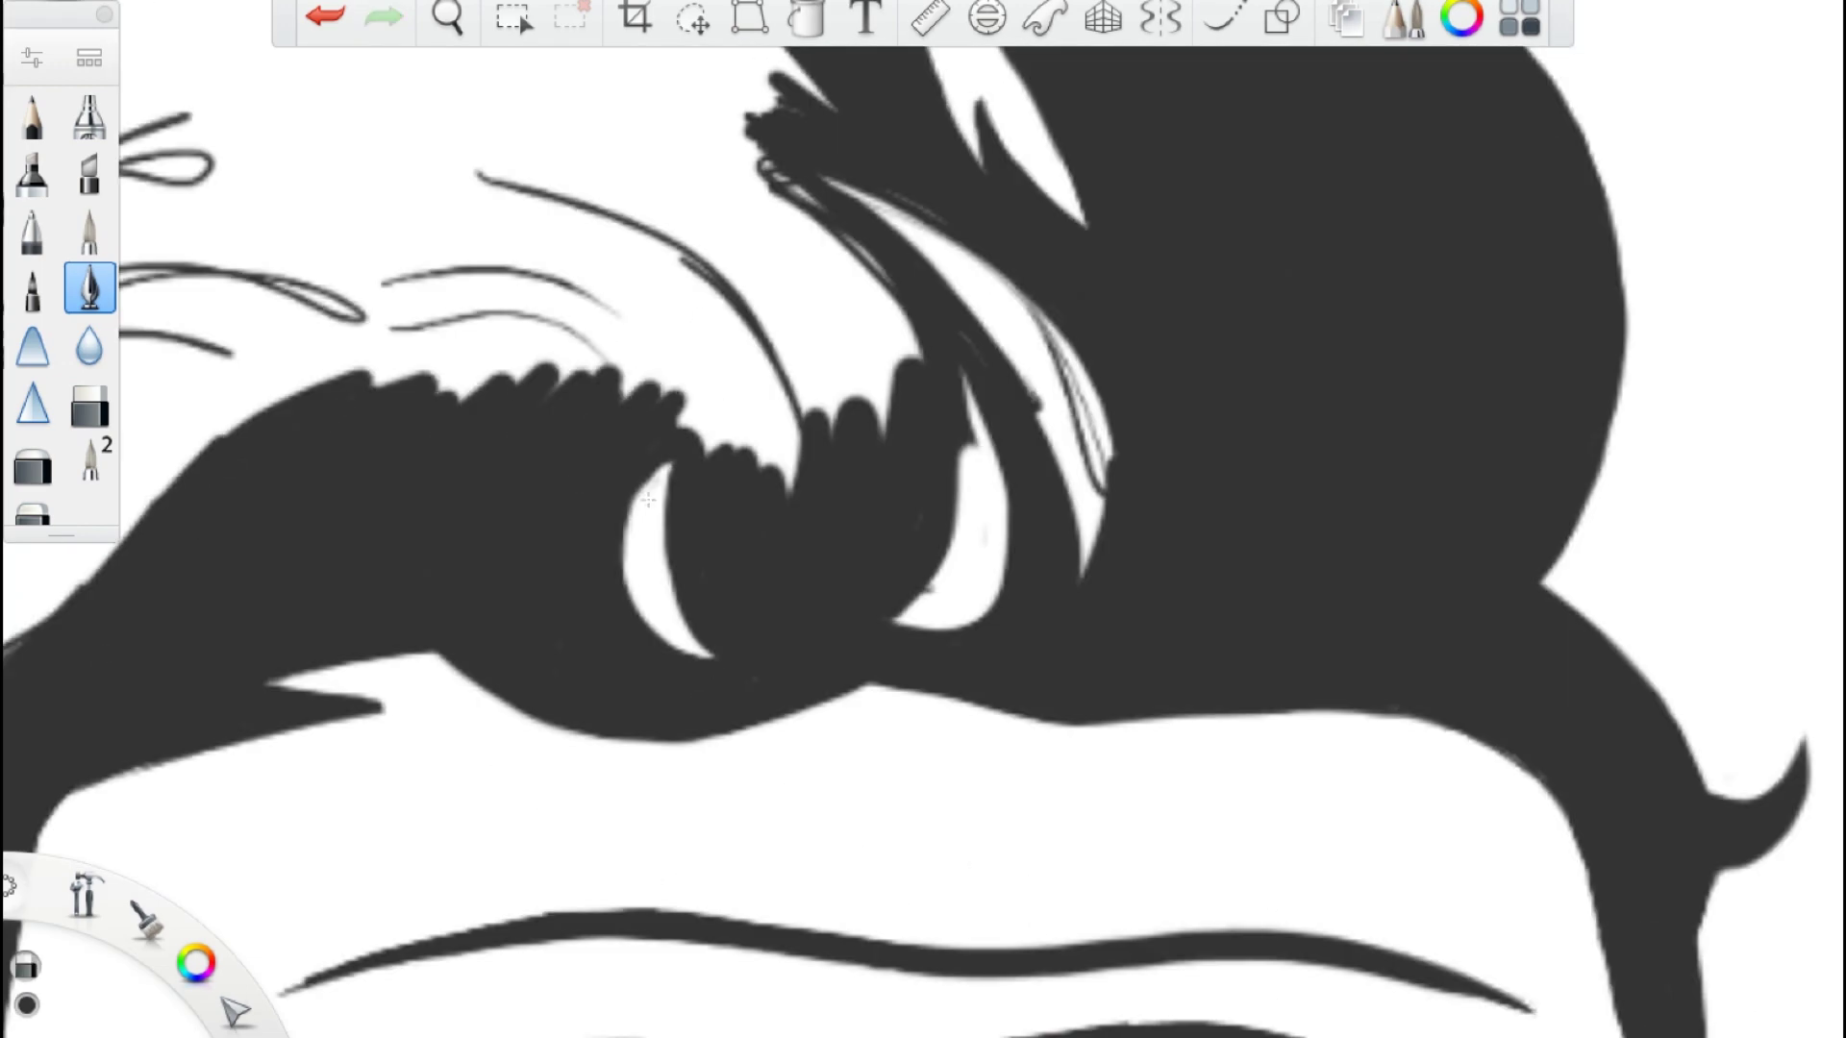
left_click_drag(539, 491, 788, 255)
left_click_drag(413, 399, 653, 235)
mouse_move(1106, 625)
left_mouse_down()
mouse_move(1019, 298)
mouse_move(1048, 433)
left_mouse_up()
left_click_drag(914, 433, 779, 164)
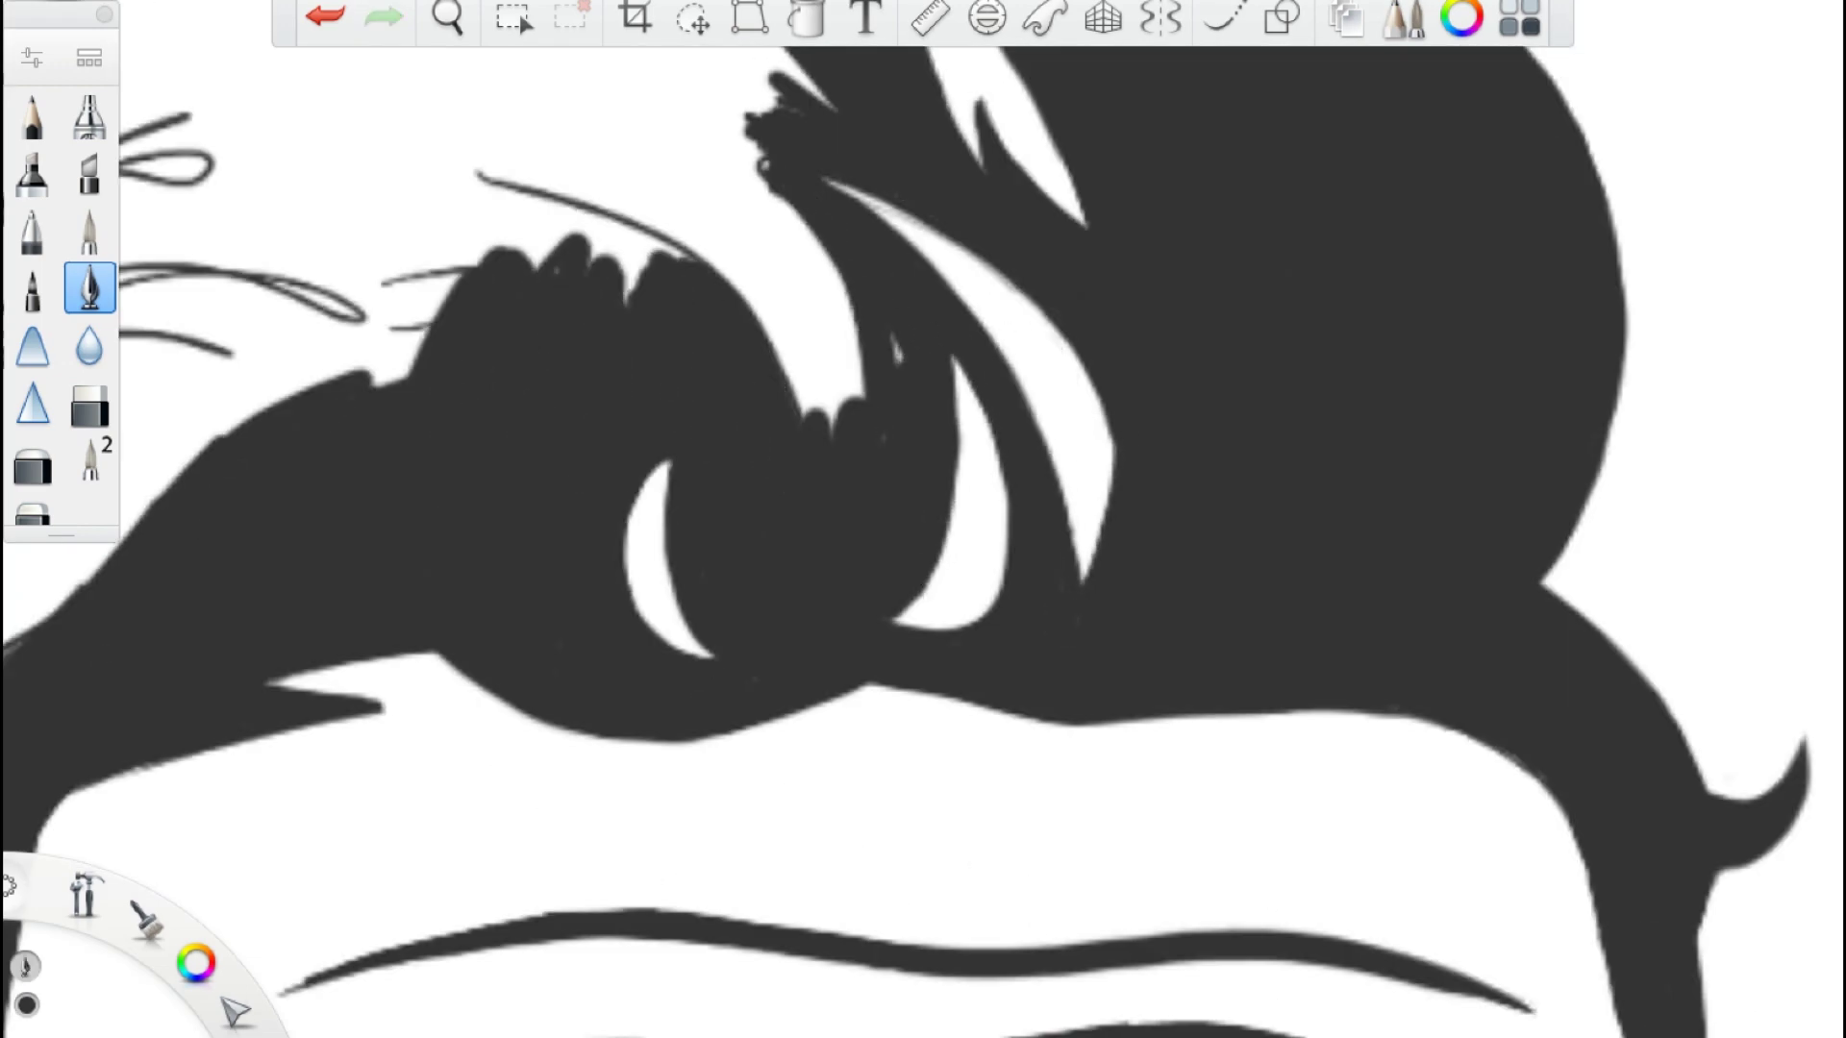
- Ink a bold outline along the top of the hair and extend the front lock's black fill around a highlight
left_click_drag(1153, 577, 770, 385)
left_click_drag(538, 317, 341, 870)
scroll(923, 519, "down", 3)
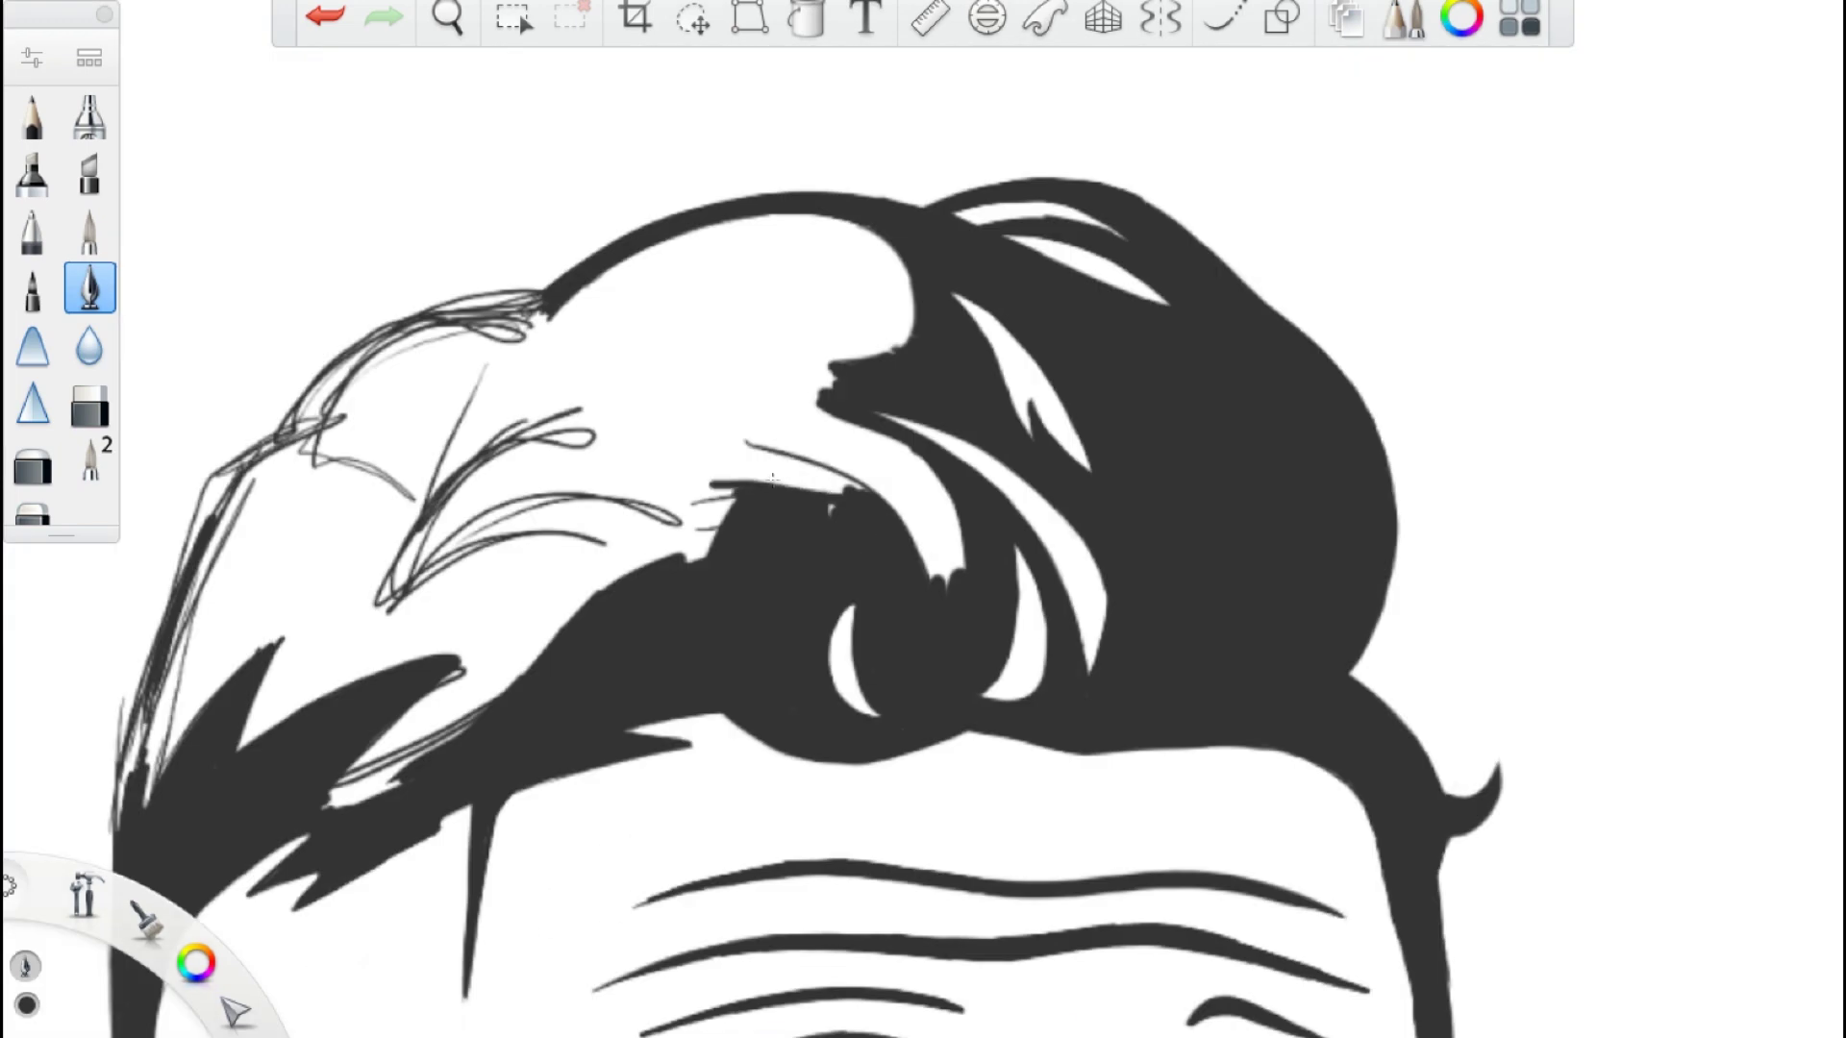
left_click_drag(673, 481, 952, 577)
left_click_drag(731, 471, 834, 356)
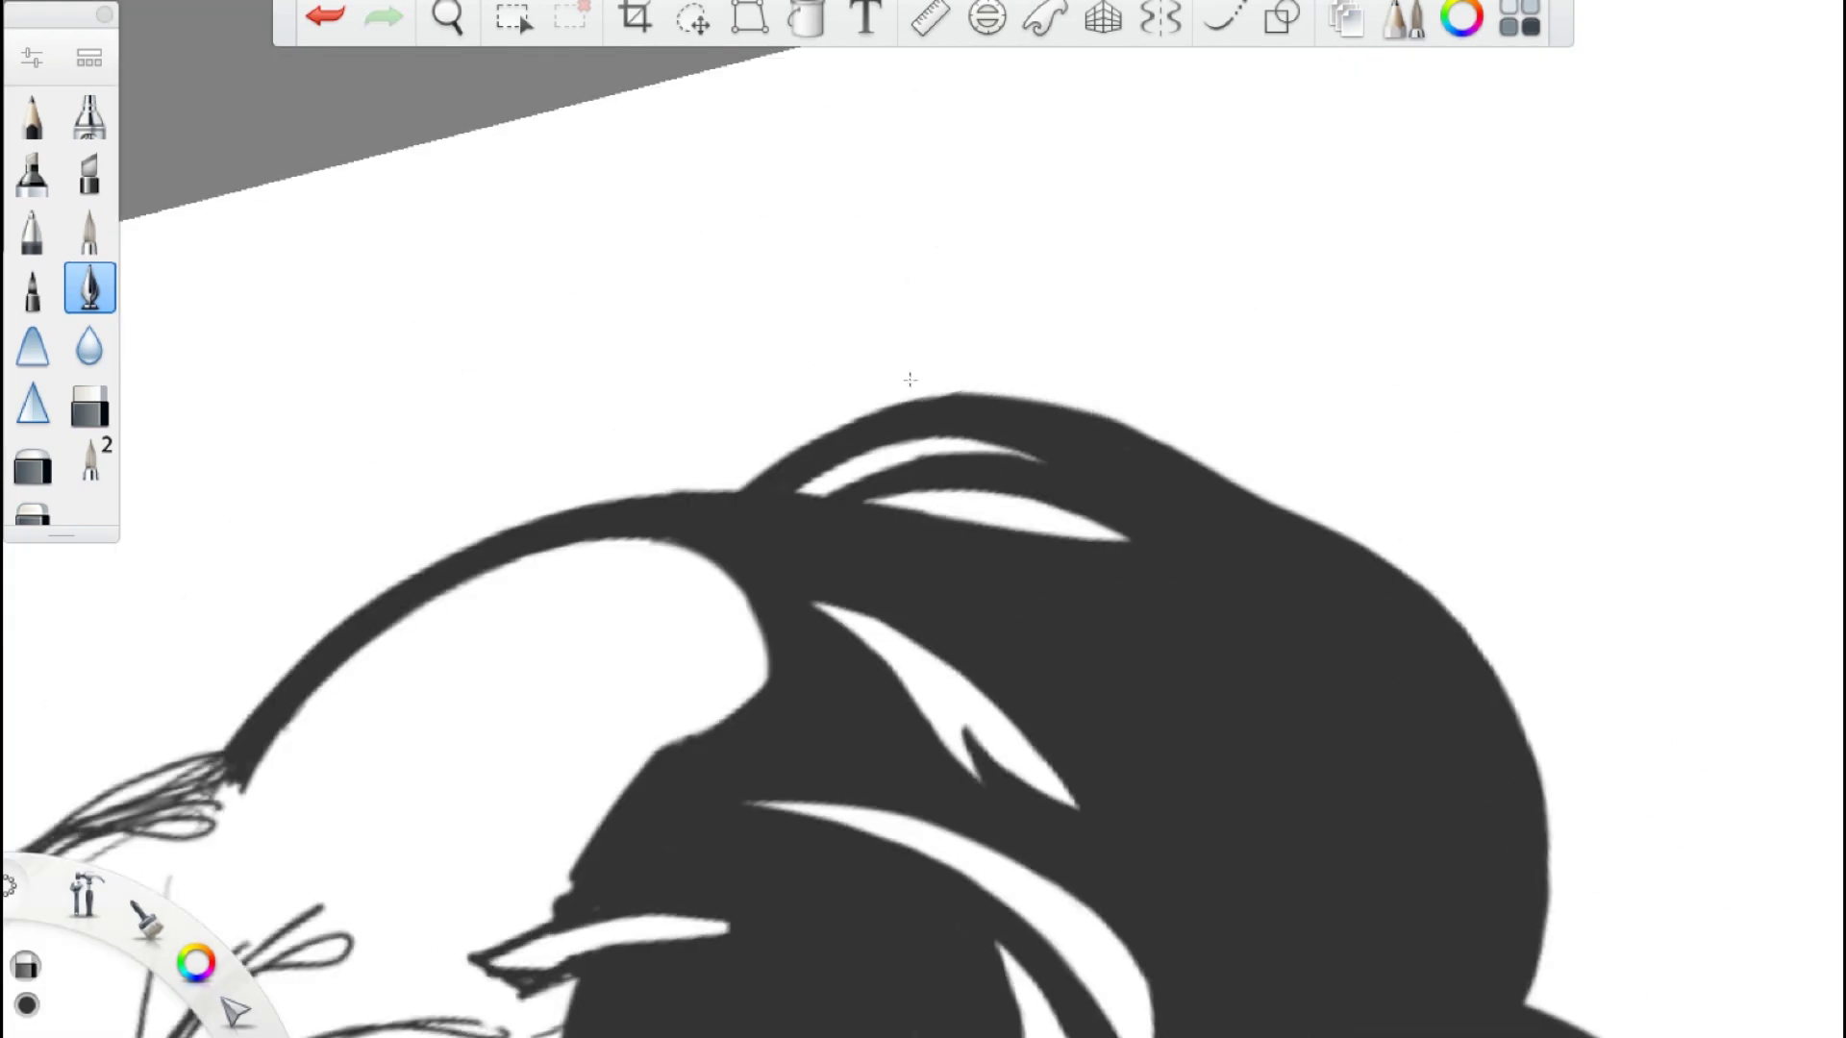
- Fill the swept-back strand across the crown with solid black, tapering it to a point between curved white highlights
scroll(923, 519, "down", 3)
scroll(923, 520, "up", 3)
left_click_drag(576, 519, 942, 288)
left_click_drag(558, 567, 783, 271)
left_click_drag(923, 327, 749, 353)
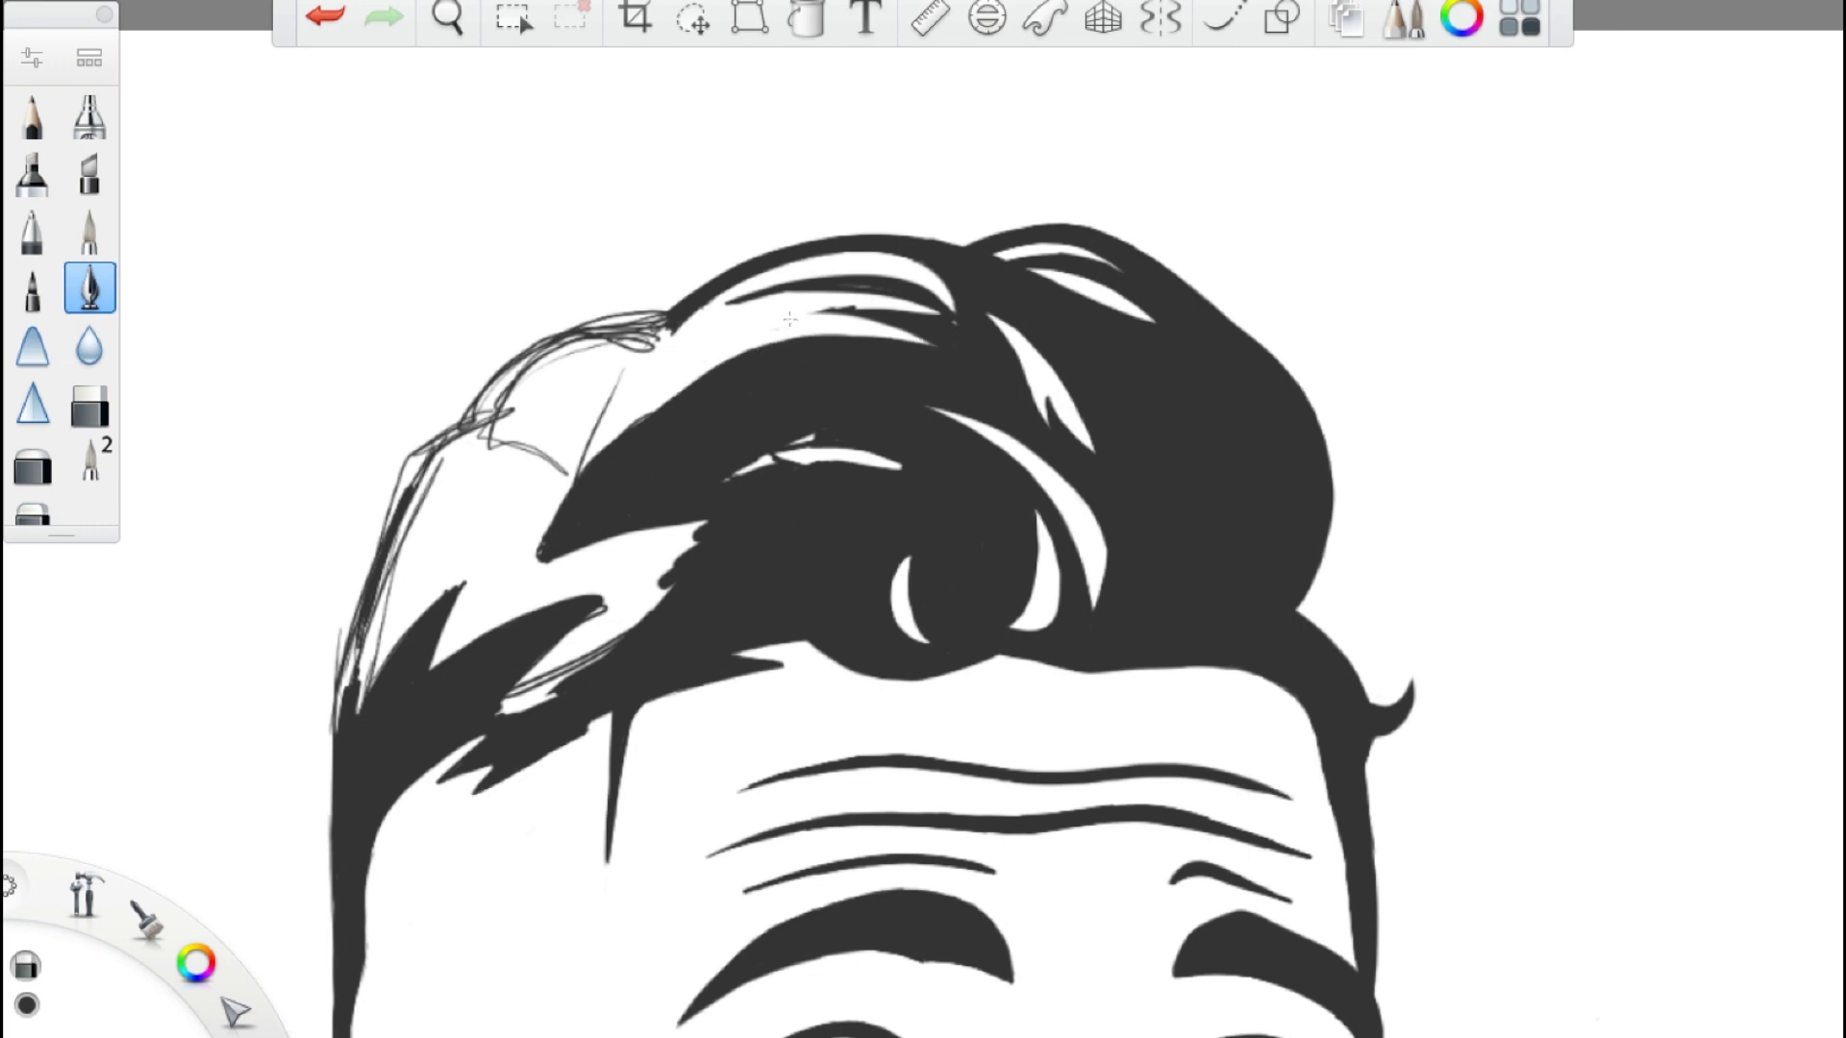
- Ink the back contour of the hair from the crown to the temple with a bold stepped outline
scroll(923, 519, "down", 3)
scroll(923, 519, "up", 5)
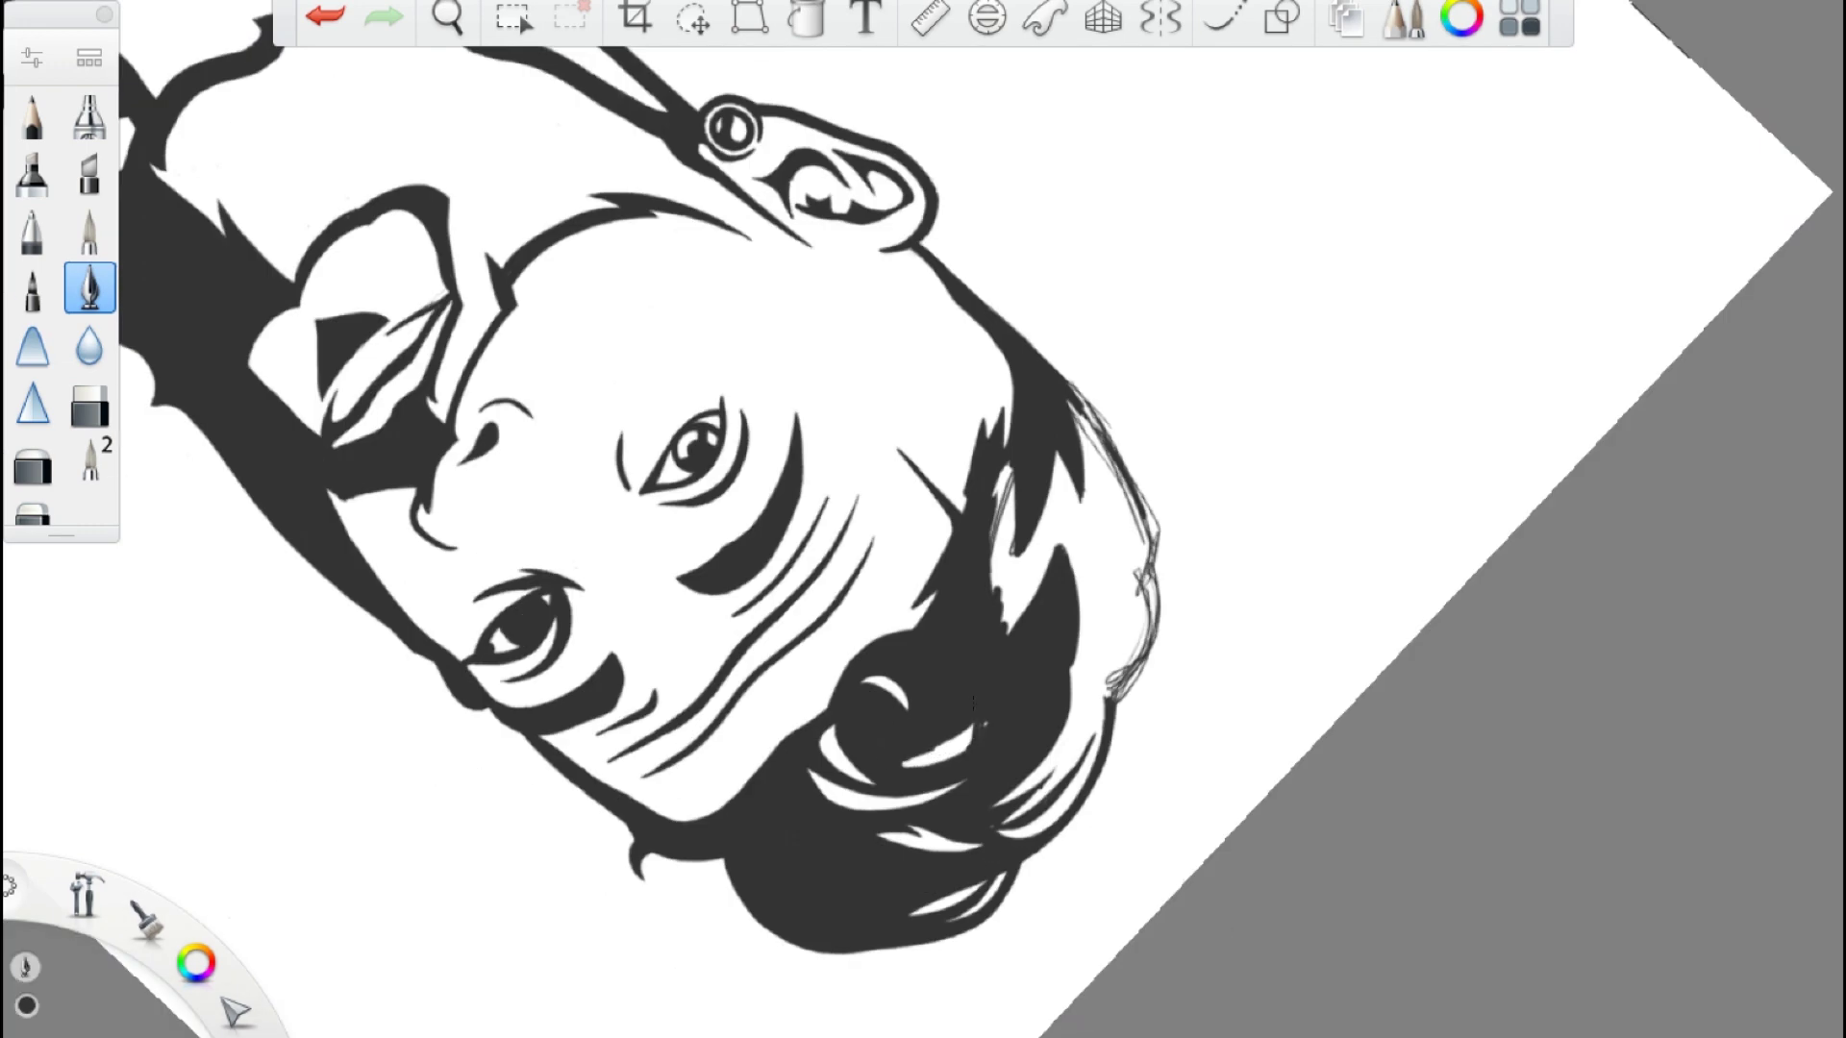
scroll(923, 519, "down", 3)
scroll(923, 519, "up", 3)
mouse_move(481, 711)
left_mouse_down()
mouse_move(673, 462)
mouse_move(733, 548)
mouse_move(539, 731)
left_mouse_up()
scroll(923, 519, "down", 3)
mouse_move(615, 442)
left_mouse_down()
mouse_move(480, 750)
mouse_move(646, 435)
mouse_move(492, 760)
left_mouse_up()
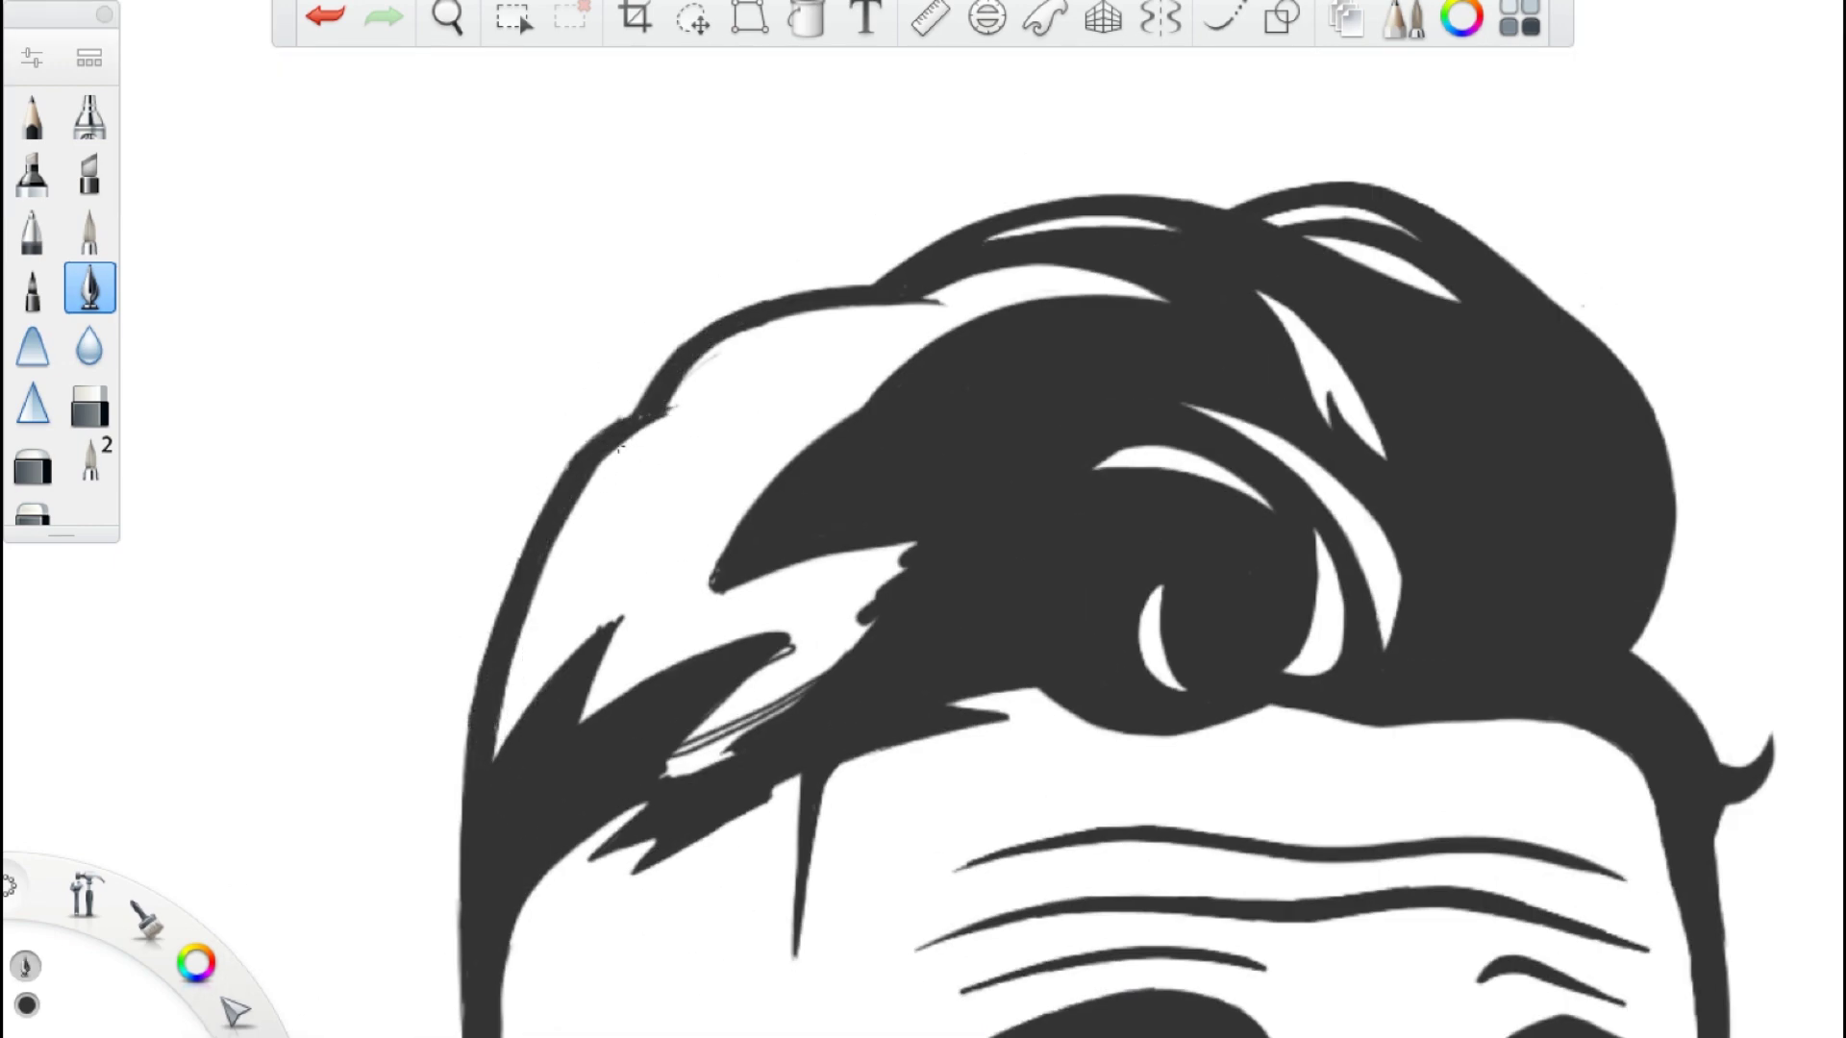
- Rework the swept lock and temple hair into cleaner pointed spikes, undoing the last strokes
scroll(614, 403, "down", 3)
scroll(614, 404, "up", 3)
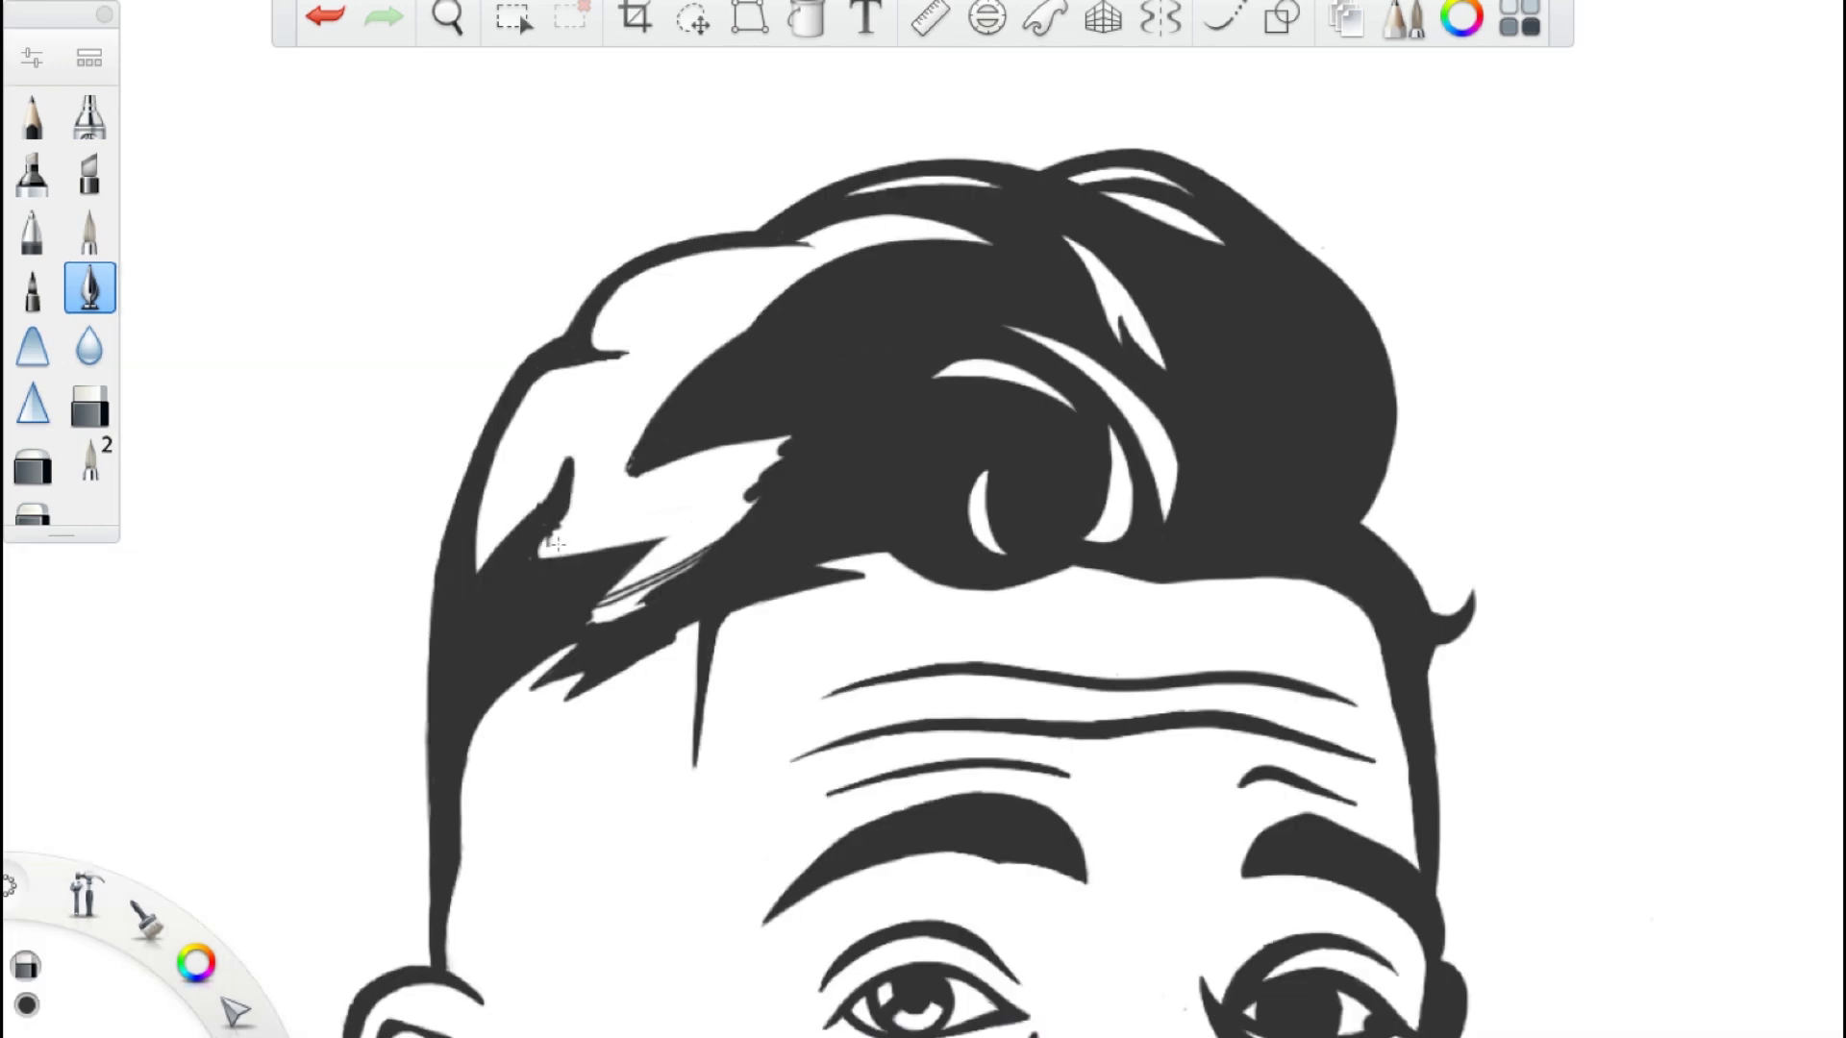
mouse_move(688, 373)
left_mouse_down()
mouse_move(741, 345)
mouse_move(882, 427)
left_mouse_up()
key("ctrl+z")
key("ctrl+z")
key("ctrl+z")
key("ctrl+z")
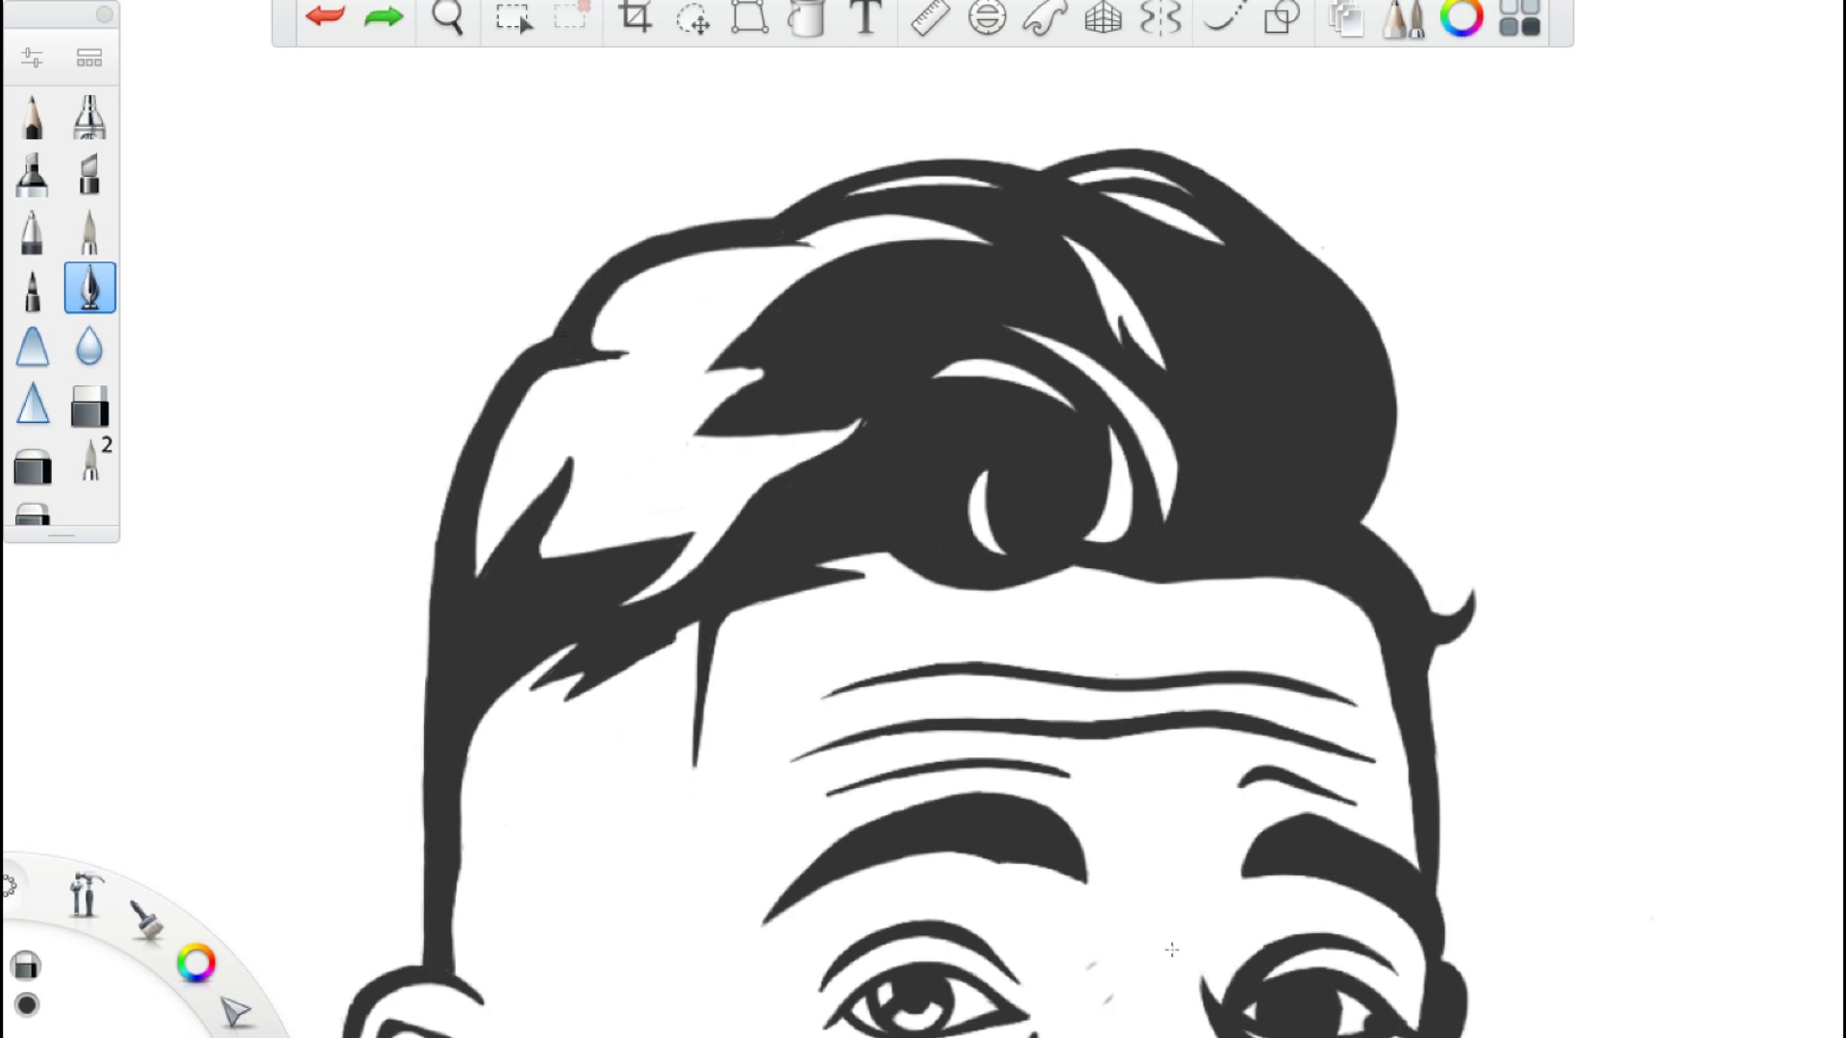
- Undo the last strokes and cut the swept lock's upper edge into pointed strands separated by white gaps
scroll(723, 346, "up", 3)
key("ctrl+z")
key("ctrl+z")
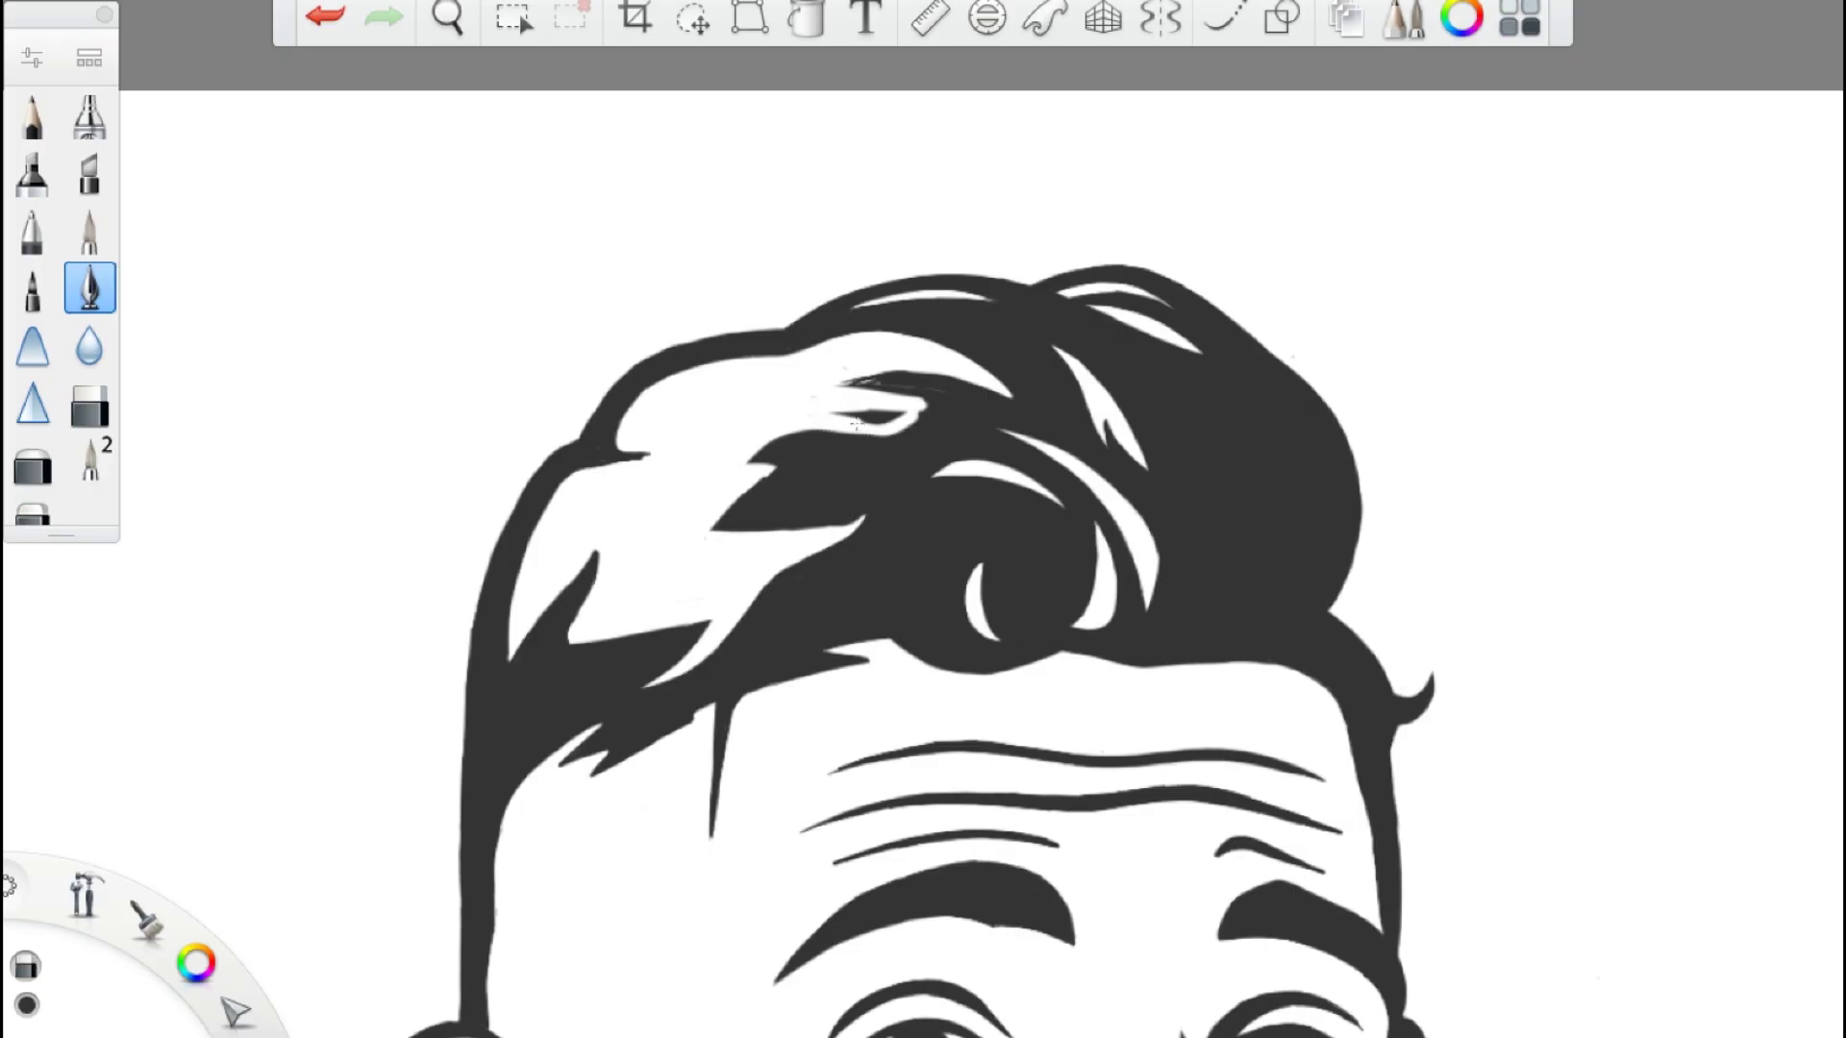
scroll(923, 577, "up", 3)
left_click_drag(700, 589, 884, 587)
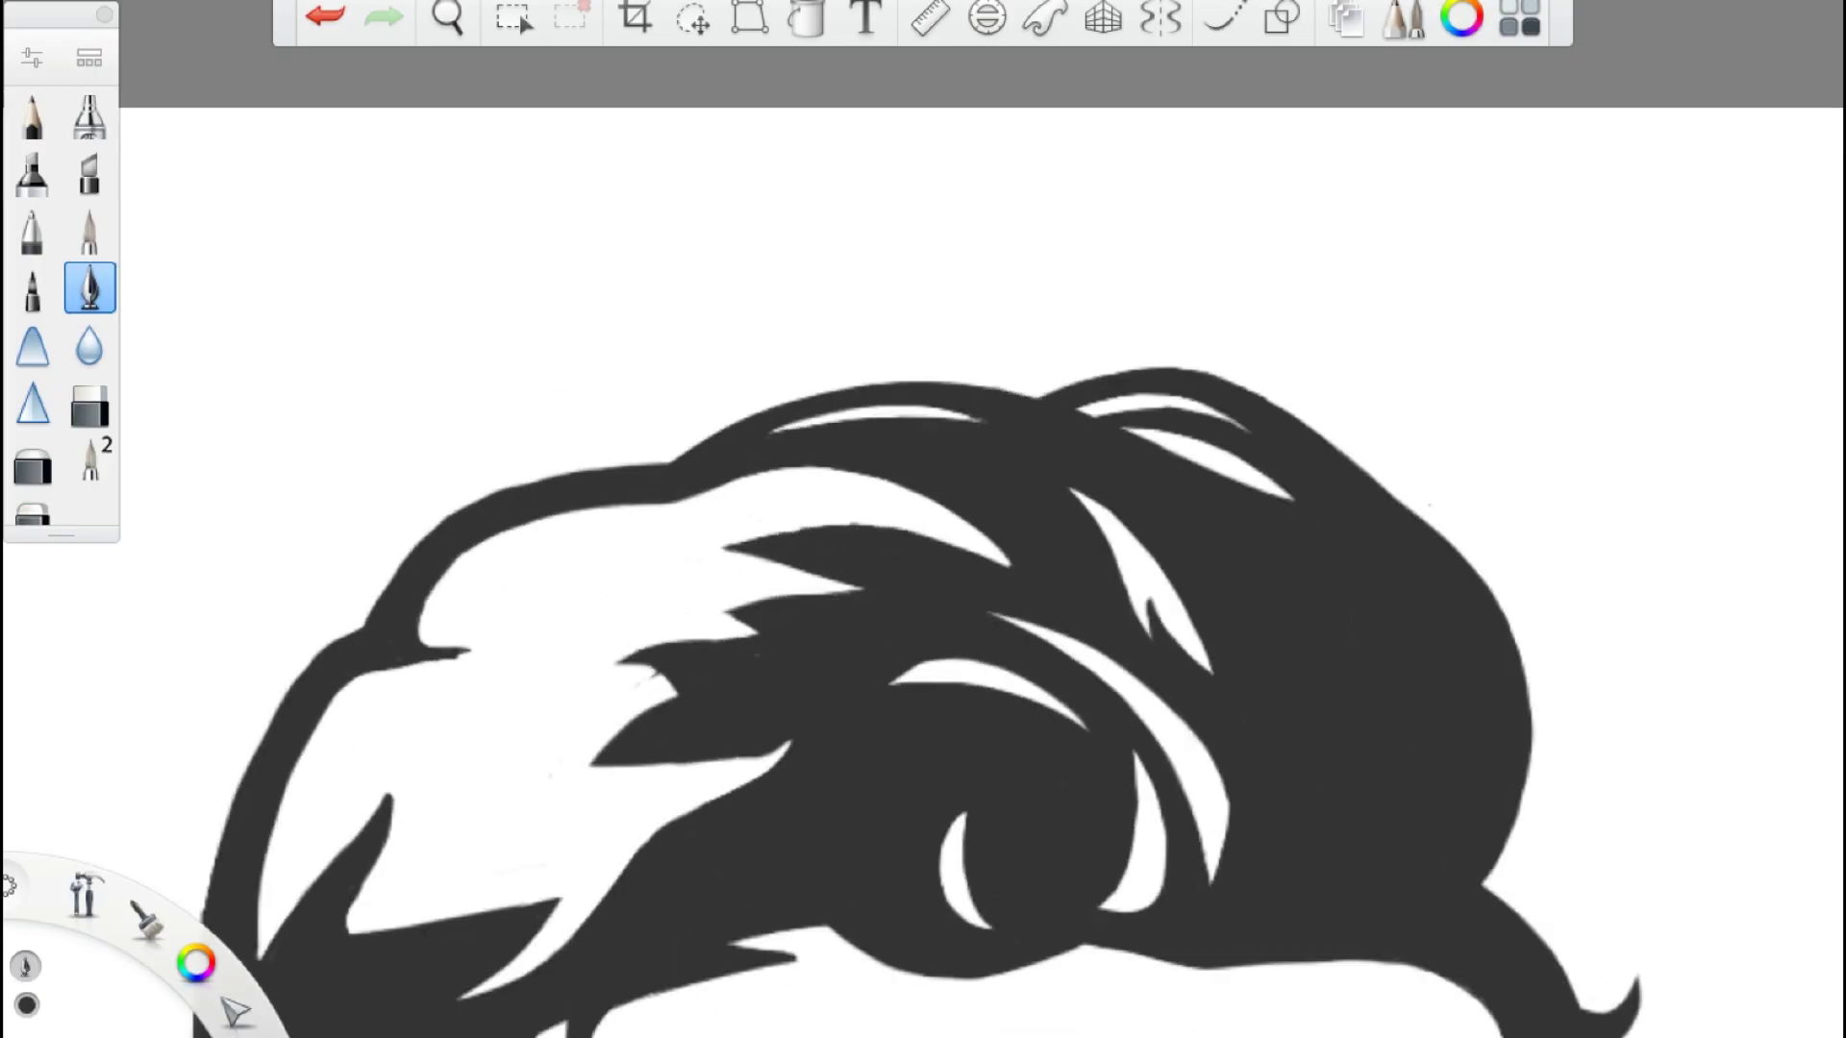
- Refine the crown's outline and taper the ends of its curved white highlights
scroll(617, 635, "up", 3)
scroll(927, 729, "down", 3)
scroll(699, 690, "up", 3)
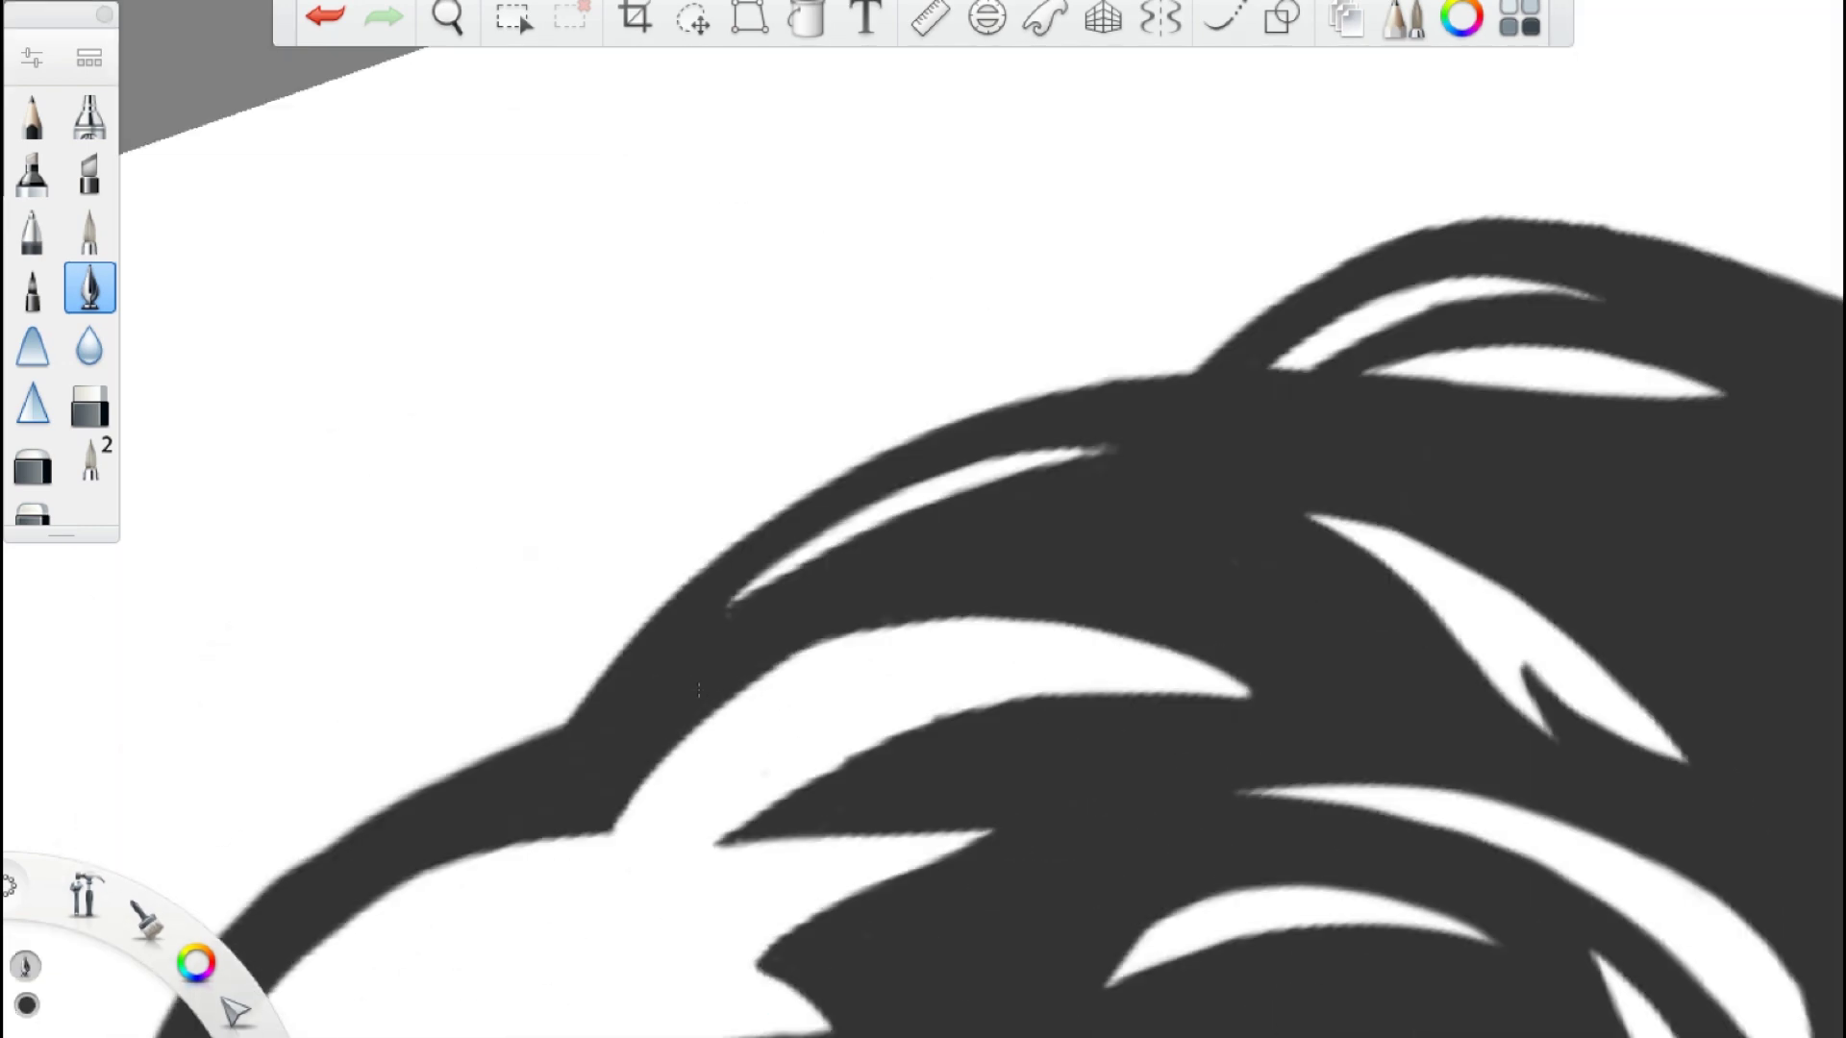
scroll(699, 691, "down", 3)
scroll(673, 294, "up", 3)
scroll(672, 292, "down", 2)
- Join the moustache shading to the nostril wing and ink a tapered line under the corner of the lower lip
scroll(906, 226, "down", 5)
scroll(971, 339, "up", 10)
scroll(1003, 528, "down", 5)
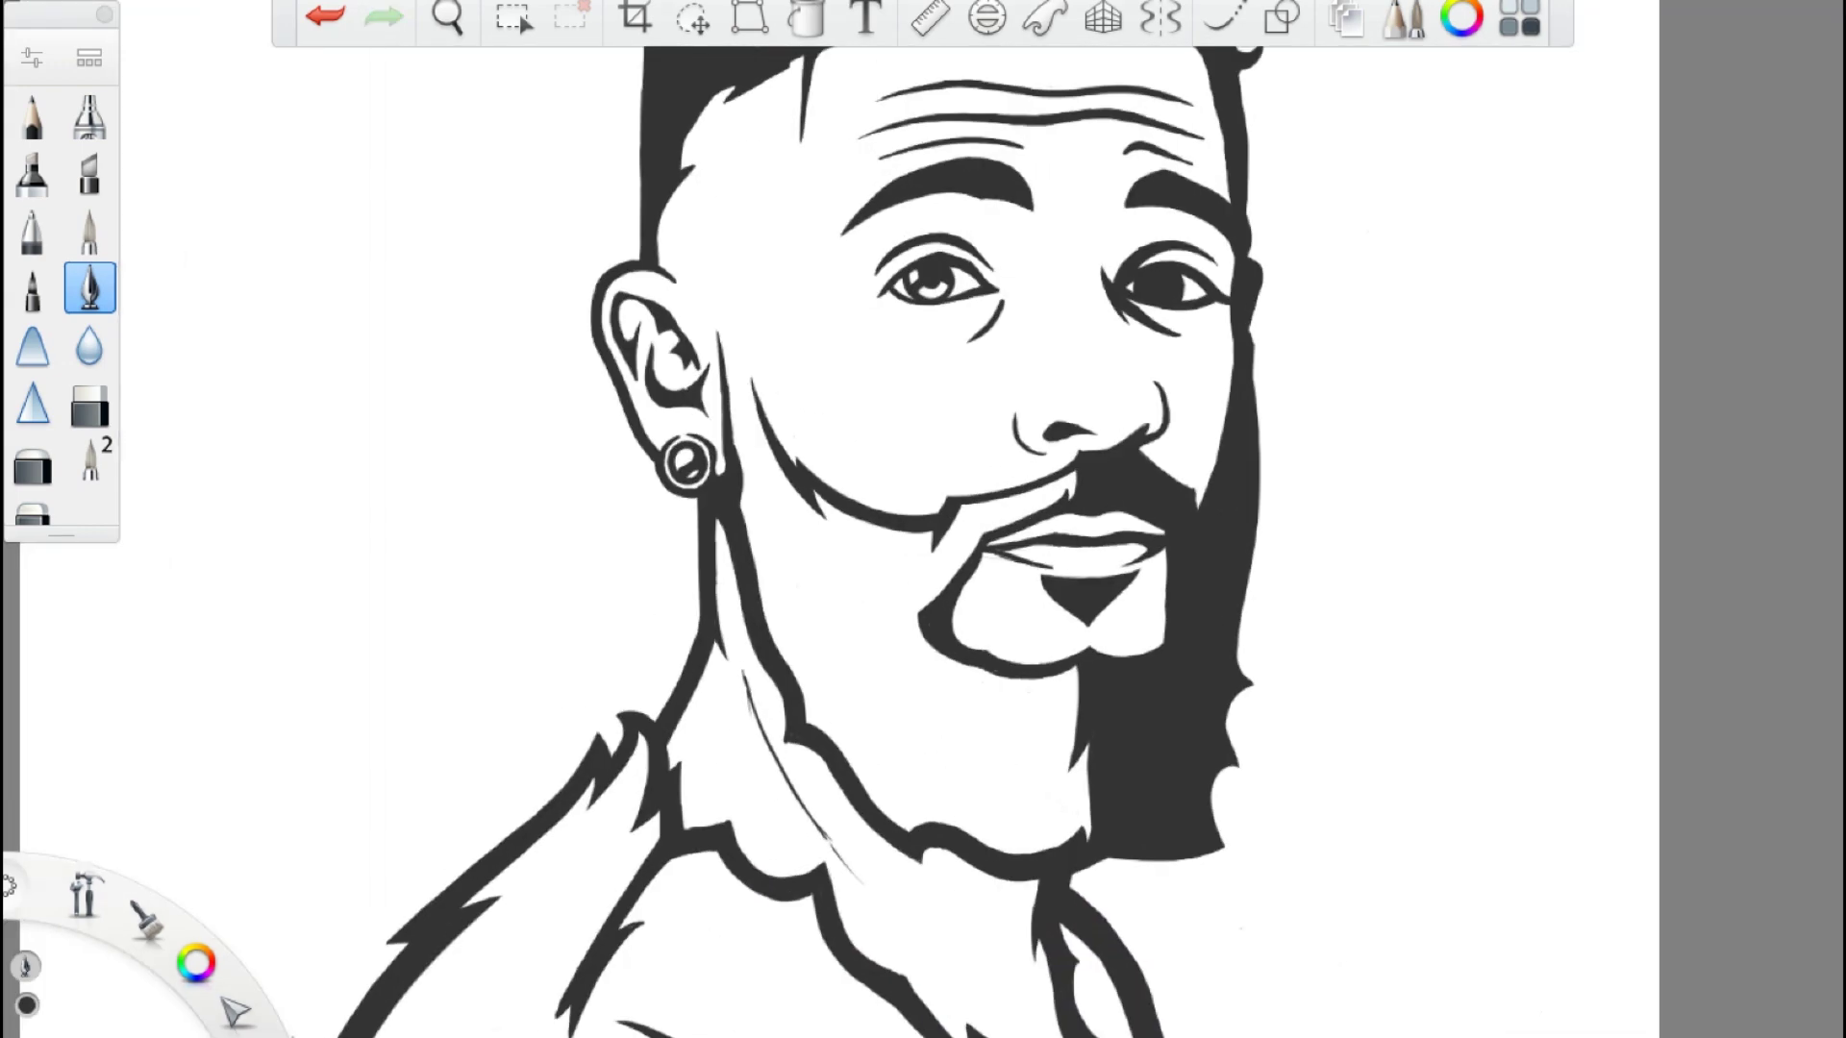
scroll(911, 444, "up", 6)
left_click_drag(779, 347, 912, 444)
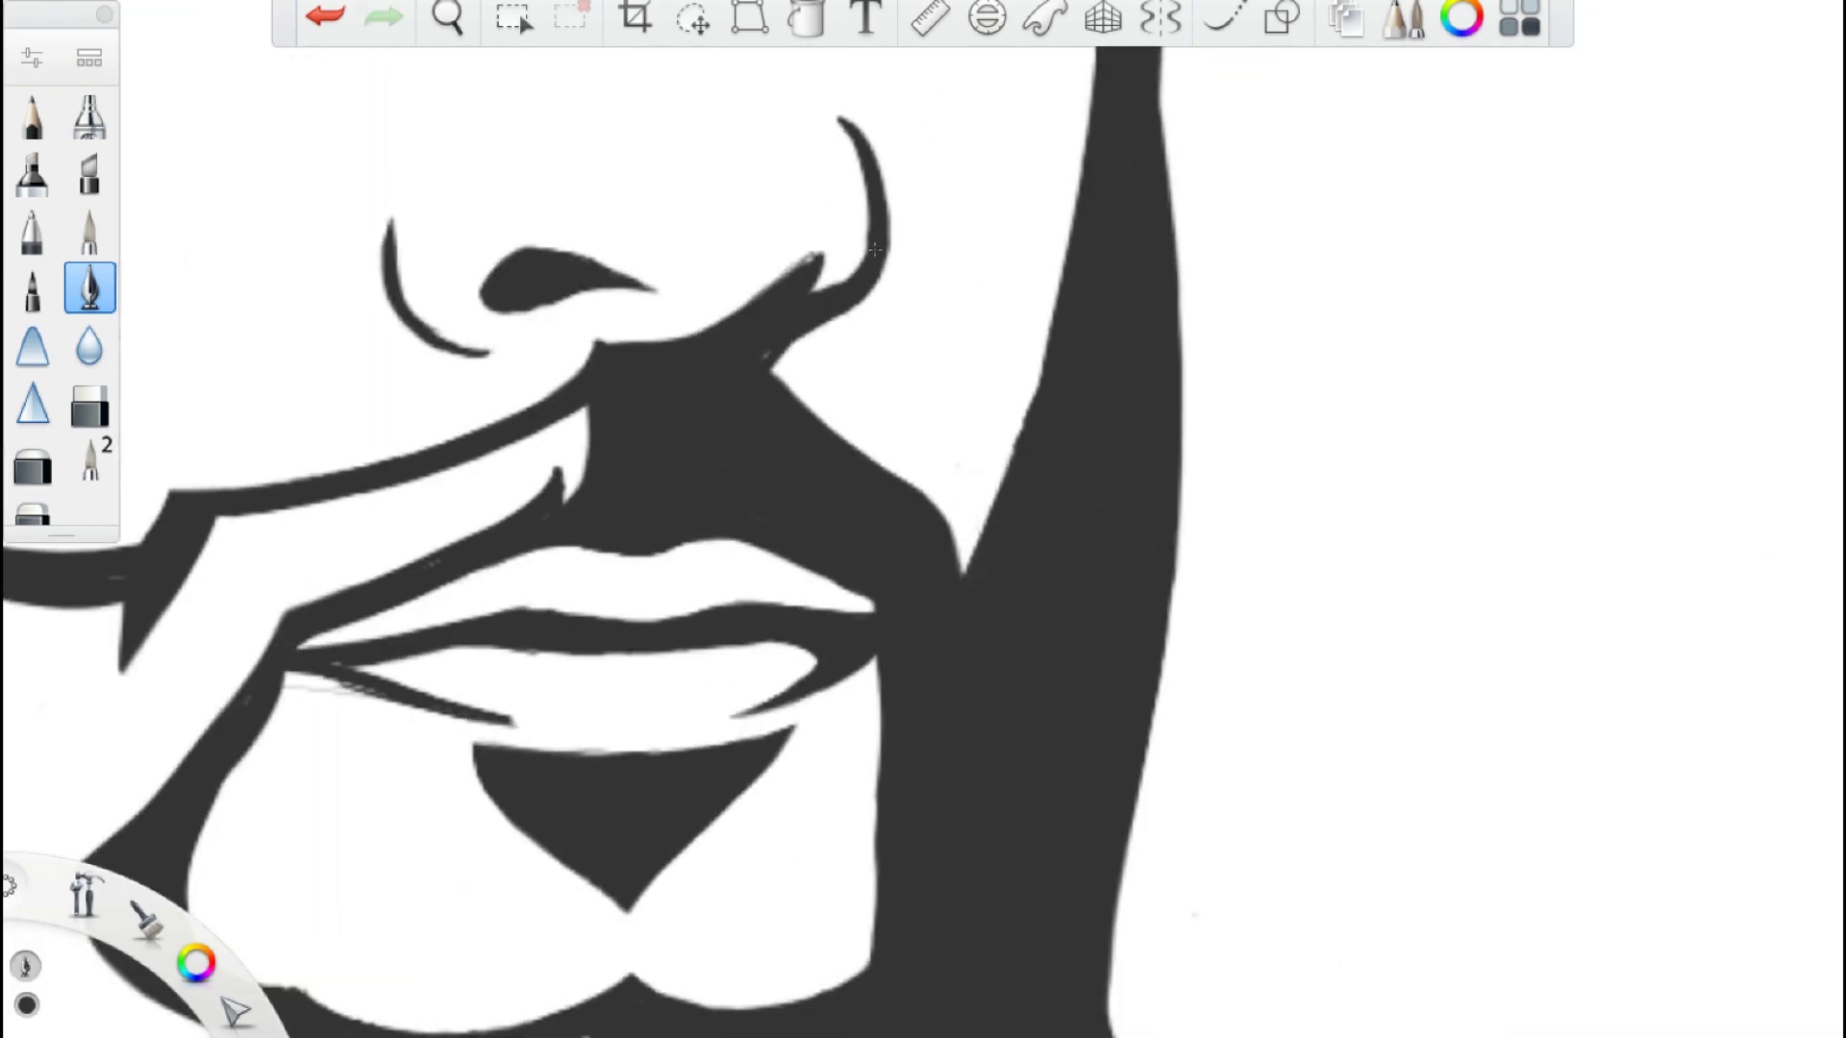
- Clean up the lip outlines and thicken the shadow at the far corner of the mouth
scroll(623, 331, "down", 5)
scroll(748, 738, "up", 10)
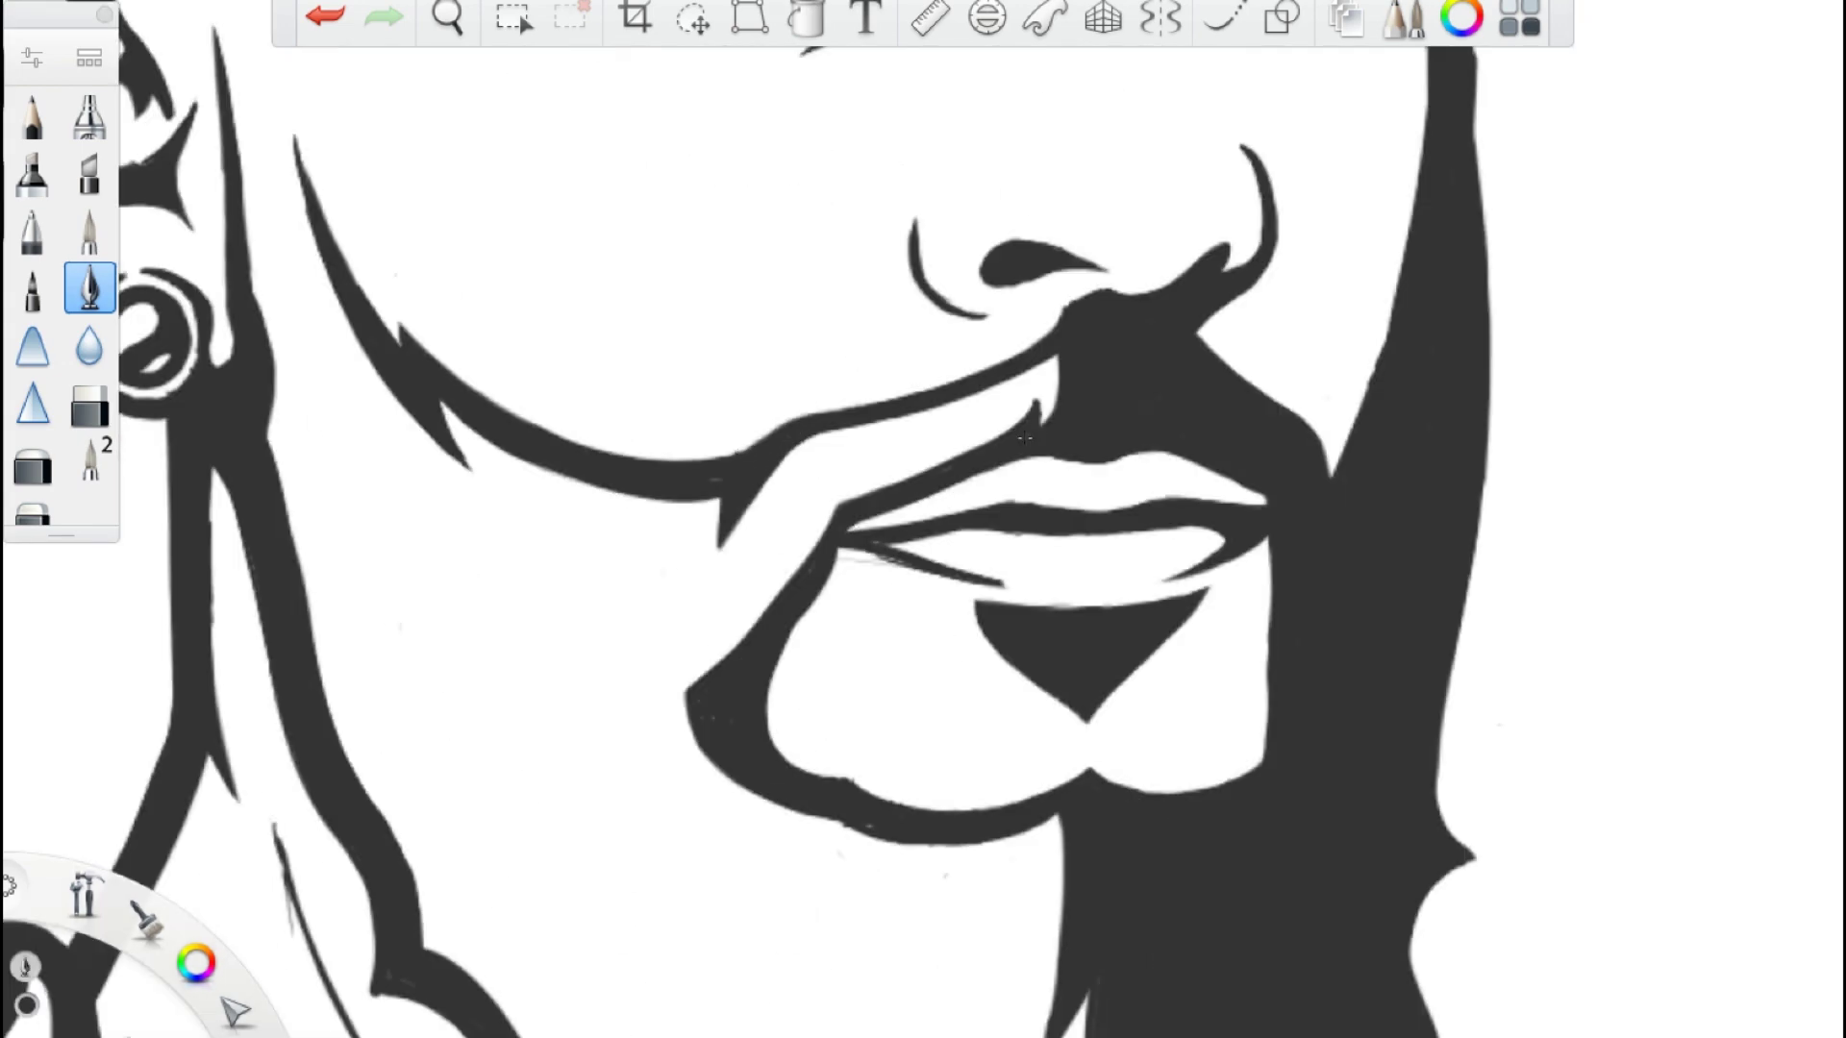
scroll(927, 594, "down", 4)
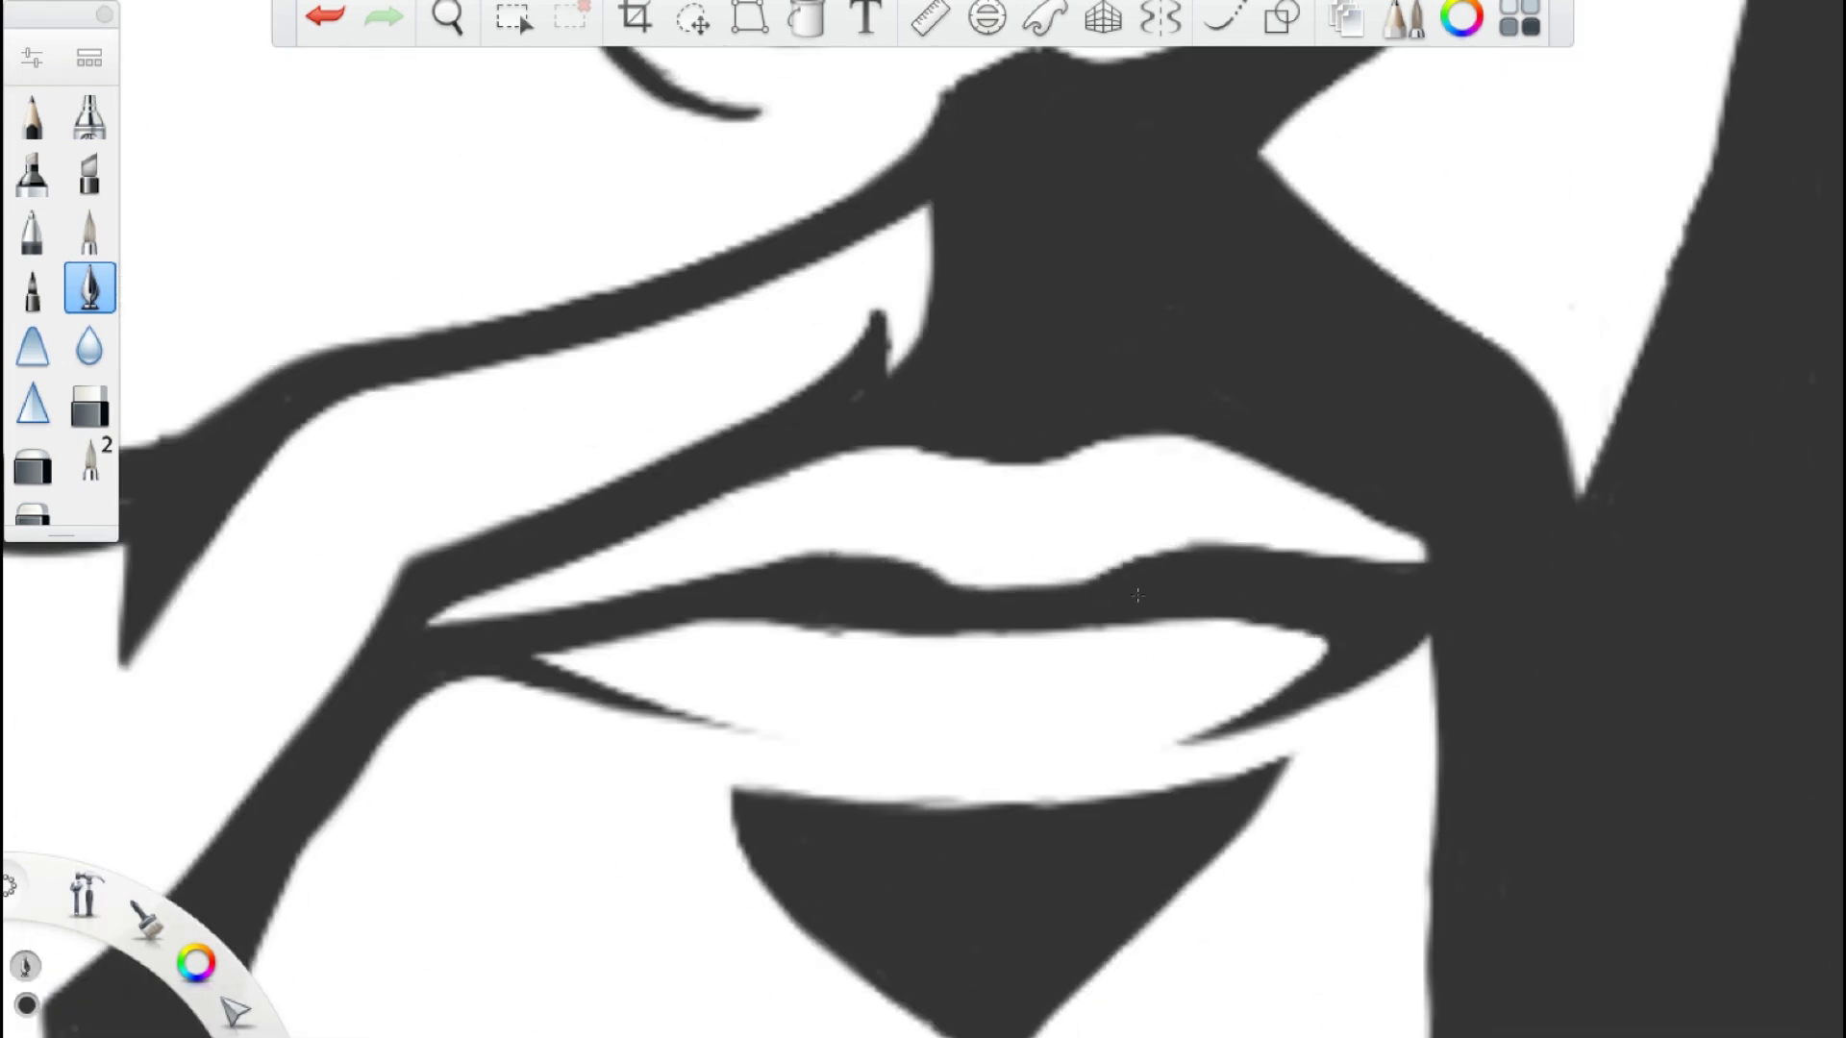
scroll(1144, 613, "down", 5)
scroll(990, 692, "up", 5)
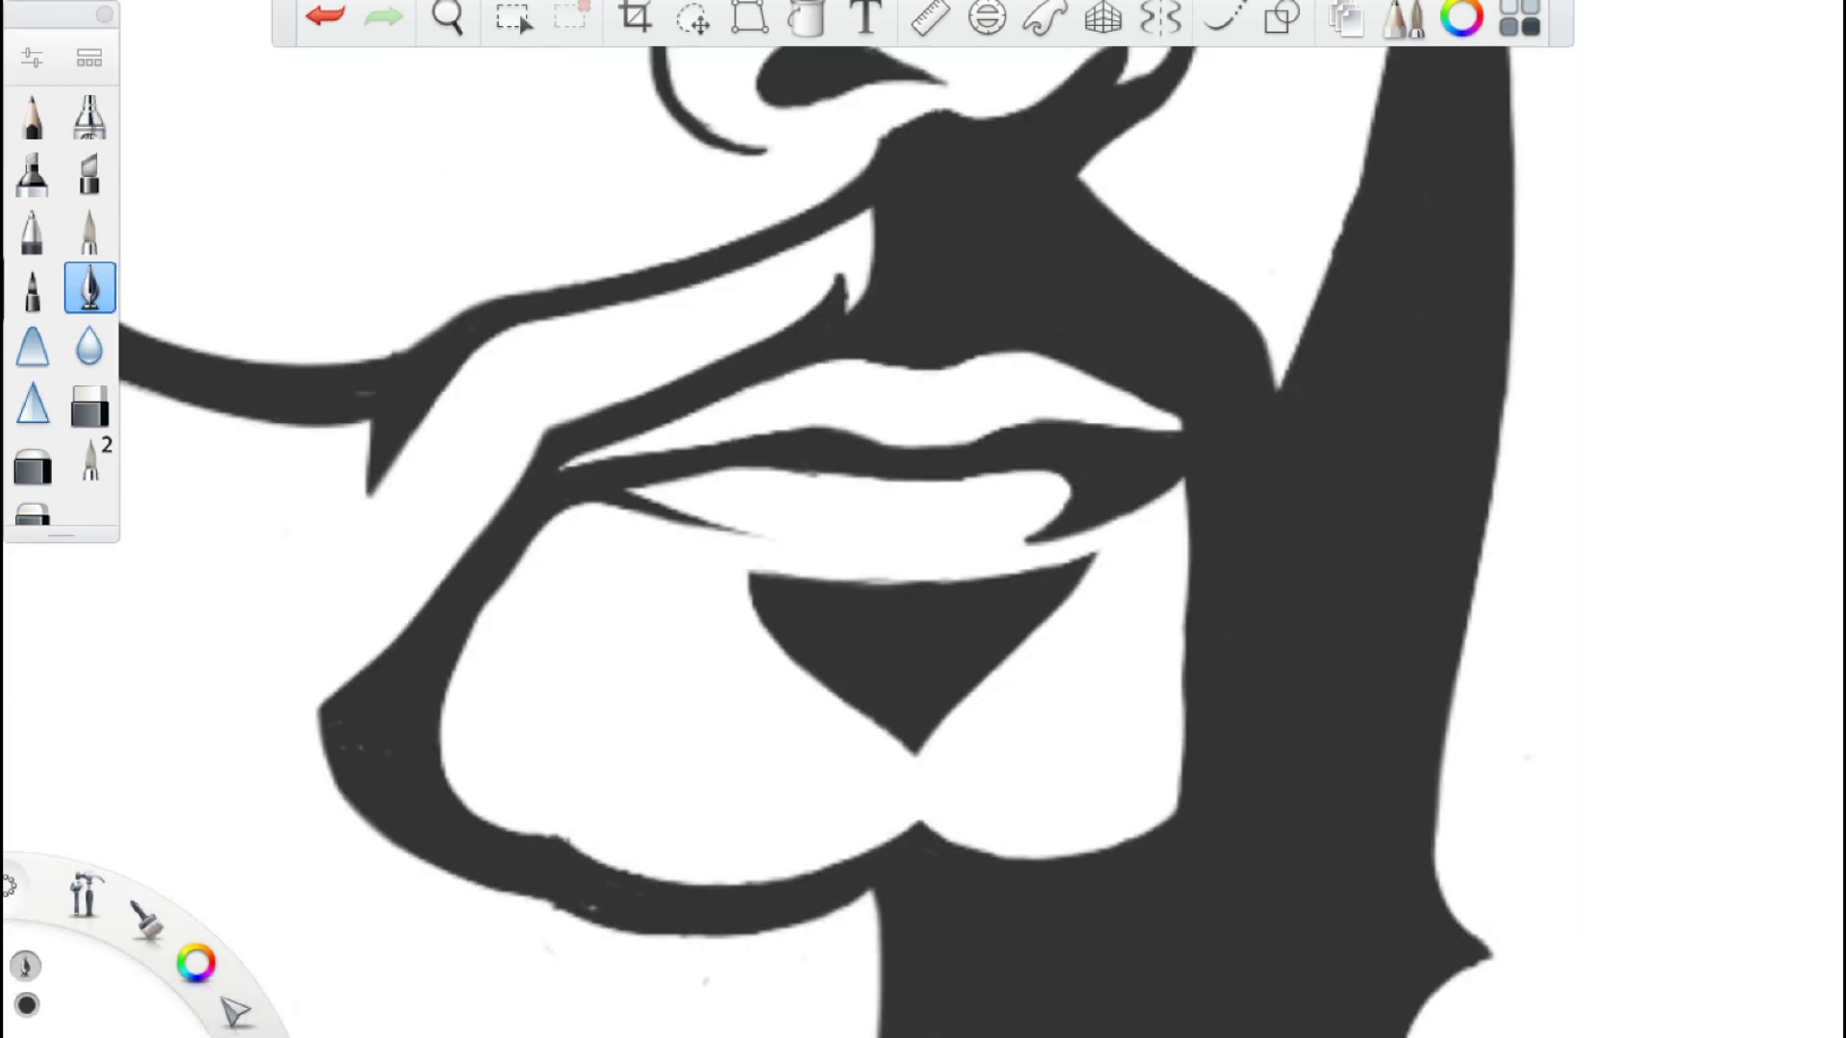
- Erase into the black beard edge beside the far mouth corner to reshape the white chin area
scroll(1060, 522, "up", 5)
scroll(1060, 522, "down", 5)
scroll(1060, 522, "up", 5)
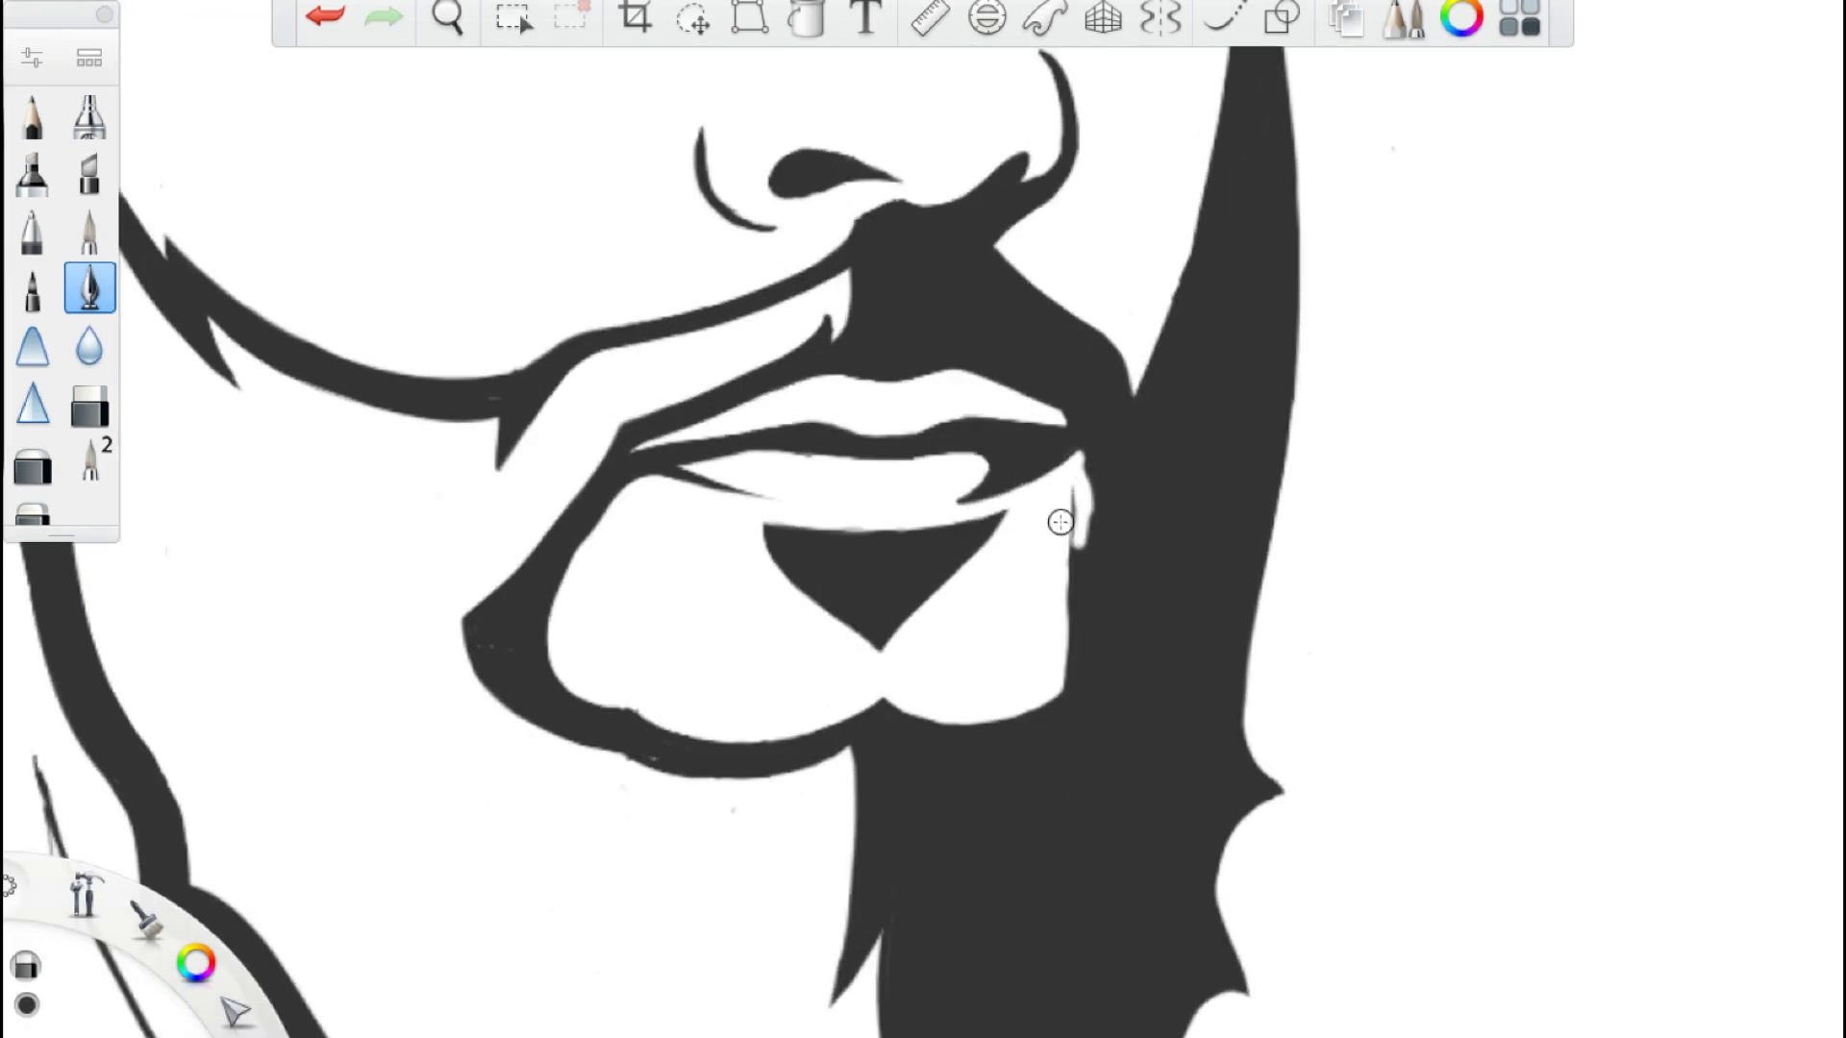
scroll(1061, 522, "down", 5)
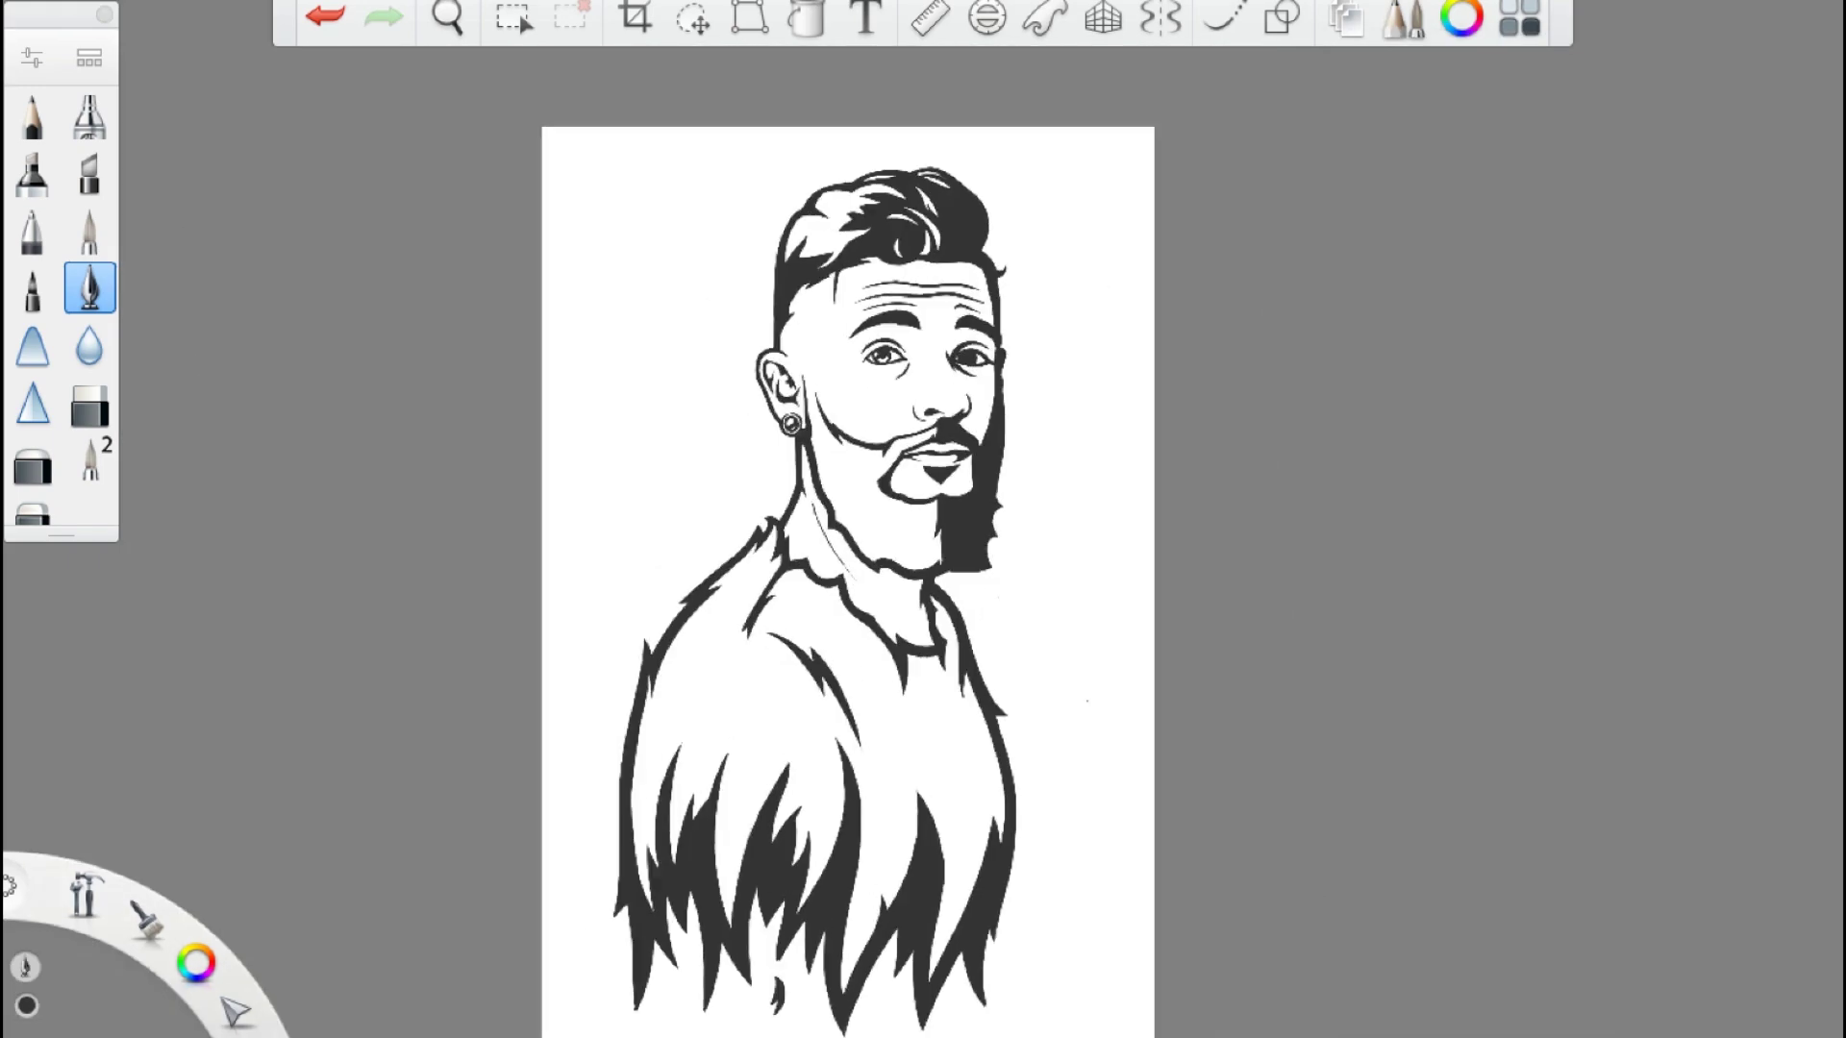
- Outline and fill pointed beard tufts below the chin patch, plus a small separate tuft beside it
scroll(855, 487, "up", 5)
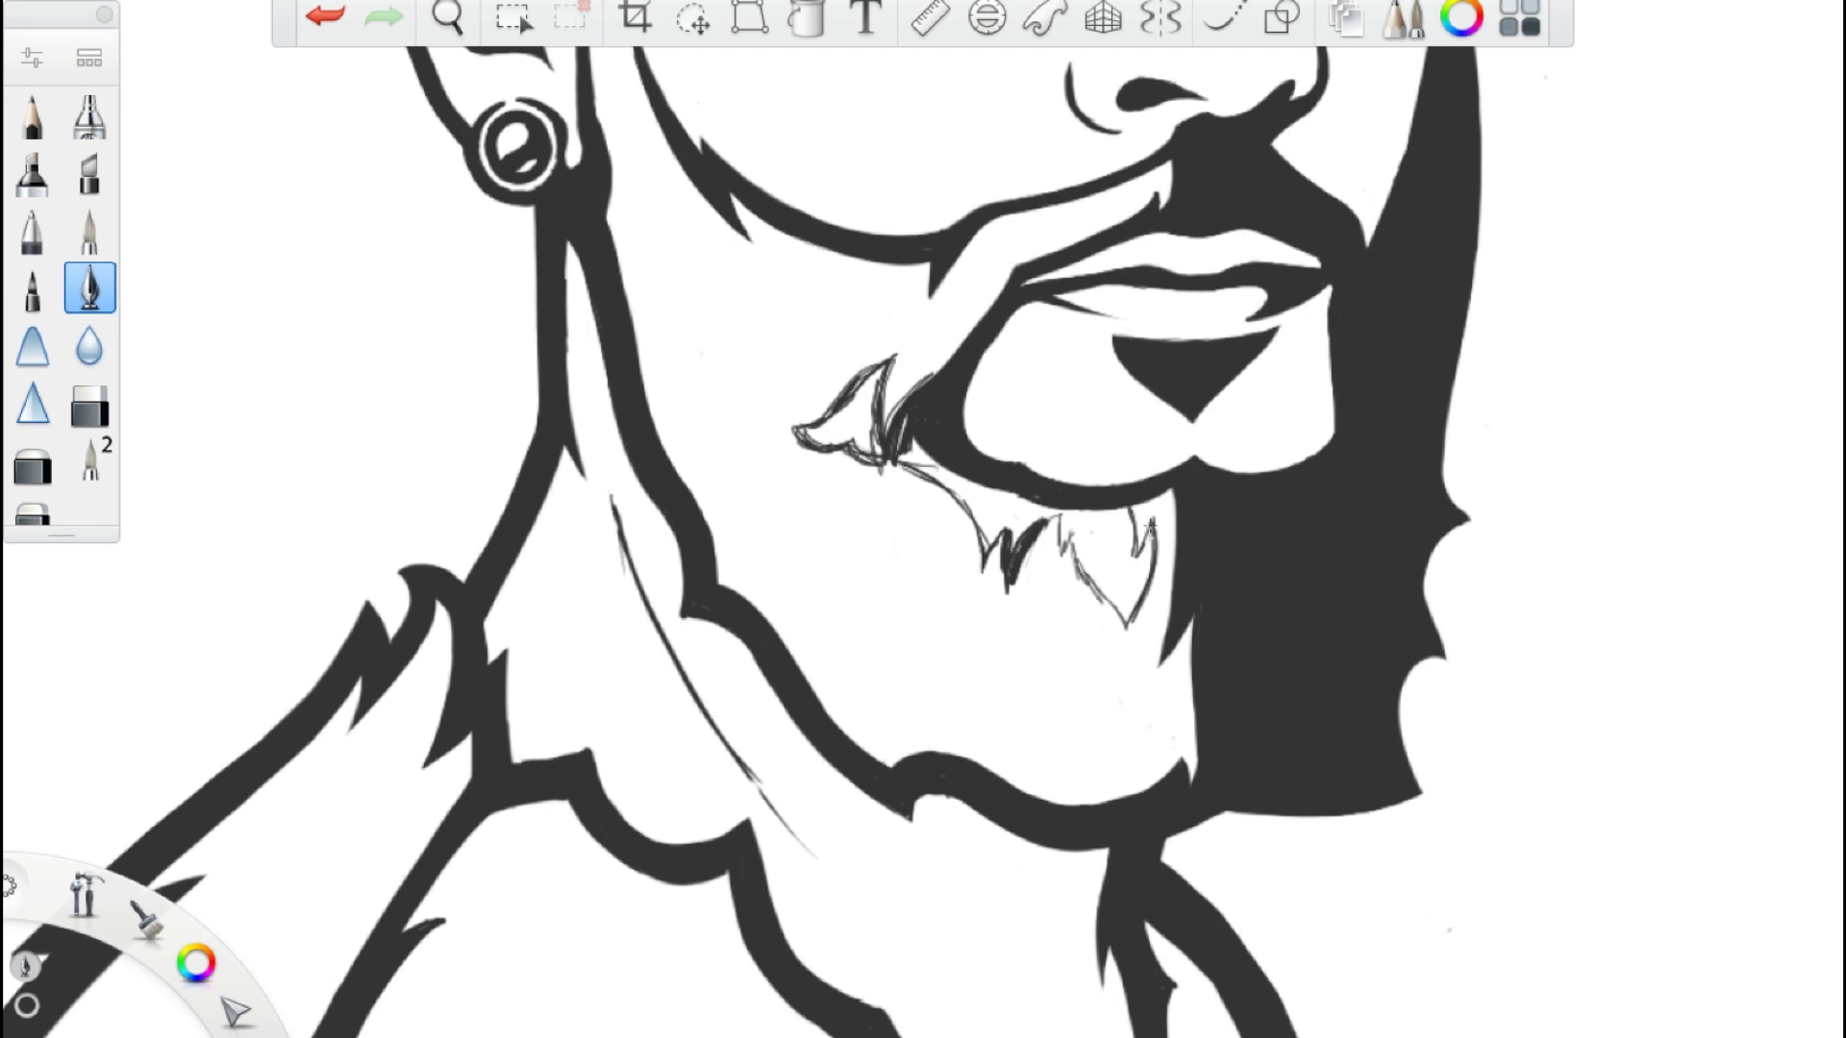
left_click_drag(1062, 505, 1125, 620)
left_click_drag(1007, 497, 924, 367)
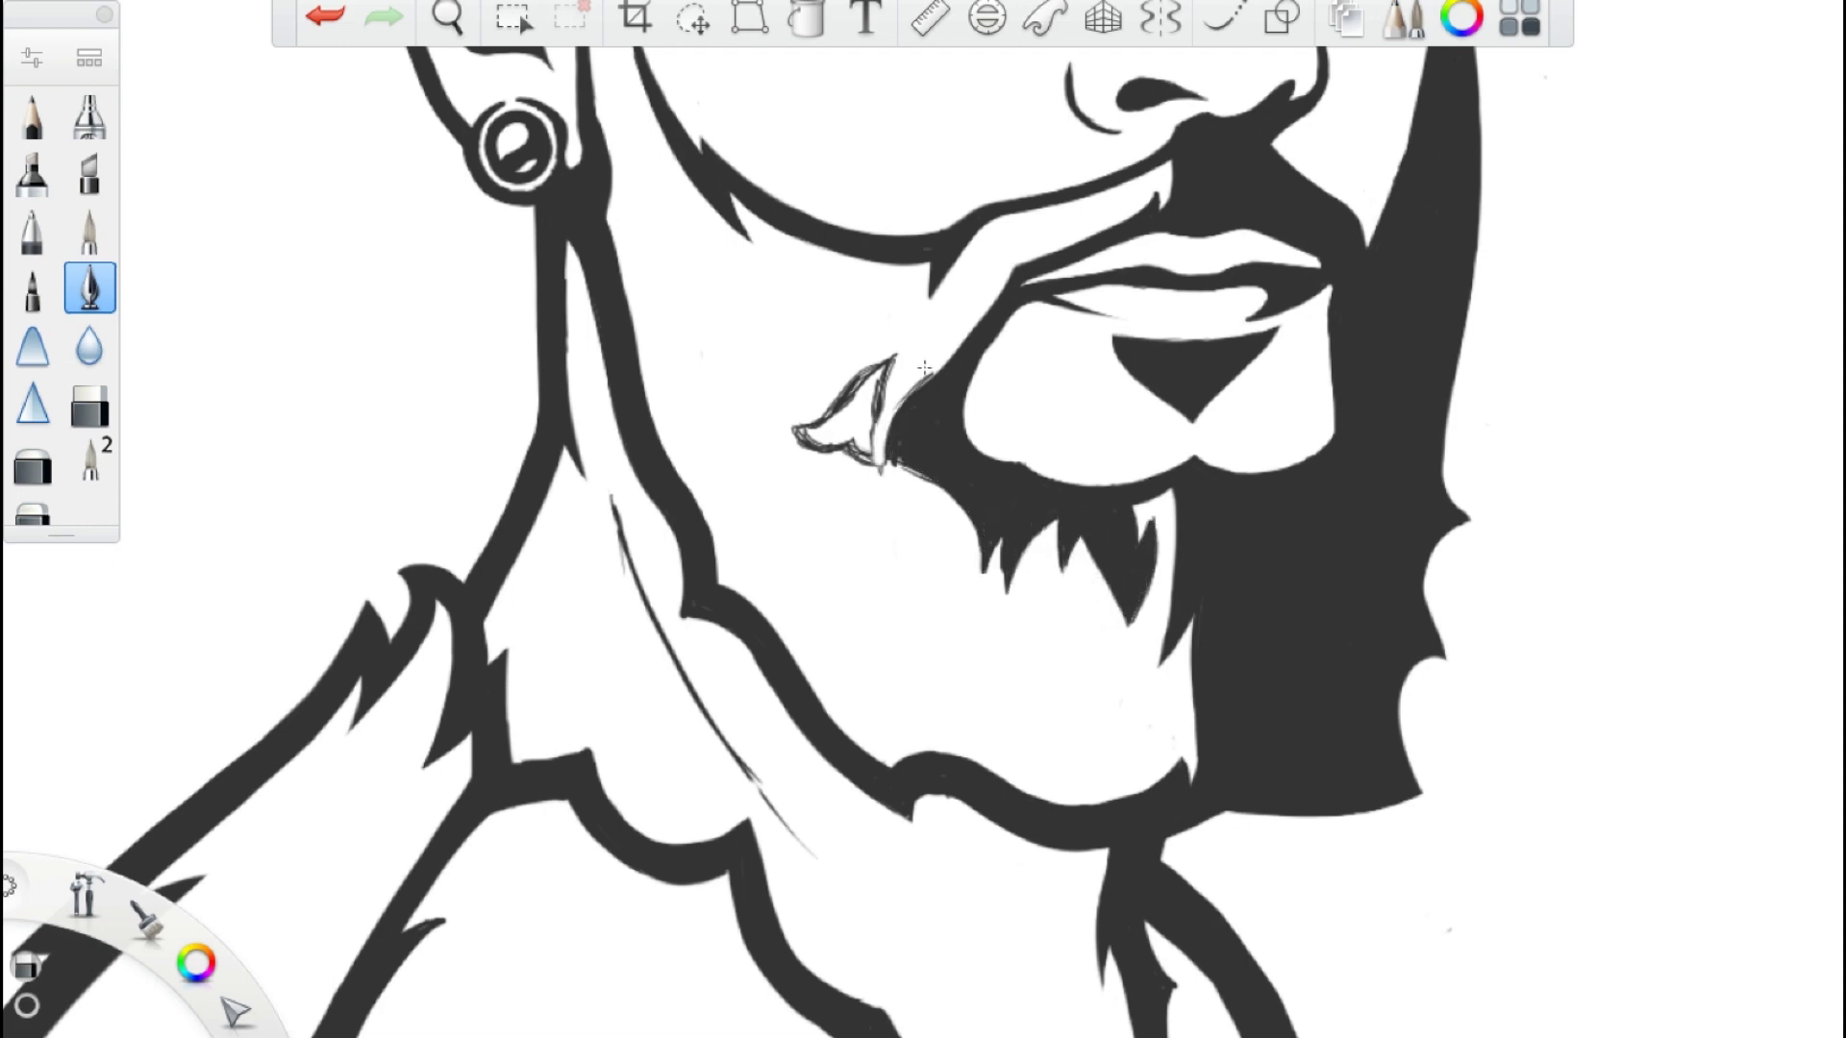
scroll(904, 485, "up", 3)
left_click_drag(673, 577, 807, 375)
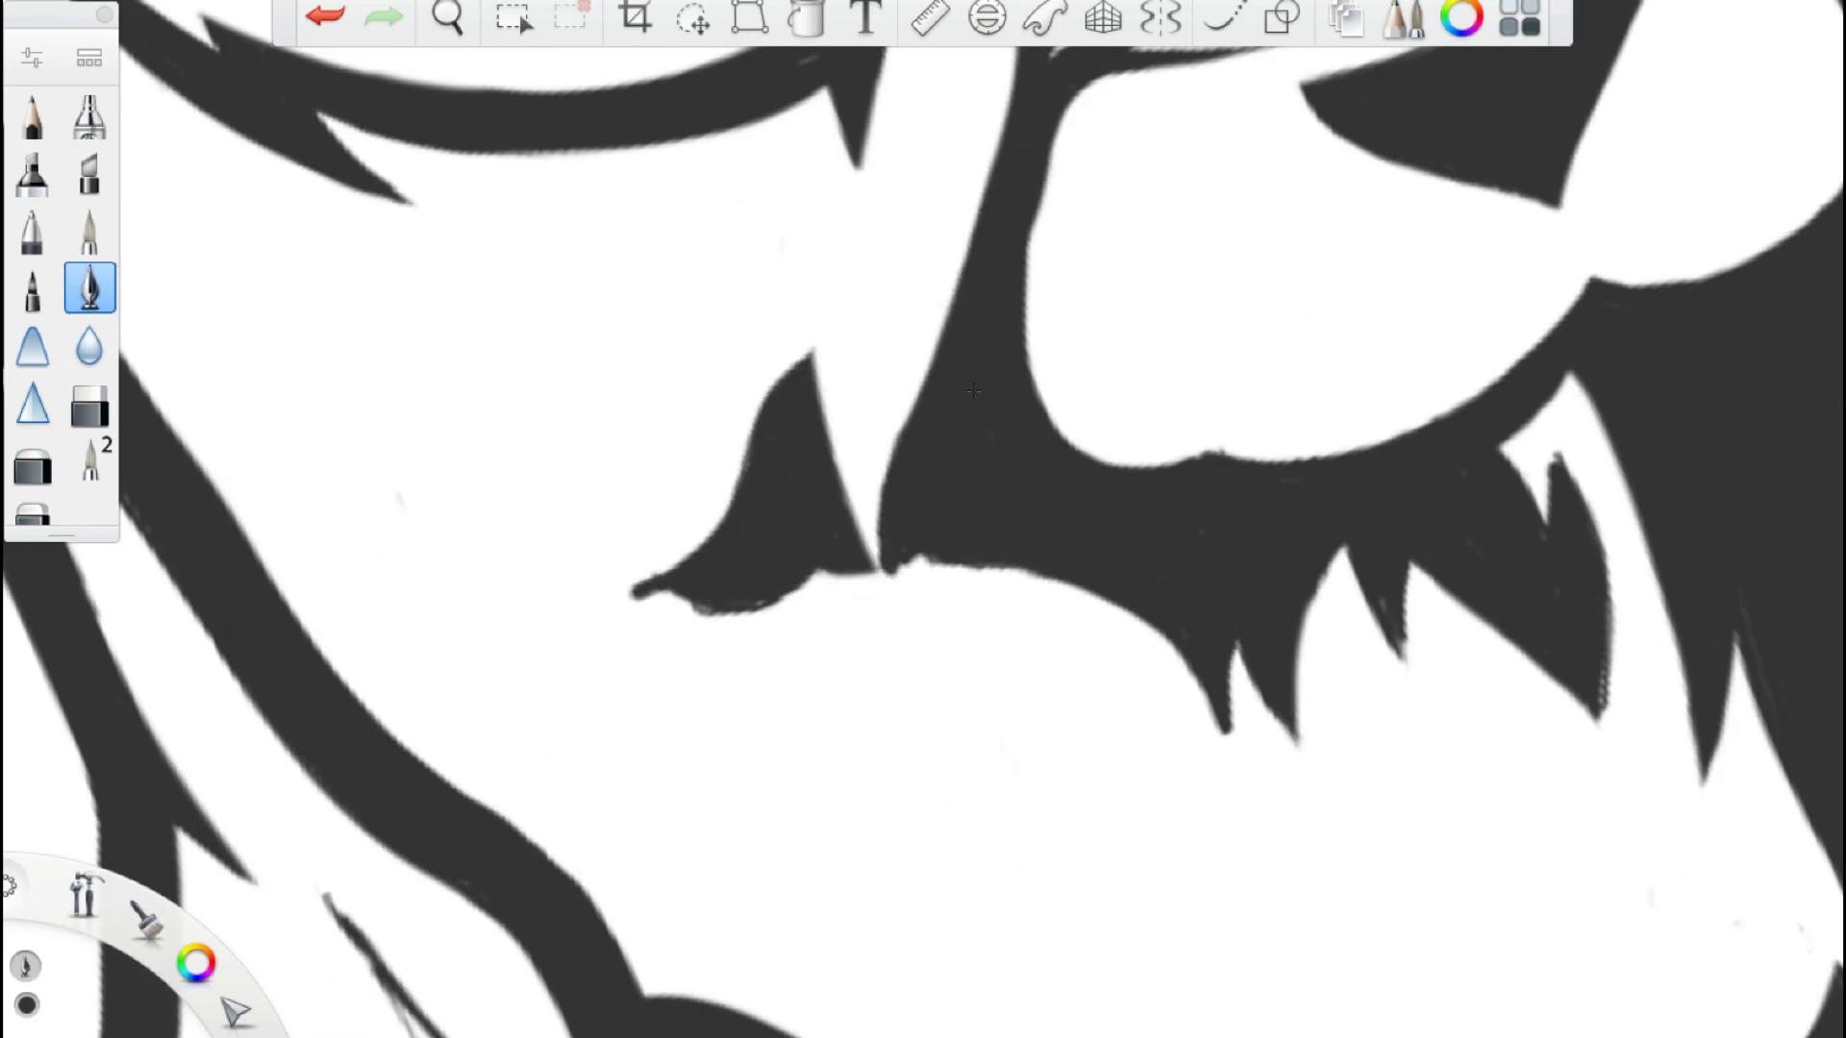
- Ink and fill three spiked tufts rising from the lower edge of the beard
scroll(790, 89, "down", 4)
scroll(637, 969, "up", 5)
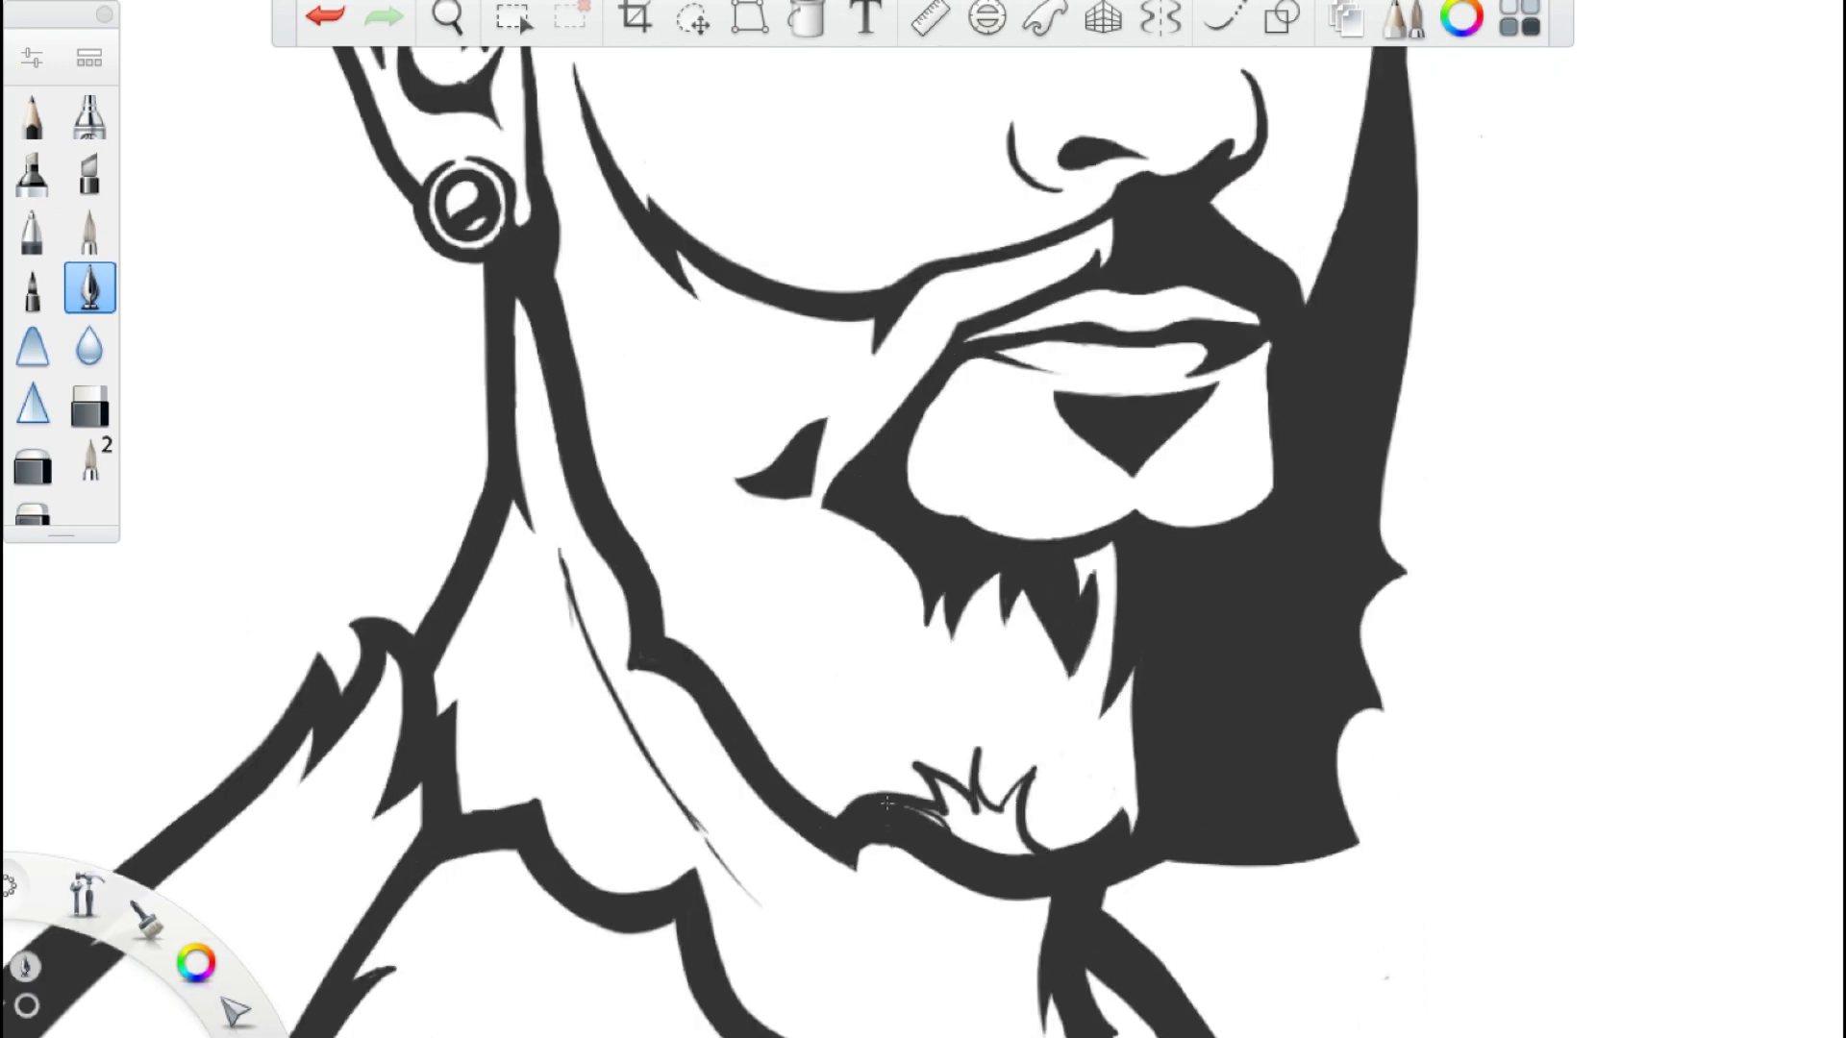
scroll(636, 969, "down", 4)
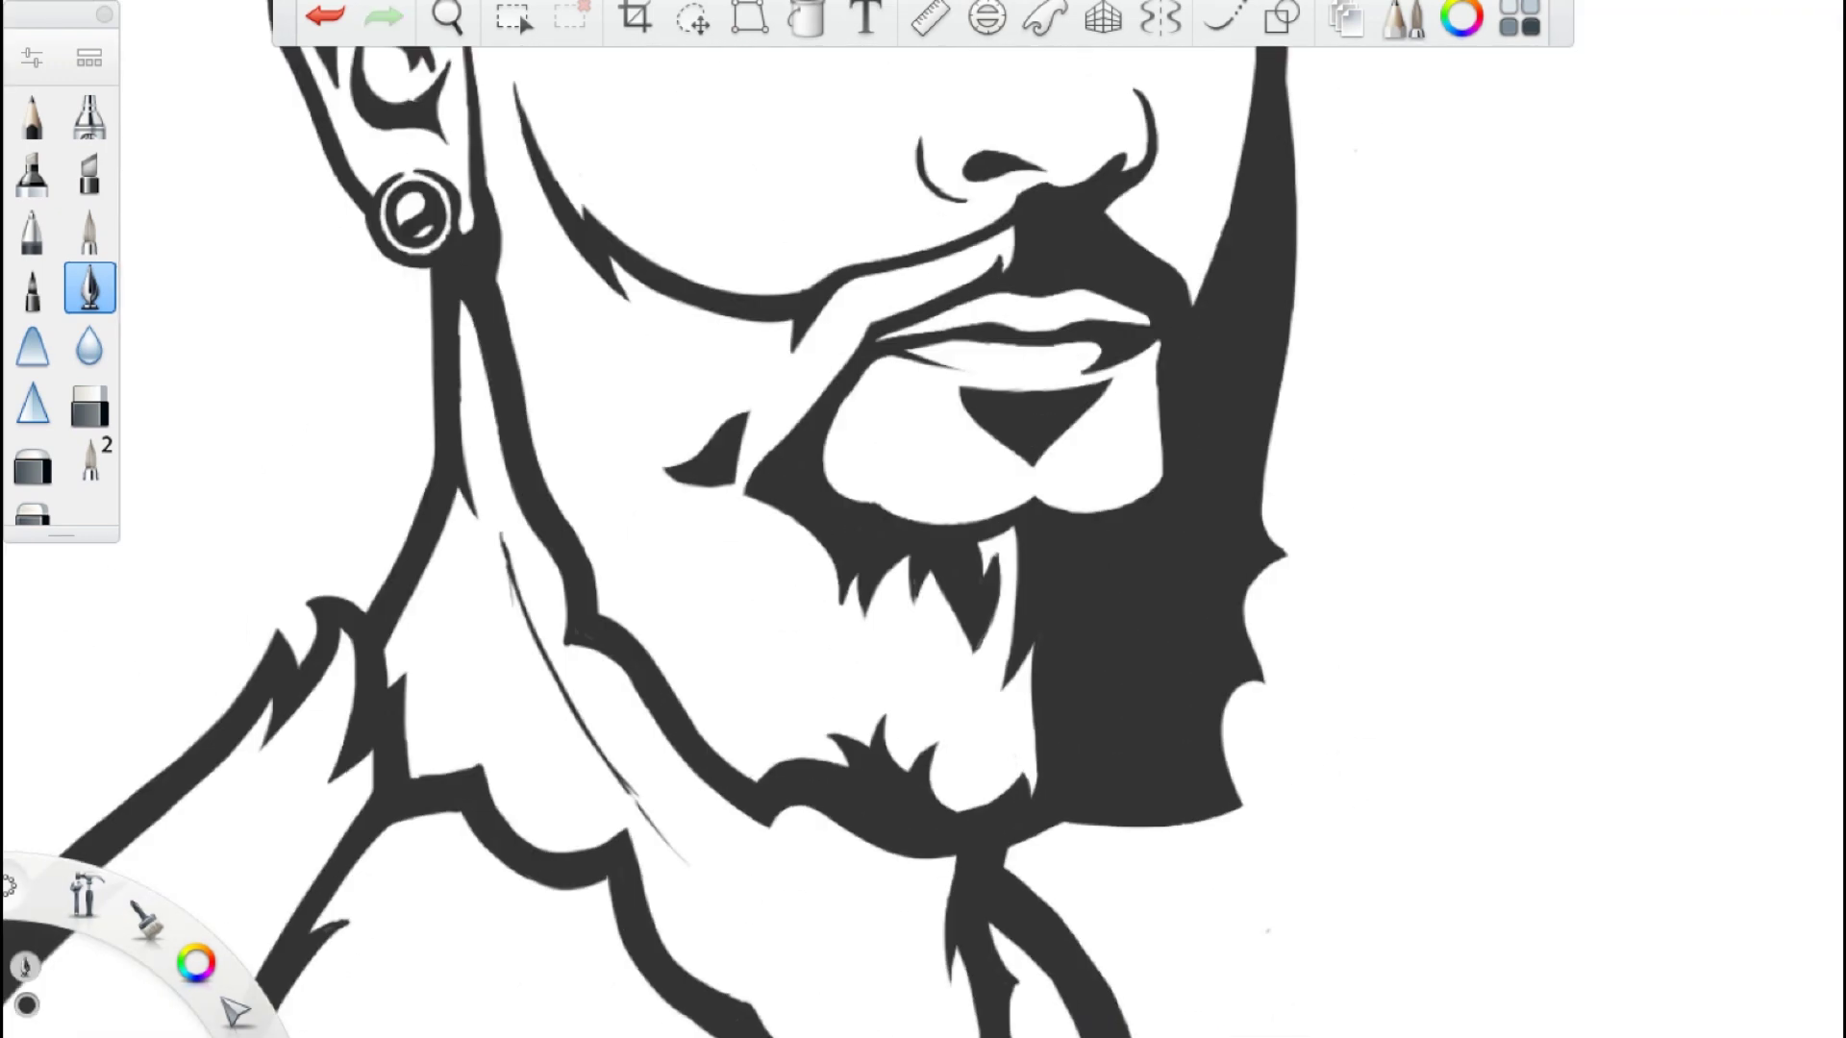
- Reshape the cheek line's spike near the moustache and curve the inner edge of the beard shadow
scroll(1153, 443, "up", 3)
scroll(801, 577, "up", 2)
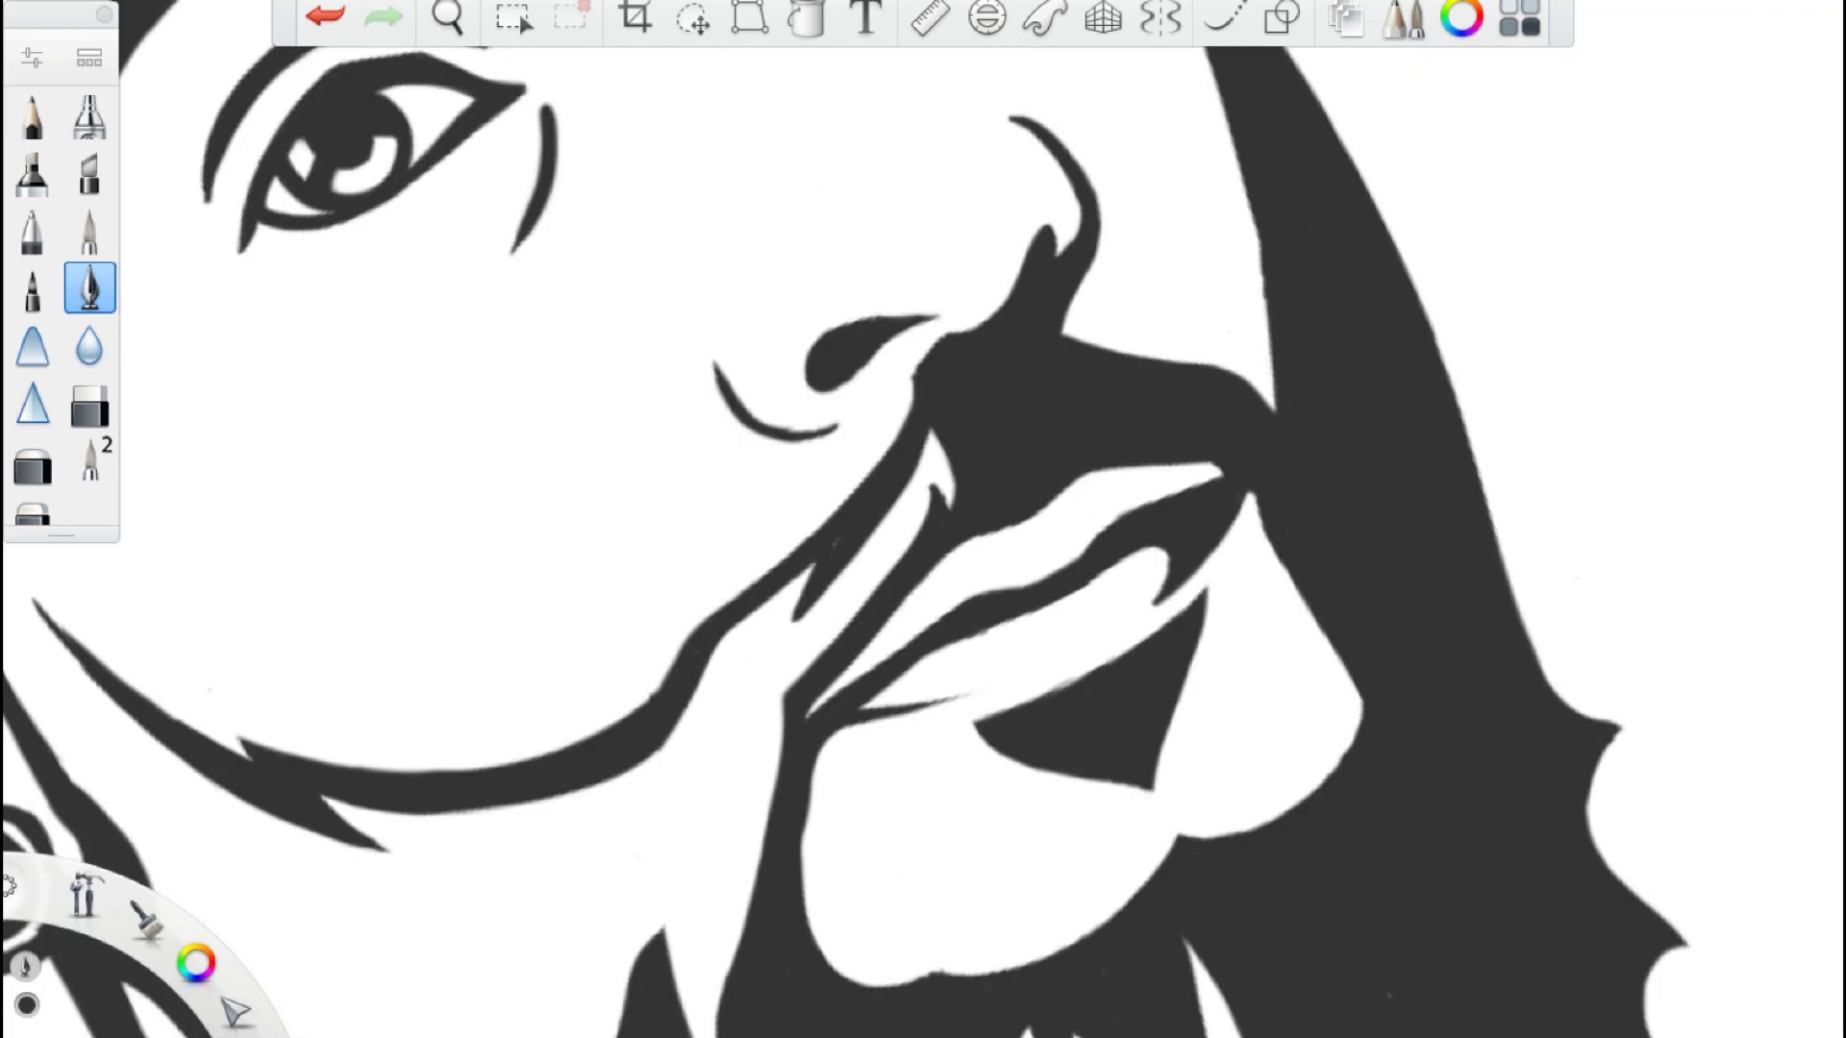
scroll(923, 519, "down", 4)
scroll(915, 893, "up", 4)
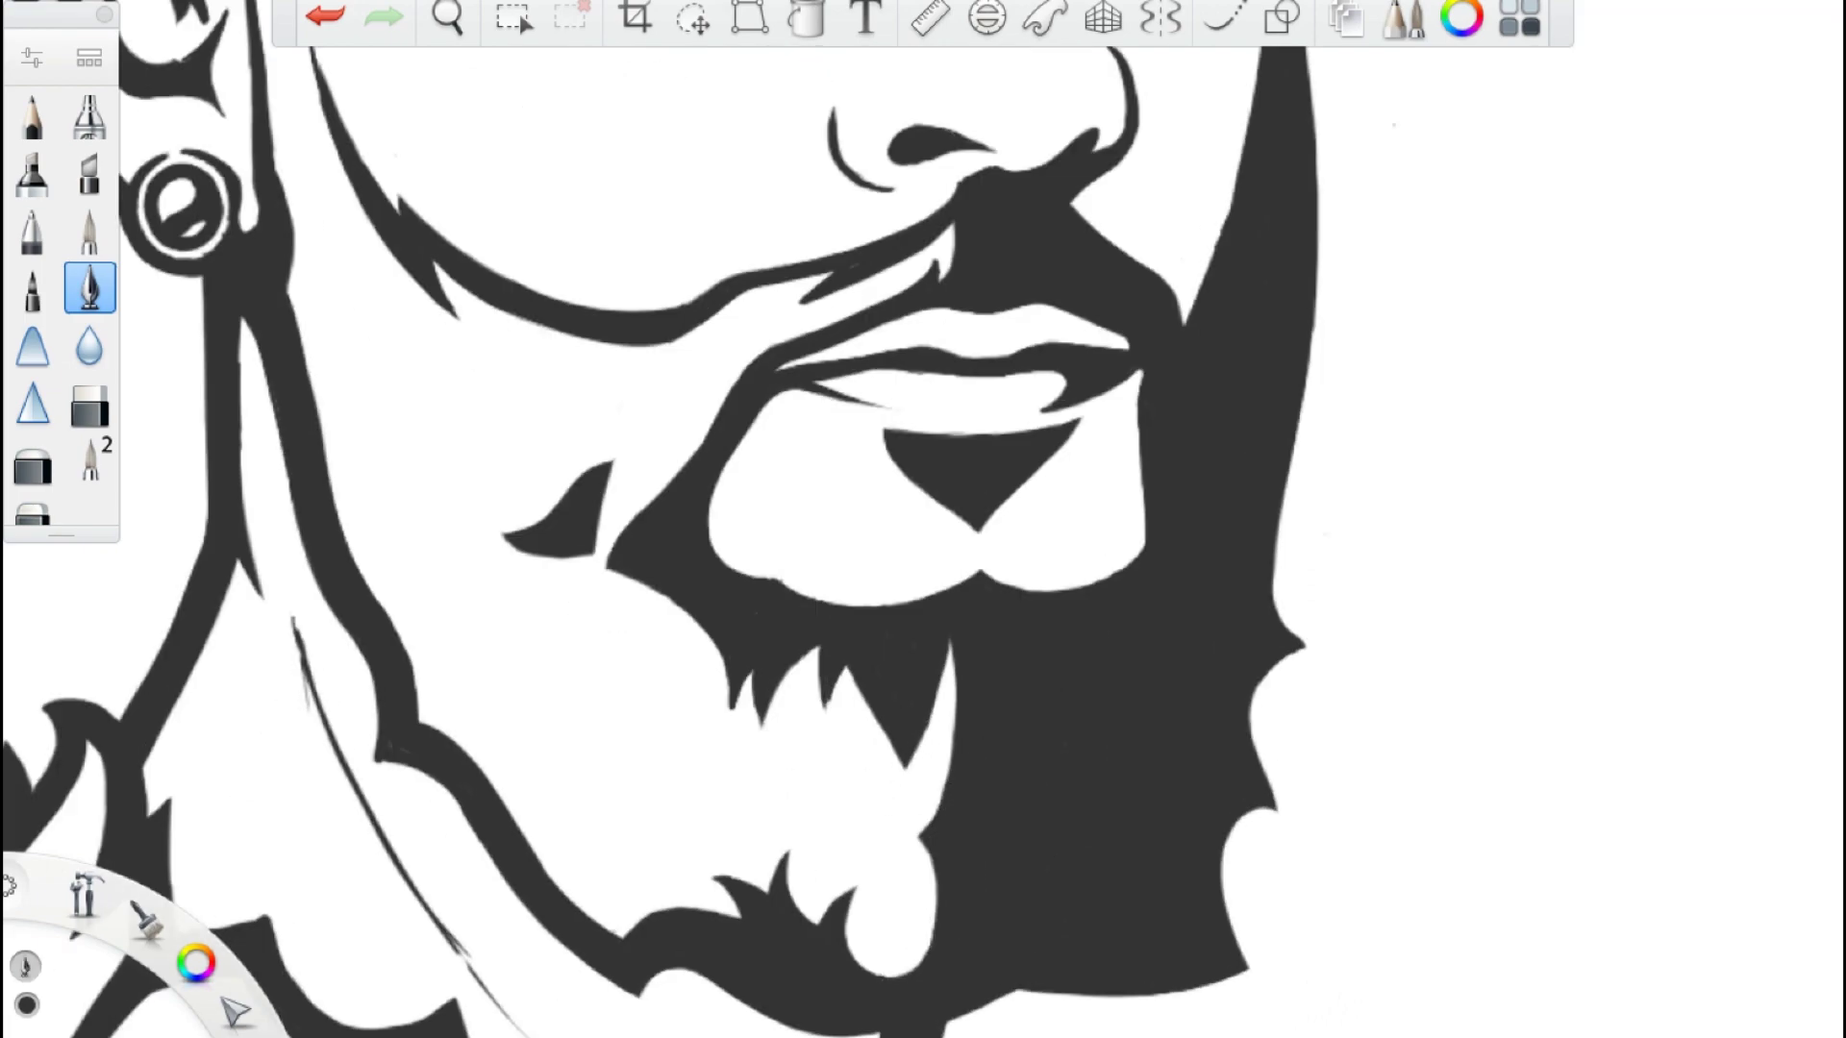
- Add a curved pointed tuft to the jawline and open a tapered gap in the cheek line of the beard
scroll(923, 519, "up", 4)
scroll(923, 520, "down", 5)
scroll(923, 519, "up", 2)
scroll(923, 519, "up", 4)
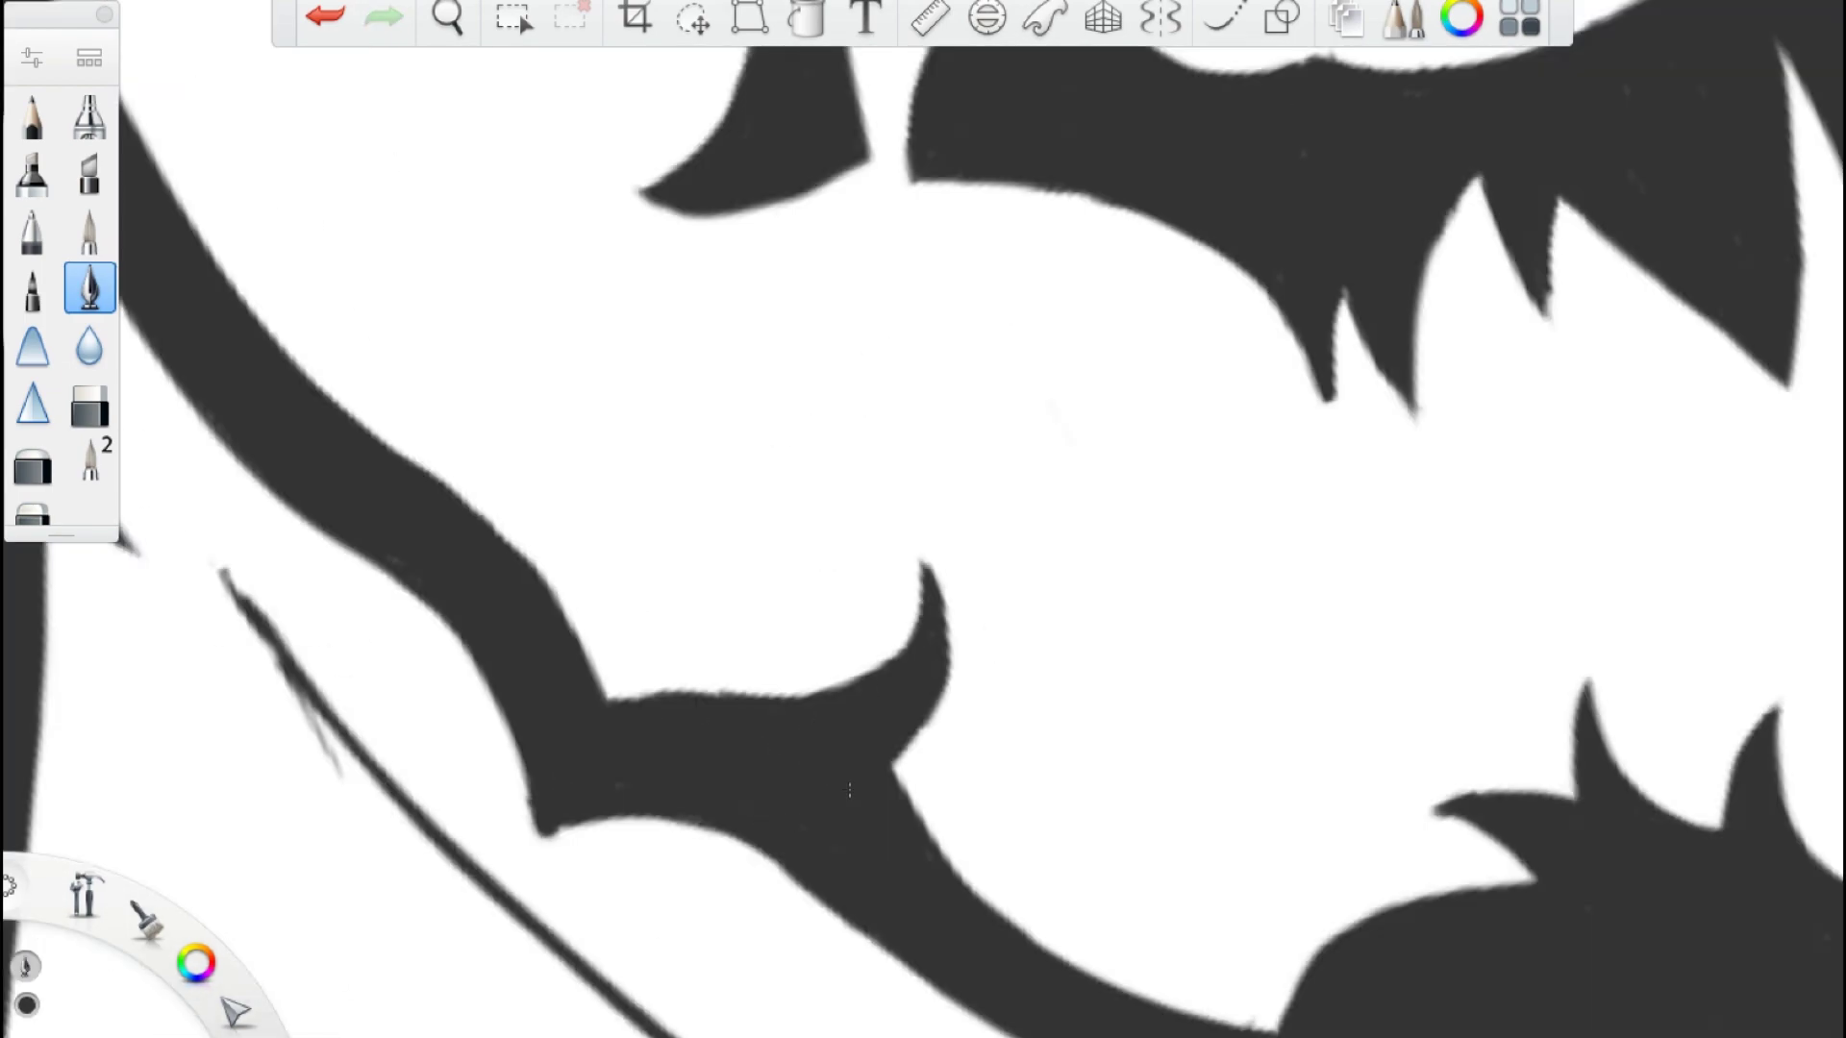
scroll(923, 520, "down", 4)
scroll(923, 519, "up", 4)
scroll(923, 520, "down", 4)
scroll(955, 779, "up", 3)
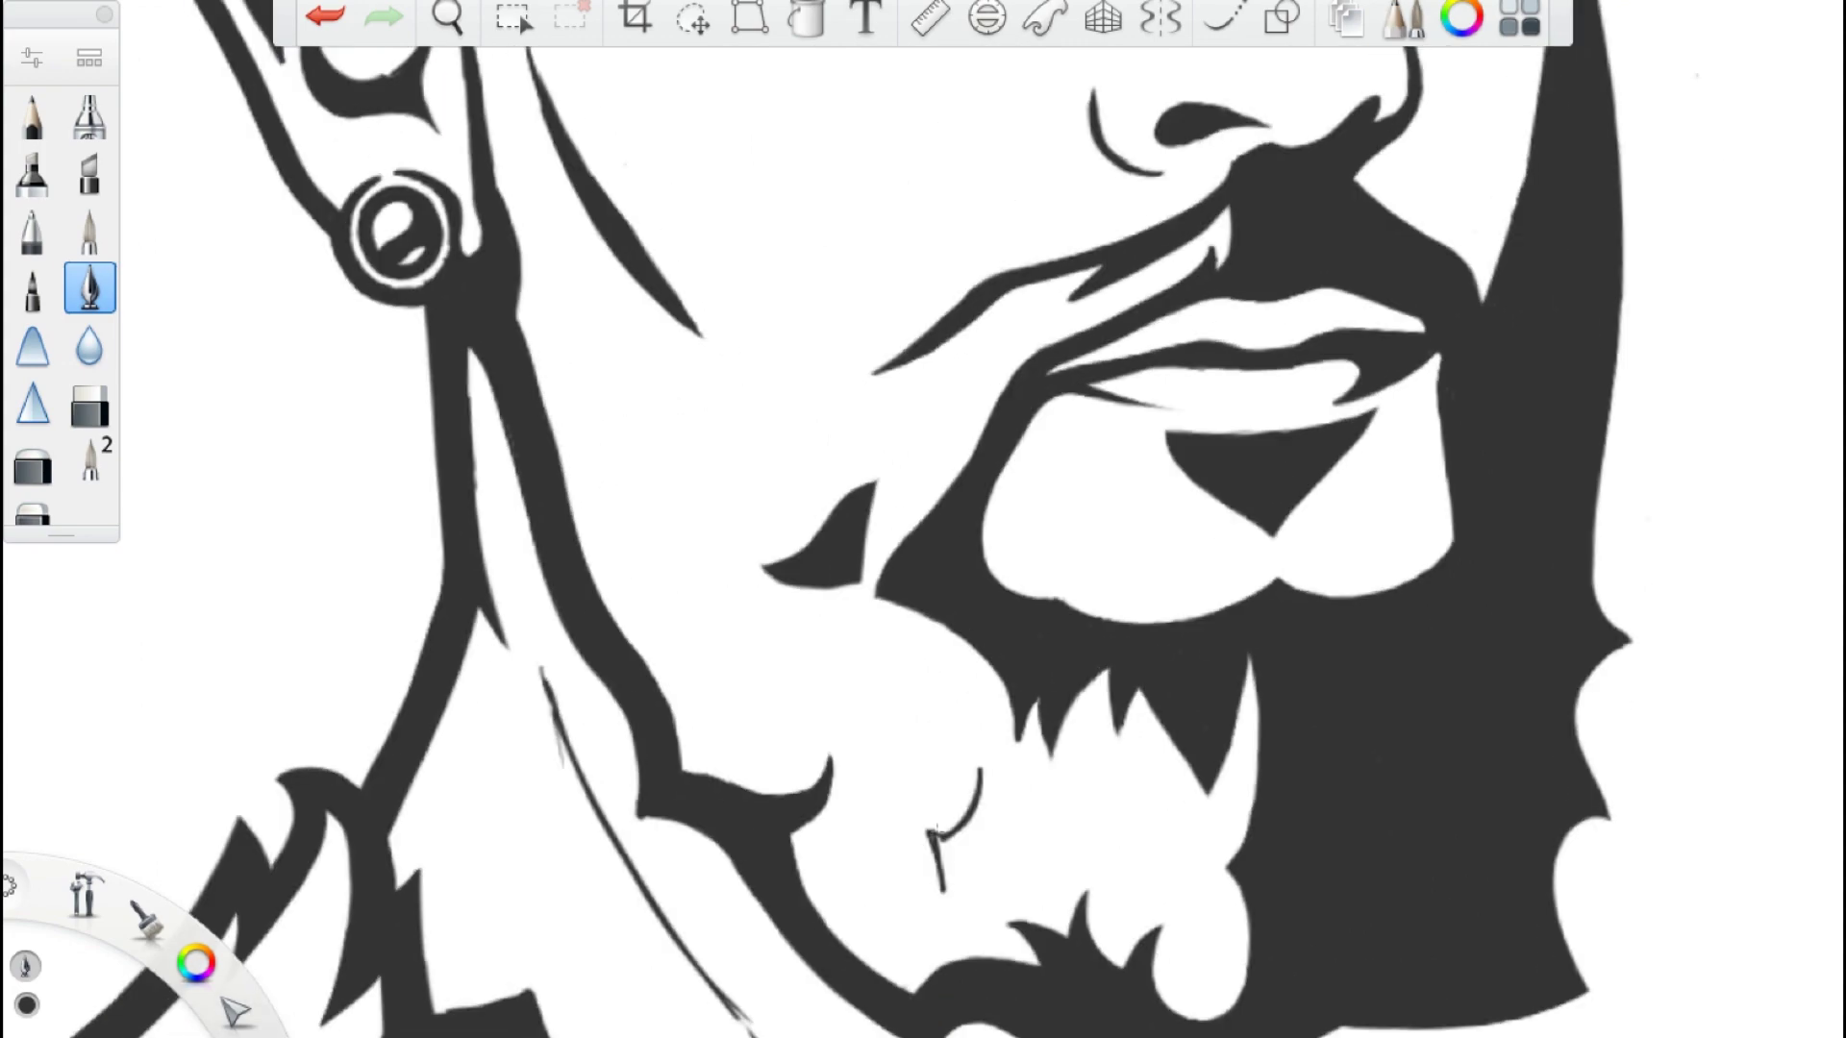
- Ink small crescent tufts in the light part of the beard and cut a tapered highlight into the adjoining shadow's edge
left_click_drag(1087, 673, 1065, 821)
scroll(913, 645, "down", 2)
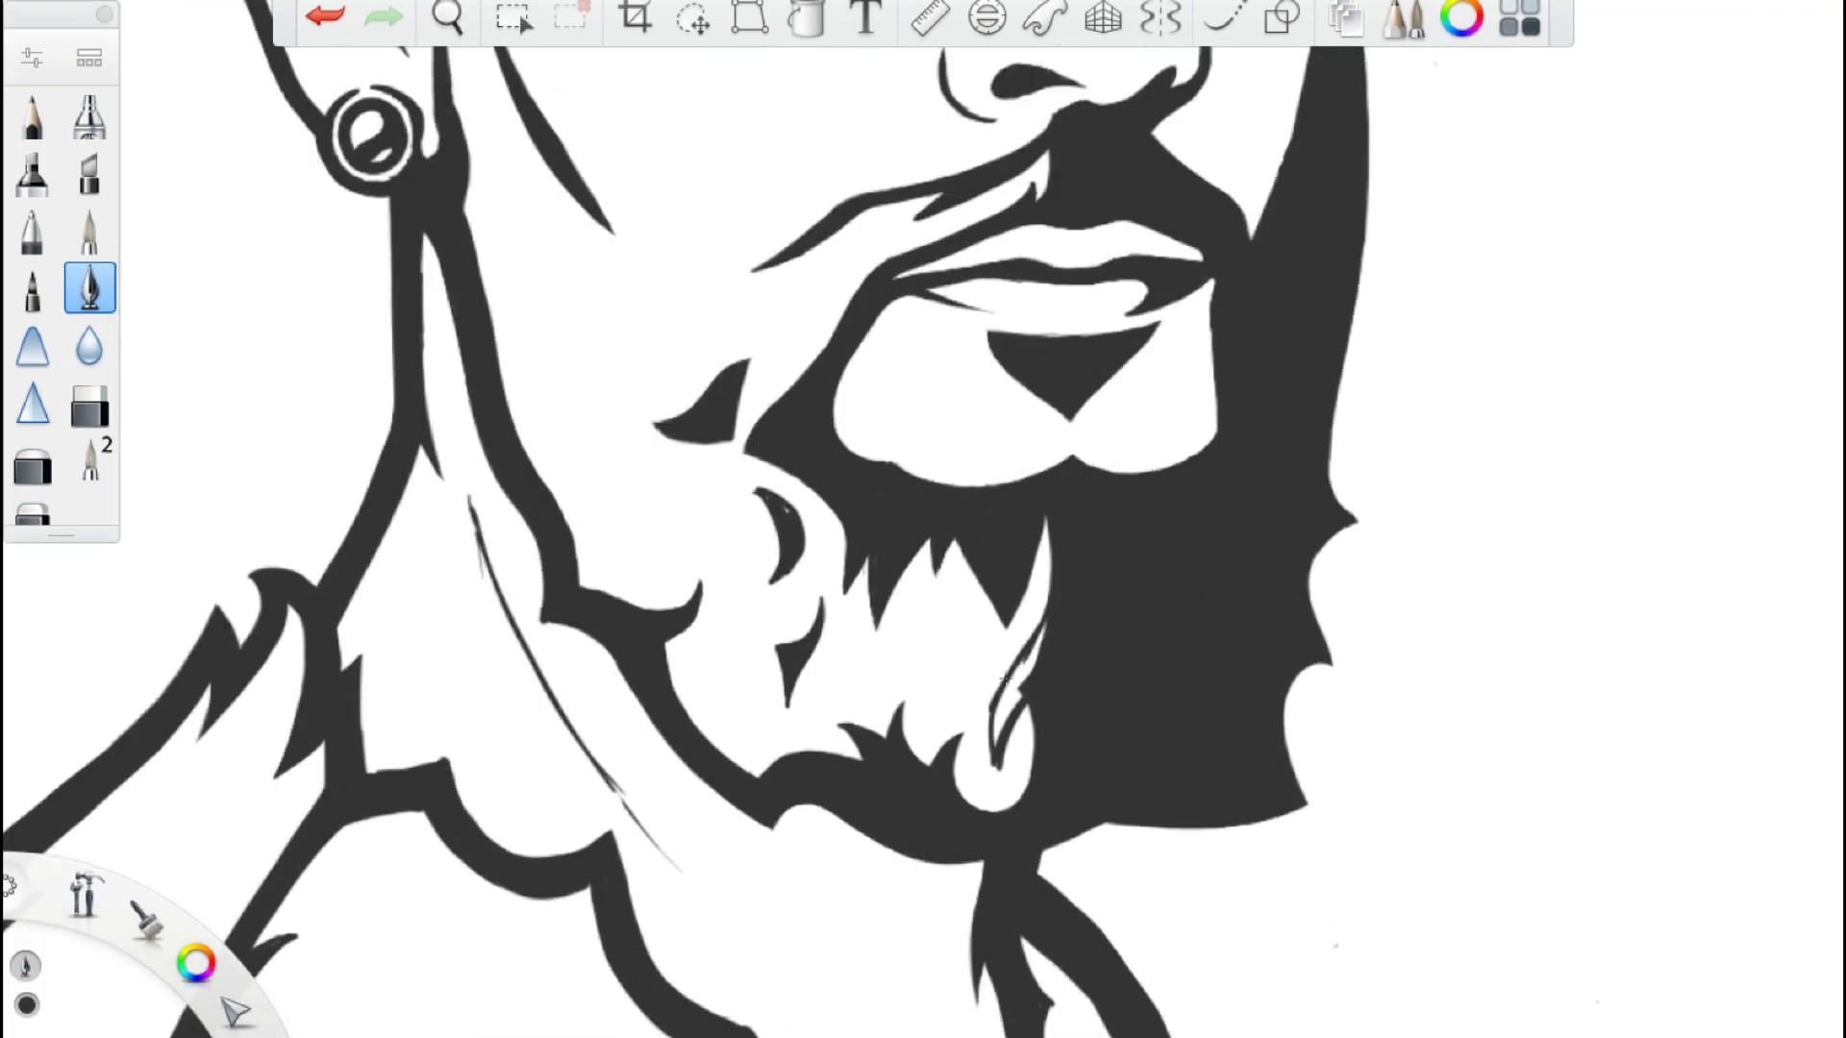
scroll(960, 530, "up", 3)
scroll(960, 530, "down", 3)
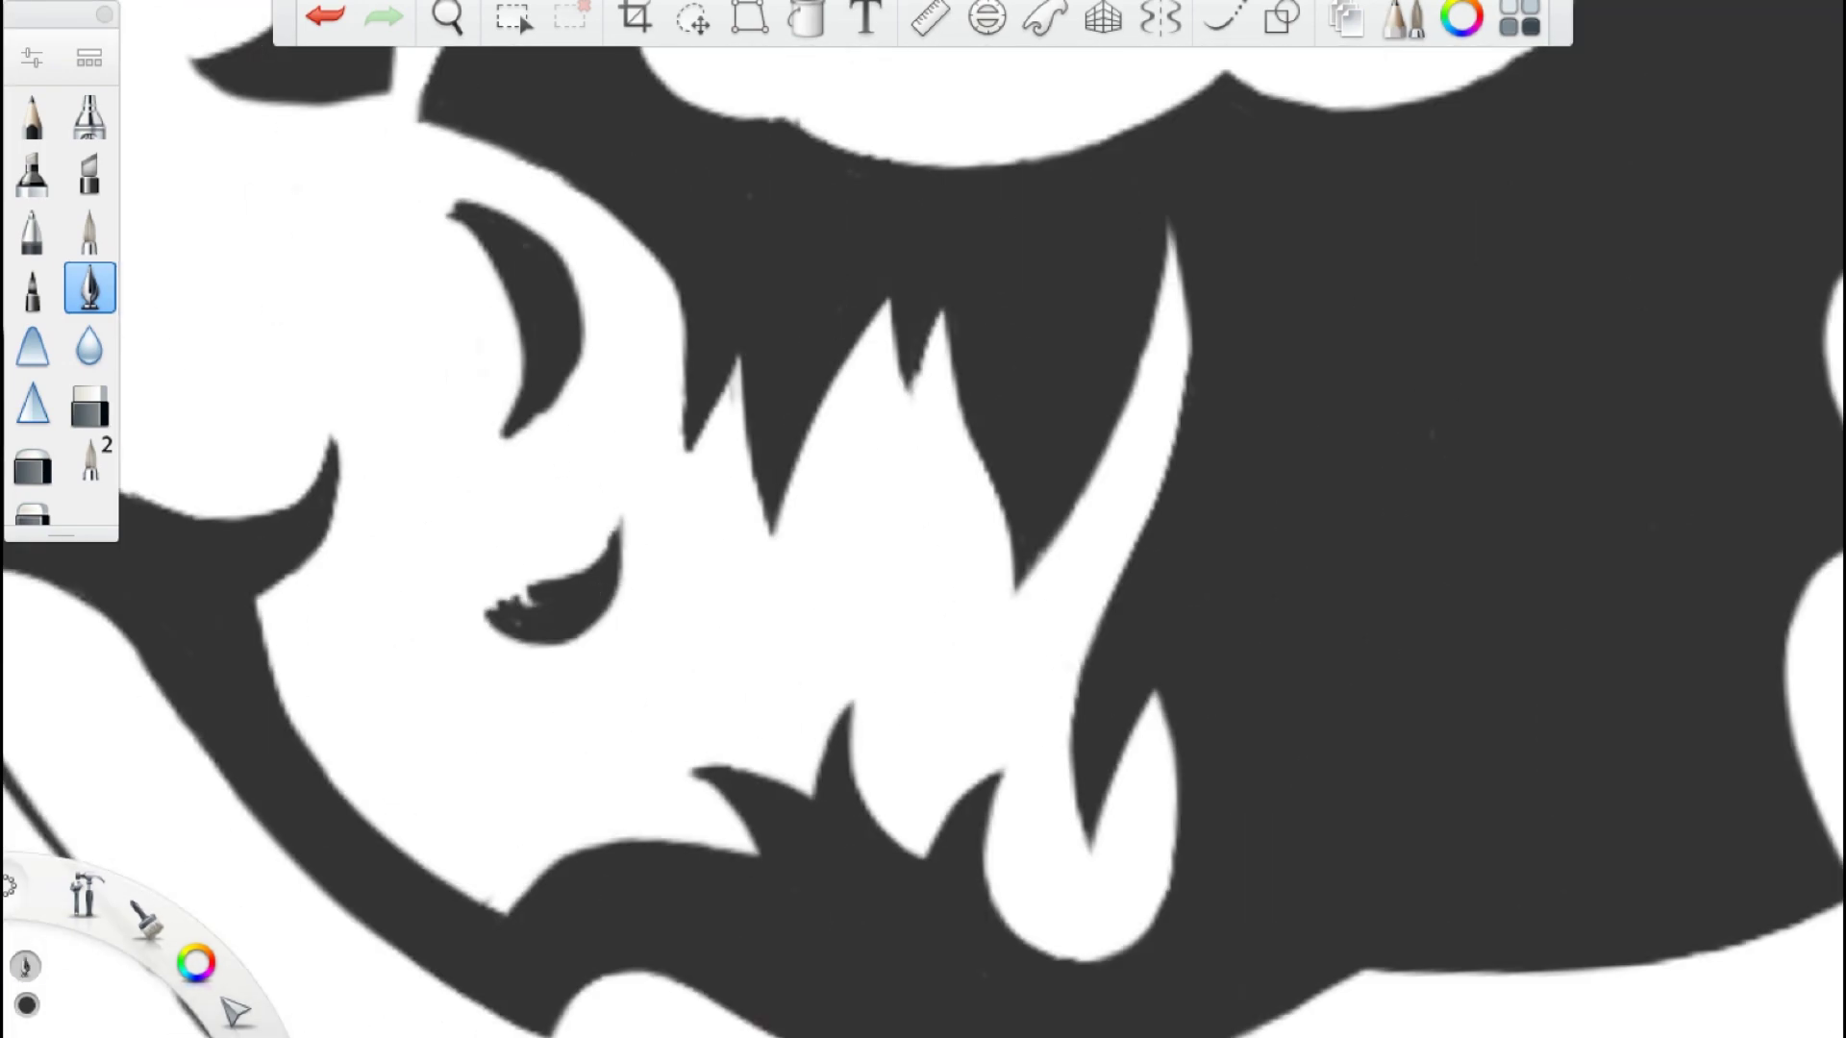
scroll(962, 519, "up", 3)
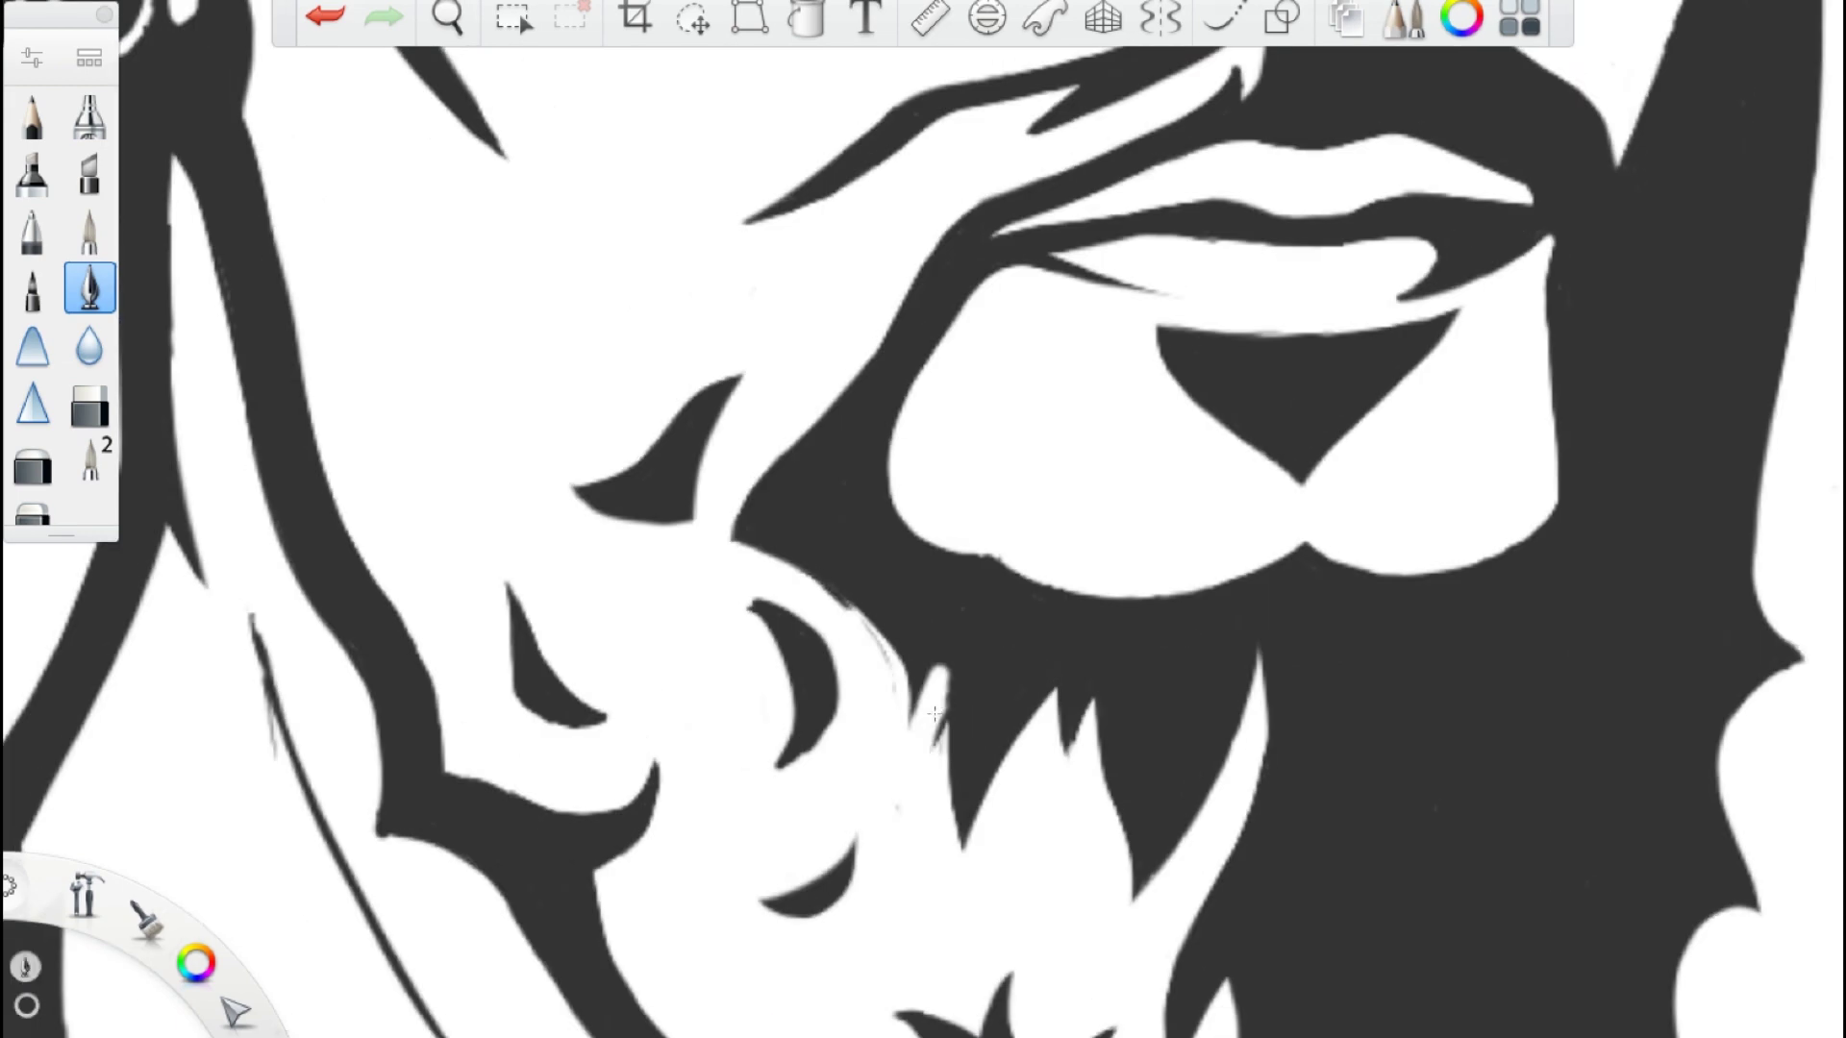
- Cut a slender white gap between the spikes of the beard shadow and refine the crescent tufts beside it
scroll(961, 519, "up", 1)
left_click_drag(962, 543, 986, 788)
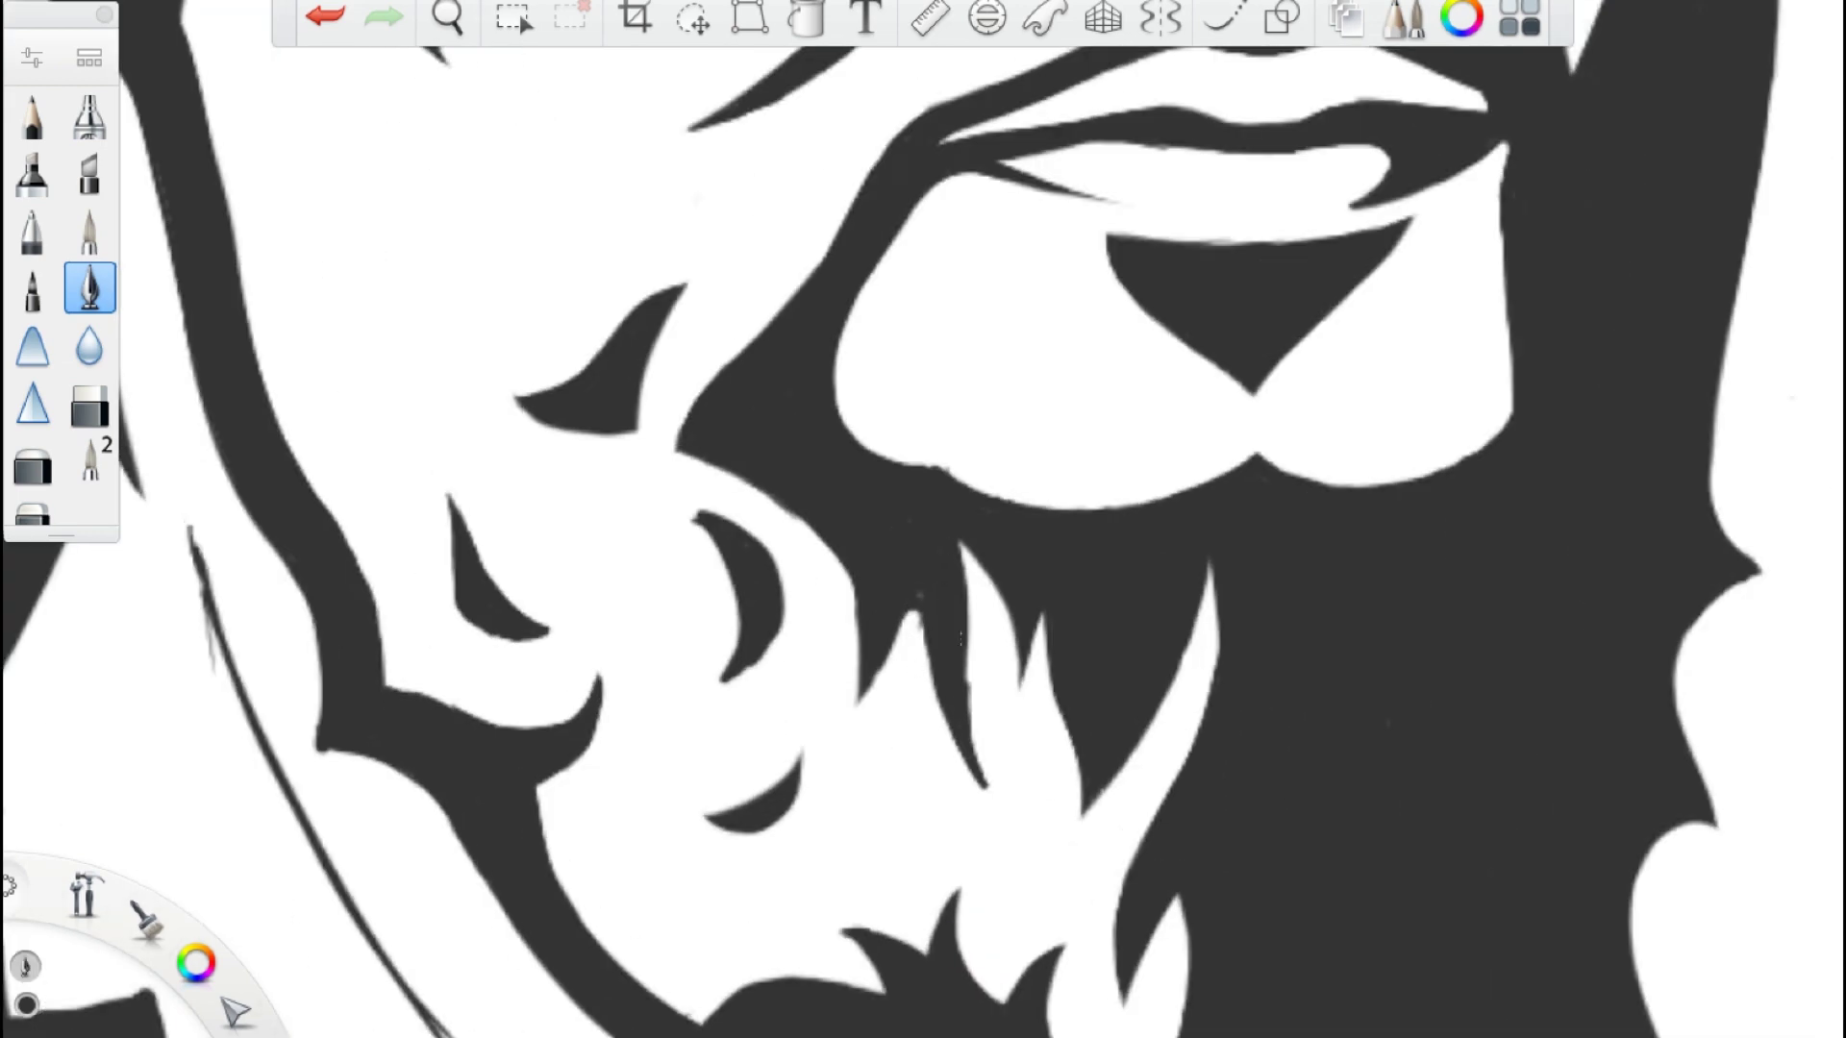
scroll(961, 519, "up", 3)
left_click_drag(1170, 882, 1202, 914)
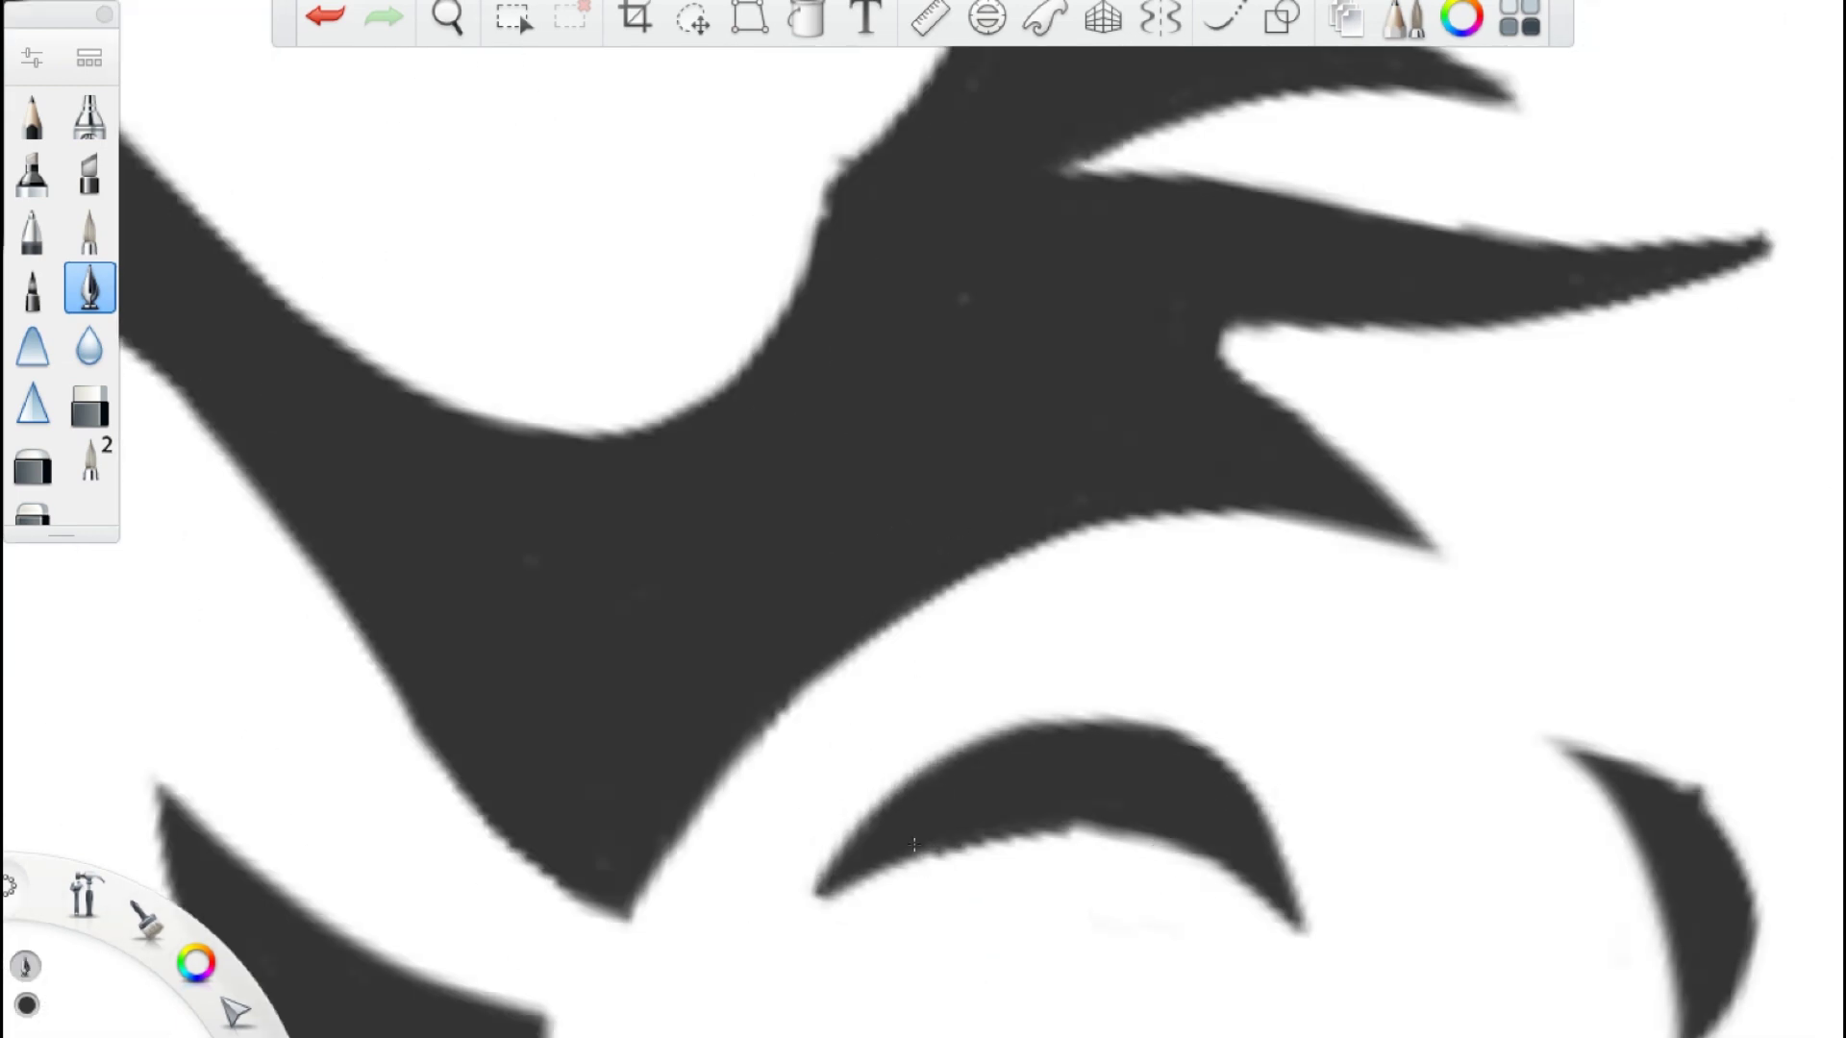
scroll(962, 519, "up", 2)
- Carve jagged and curved white highlights into the solid beard shadow and a small one into the chin patch
scroll(923, 519, "down", 3)
mouse_move(871, 399)
left_mouse_down()
mouse_move(885, 620)
mouse_move(923, 369)
left_mouse_up()
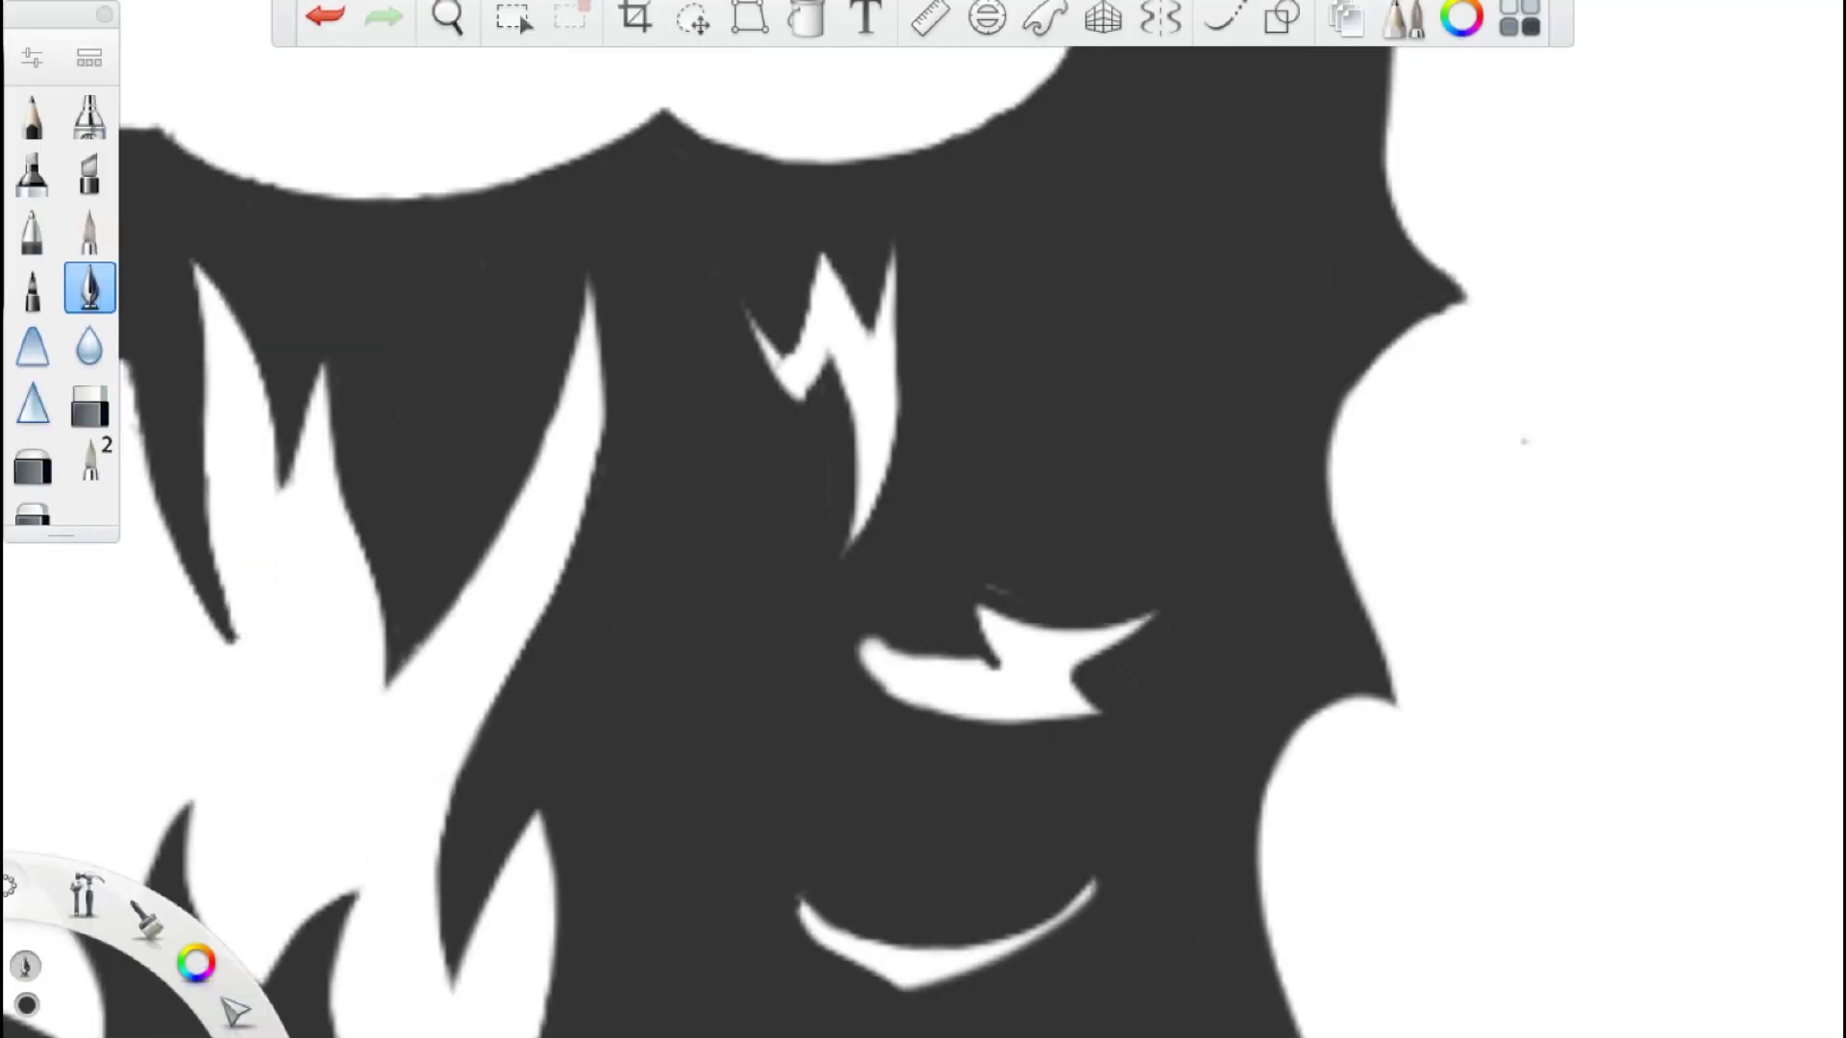
left_click_drag(603, 370, 577, 474)
key("ctrl+z")
key("ctrl+z")
scroll(923, 519, "down", 3)
scroll(924, 519, "up", 3)
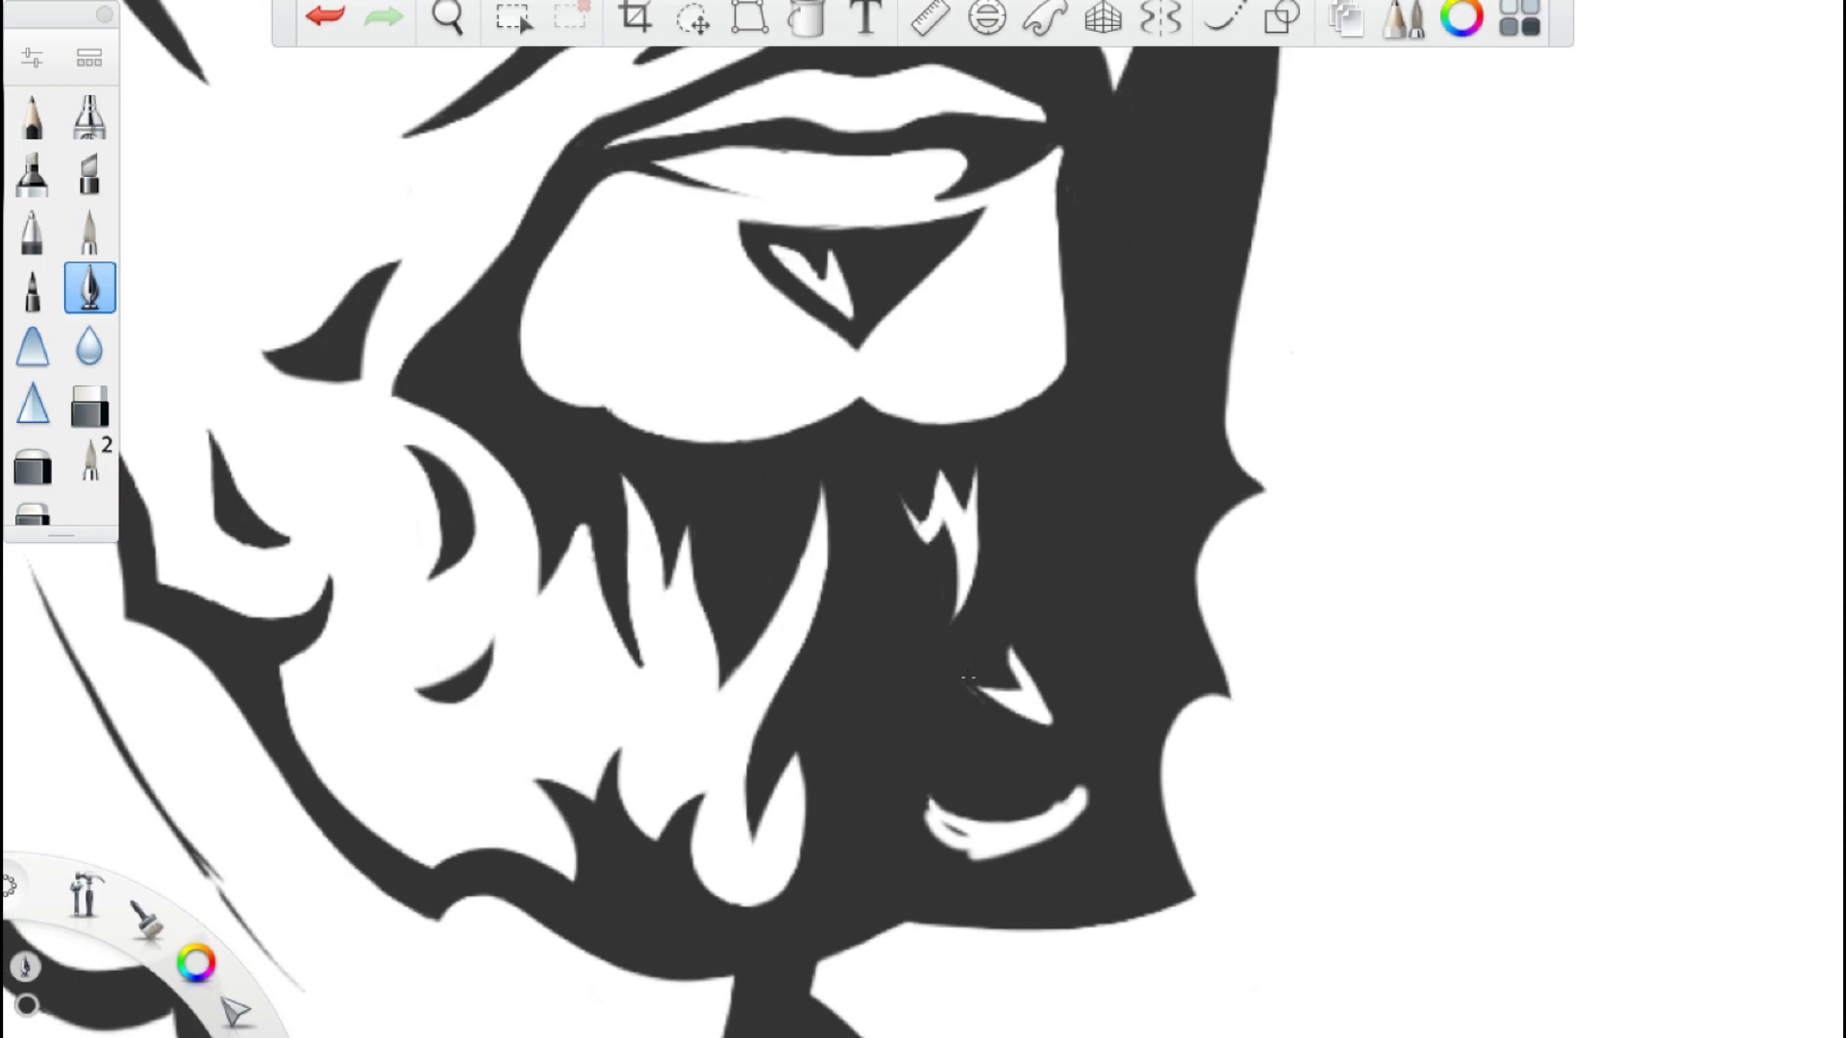
- Replace the jagged highlight beneath the chin with two tapered white strands in the beard shadow
scroll(923, 519, "up", 2)
scroll(923, 519, "up", 2)
scroll(923, 519, "down", 3)
left_click_drag(995, 399, 995, 605)
left_click_drag(1087, 432, 1063, 654)
key("ctrl+z")
key("ctrl+z")
key("ctrl+z")
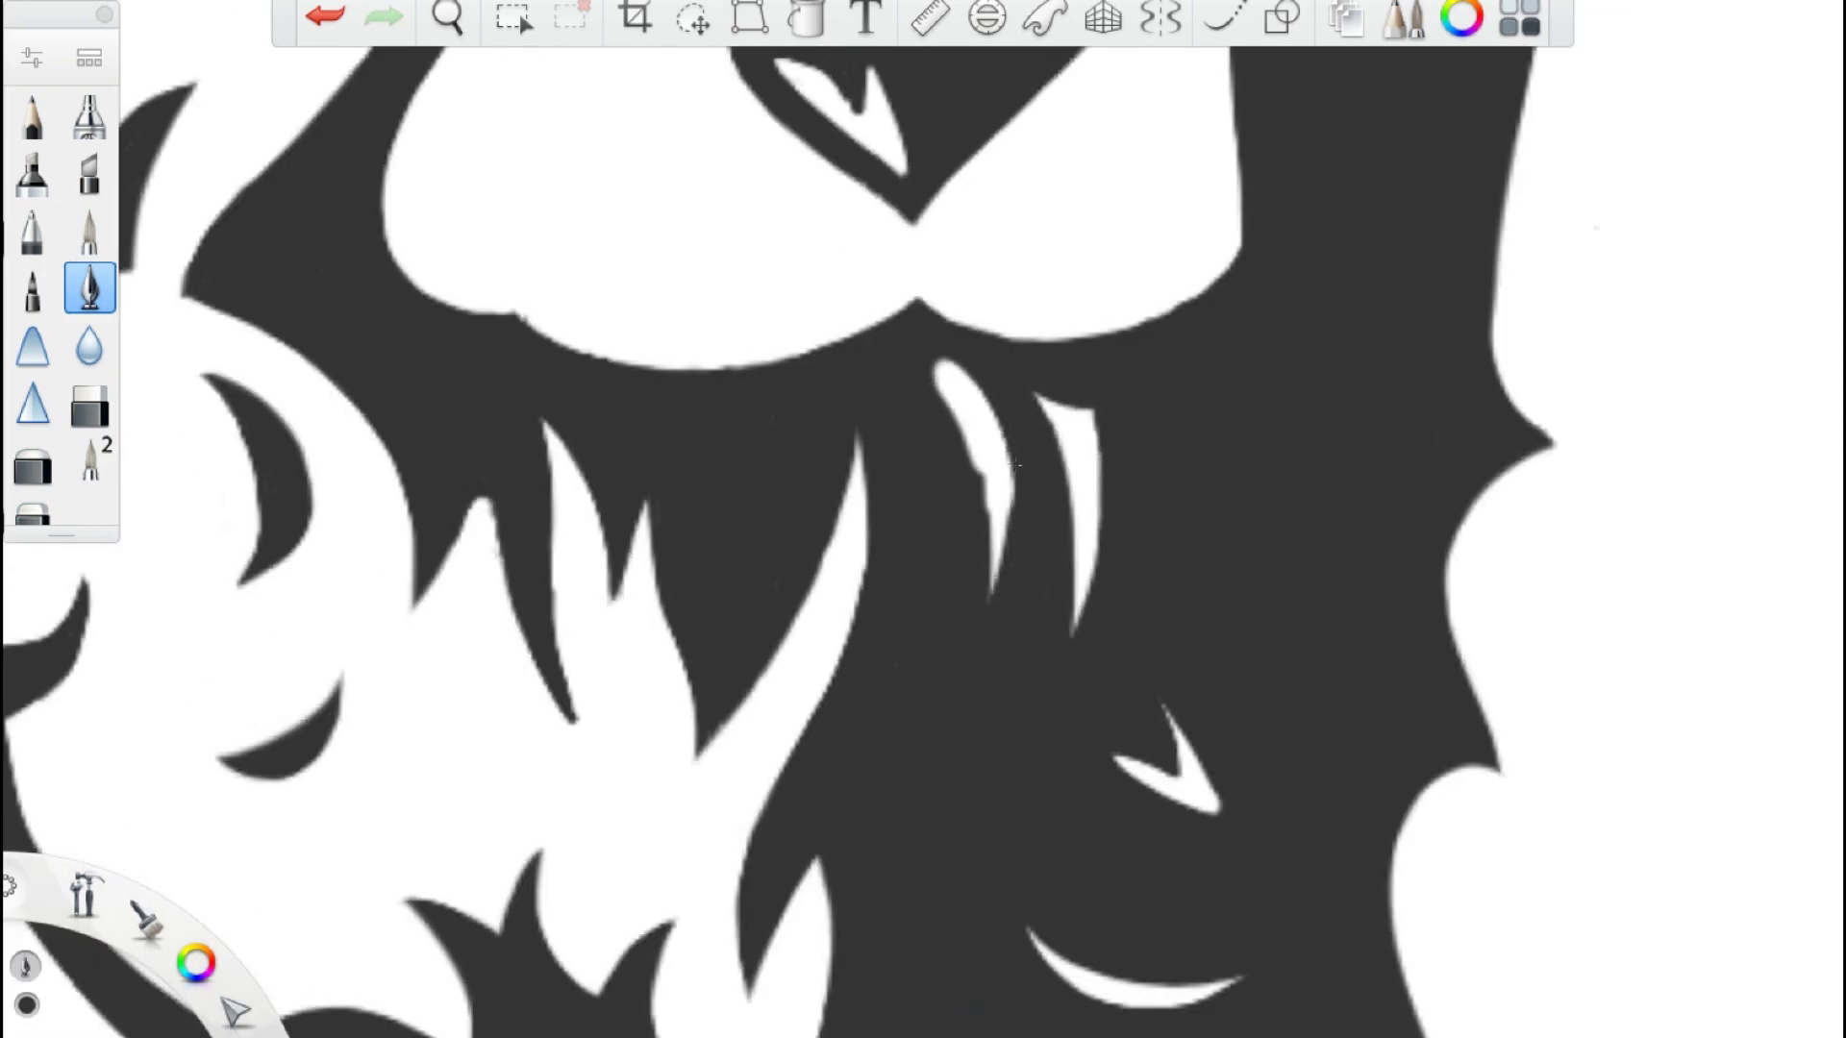
- Rework the white strands beneath the chin into one compact forked highlight
scroll(1173, 662, "up", 2)
scroll(1173, 662, "down", 2)
key("ctrl+shift+z")
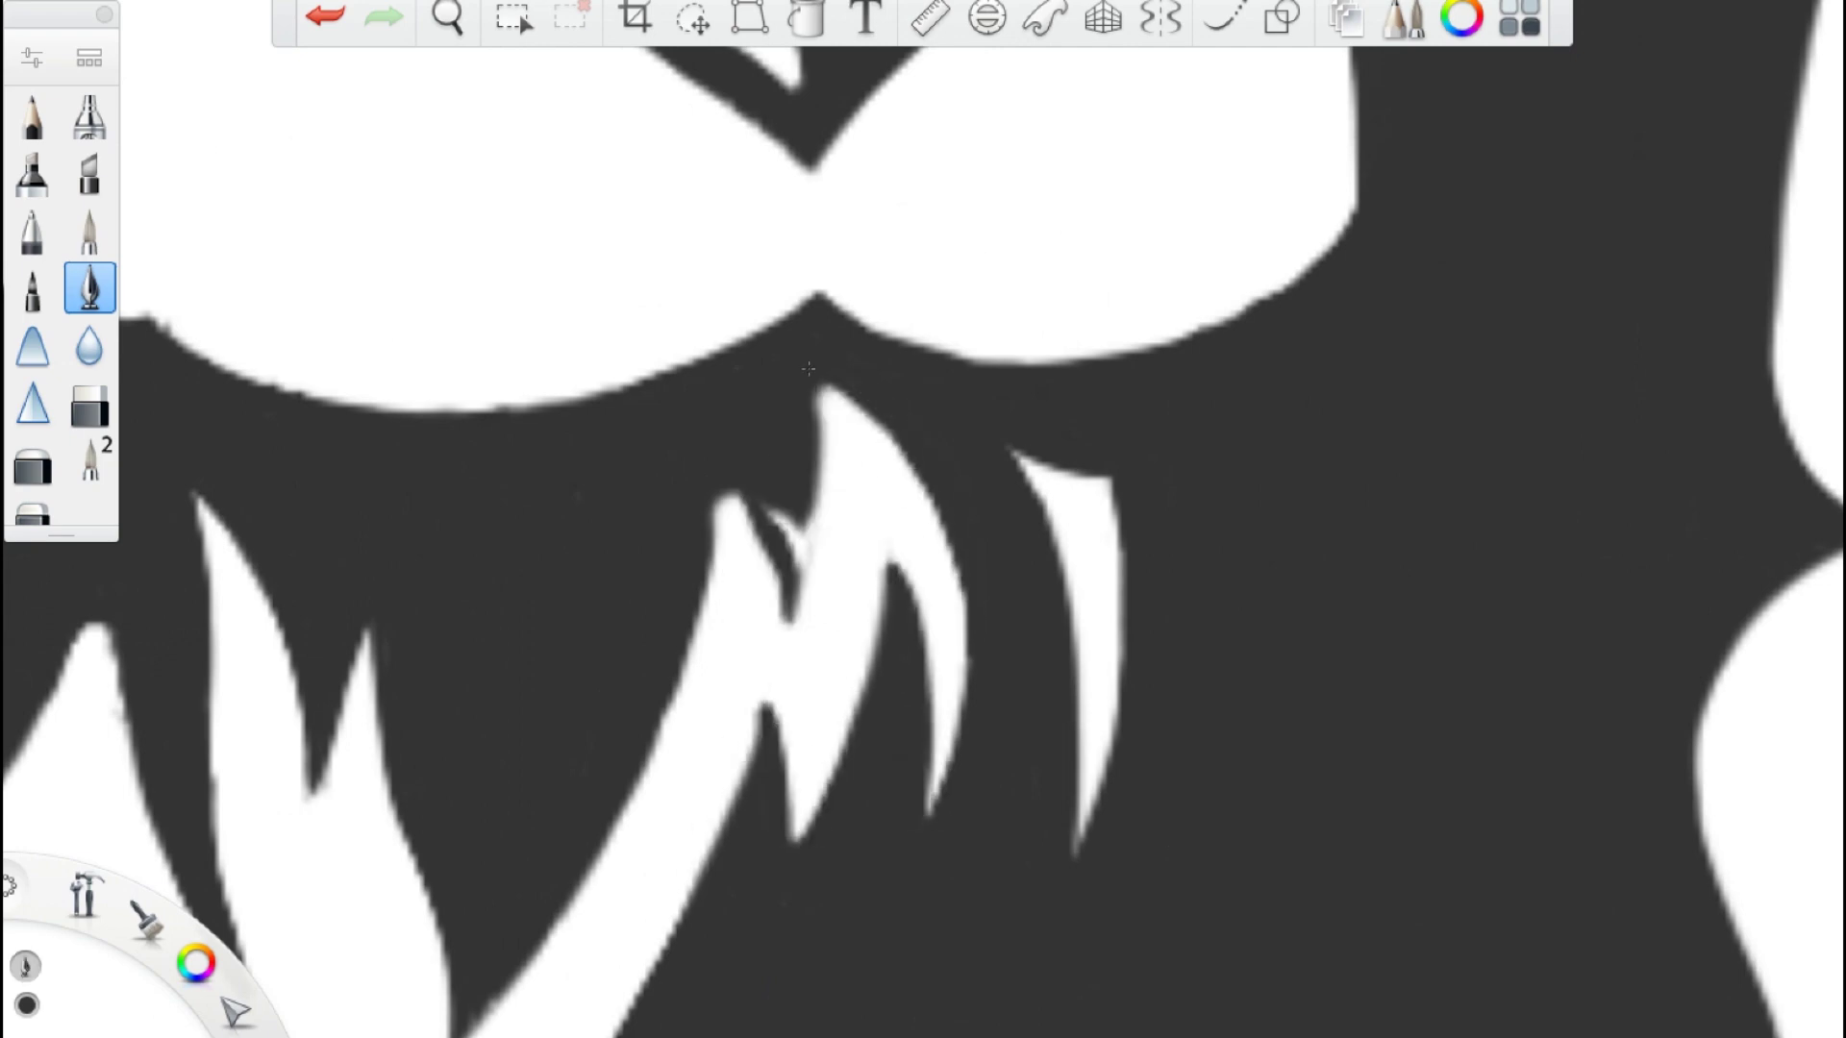
key("ctrl+z")
scroll(1173, 661, "down", 1)
key("ctrl+shift+z")
key("ctrl+shift+z")
key("ctrl+shift+z")
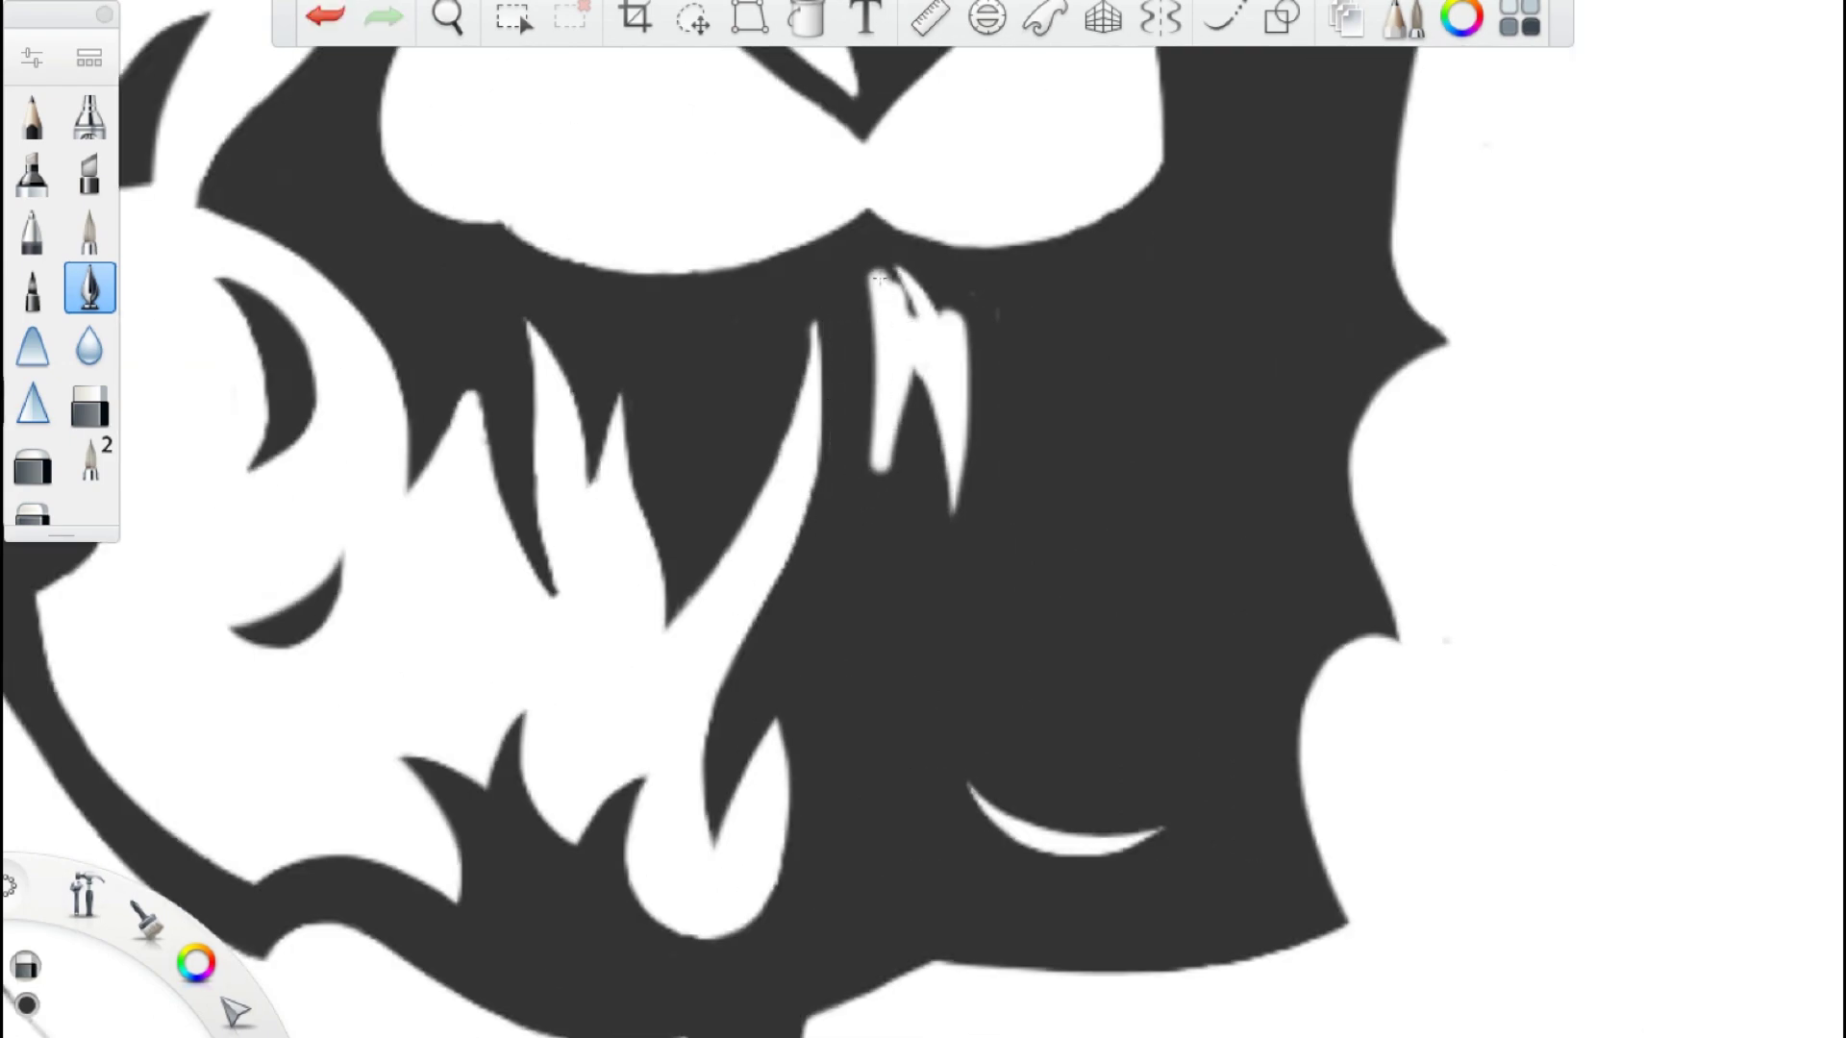
- Carve a small curved highlight into the lower beard shadow and extend the rounded white gap with a pointed tip
left_click_drag(1105, 577, 1058, 644)
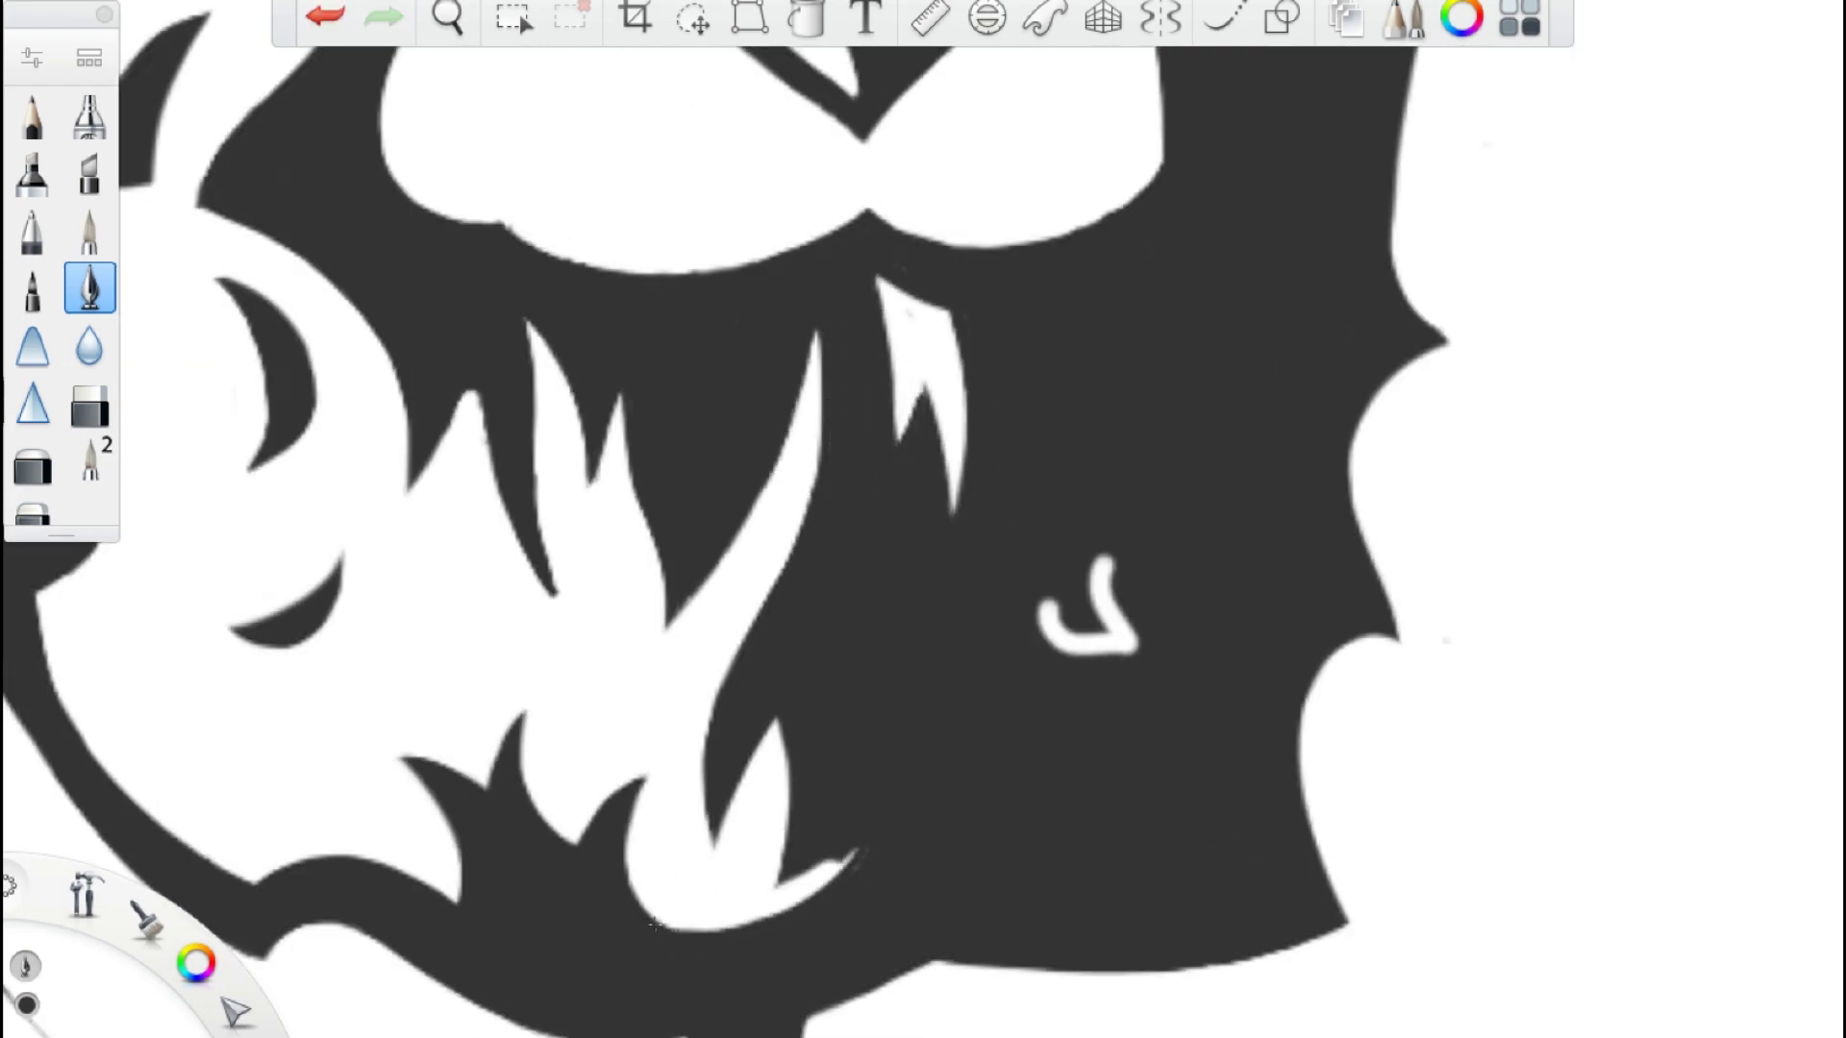
scroll(1017, 632, "up", 2)
key("ctrl+z")
key("ctrl+z")
scroll(1017, 632, "down", 5)
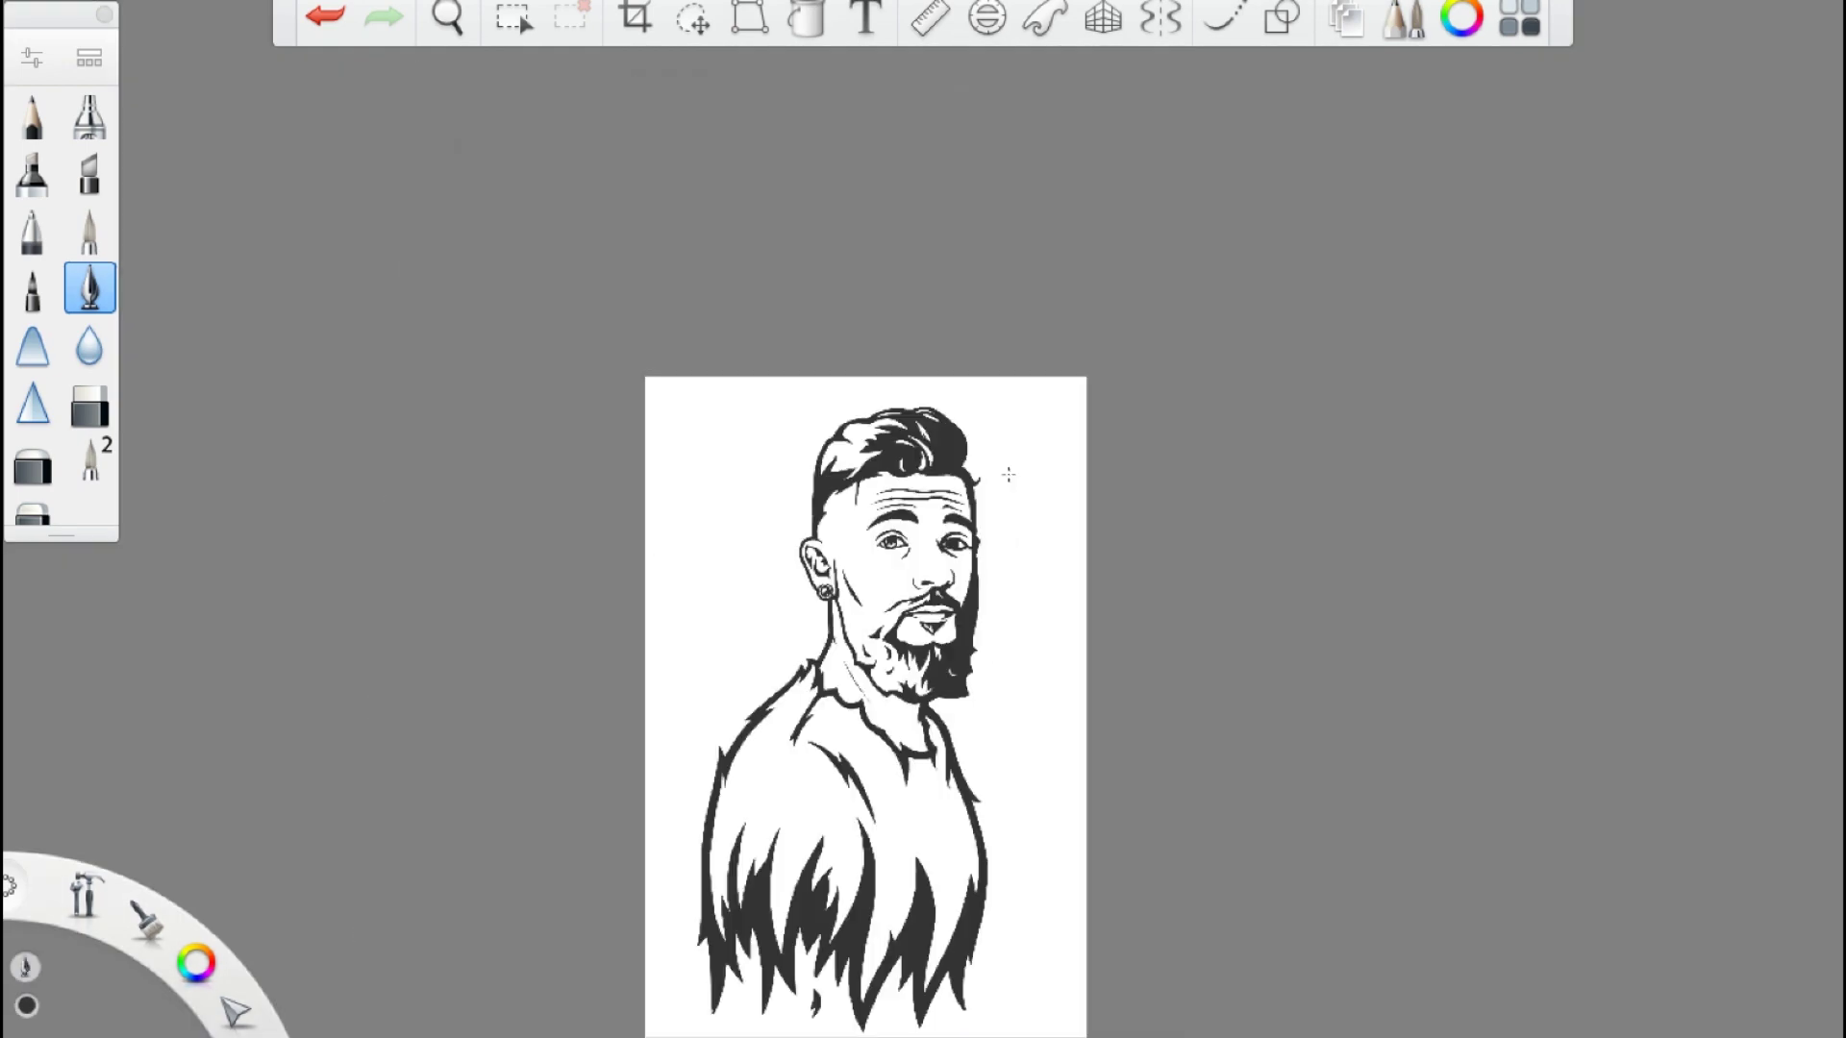
- Refine the pointed tufts along the edge of the dark hair mass
scroll(1012, 328, "up", 5)
scroll(1012, 328, "down", 4)
scroll(328, 940, "up", 6)
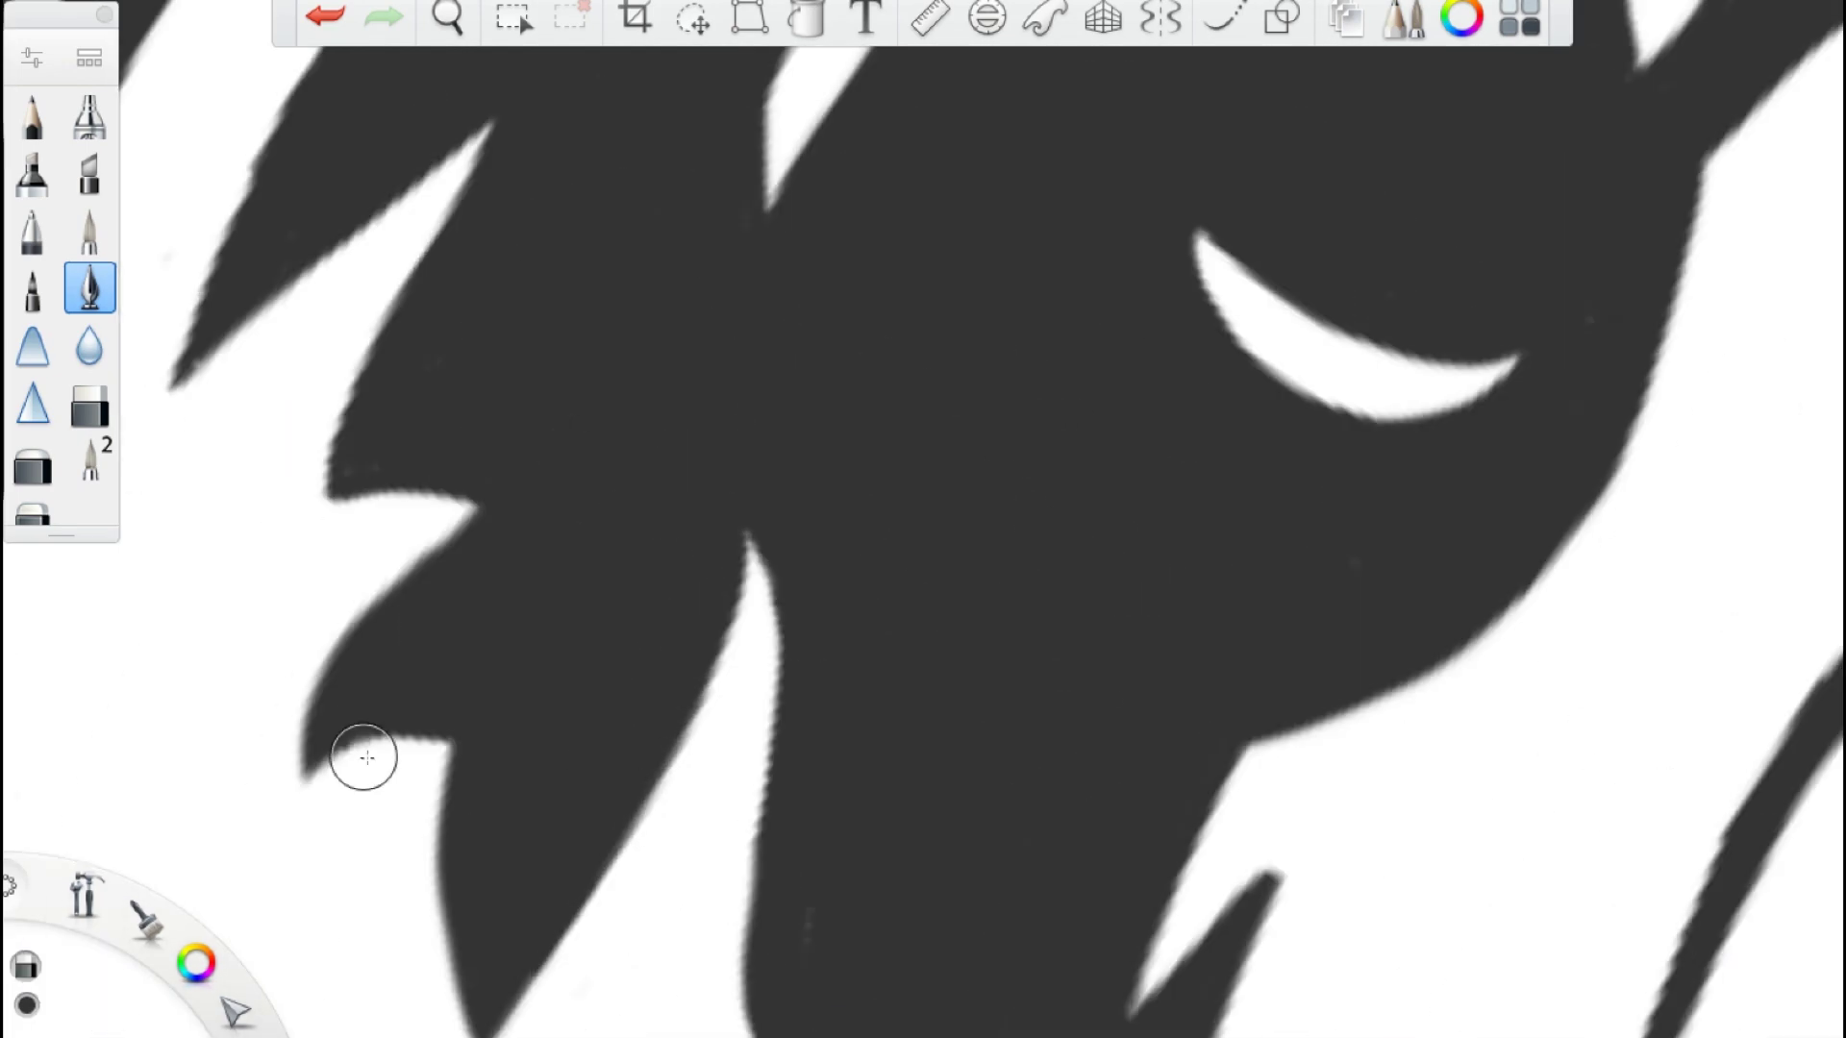
scroll(923, 519, "down", 5)
- Extend and fill the dark shadow shapes inside the ear, leaving small white highlights
scroll(1004, 692, "up", 5)
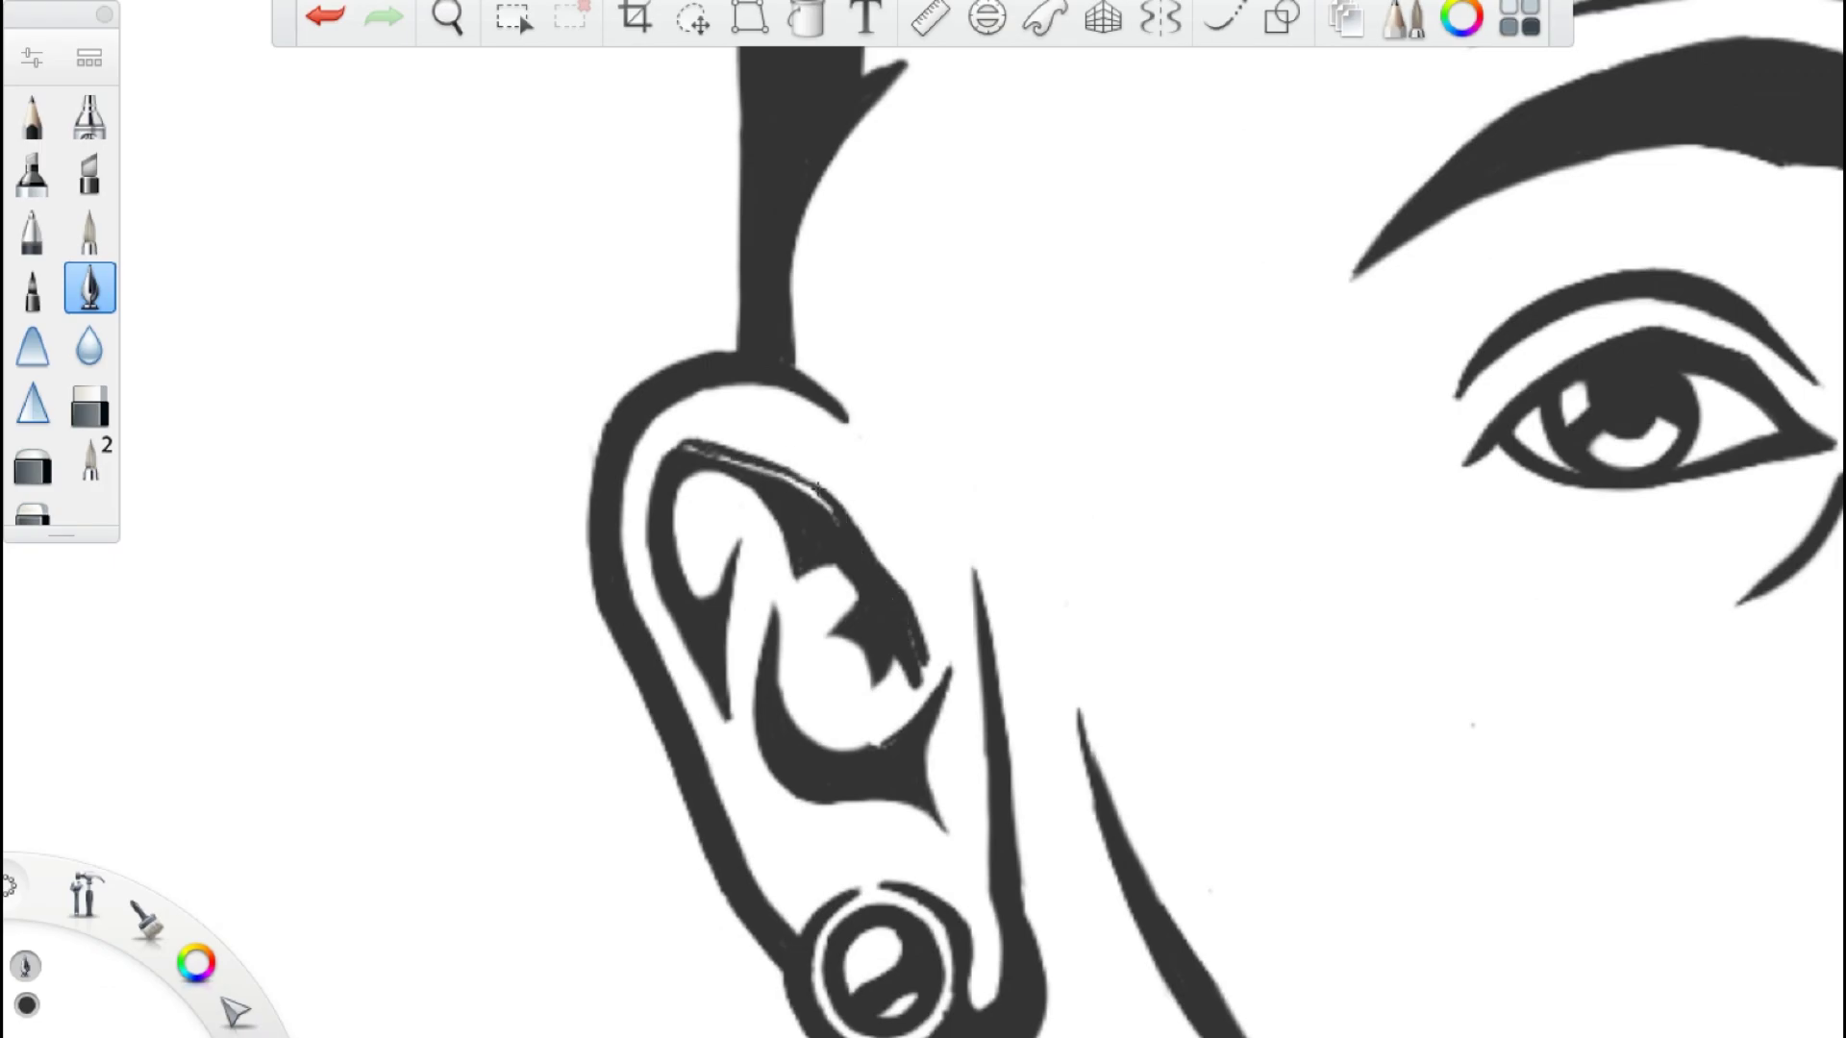
scroll(769, 625, "up", 3)
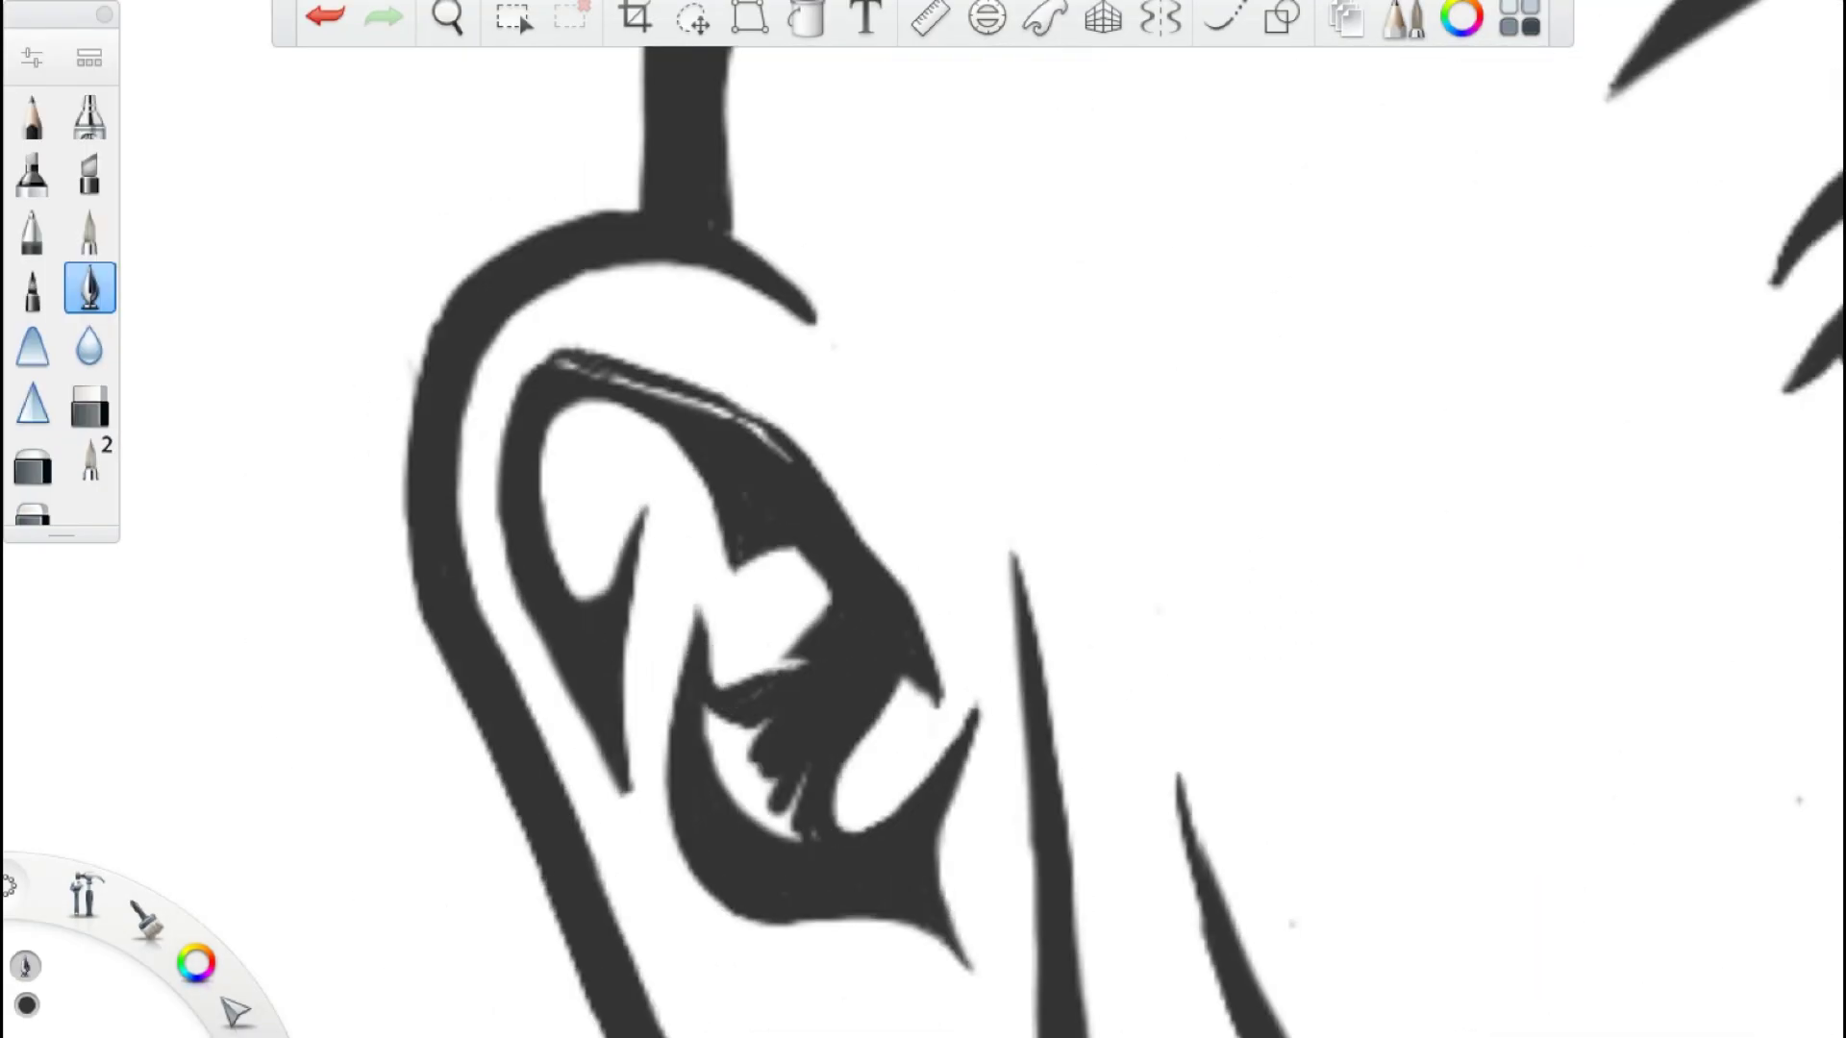
left_click_drag(730, 731, 798, 817)
left_click_drag(633, 478, 582, 587)
- Clean up the round earring's rings and thicken the earlobe outline around it
scroll(582, 586, "down", 5)
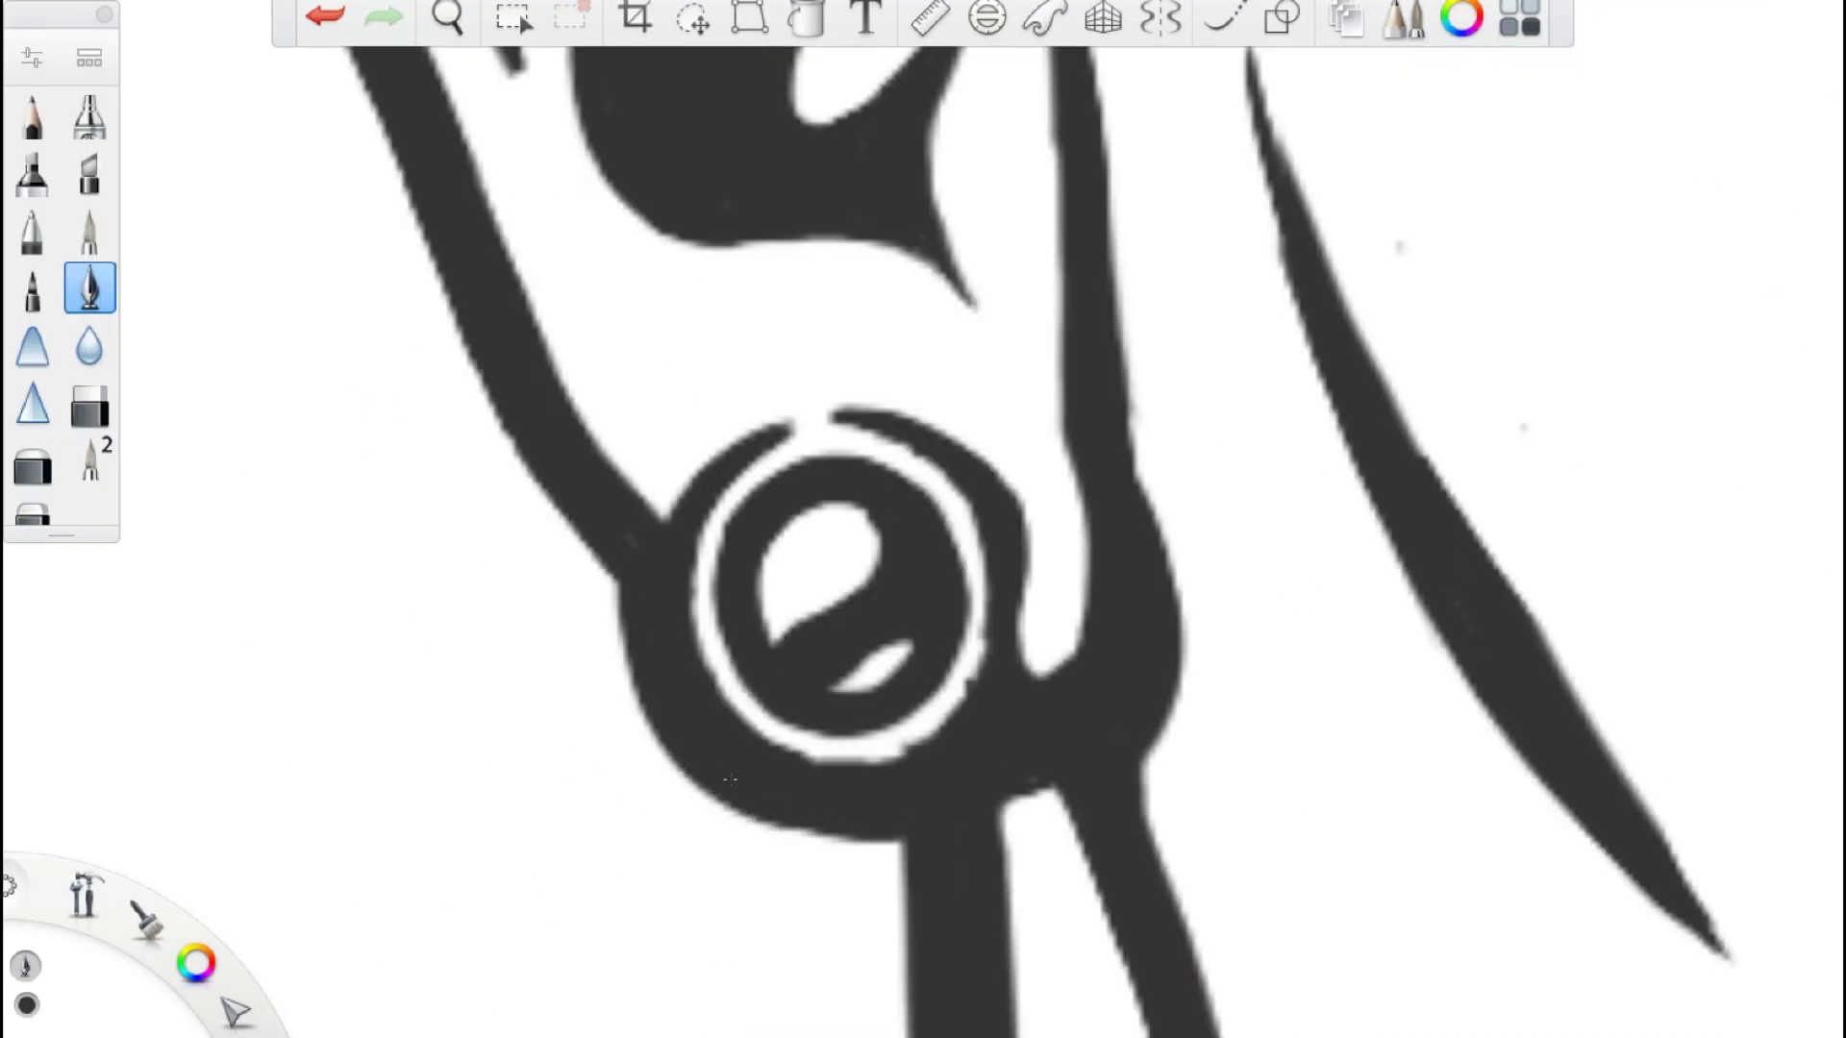
scroll(581, 586, "down", 3)
scroll(442, 454, "up", 5)
scroll(442, 455, "down", 6)
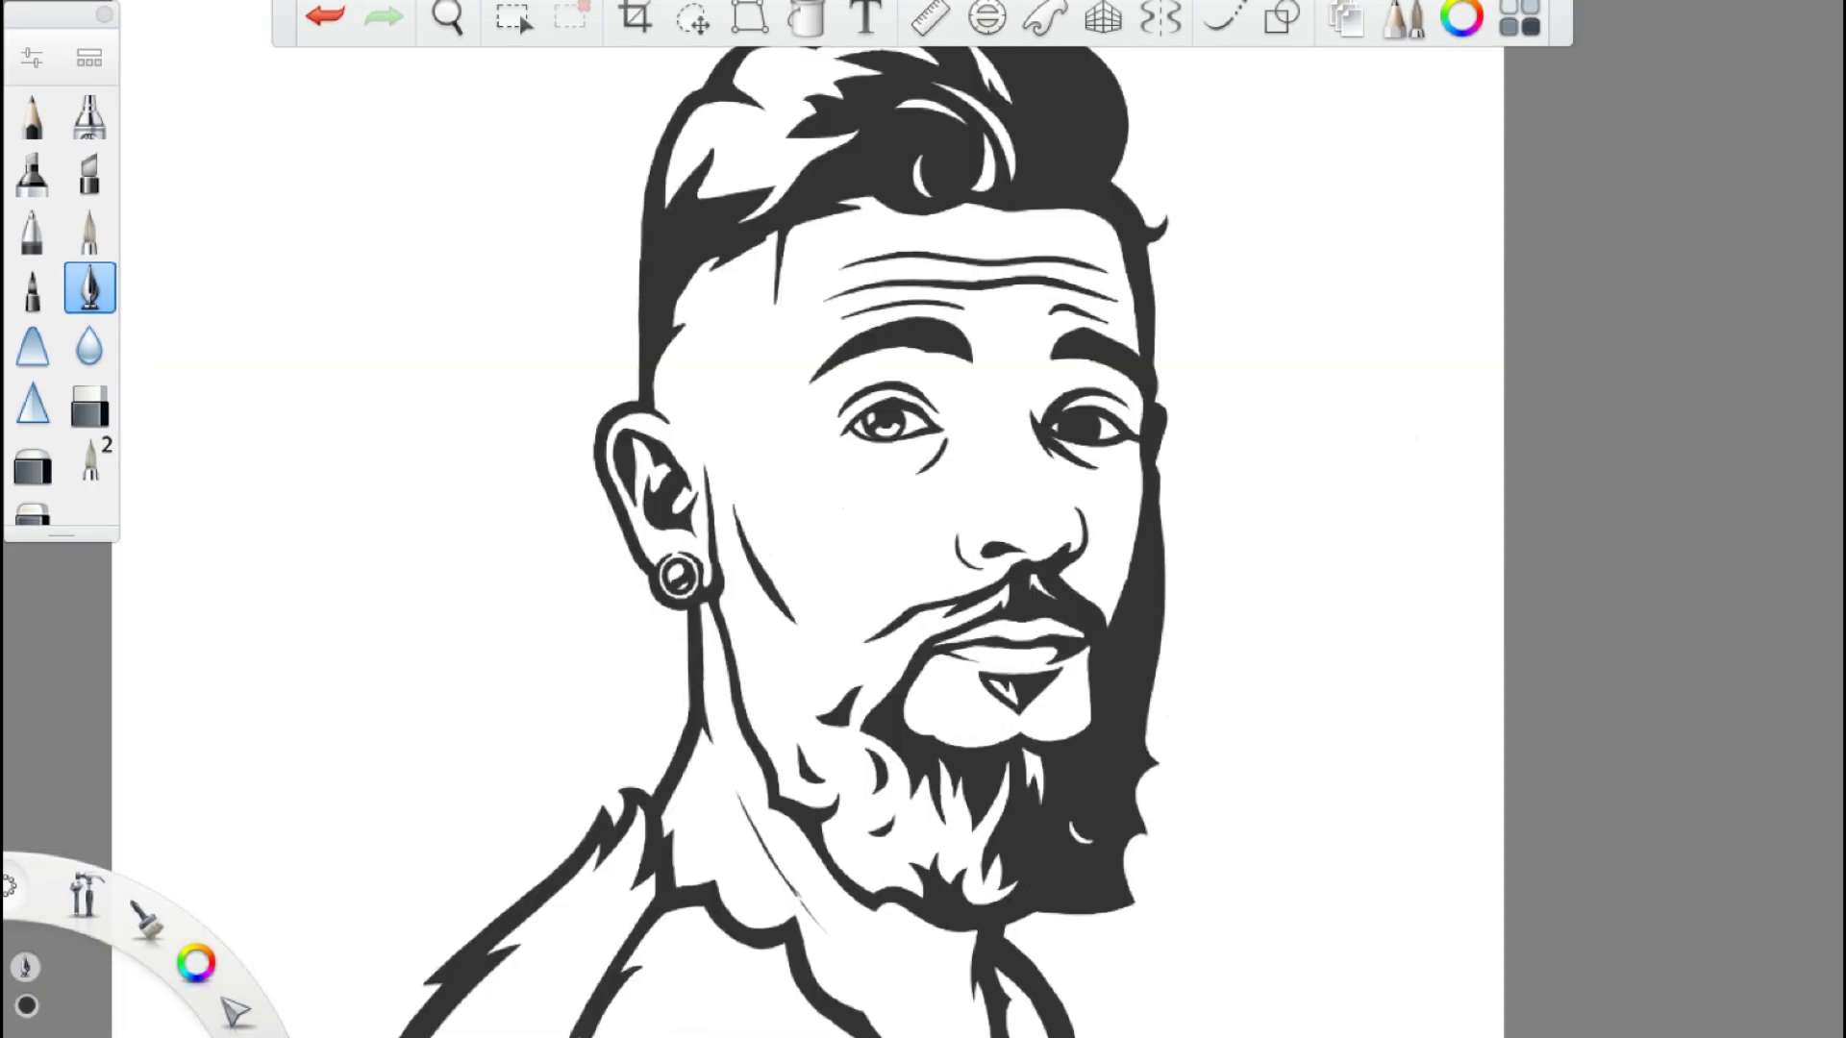
- Refine the eye's inner corner and ink a short tapered mark between it and the nose bridge
scroll(664, 447, "up", 5)
scroll(740, 274, "up", 3)
mouse_move(731, 500)
left_mouse_down()
mouse_move(750, 404)
mouse_move(711, 332)
left_mouse_up()
scroll(923, 519, "down", 5)
scroll(788, 404, "up", 8)
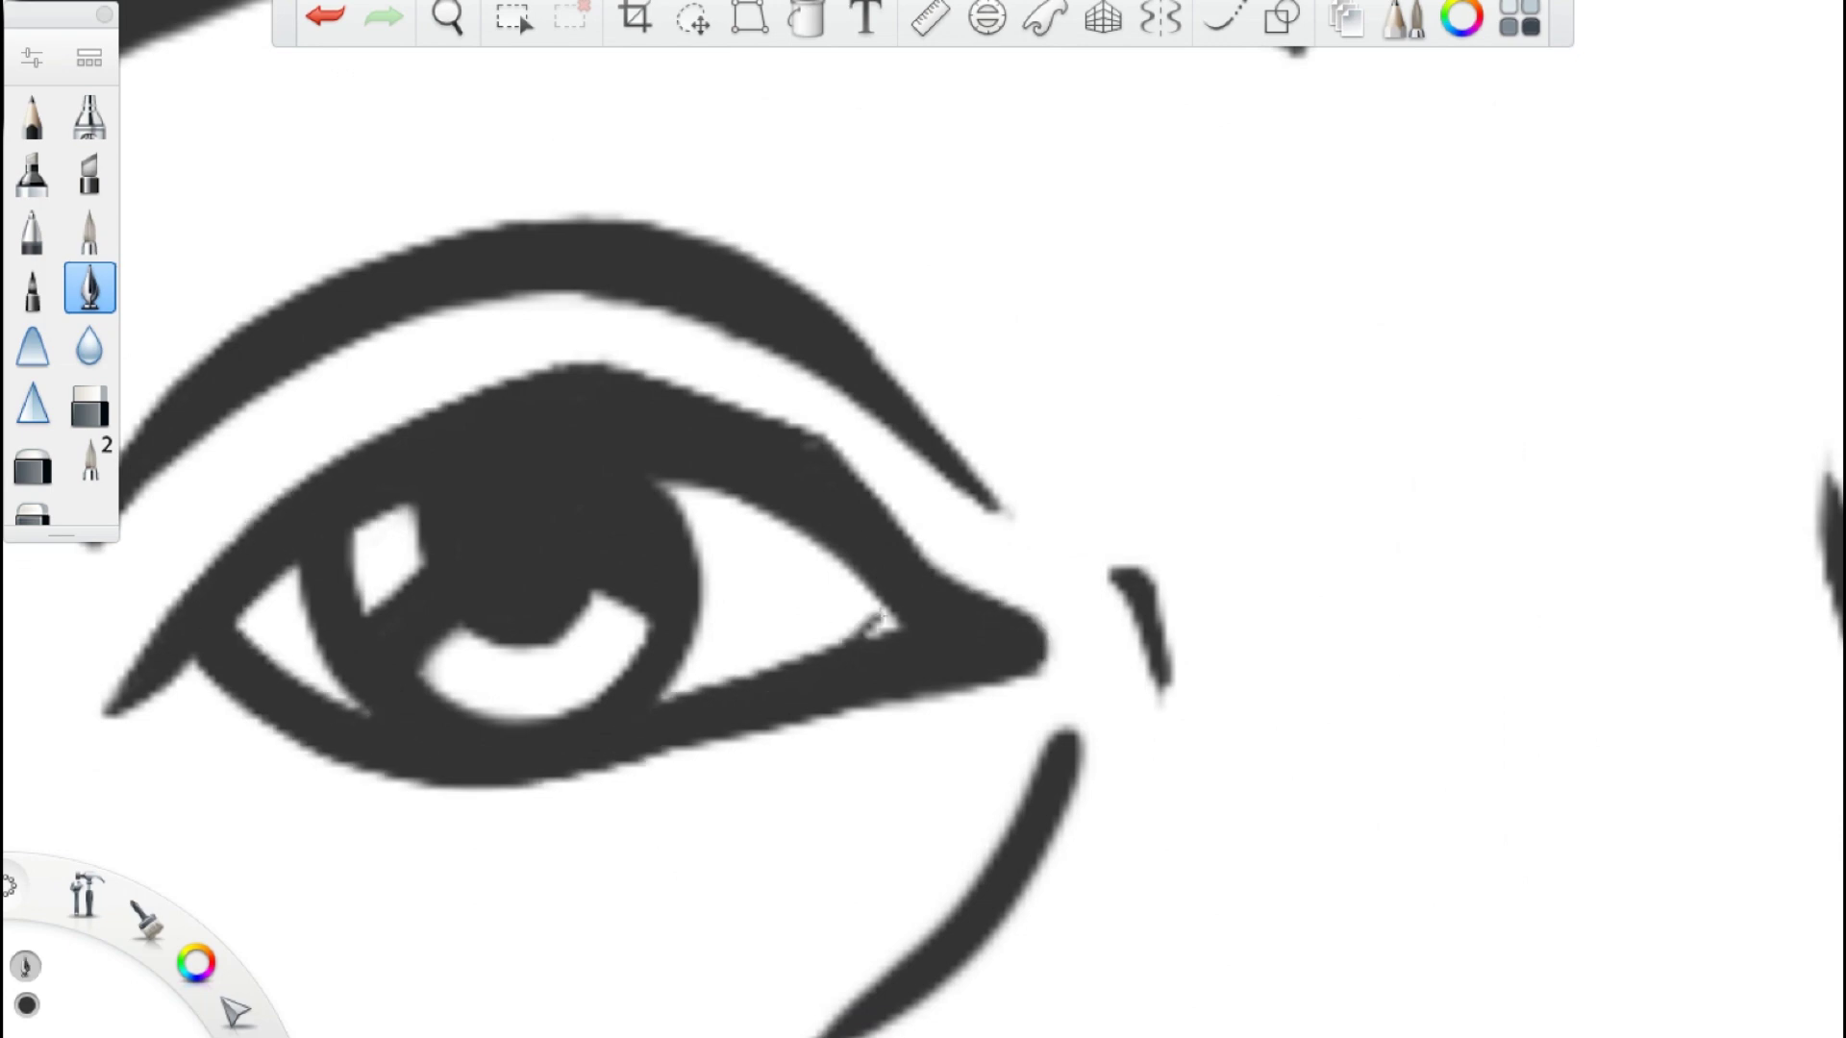
scroll(1010, 673, "down", 2)
scroll(837, 825, "up", 5)
- Add small pointed hair tufts along the hairline at the temple
scroll(837, 825, "down", 5)
scroll(911, 415, "up", 8)
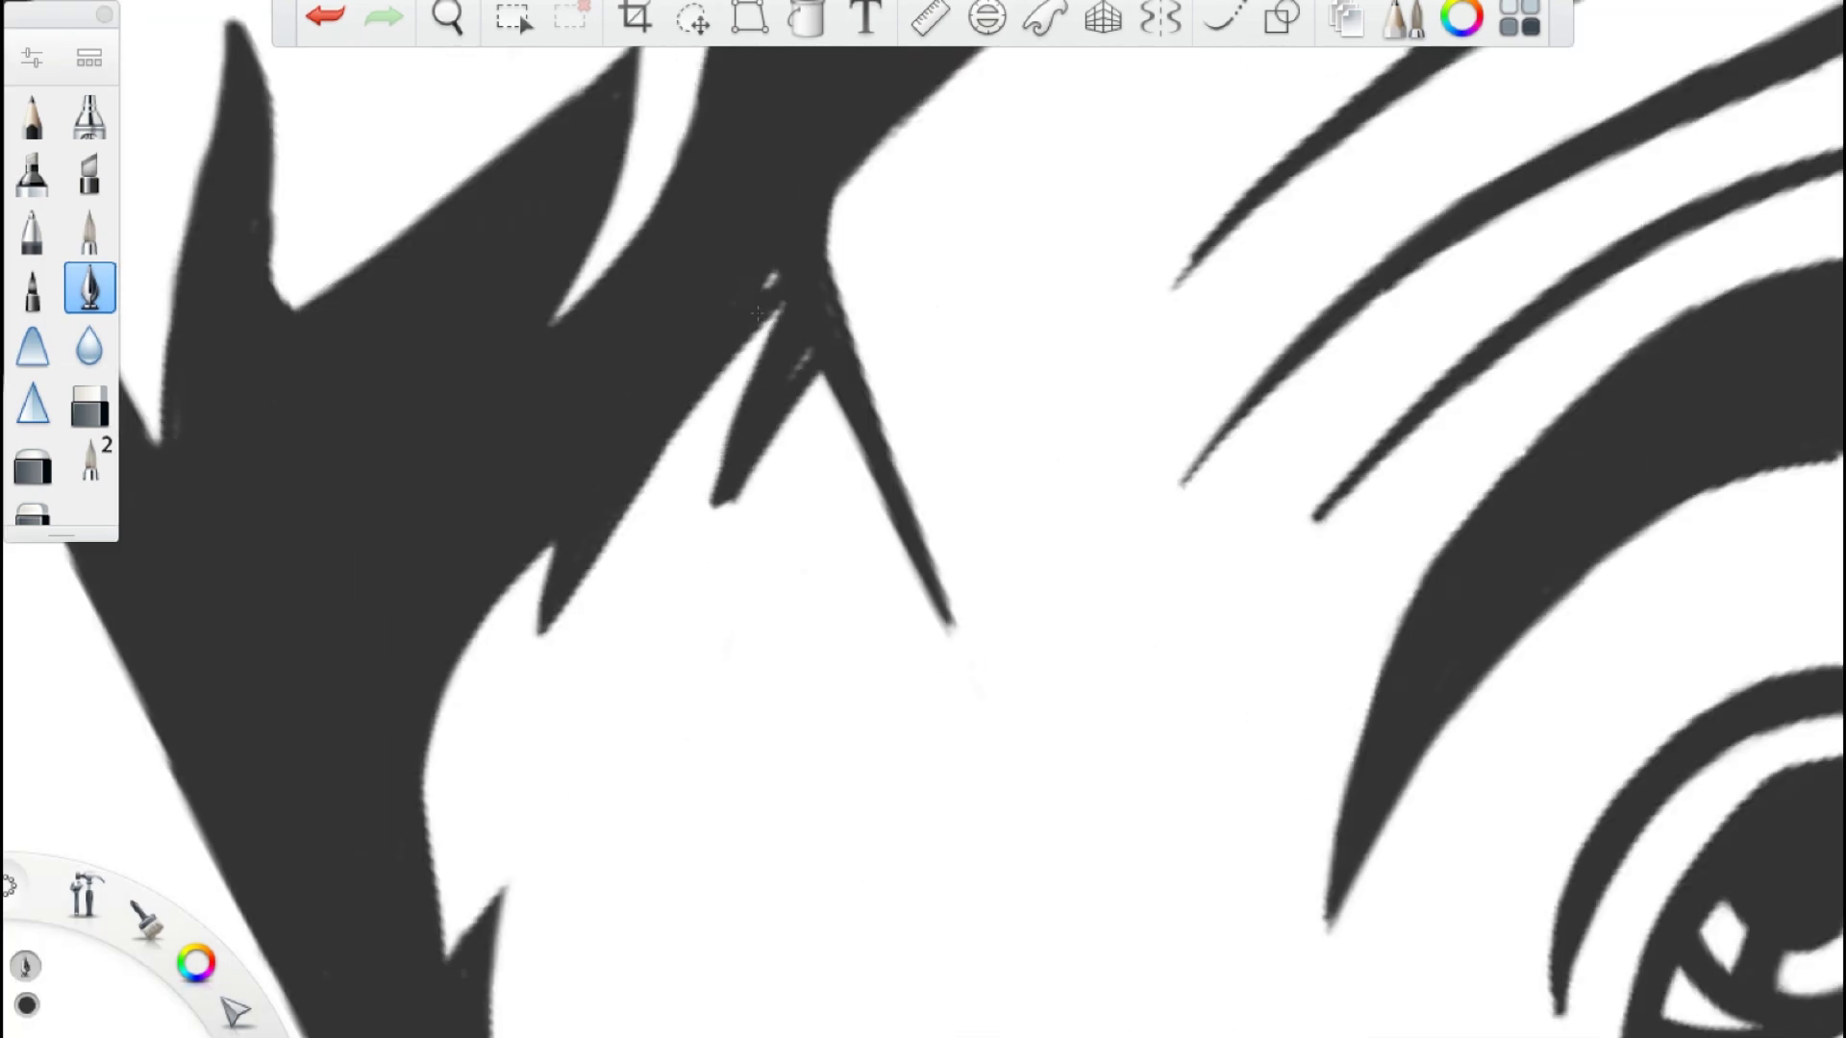
scroll(911, 416, "down", 5)
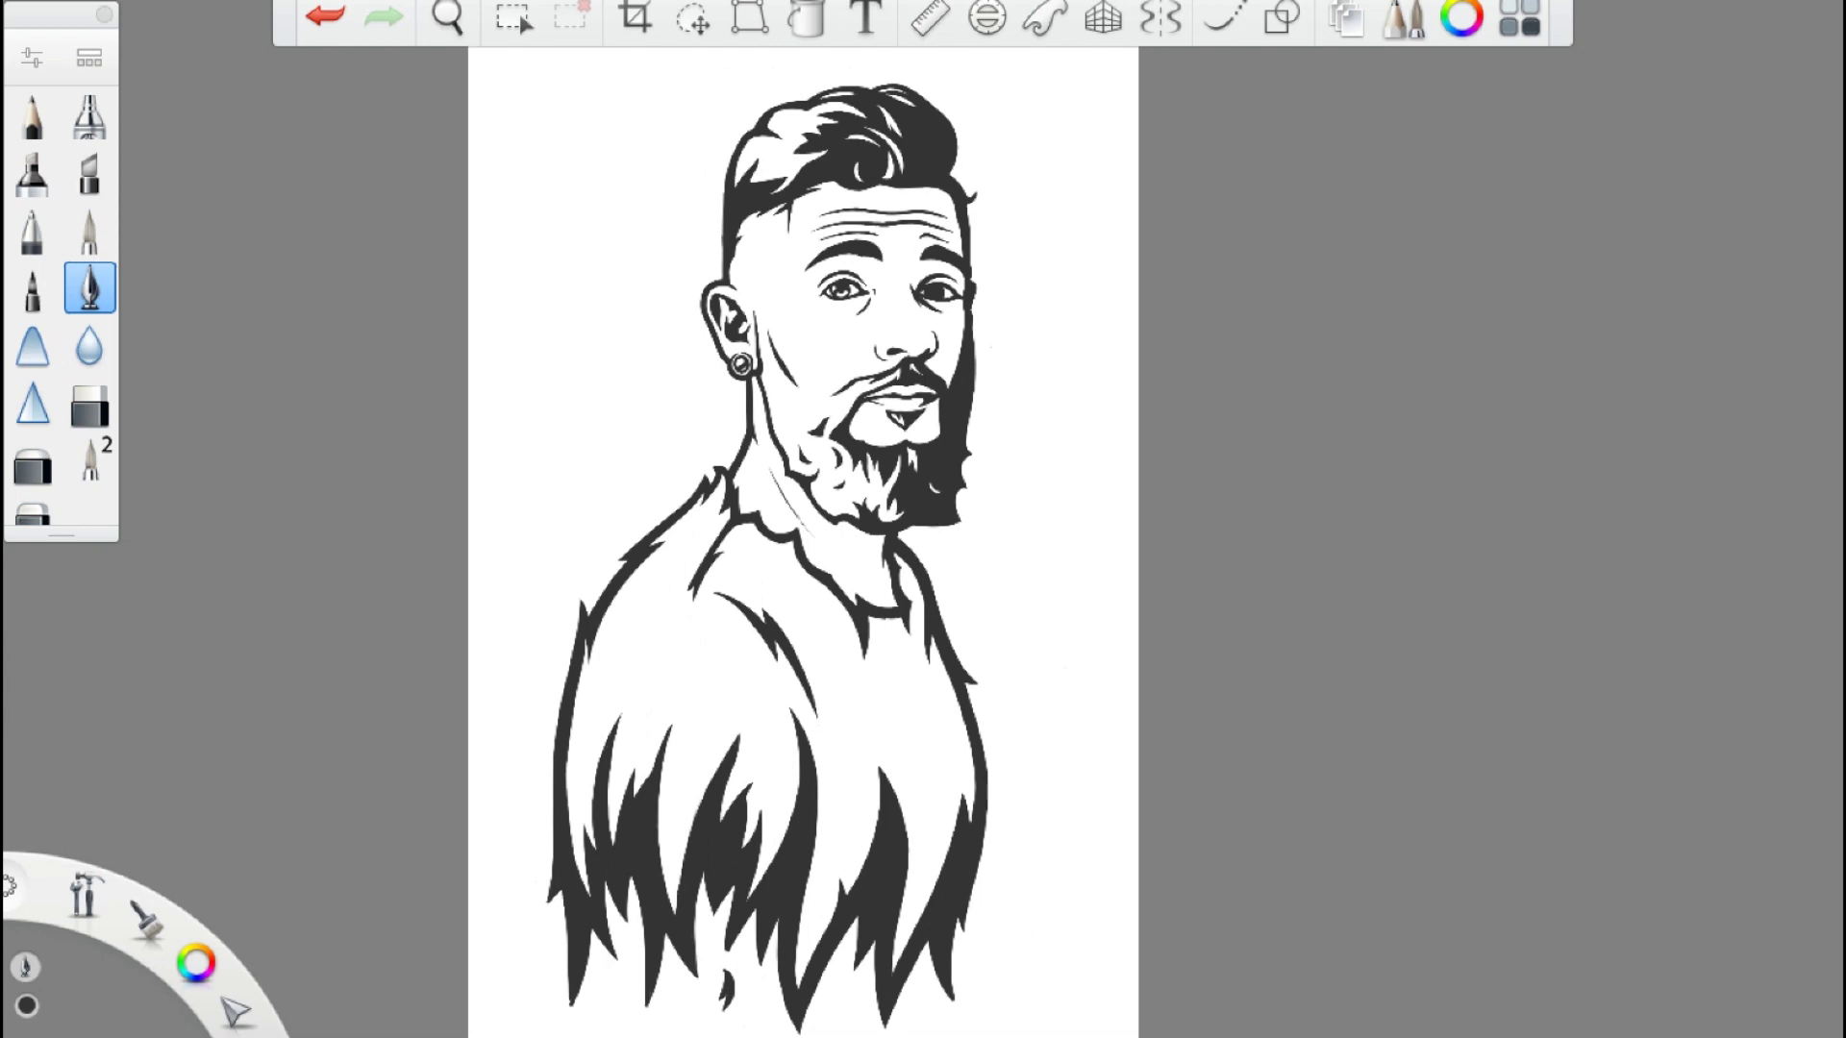
- Add a pointed crease below the outer nostril and cut a tapered white highlight into the moustache
scroll(884, 456, "up", 8)
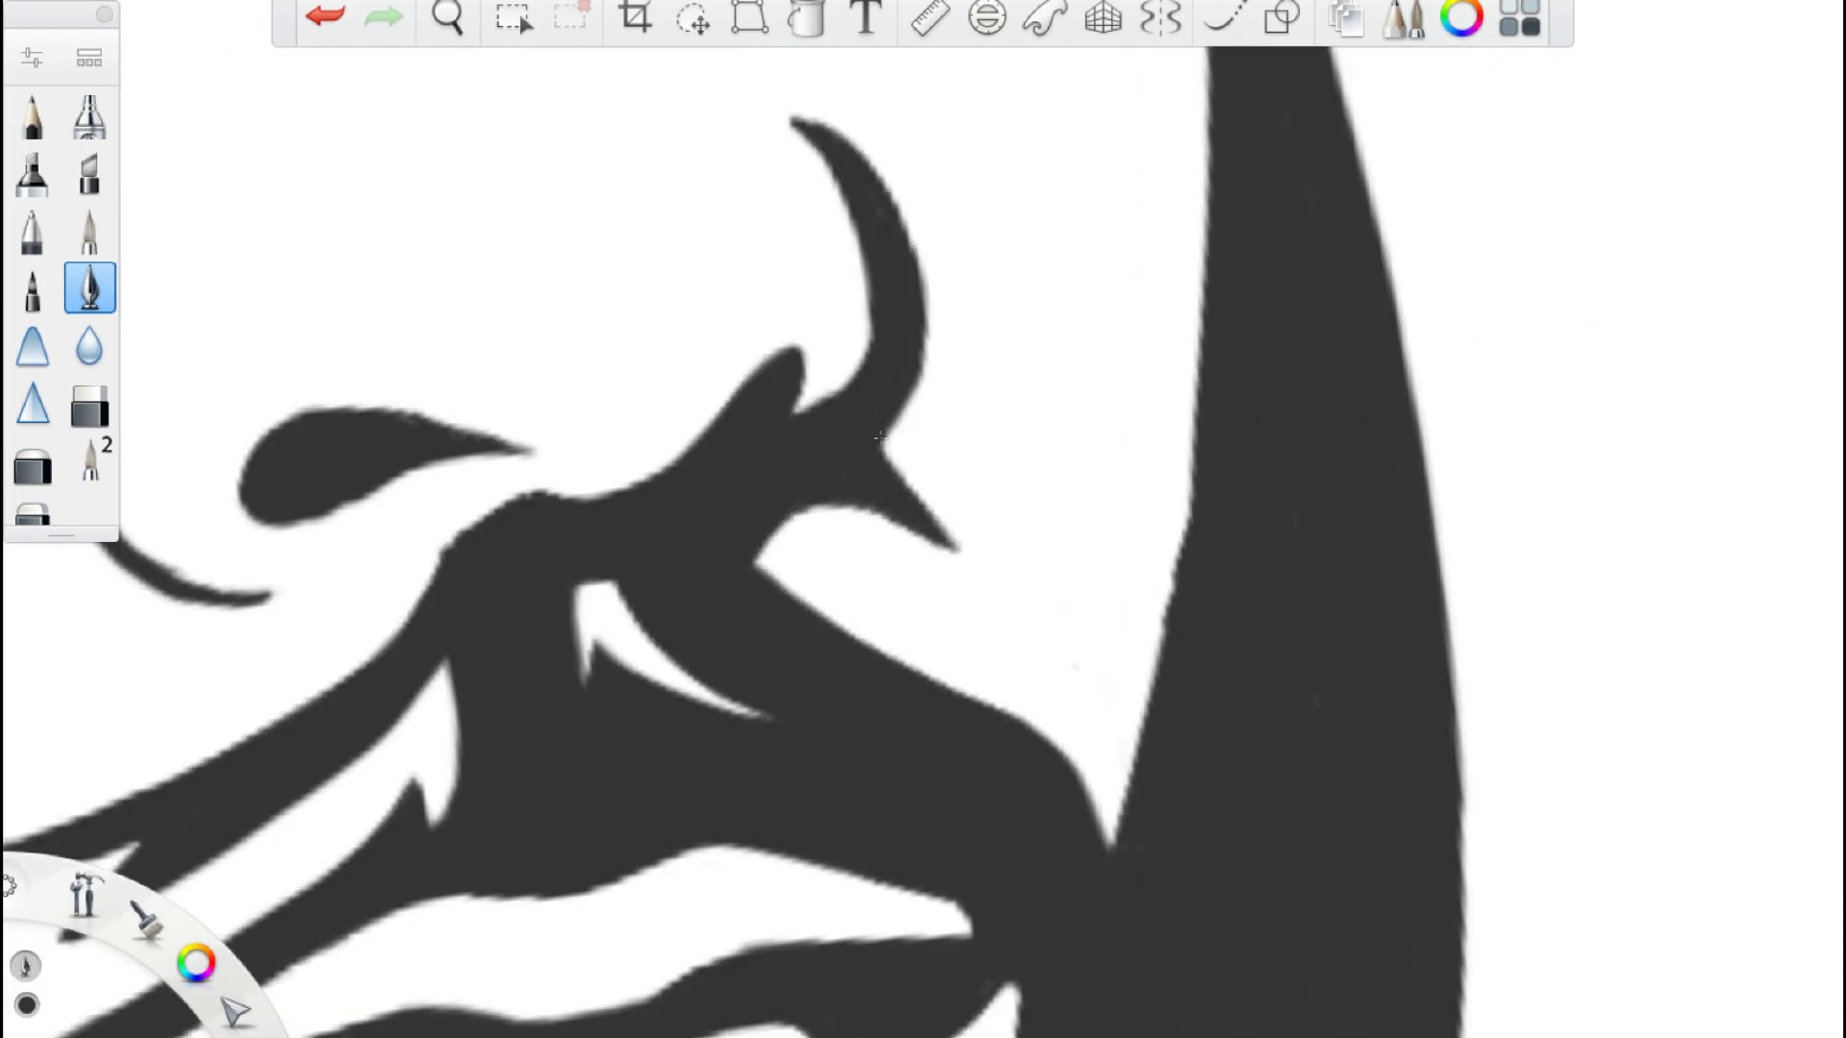
scroll(884, 455, "down", 5)
scroll(883, 455, "up", 8)
scroll(1008, 616, "down", 5)
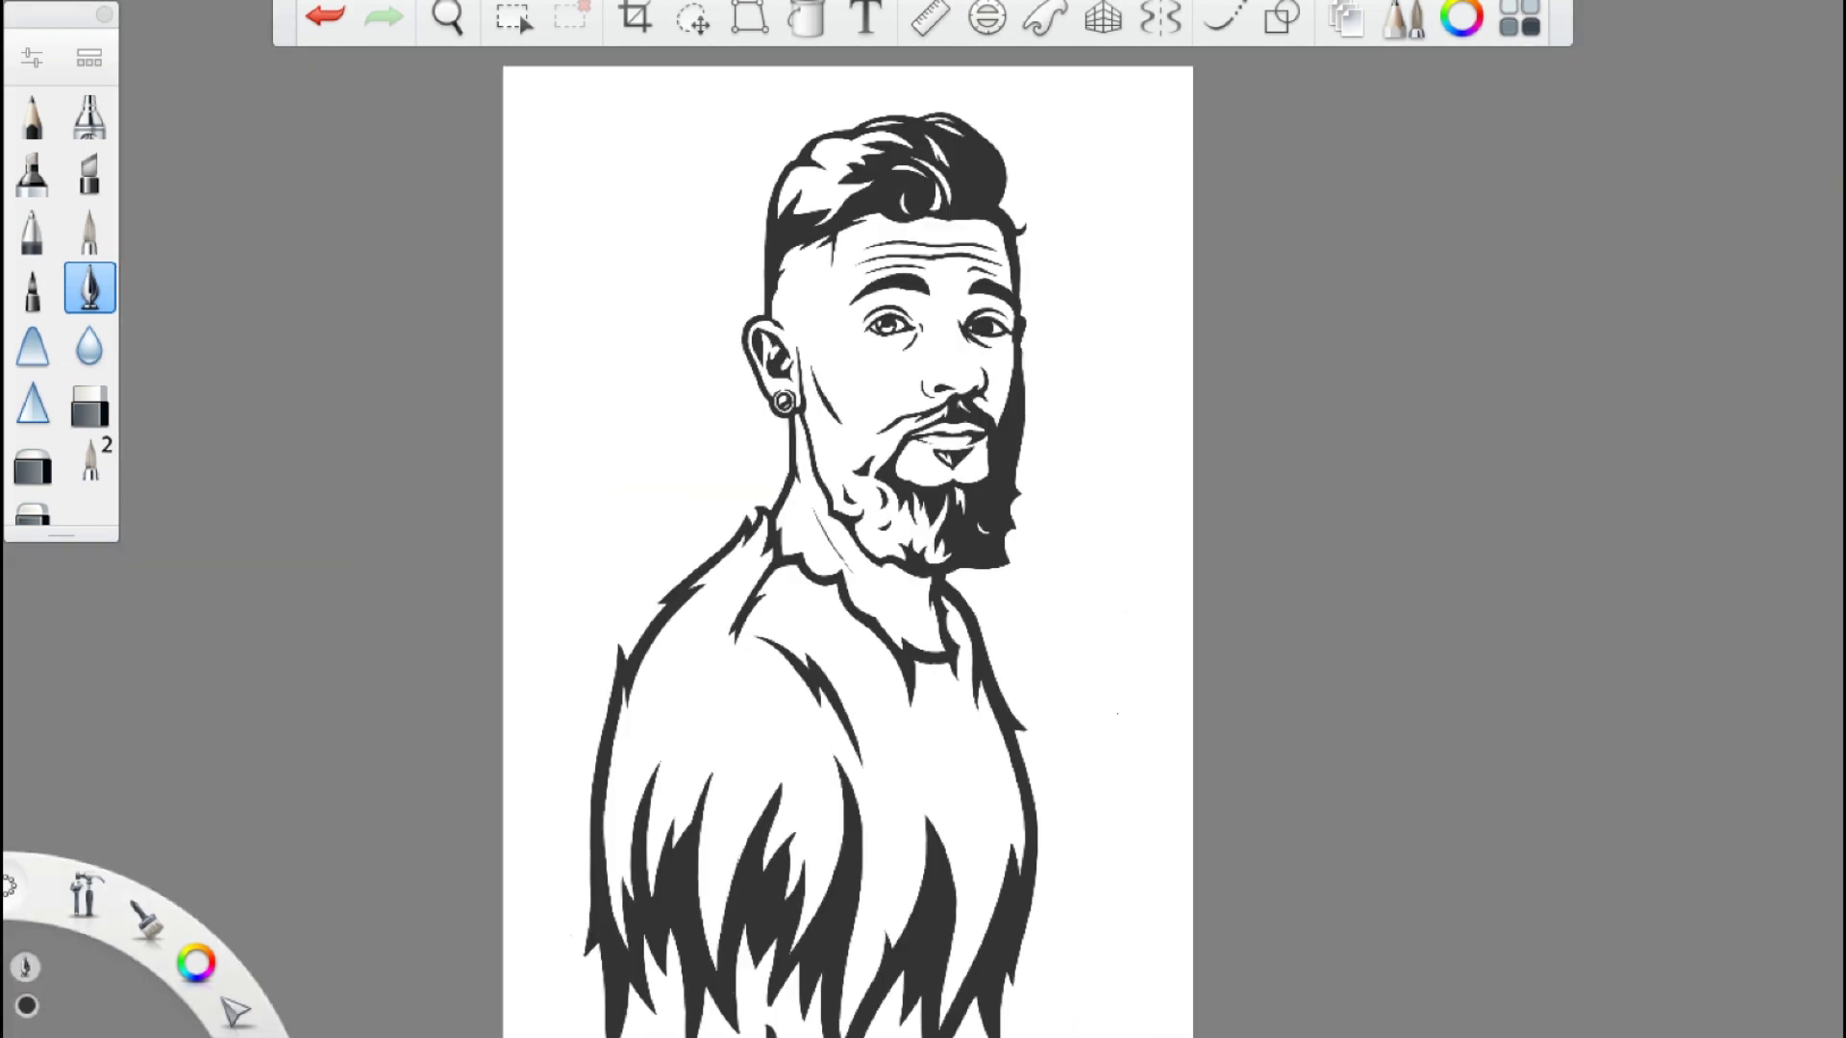
- Add a small spur to the face's outer edge and round off the beard's lower outer corner
scroll(1008, 617, "up", 8)
scroll(1008, 616, "down", 3)
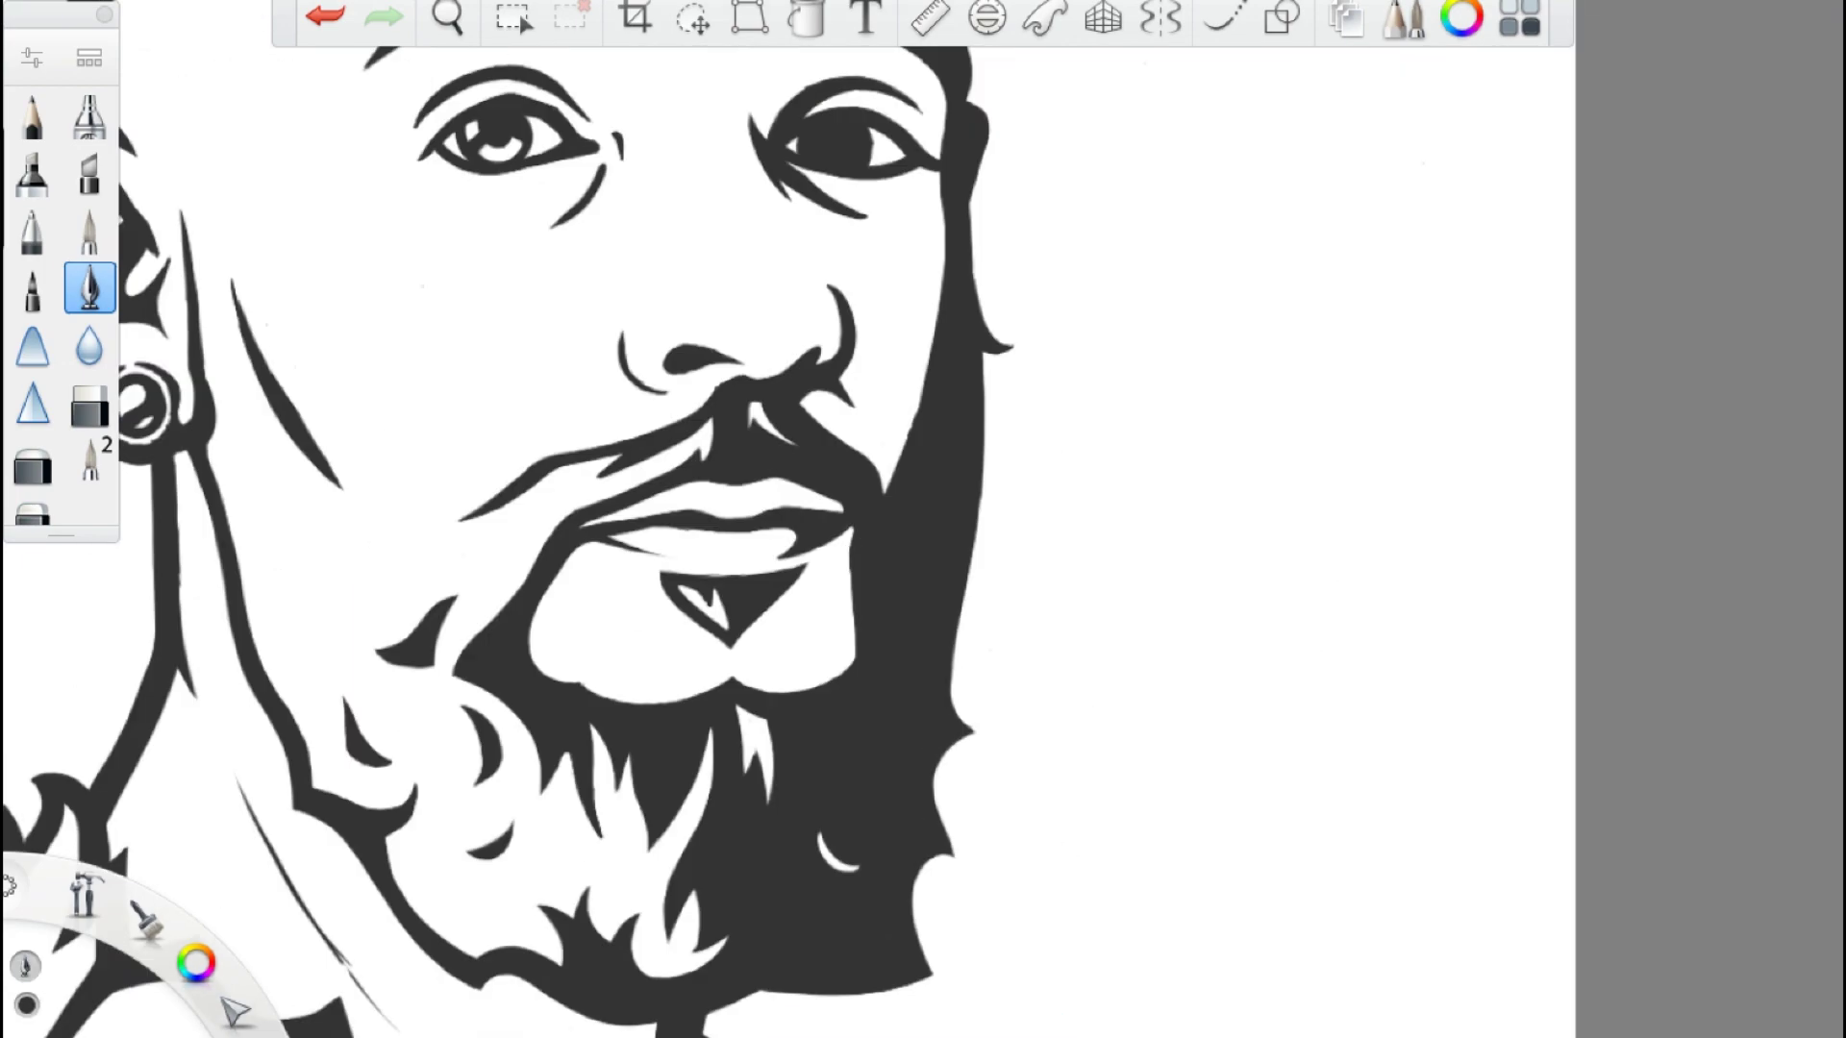
scroll(1008, 616, "up", 3)
scroll(1000, 601, "down", 4)
scroll(995, 586, "up", 4)
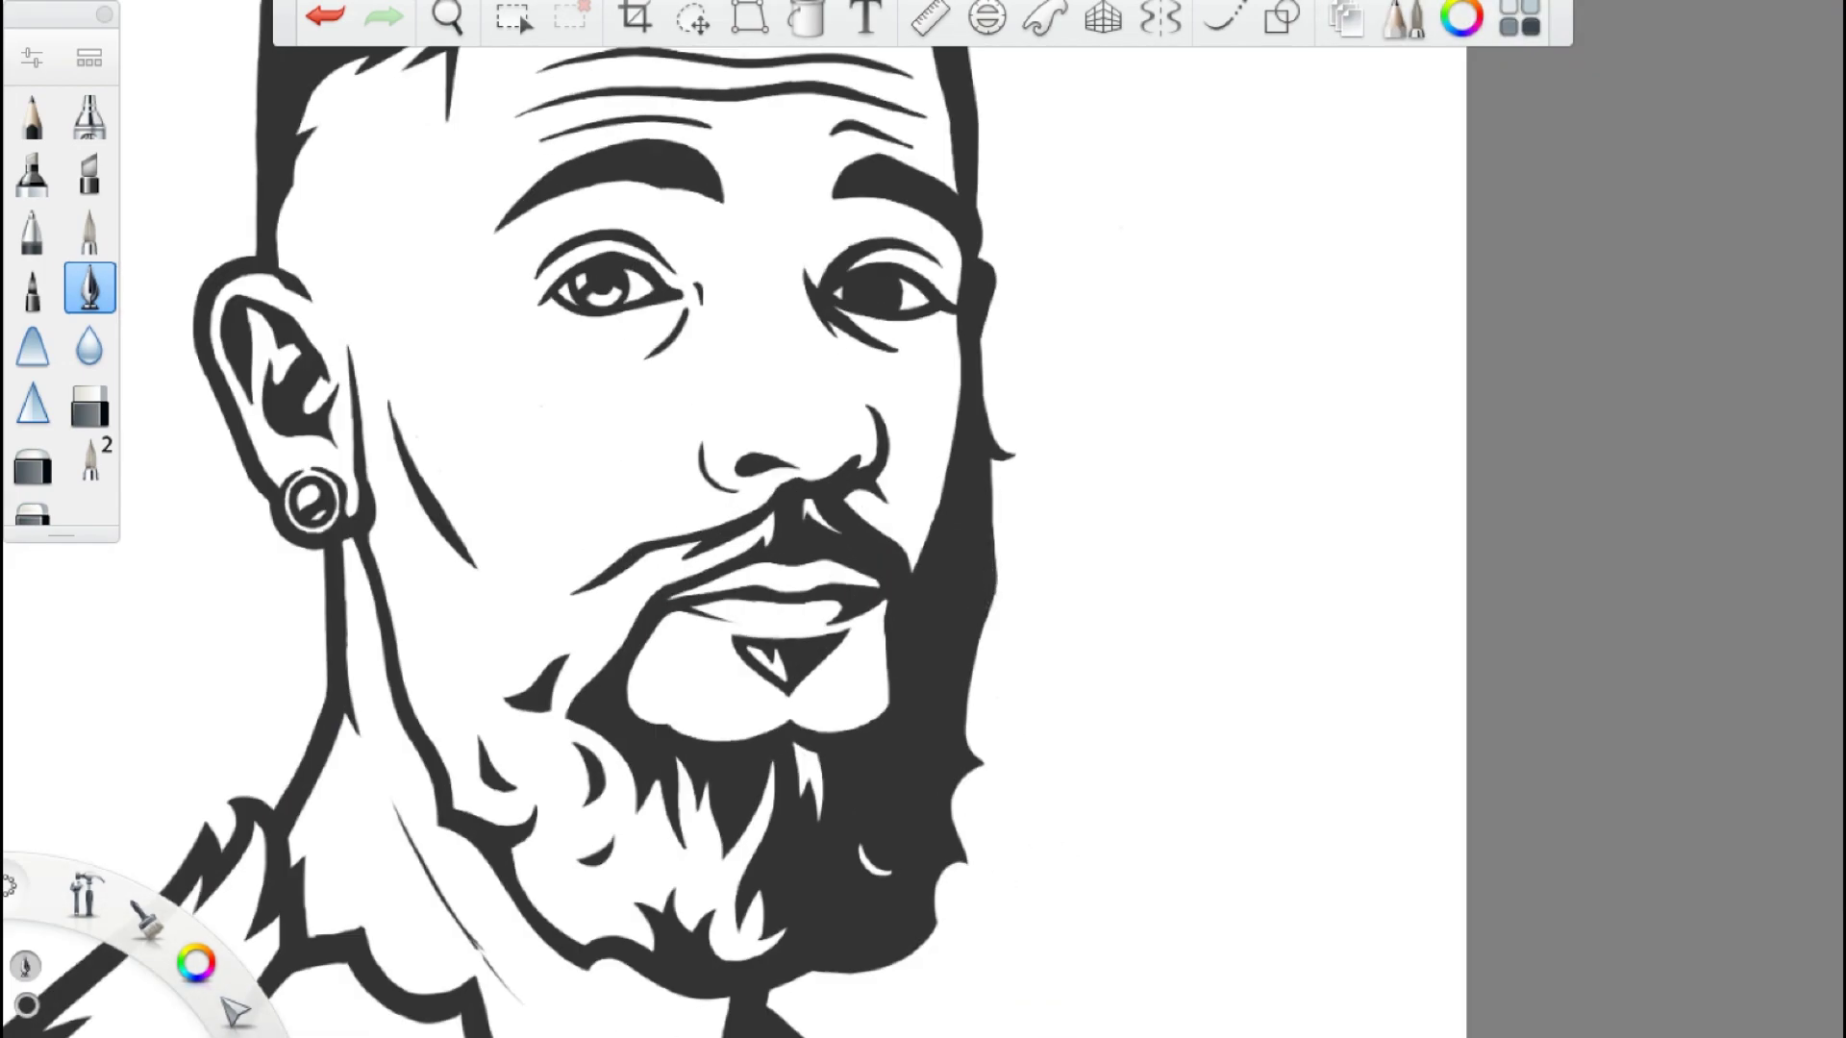
- Reshape the beard's outer edge with a downward-pointing tuft, a rounded notch and a smaller tuft below
scroll(969, 686, "up", 4)
scroll(990, 678, "down", 4)
scroll(1006, 673, "up", 4)
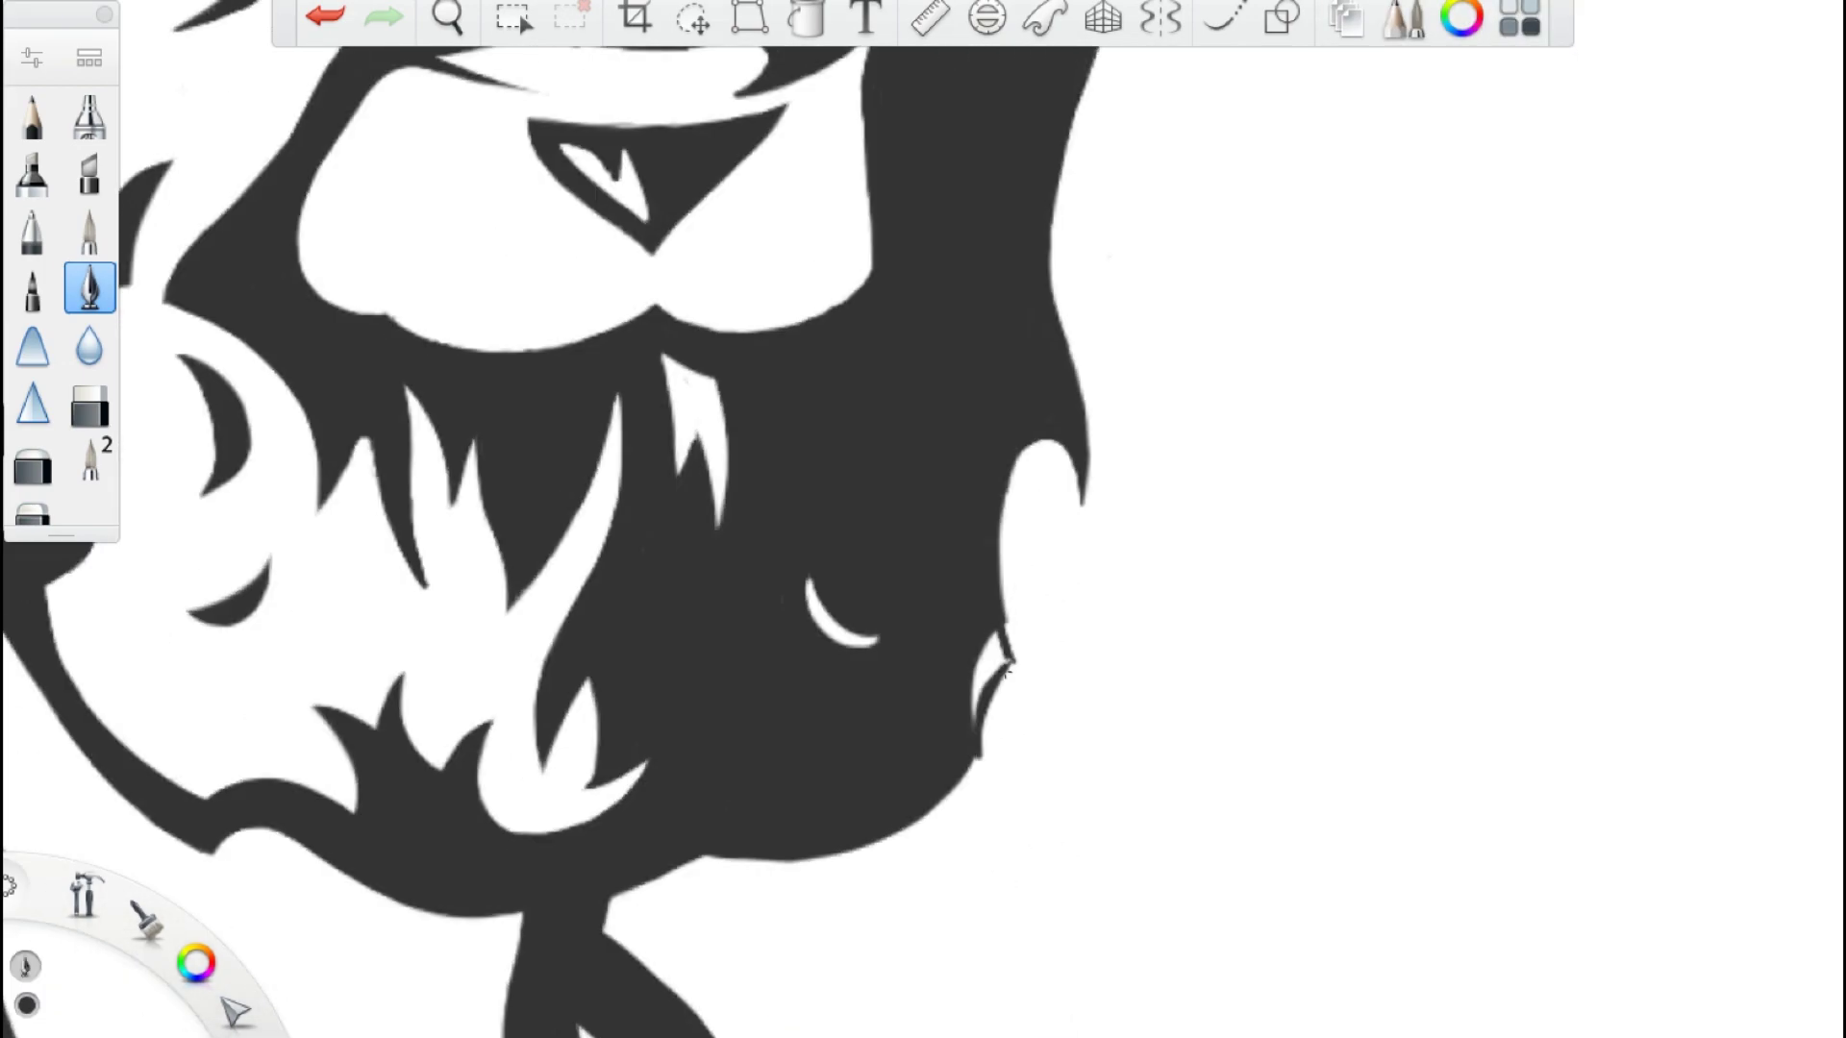
scroll(1088, 602, "down", 3)
- Curve the upper spur on the outer cheek edge into a smooth, pointed hook
scroll(862, 445, "up", 4)
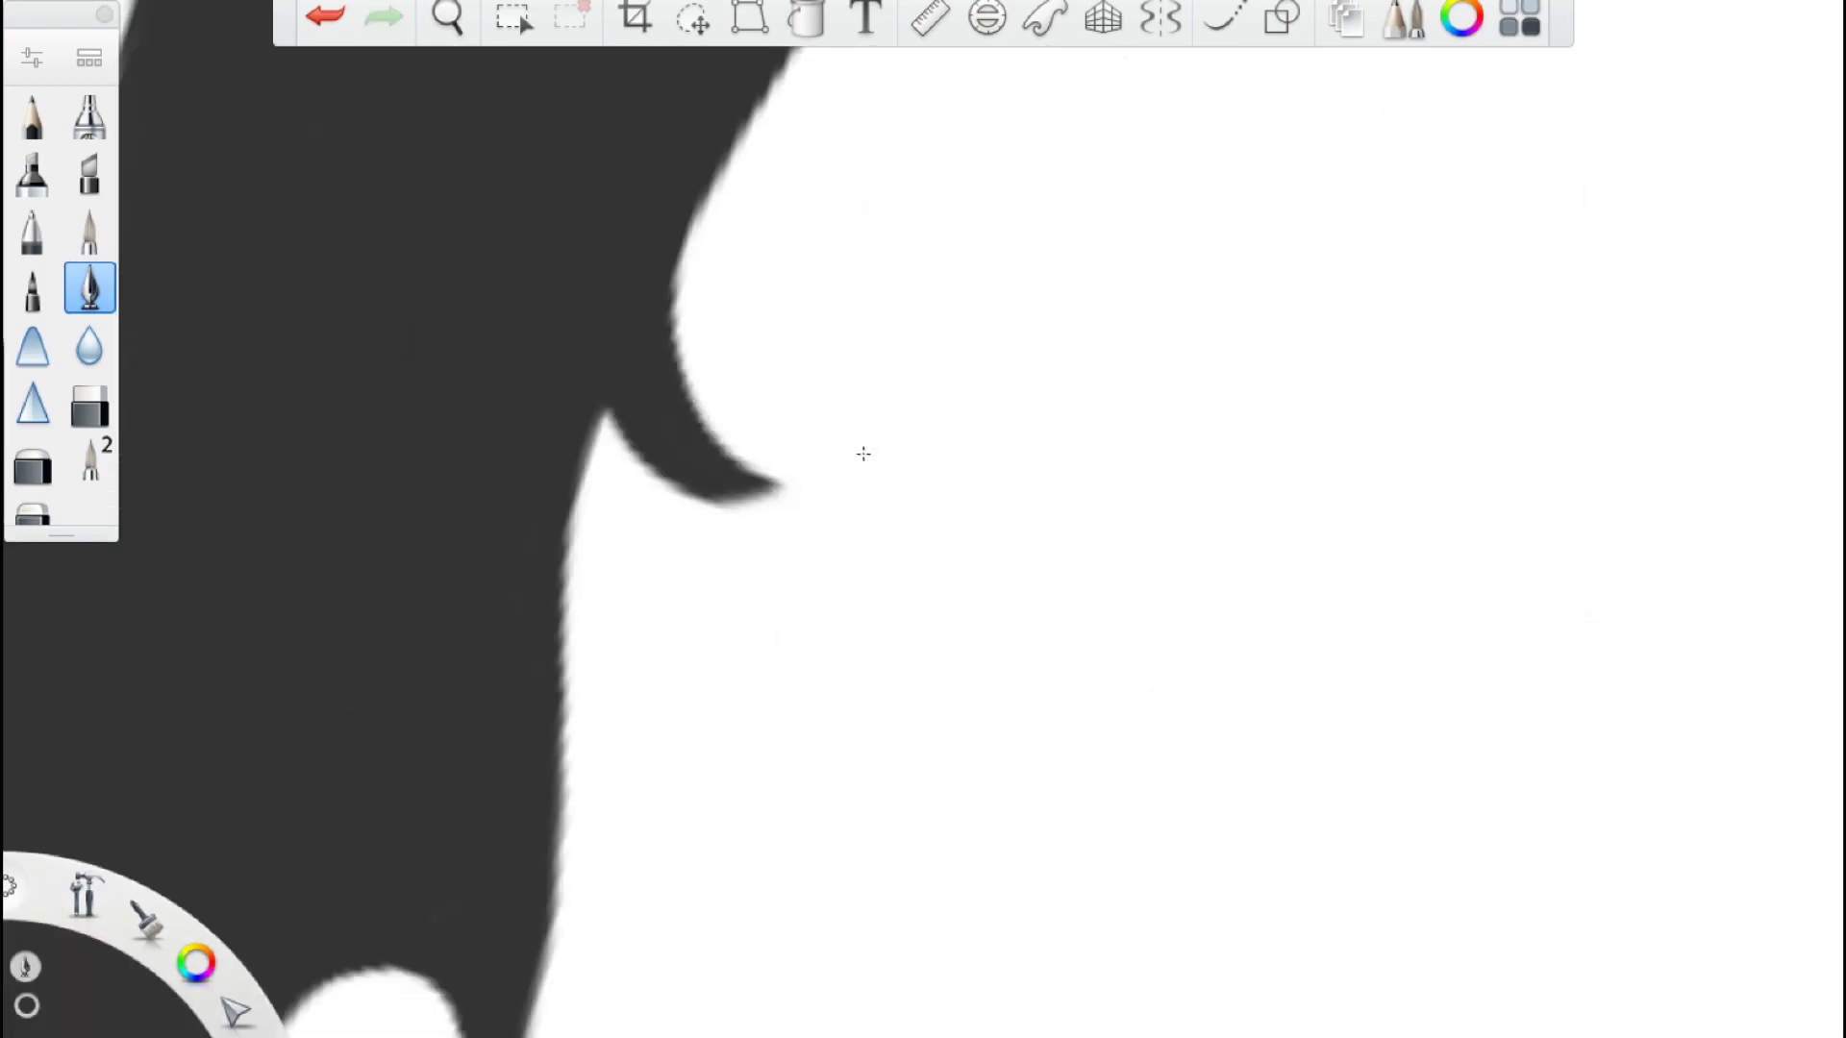
scroll(862, 445, "down", 5)
scroll(1075, 359, "up", 5)
scroll(1075, 359, "down", 4)
- Add and sharpen pointed fur tufts where the shoulder outline meets the collar
scroll(827, 539, "up", 4)
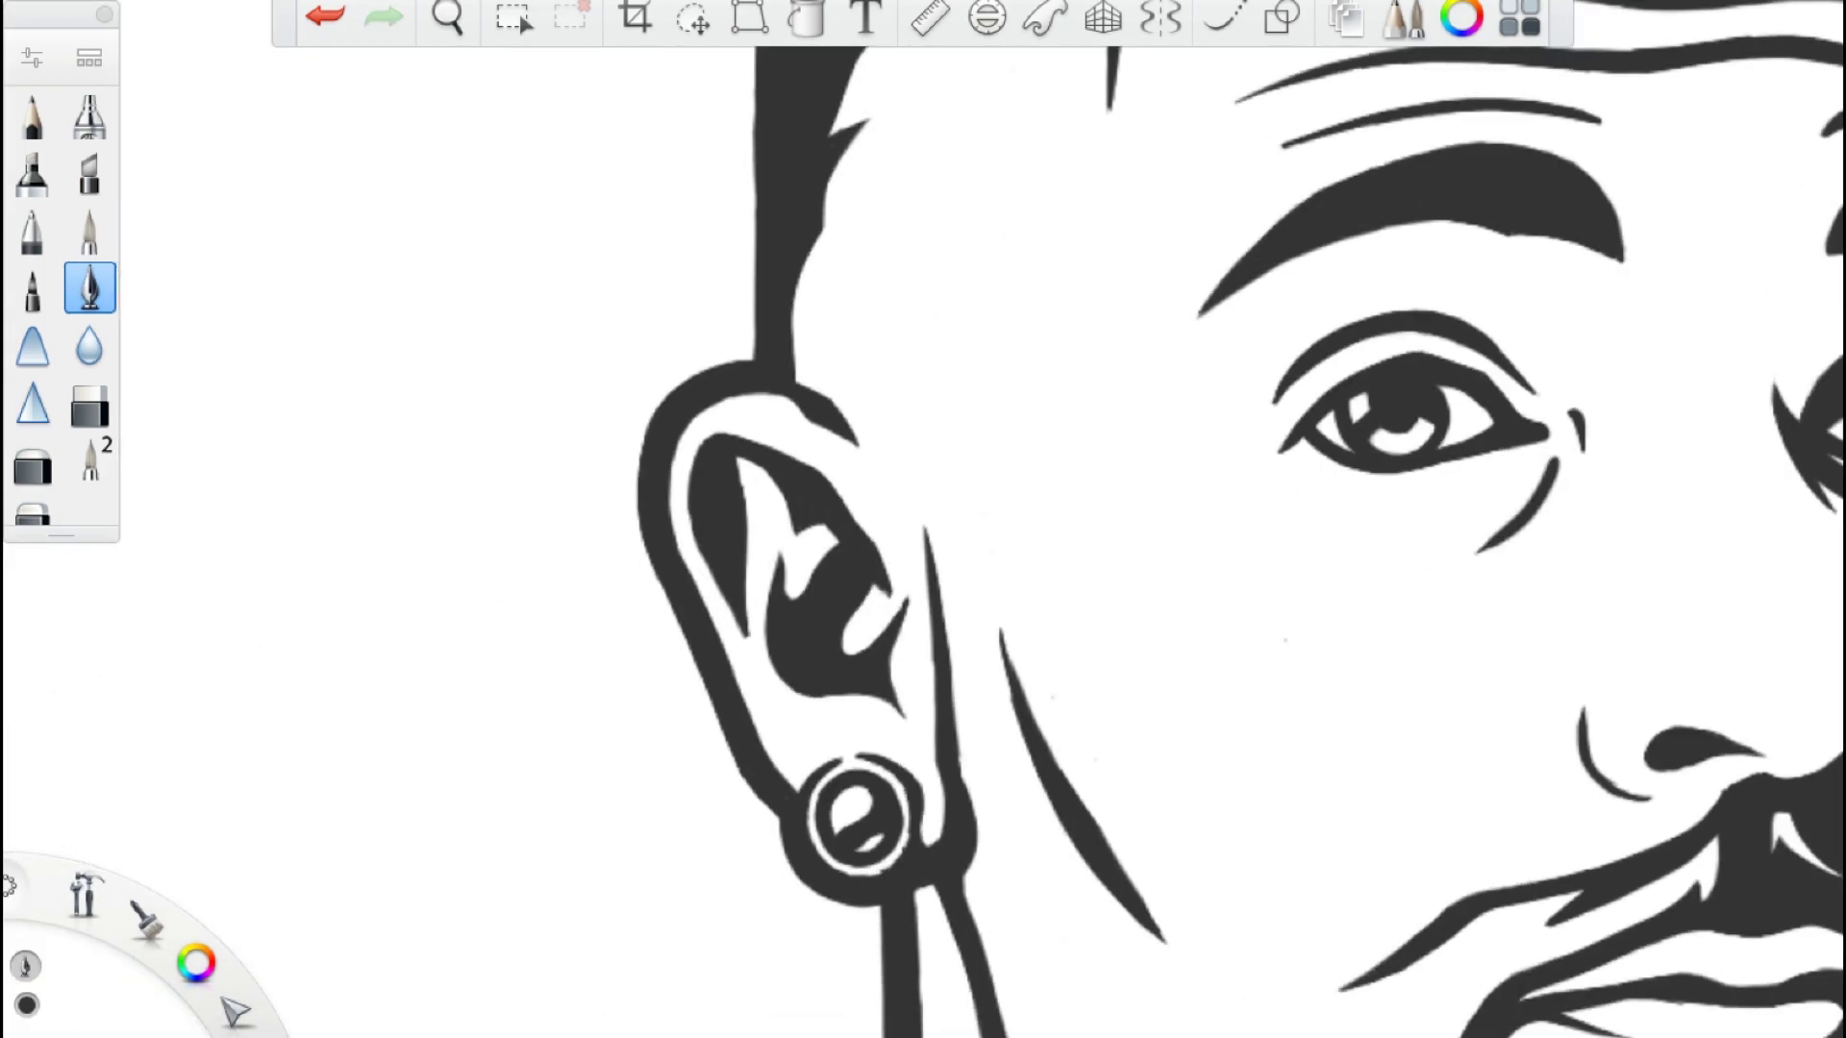
scroll(827, 539, "down", 5)
scroll(1057, 731, "up", 5)
scroll(923, 538, "down", 3)
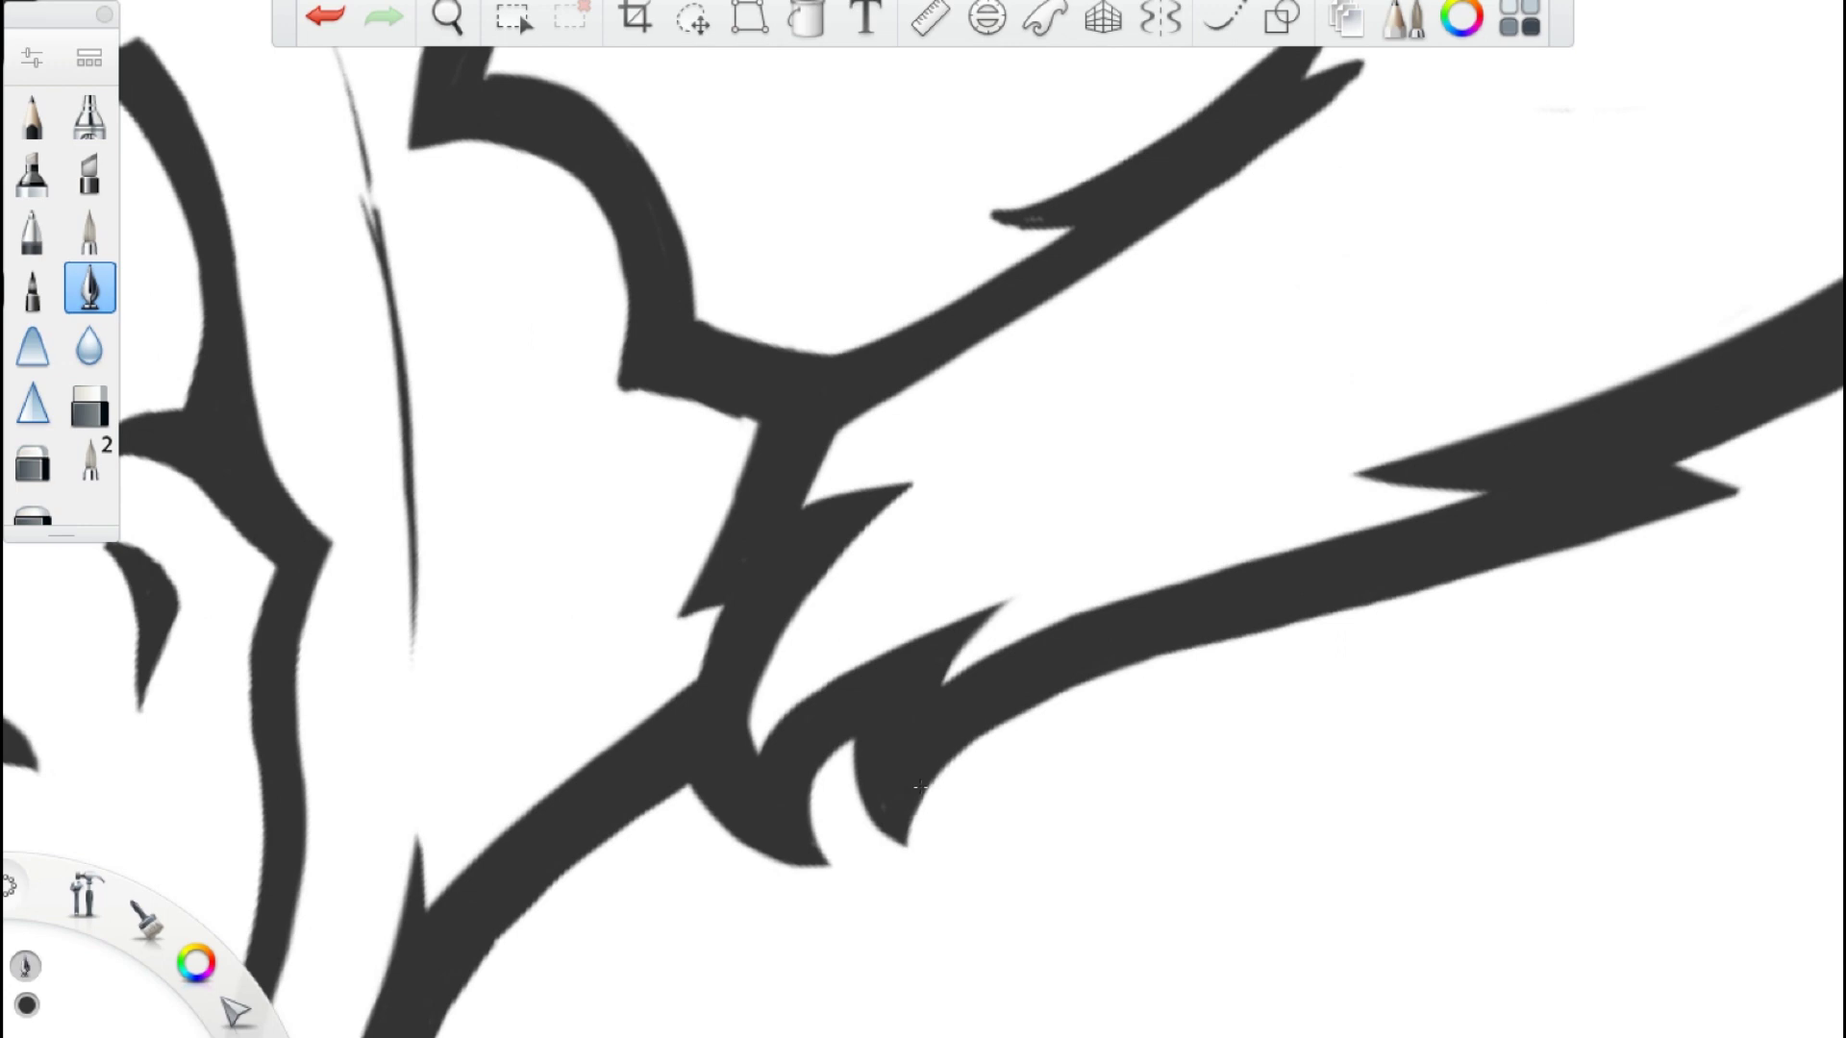
- Turn the thin neck line into a tapered solid tendon shape with a barb and ink a small wedge beside it
scroll(923, 519, "down", 3)
left_click_drag(952, 760, 1048, 784)
mouse_move(913, 702)
left_mouse_down()
mouse_move(1048, 803)
mouse_move(750, 509)
mouse_move(1058, 818)
left_mouse_up()
scroll(1009, 760, "up", 5)
scroll(1079, 750, "down", 3)
scroll(961, 692, "up", 3)
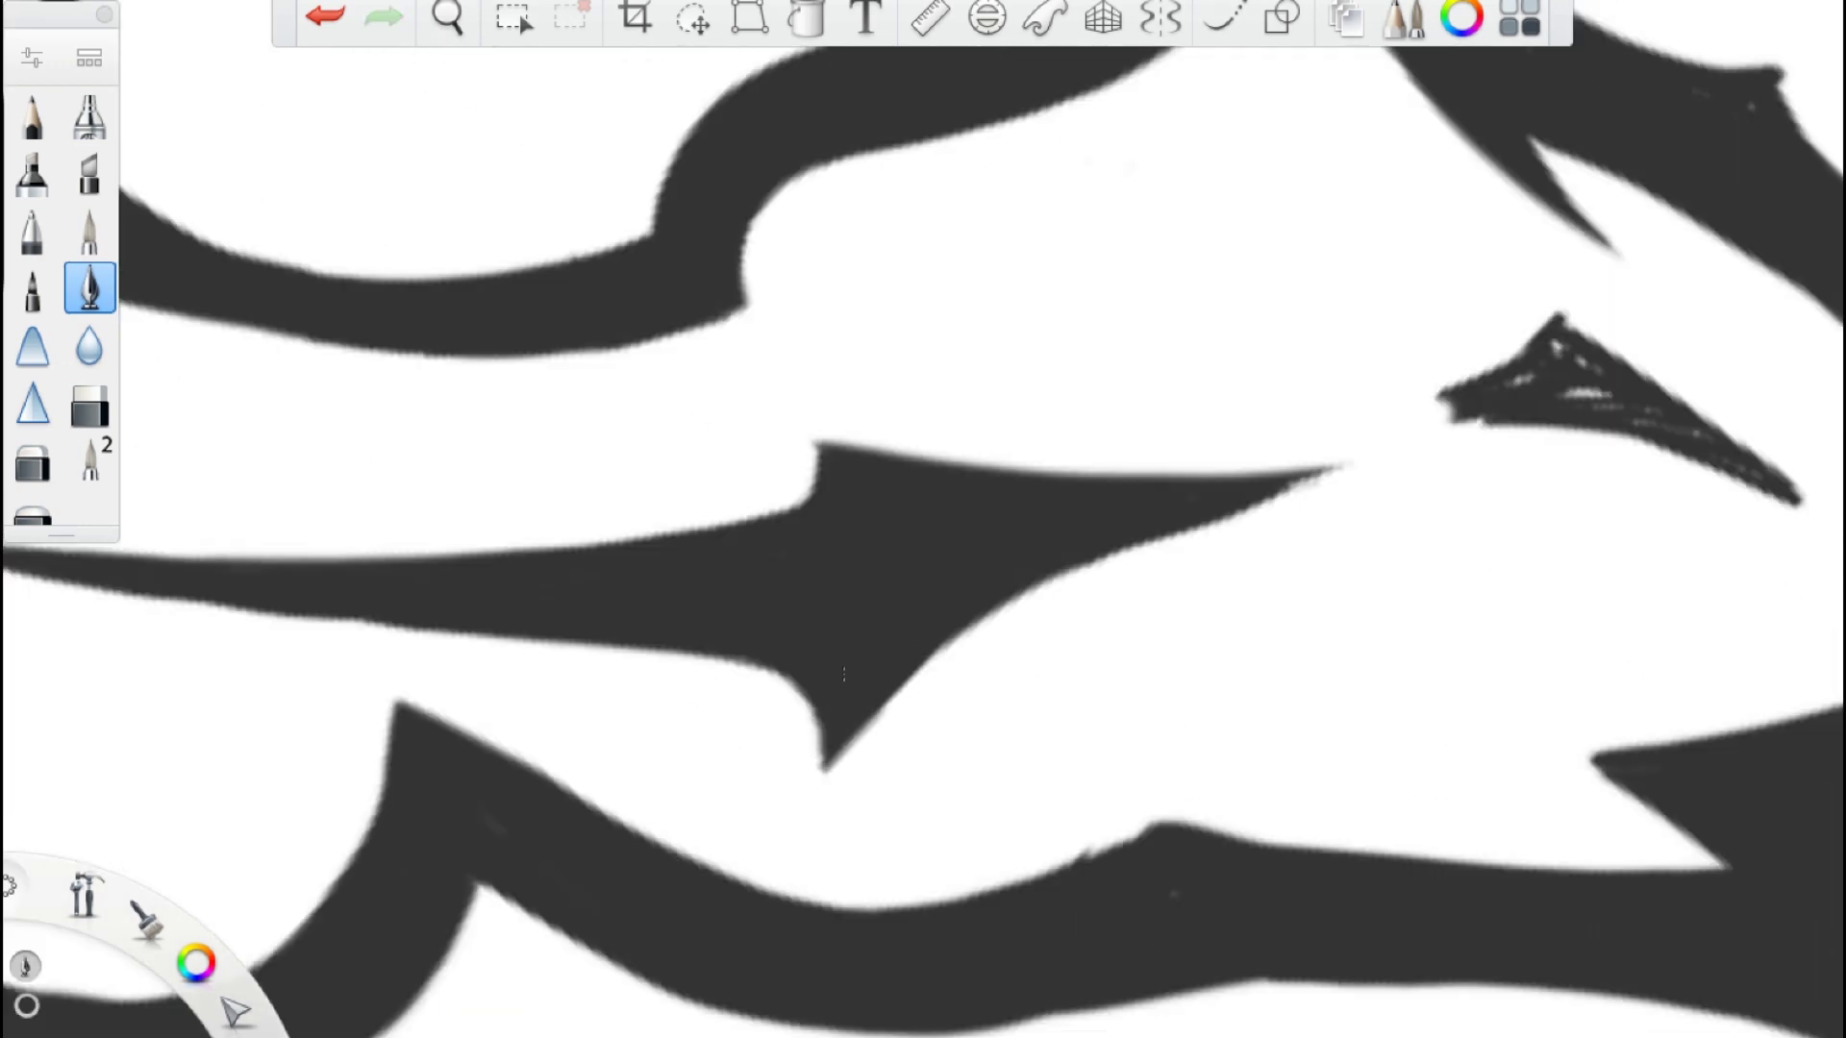
scroll(891, 645, "down", 5)
scroll(923, 519, "up", 2)
- Sketch a guide line across the lower neck and ink music-note stems and filled heads above the collar
left_click_drag(783, 636, 952, 691)
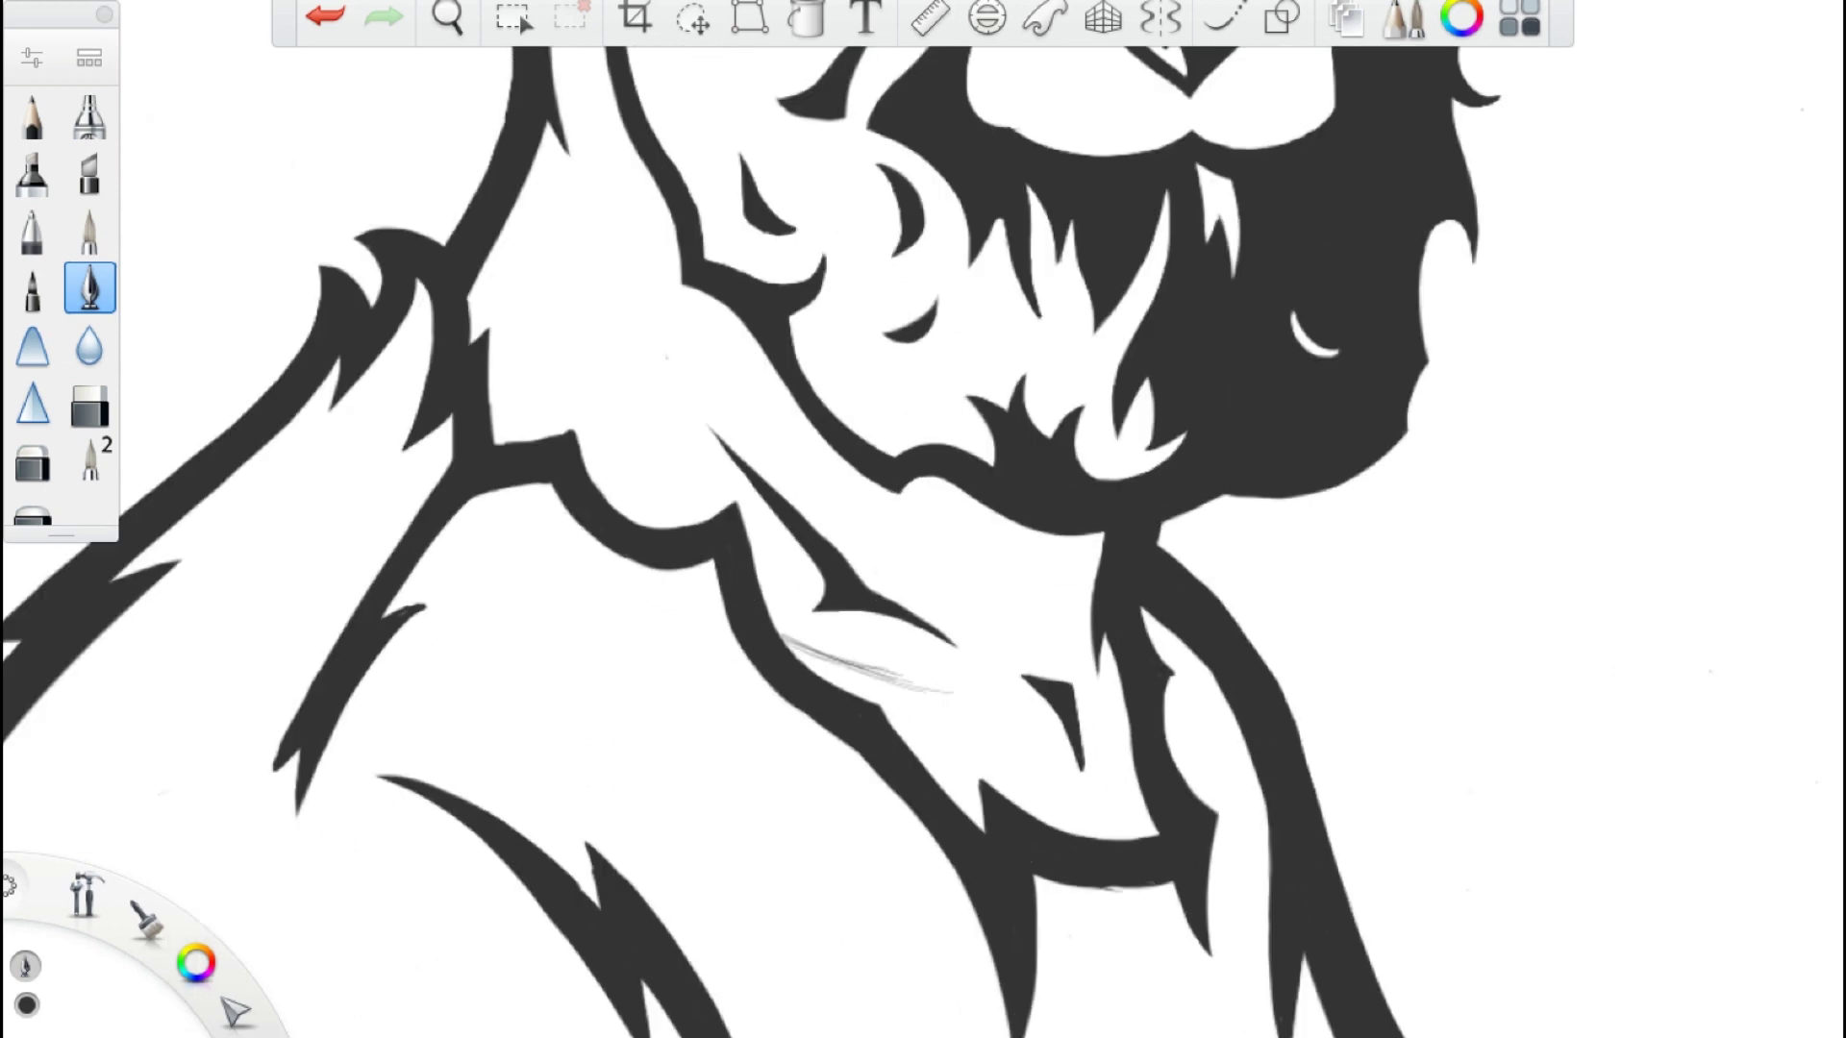
scroll(1038, 688, "up", 3)
key("e")
left_click_drag(1070, 681, 1048, 663)
mouse_move(1175, 705)
left_mouse_down()
mouse_move(1077, 721)
mouse_move(1086, 752)
left_mouse_up()
left_click_drag(1082, 846, 1096, 894)
key("e")
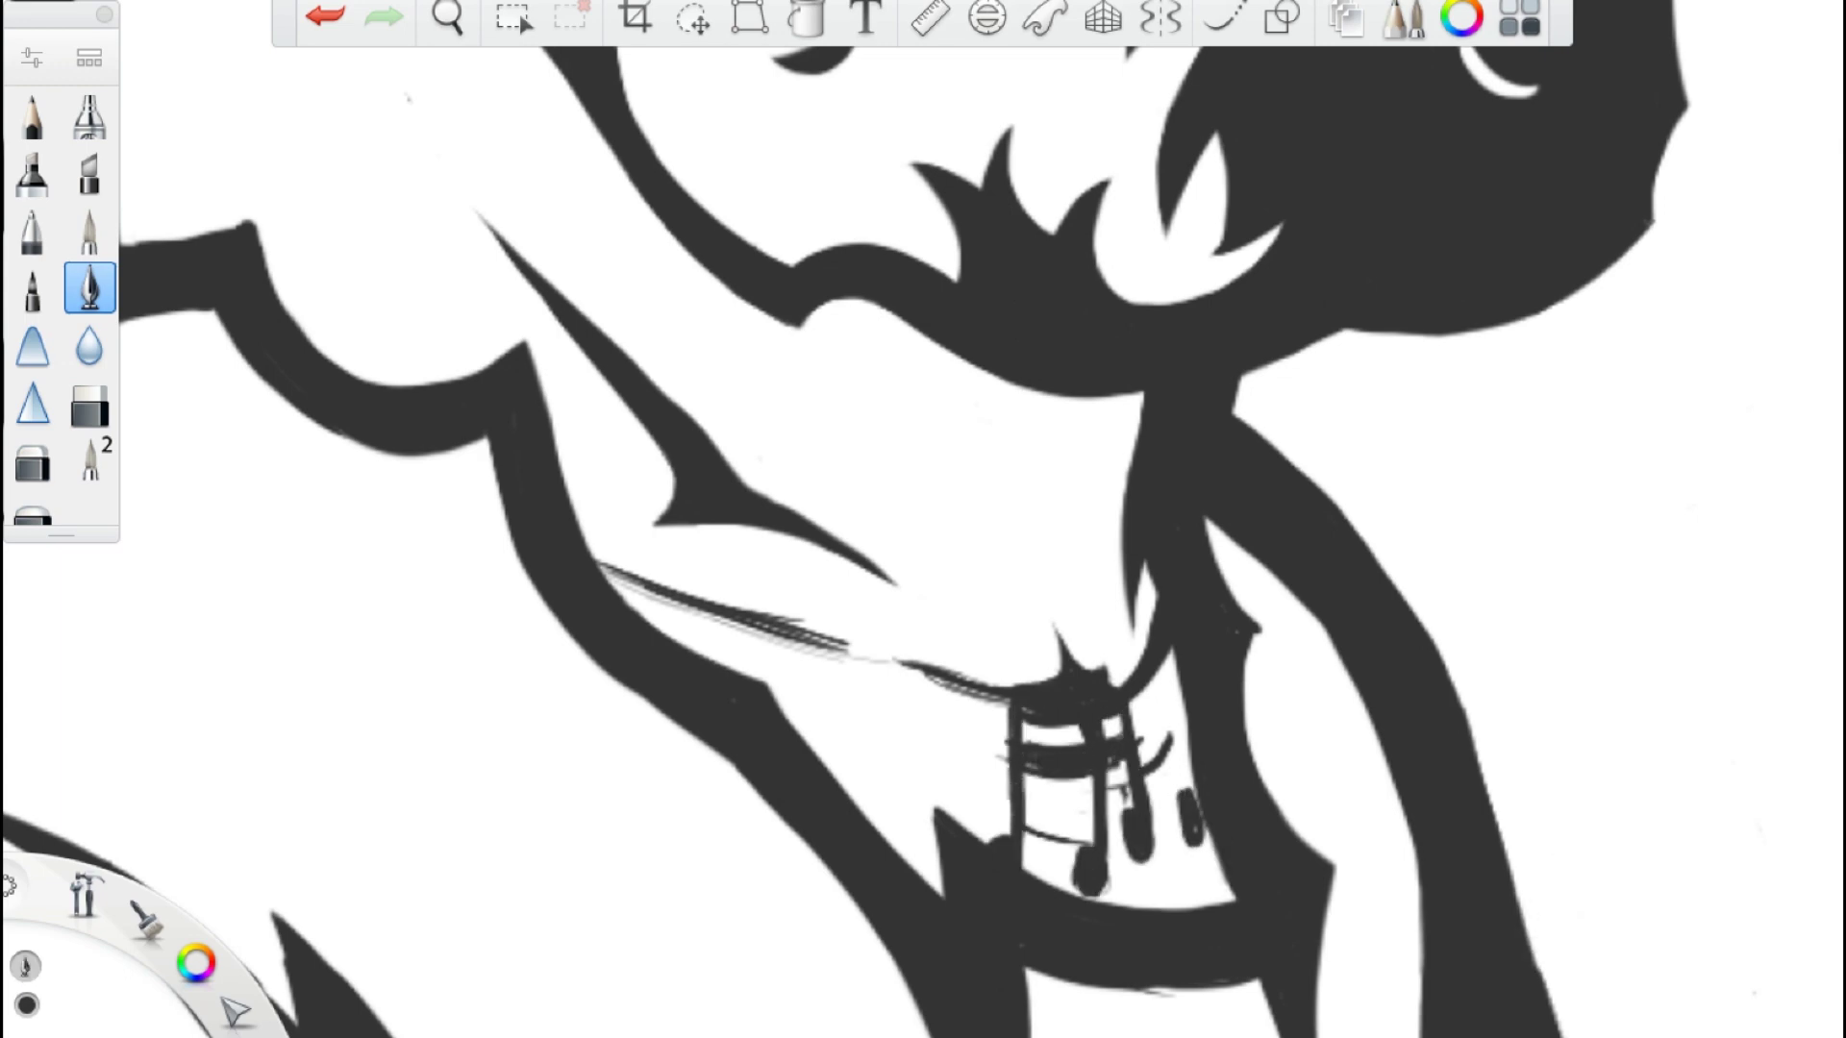
- Add more notes, a vertical bar and curved staff lines to the music tattoo on the neck
left_click_drag(907, 777, 966, 798)
key("e")
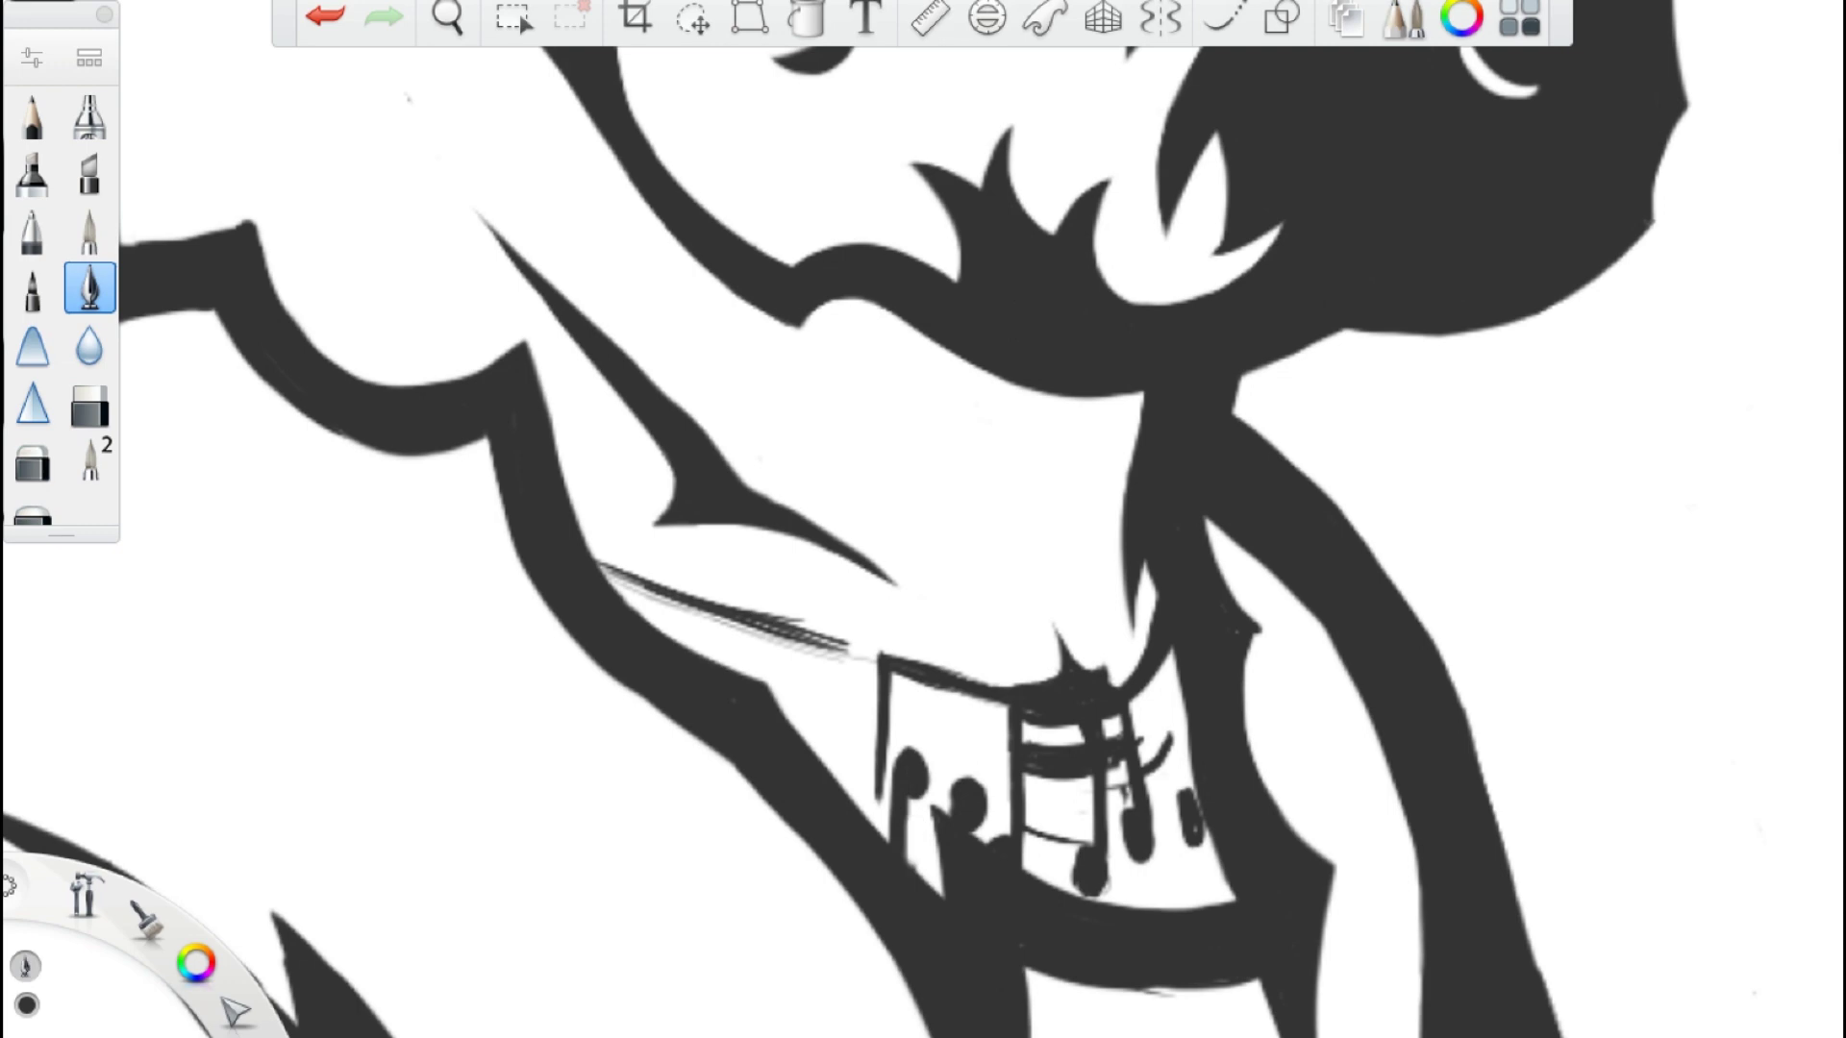
left_click_drag(870, 700, 1013, 777)
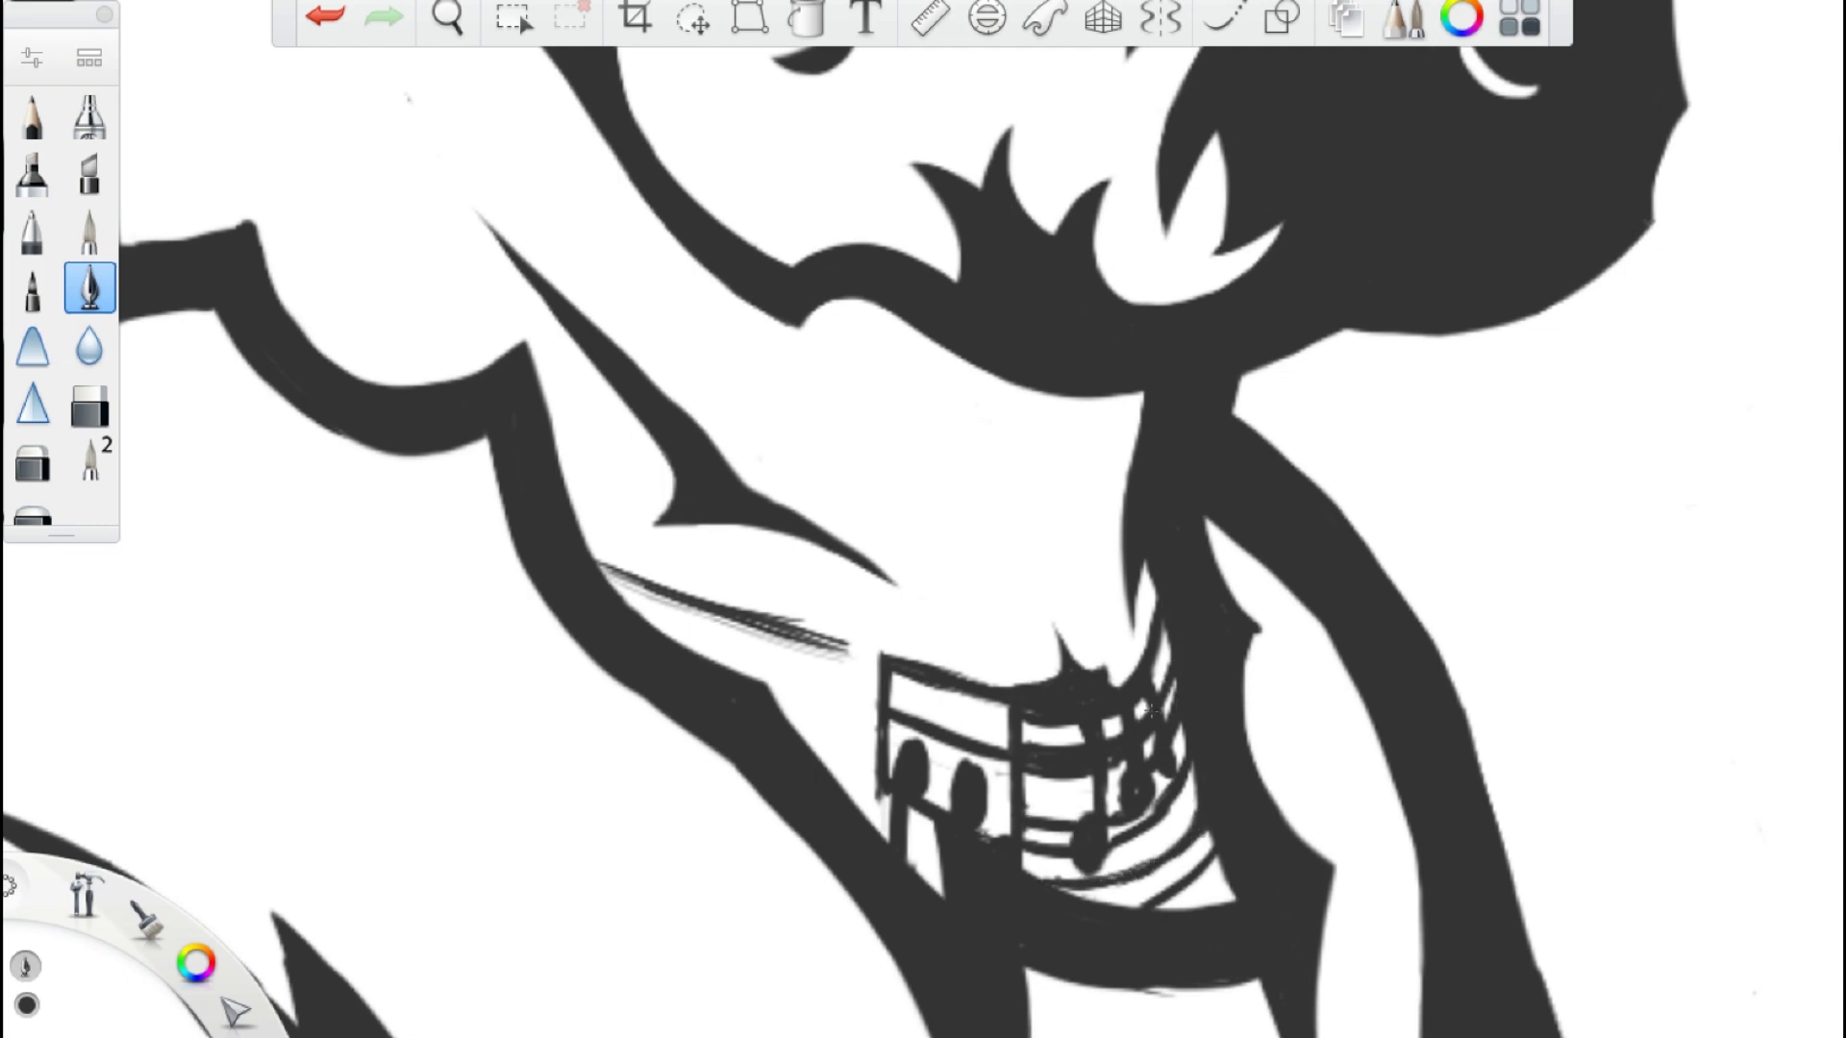
- Extend the neck tattoo along its guide line with a thick-beamed note and further lines up to the collar edge
scroll(1148, 710, "up", 5)
left_click_drag(721, 639, 899, 673)
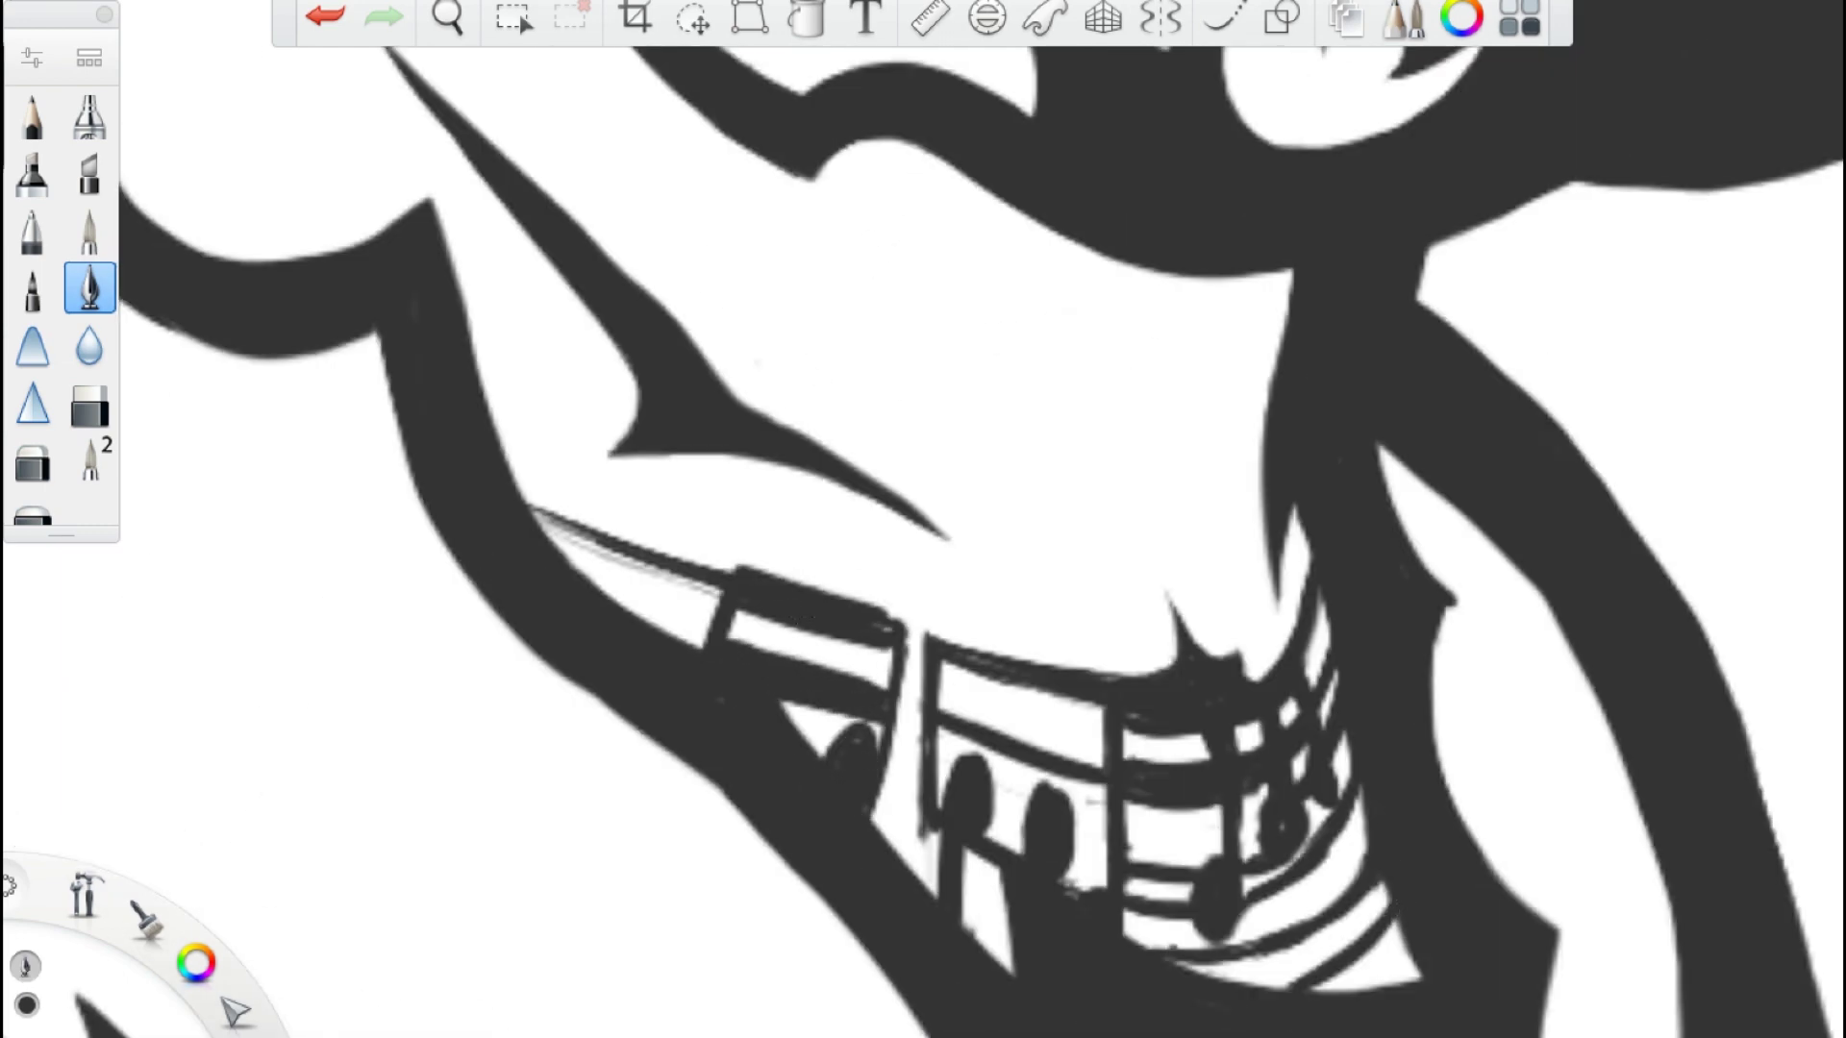
left_click_drag(615, 591, 707, 639)
left_click_drag(538, 524, 702, 574)
scroll(1189, 671, "down", 5)
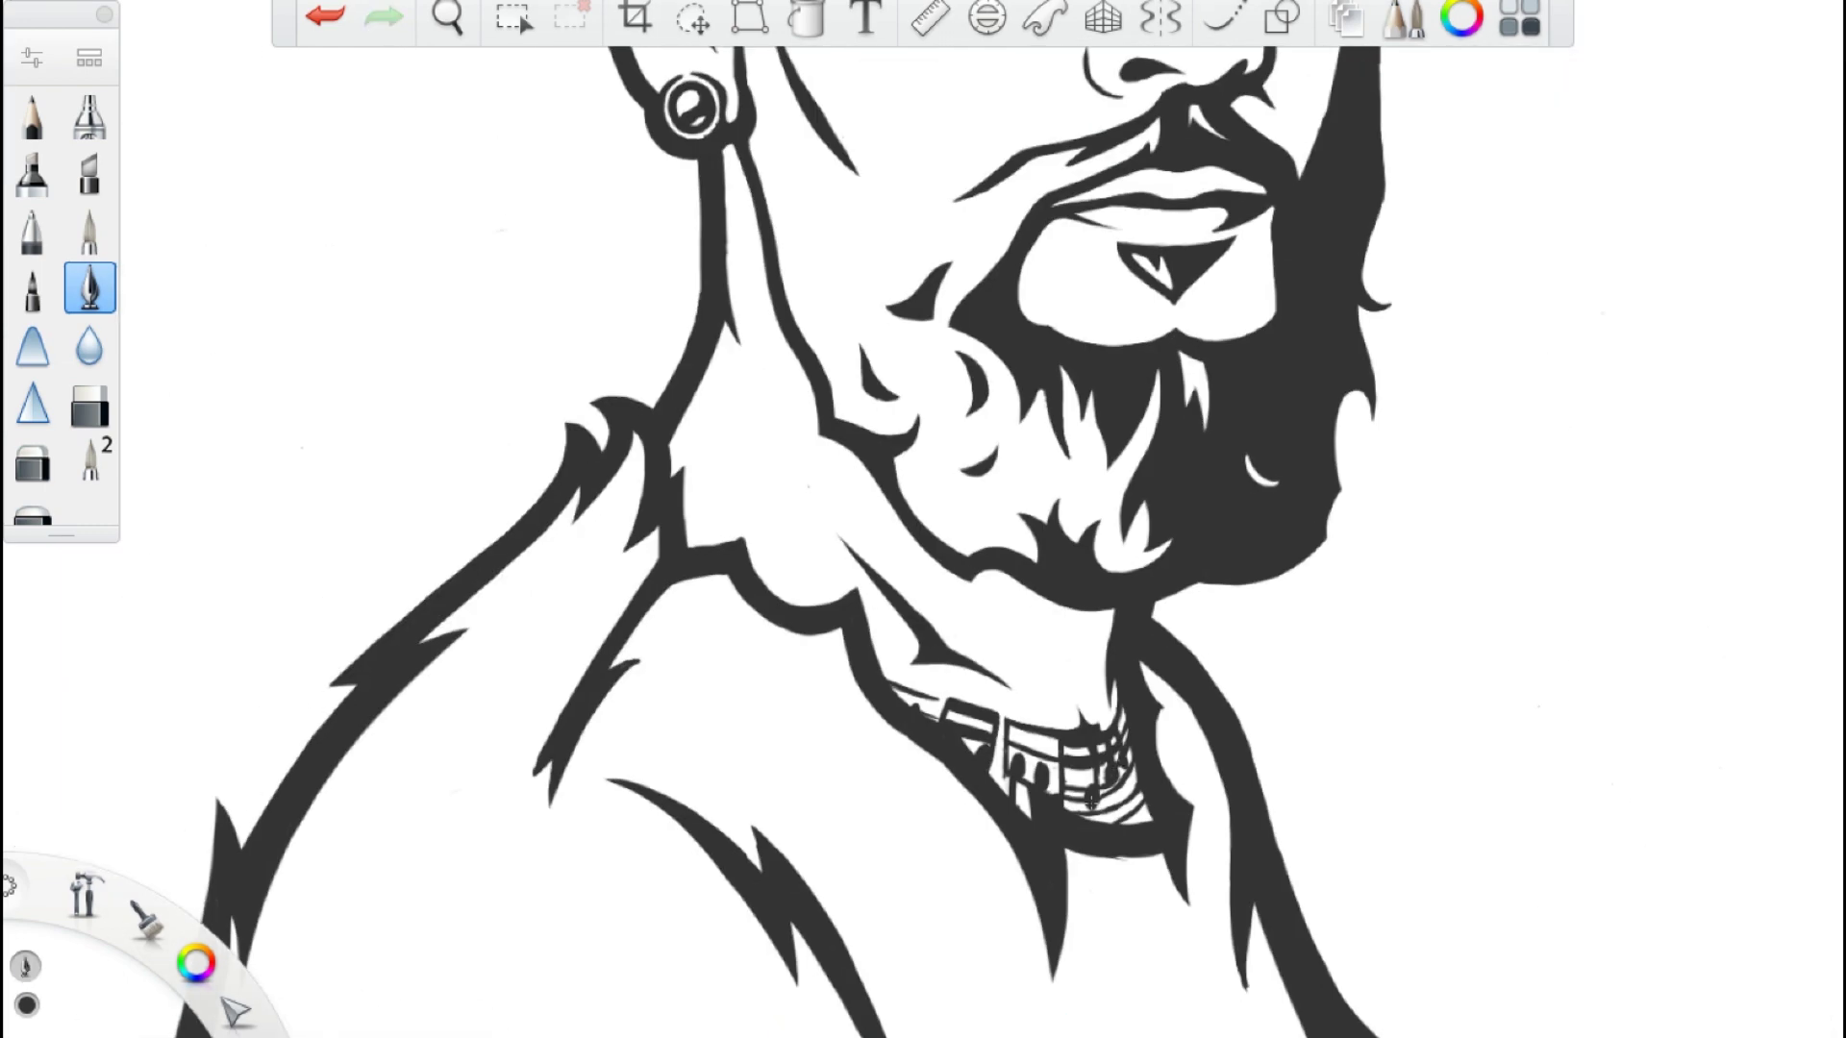
- Check the inked neck, tattoo and collar up close and against the whole portrait
scroll(865, 743, "up", 5)
left_click_drag(937, 625, 894, 807)
scroll(923, 673, "down", 5)
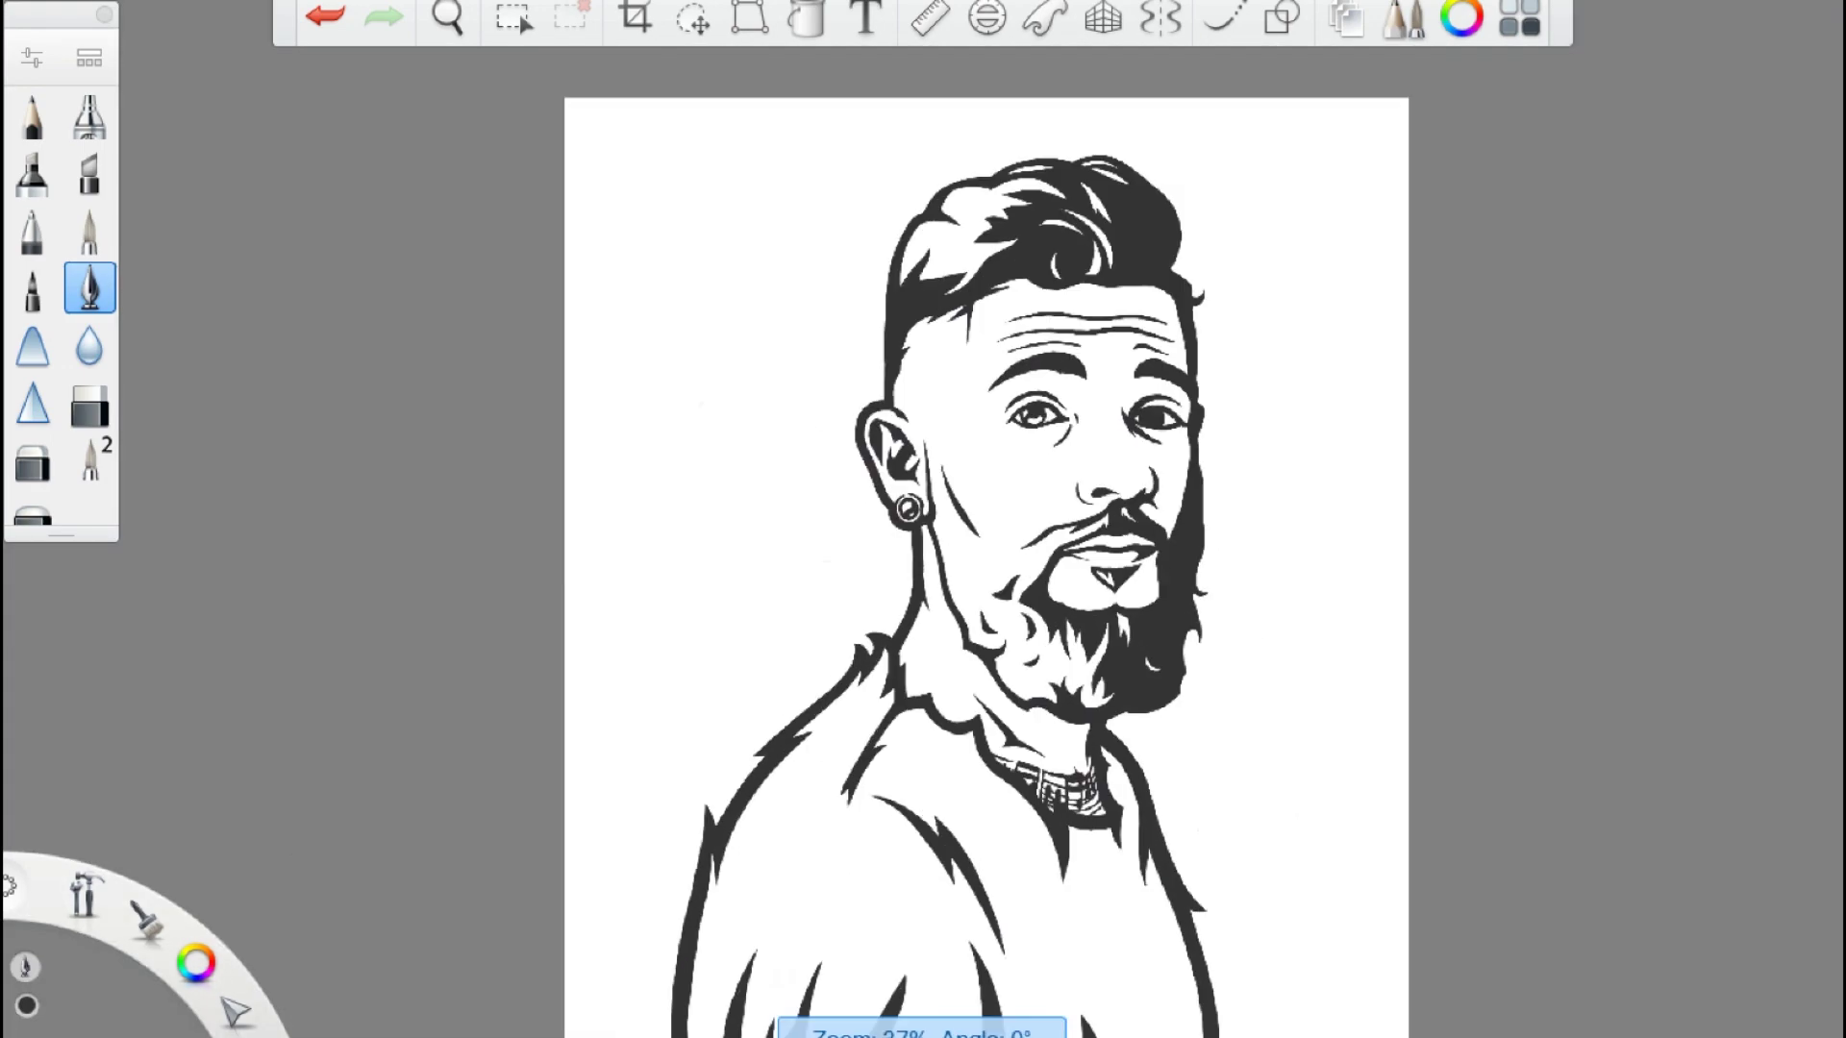
scroll(672, 562, "up", 6)
scroll(672, 562, "down", 5)
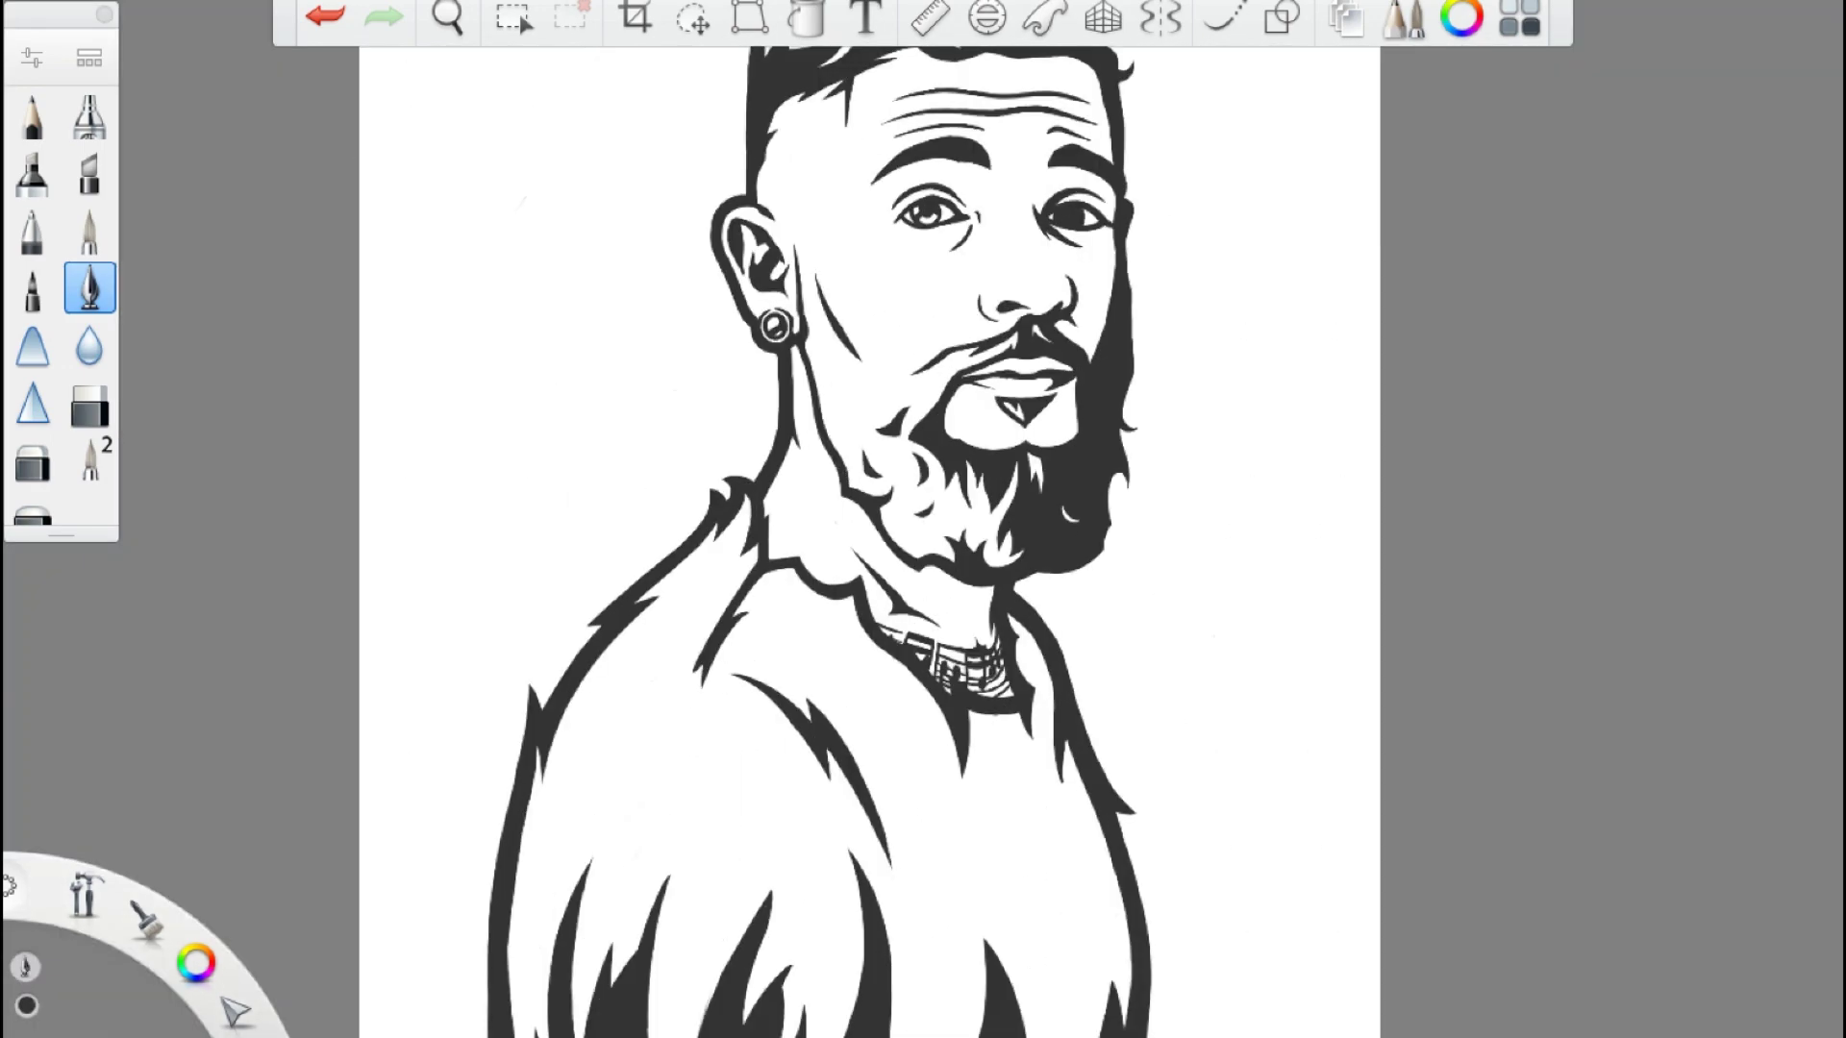
scroll(969, 660, "up", 6)
scroll(725, 388, "down", 5)
- Smooth the outer outline of the hair and the back of the head with the eraser
scroll(725, 389, "up", 6)
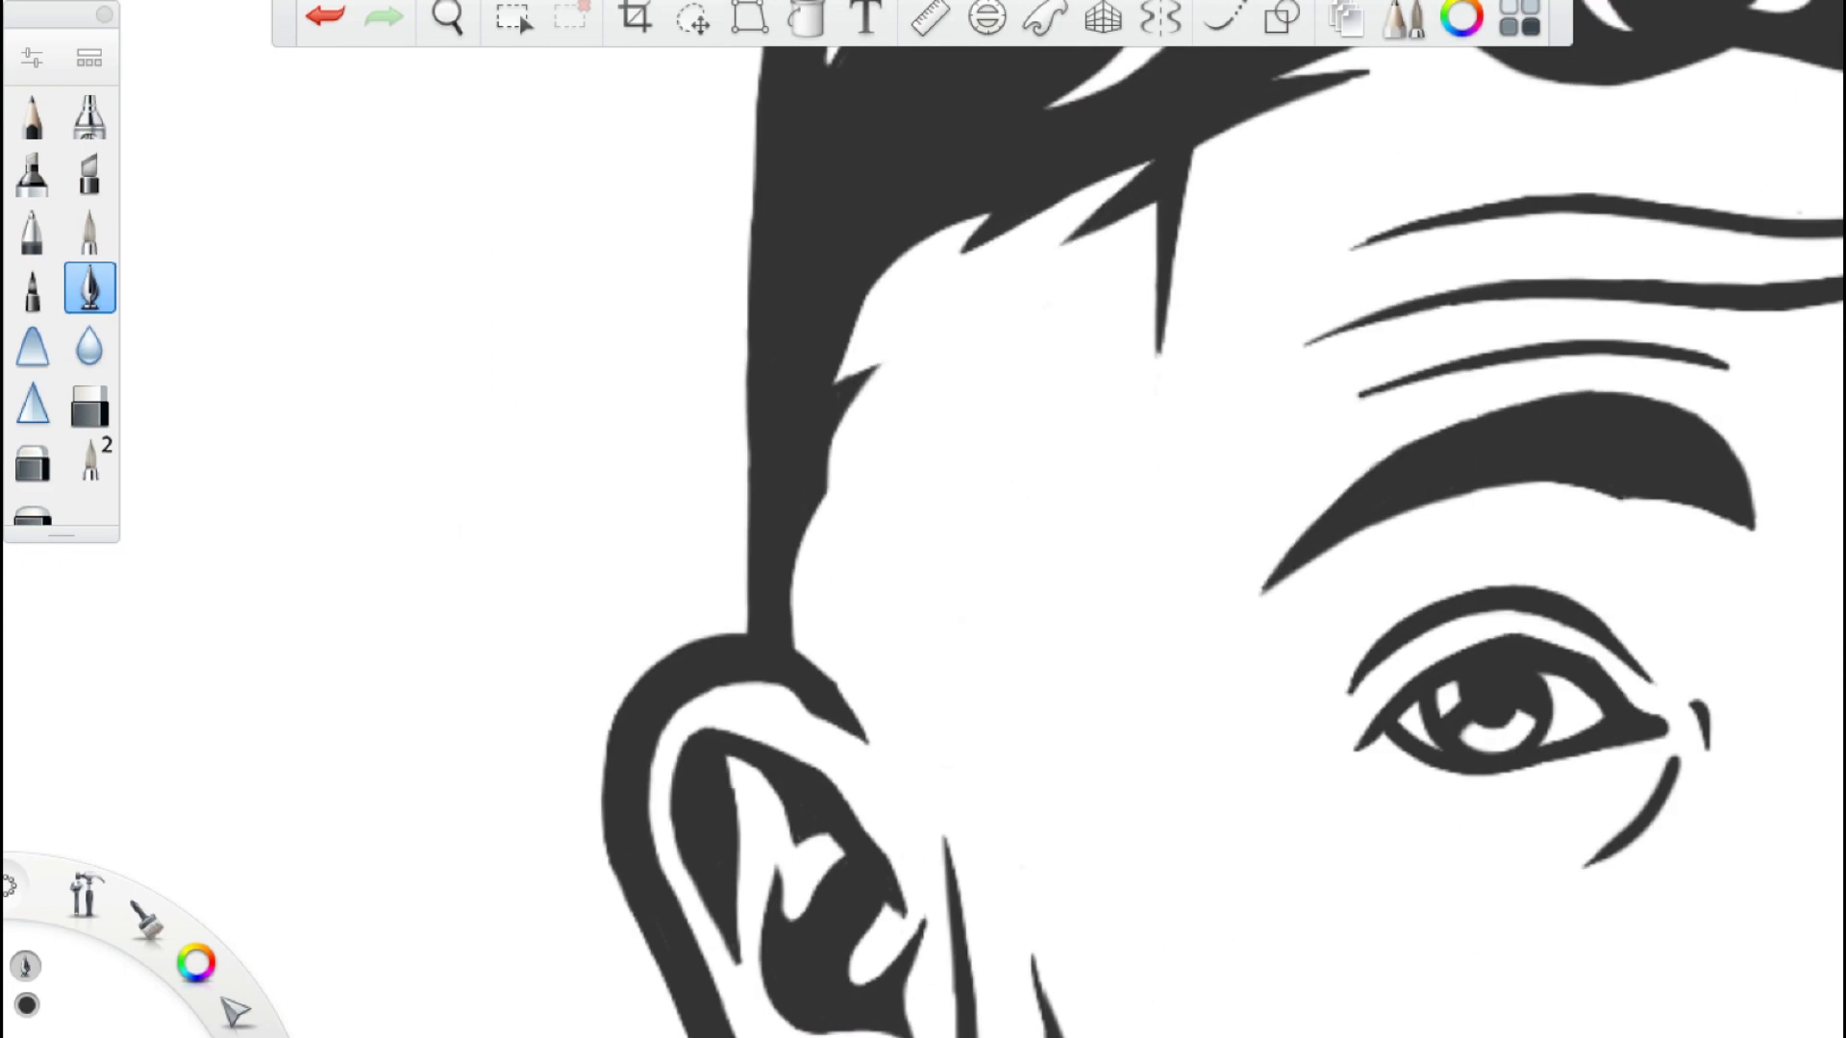
scroll(725, 389, "up", 1)
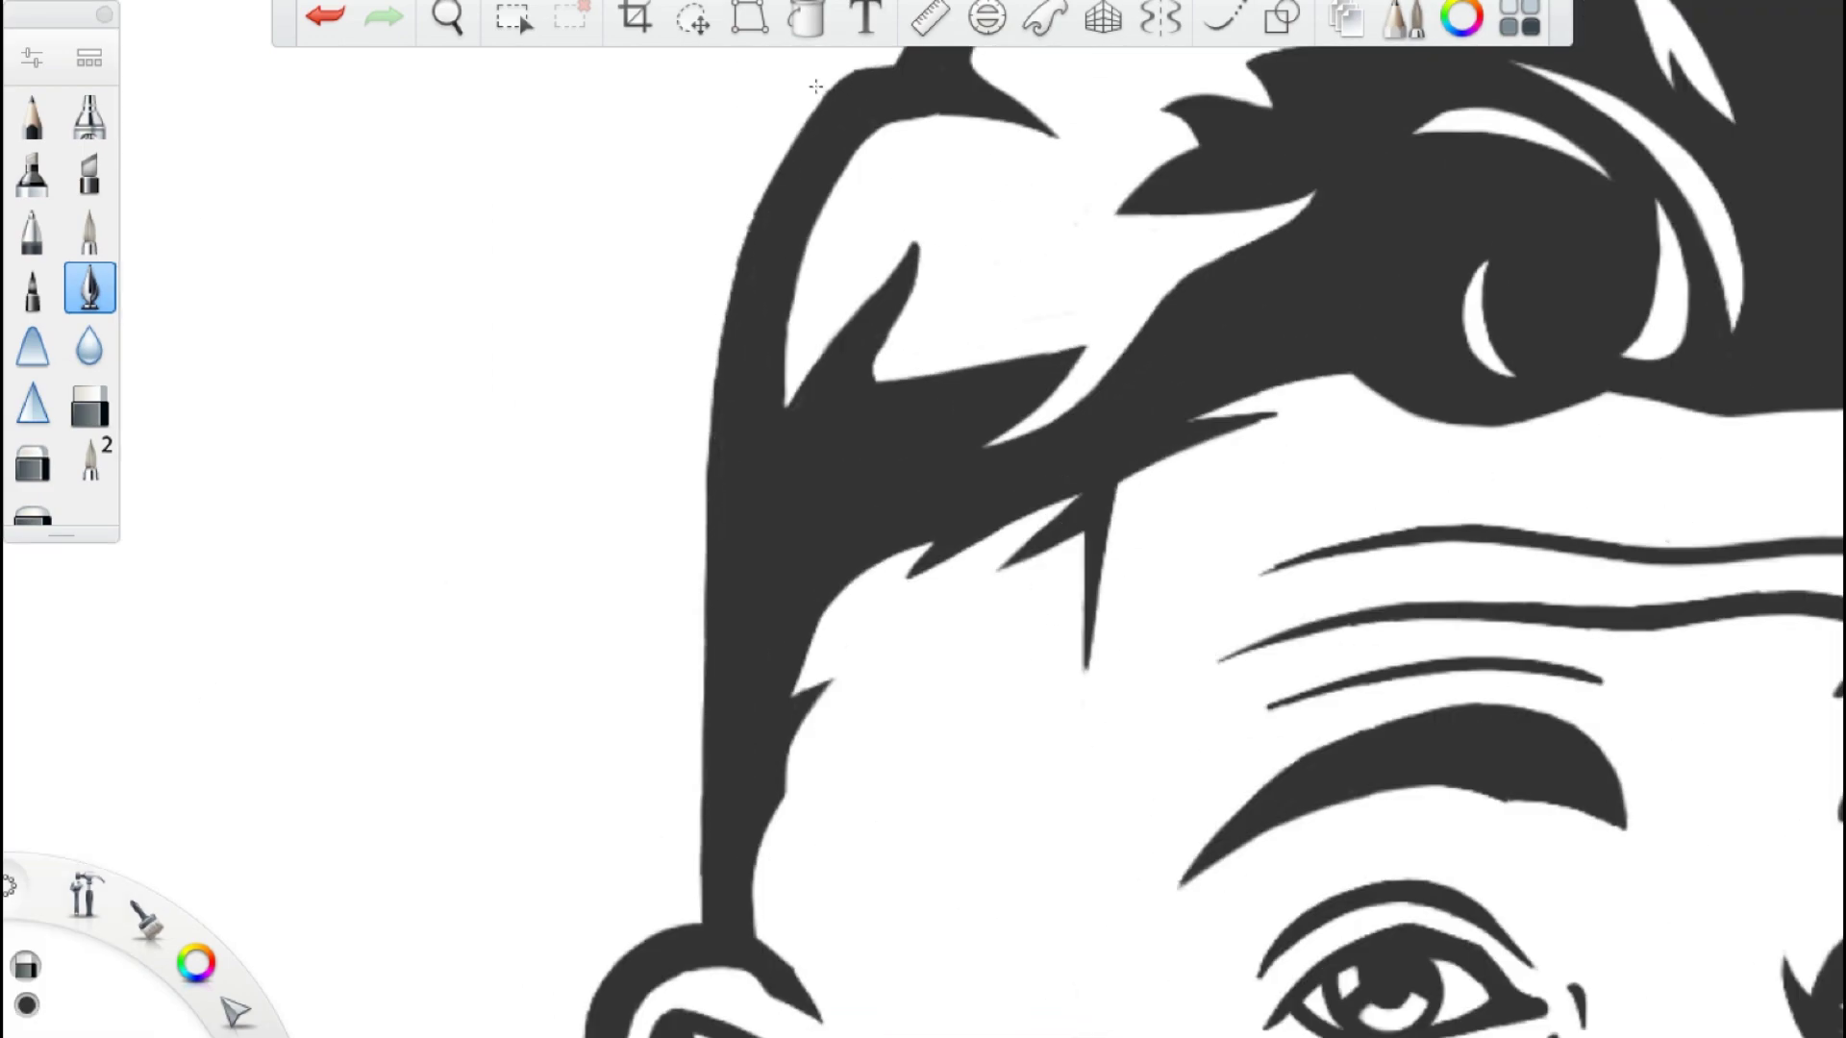
scroll(1021, 294, "up", 5)
scroll(1021, 293, "down", 5)
scroll(921, 386, "up", 6)
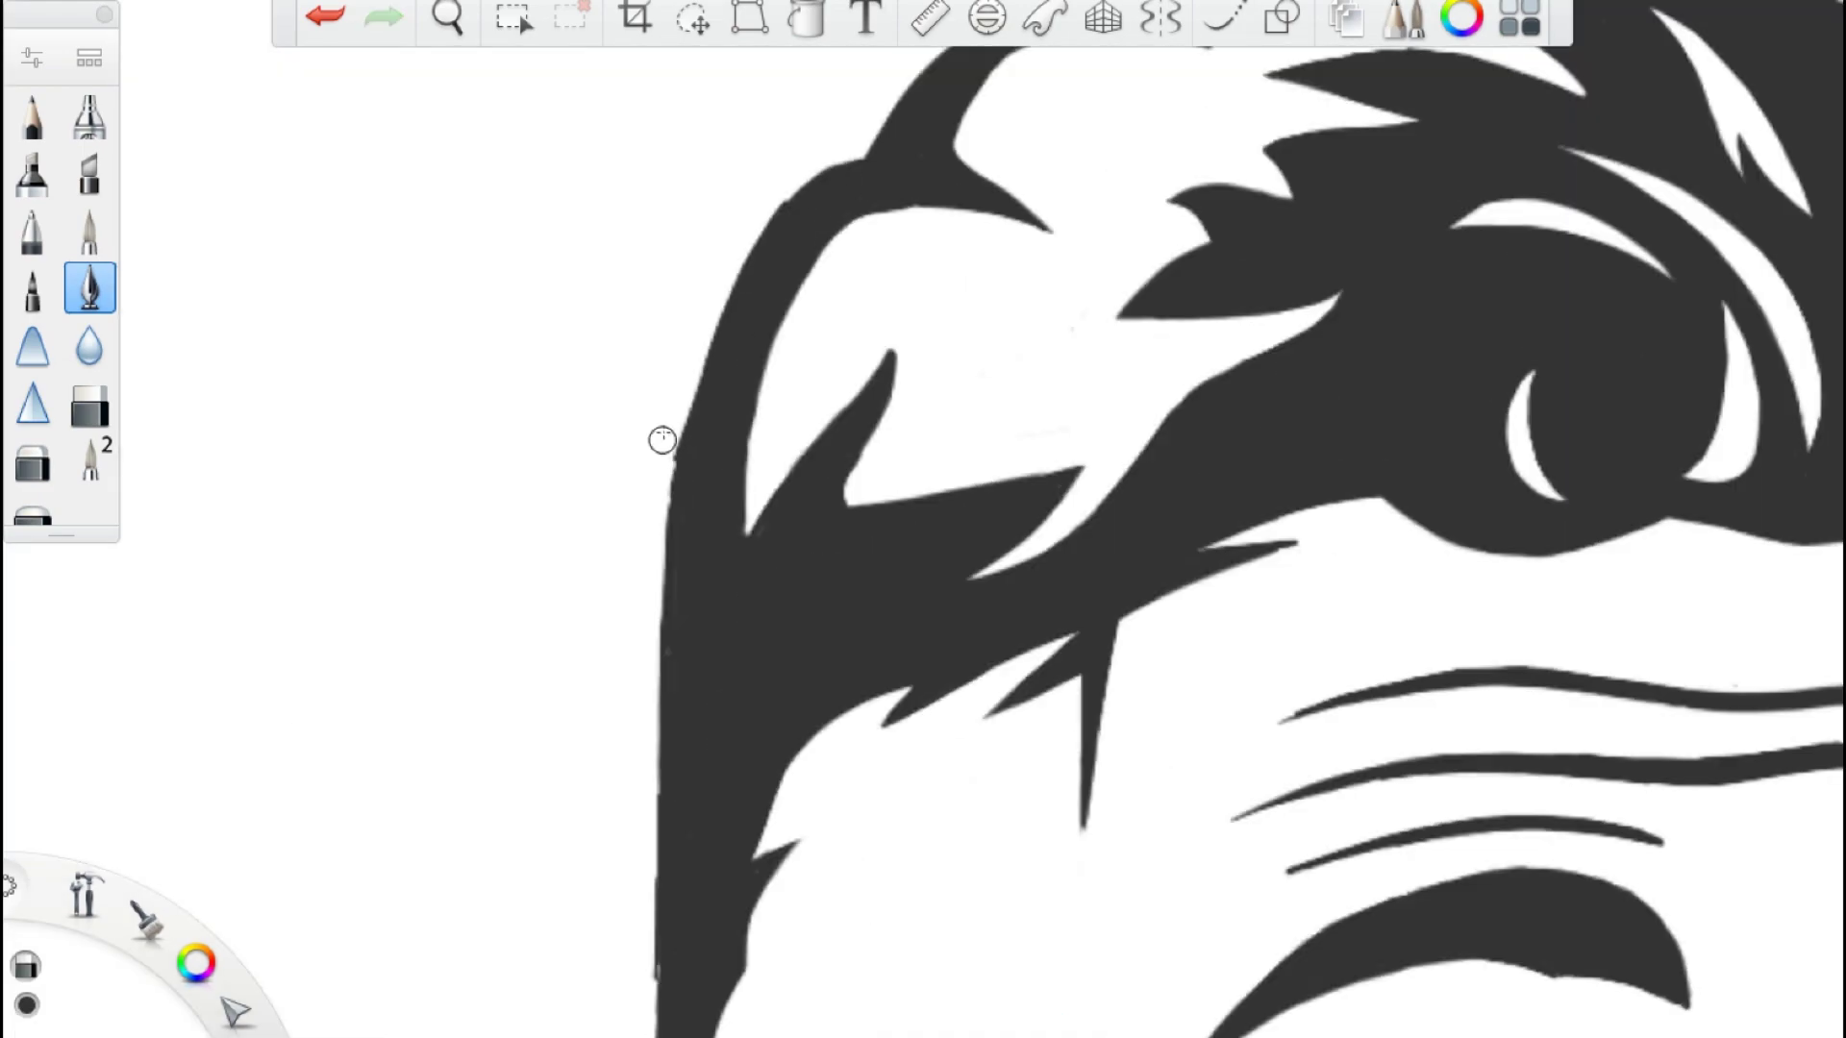
scroll(921, 387, "up", 1)
scroll(816, 658, "down", 5)
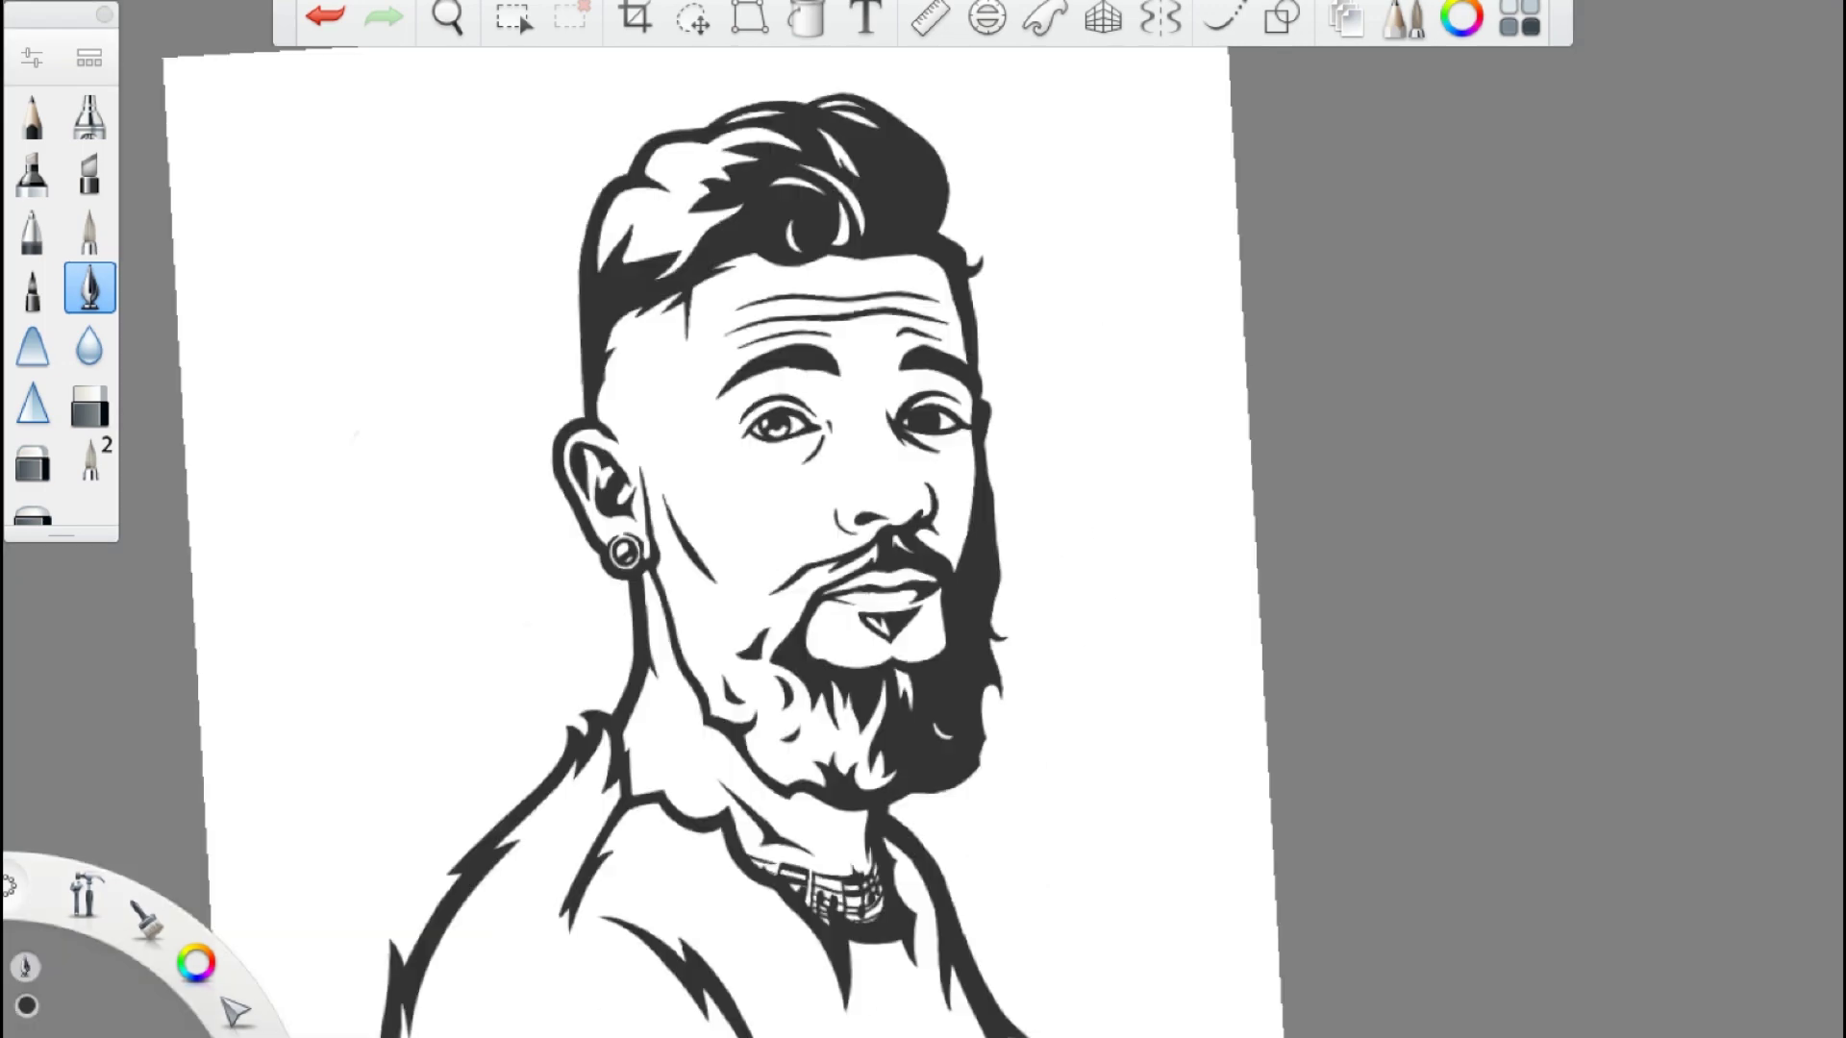
- Refine the outline at the far temple and cut a thin white highlight between the quiff and the temple hair
scroll(961, 641, "up", 6)
scroll(1043, 444, "up", 2)
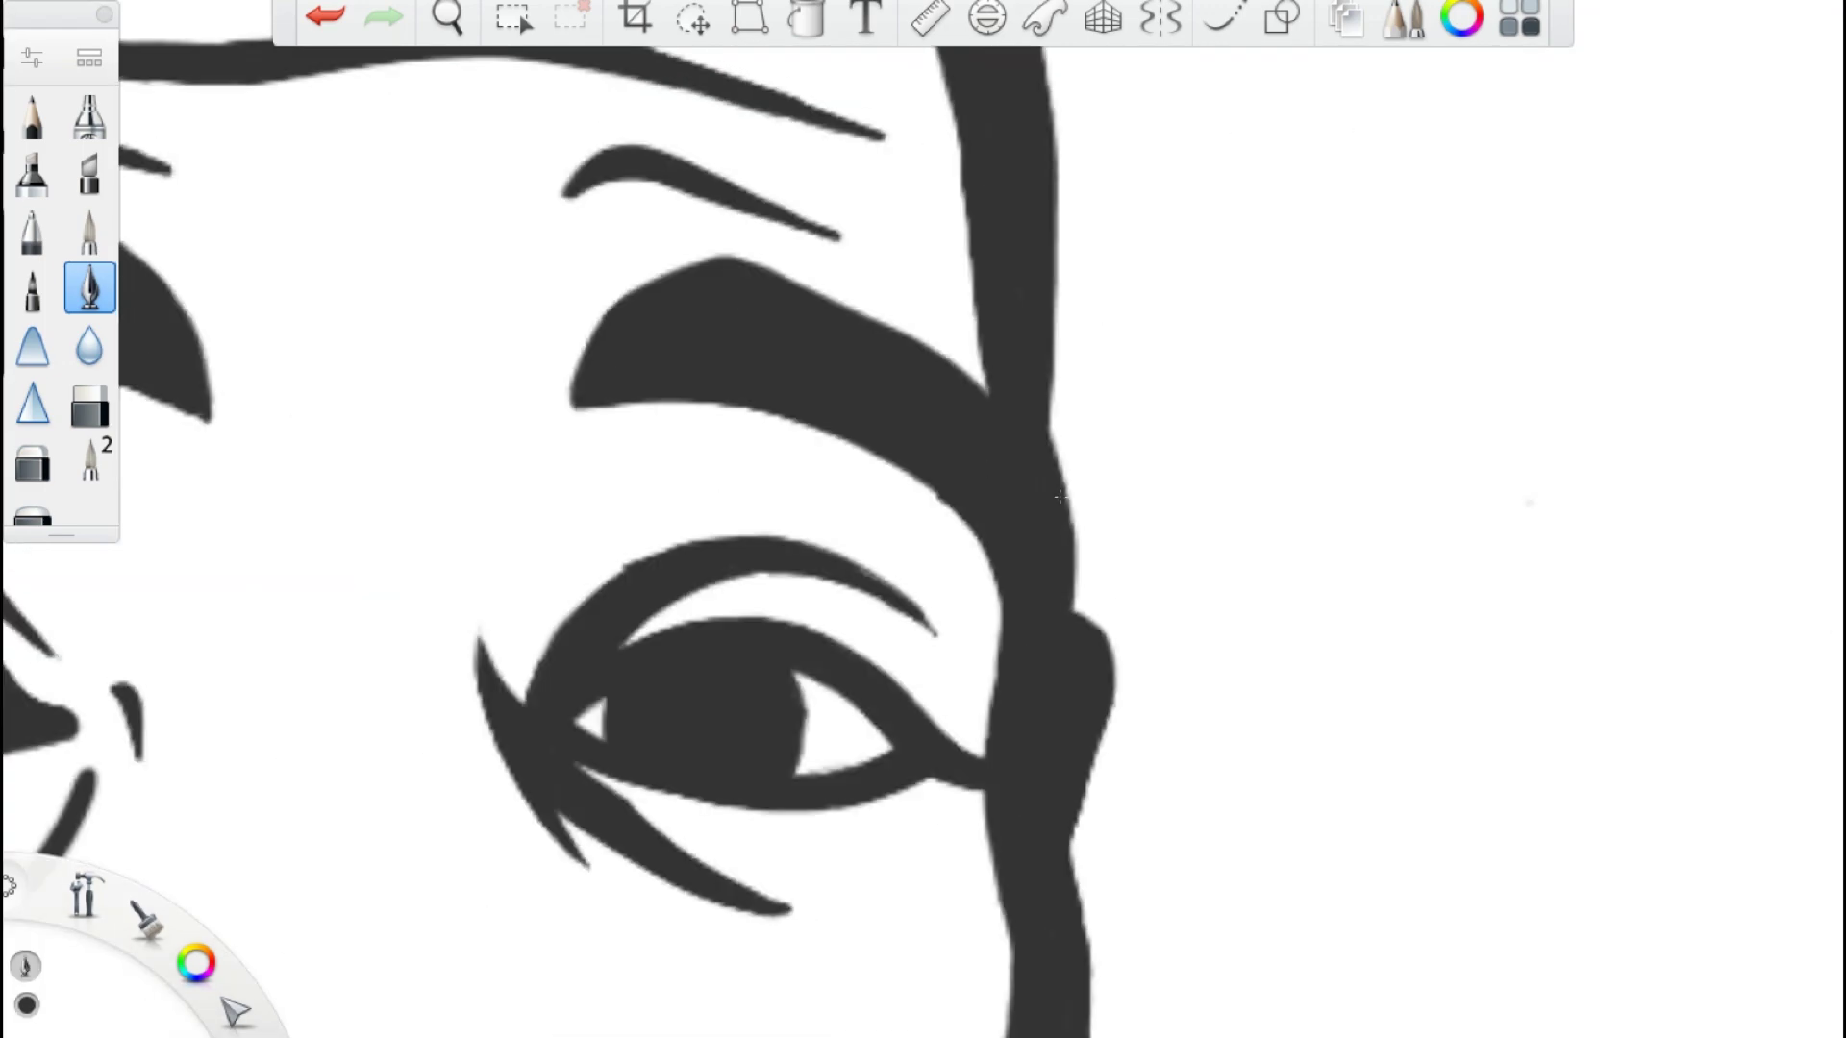
scroll(1109, 634, "down", 2)
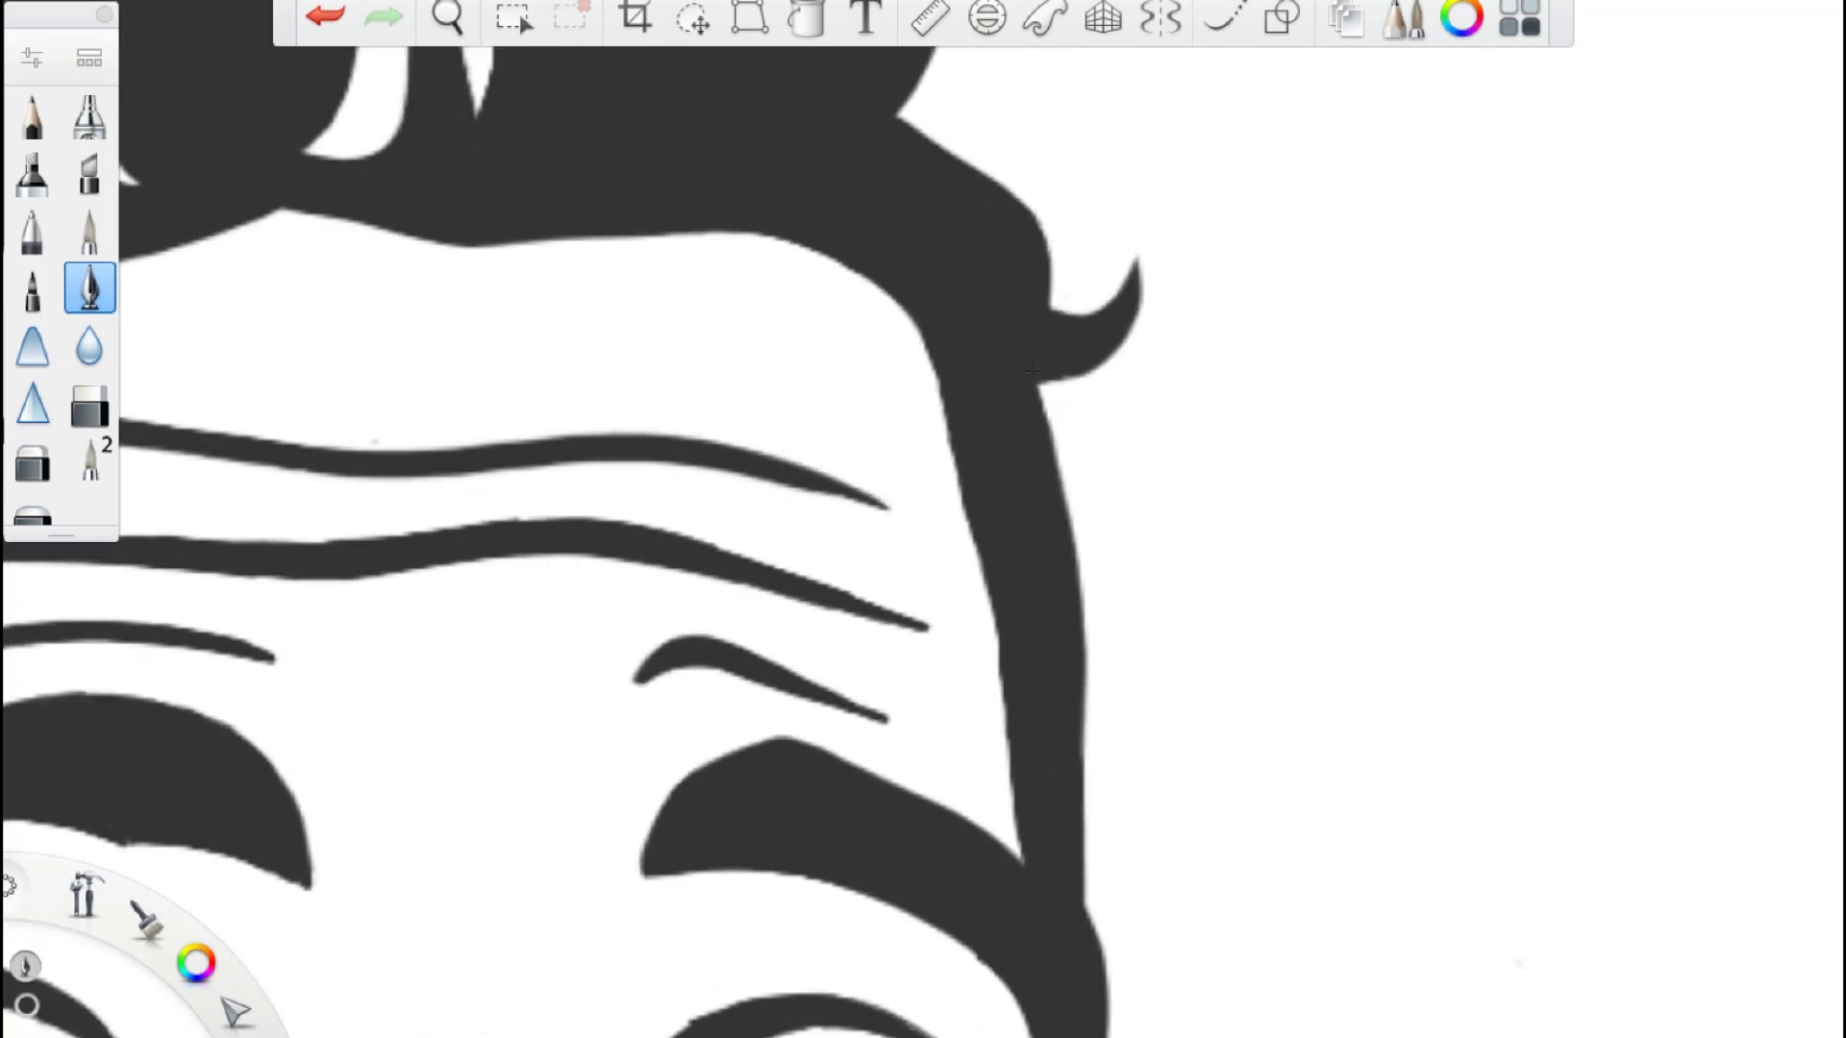
scroll(996, 162, "up", 5)
scroll(996, 162, "down", 3)
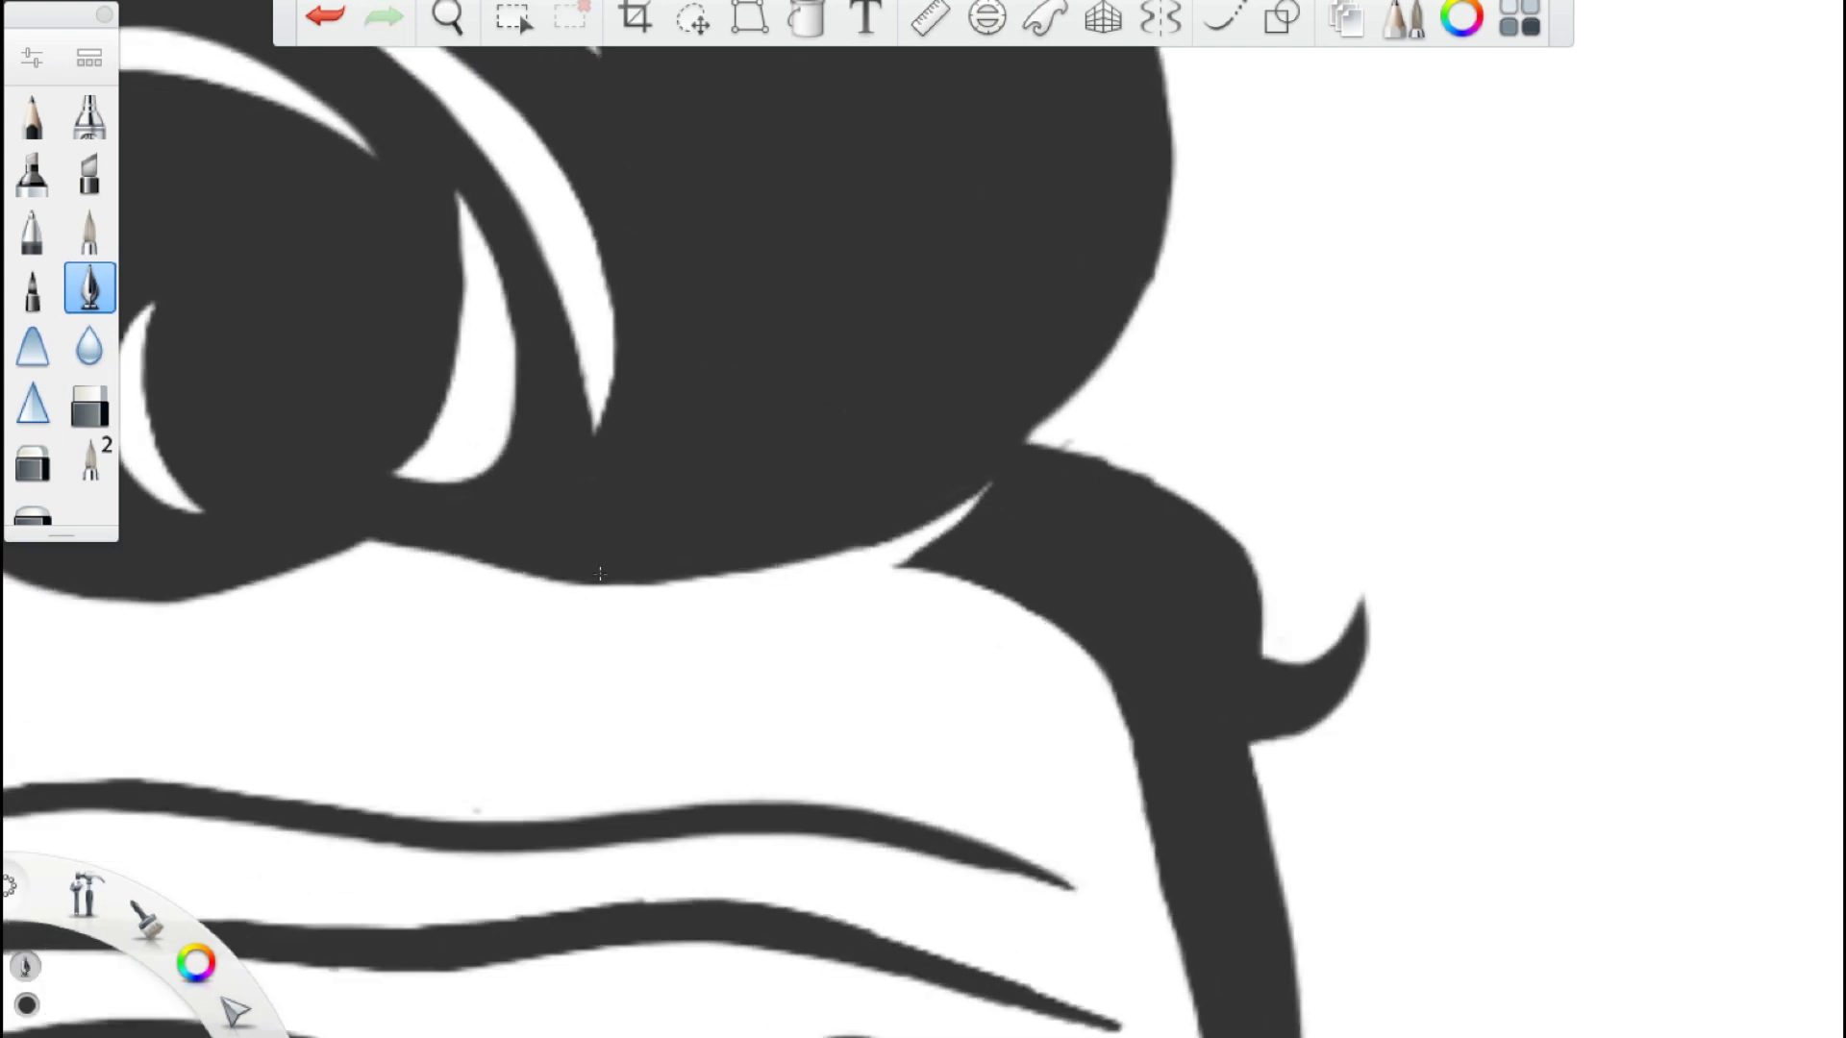
scroll(923, 519, "down", 5)
scroll(923, 519, "up", 5)
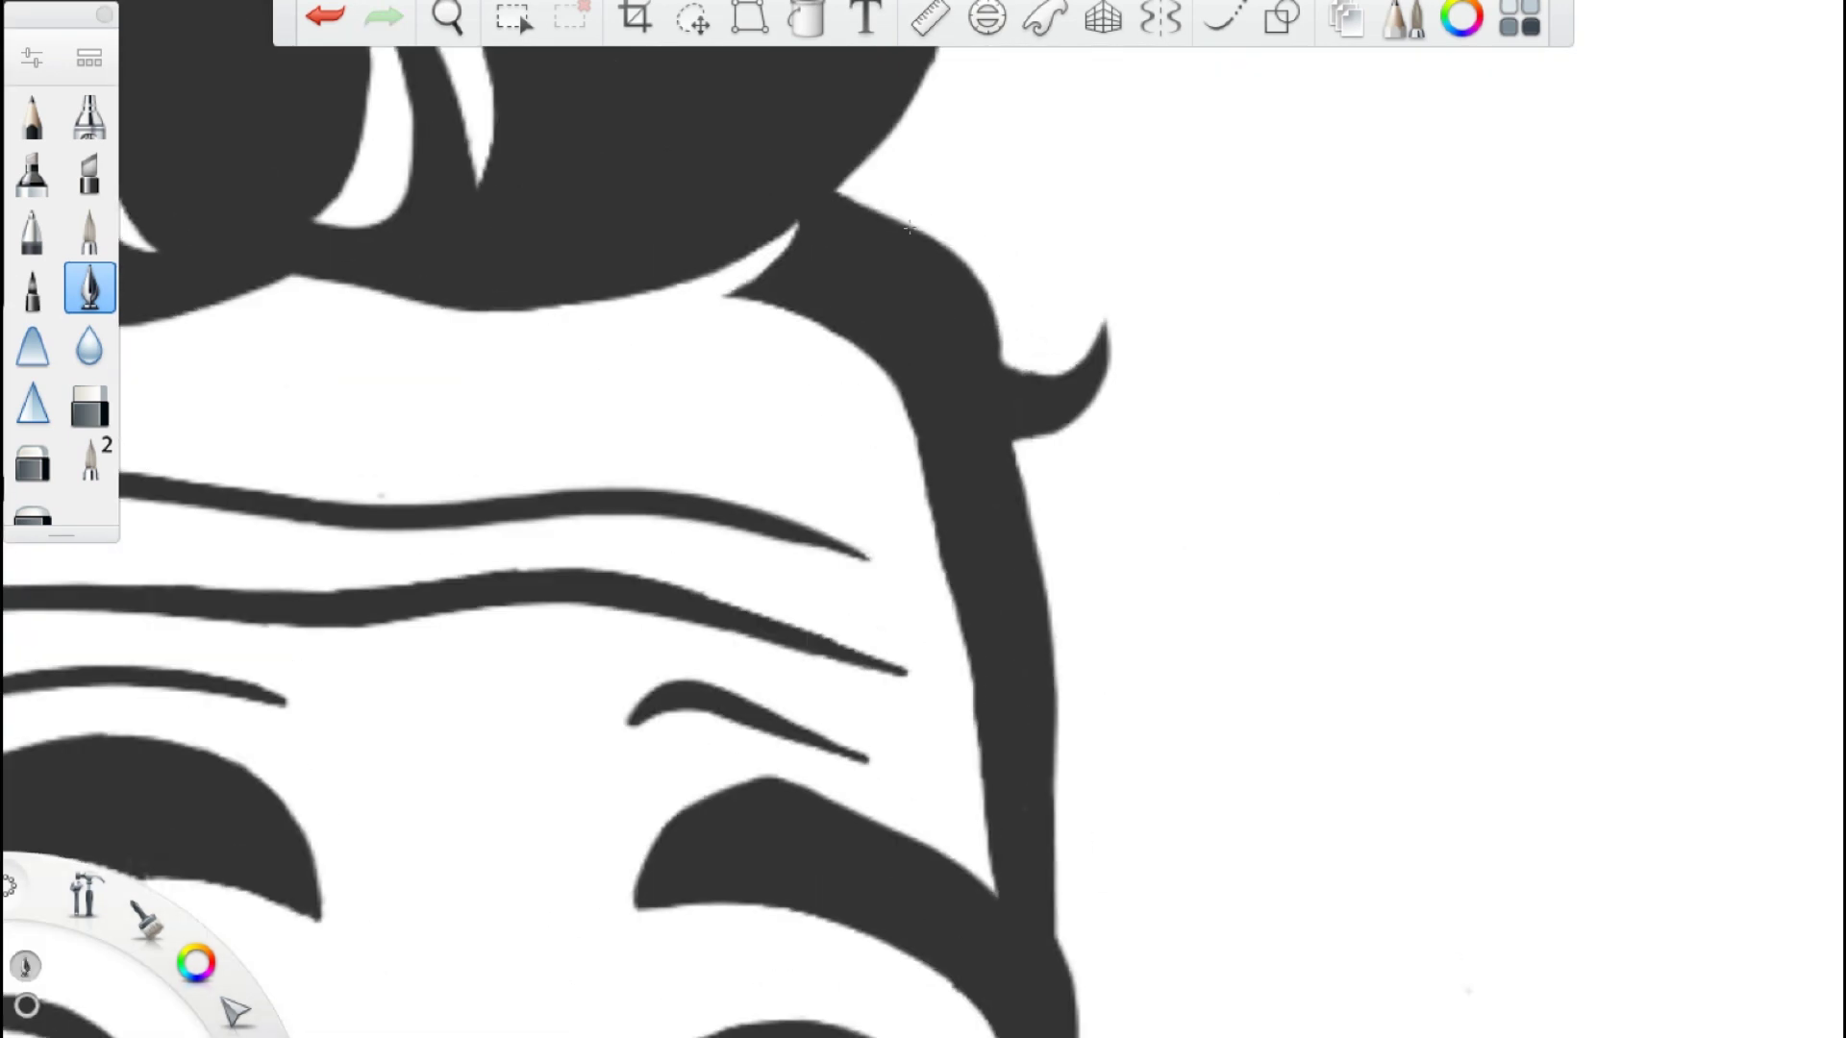
scroll(1074, 640, "down", 5)
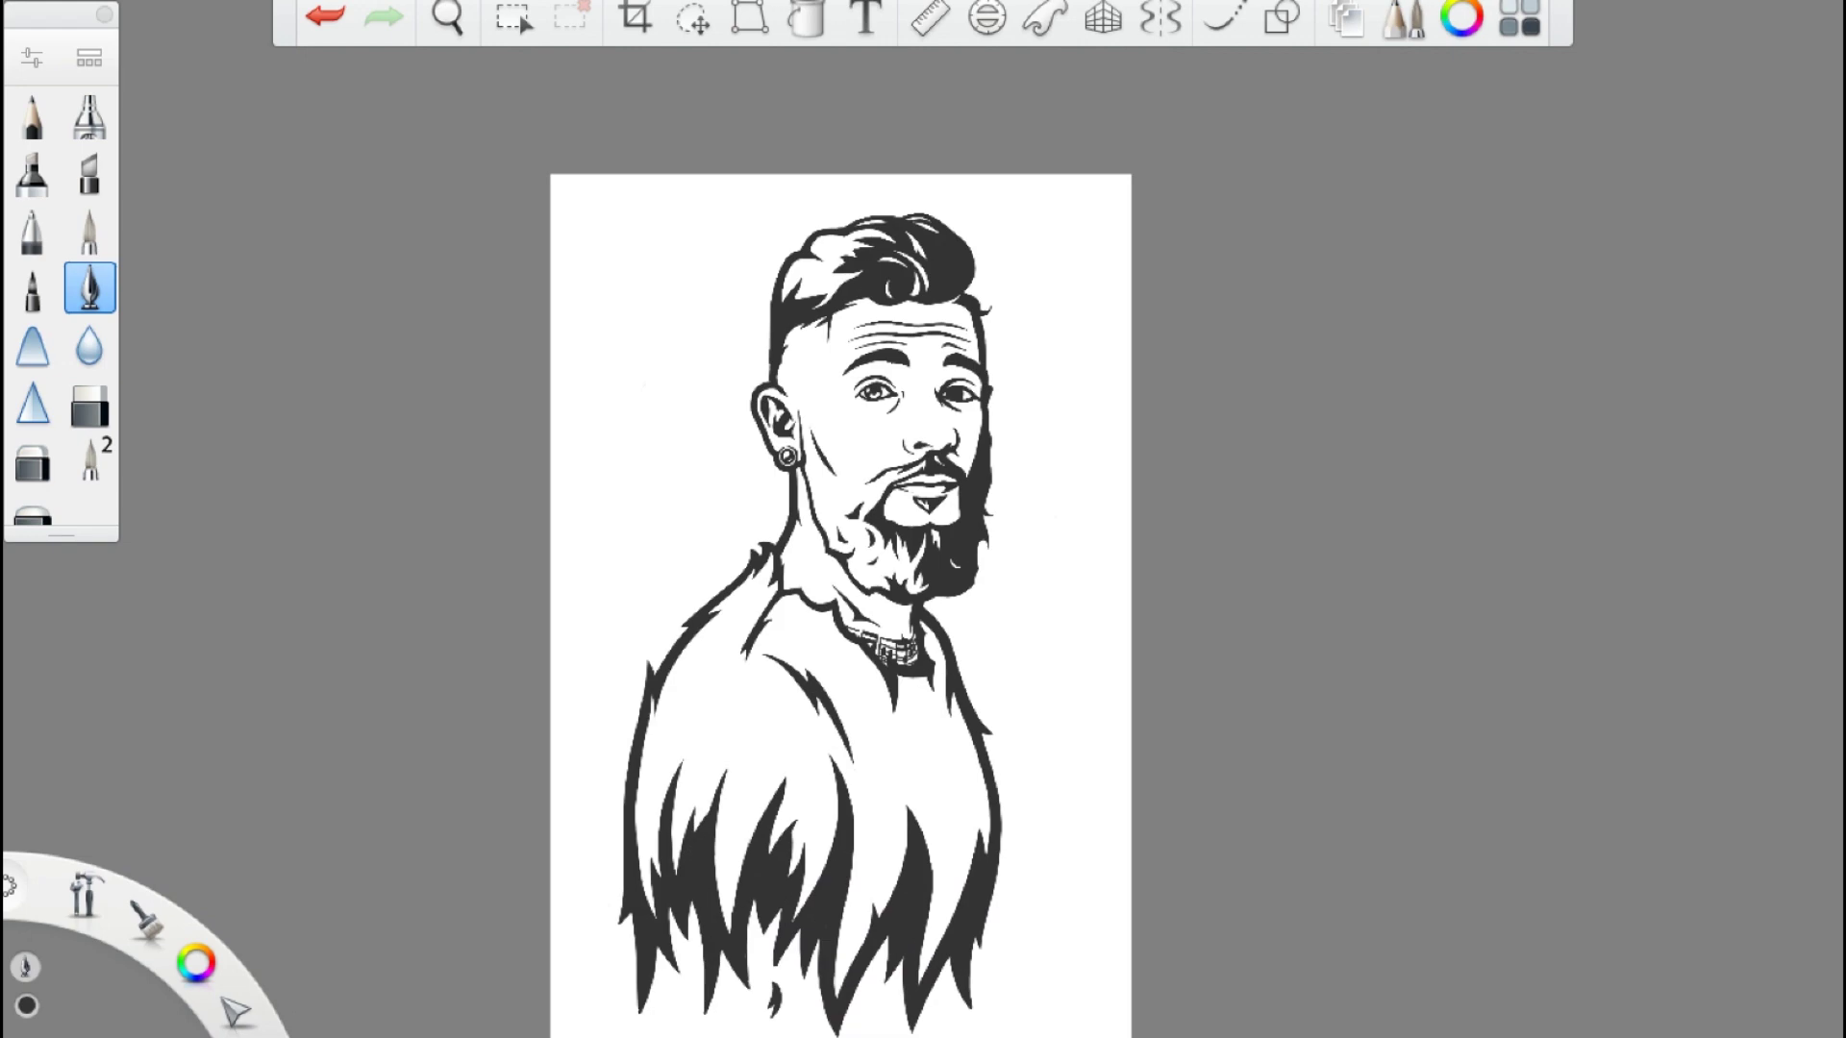
- Refine the thin white highlight slivers at the top of the quiff
scroll(1074, 639, "up", 4)
scroll(1074, 639, "down", 4)
scroll(923, 519, "up", 3)
scroll(923, 519, "down", 3)
scroll(923, 519, "up", 6)
scroll(923, 519, "down", 6)
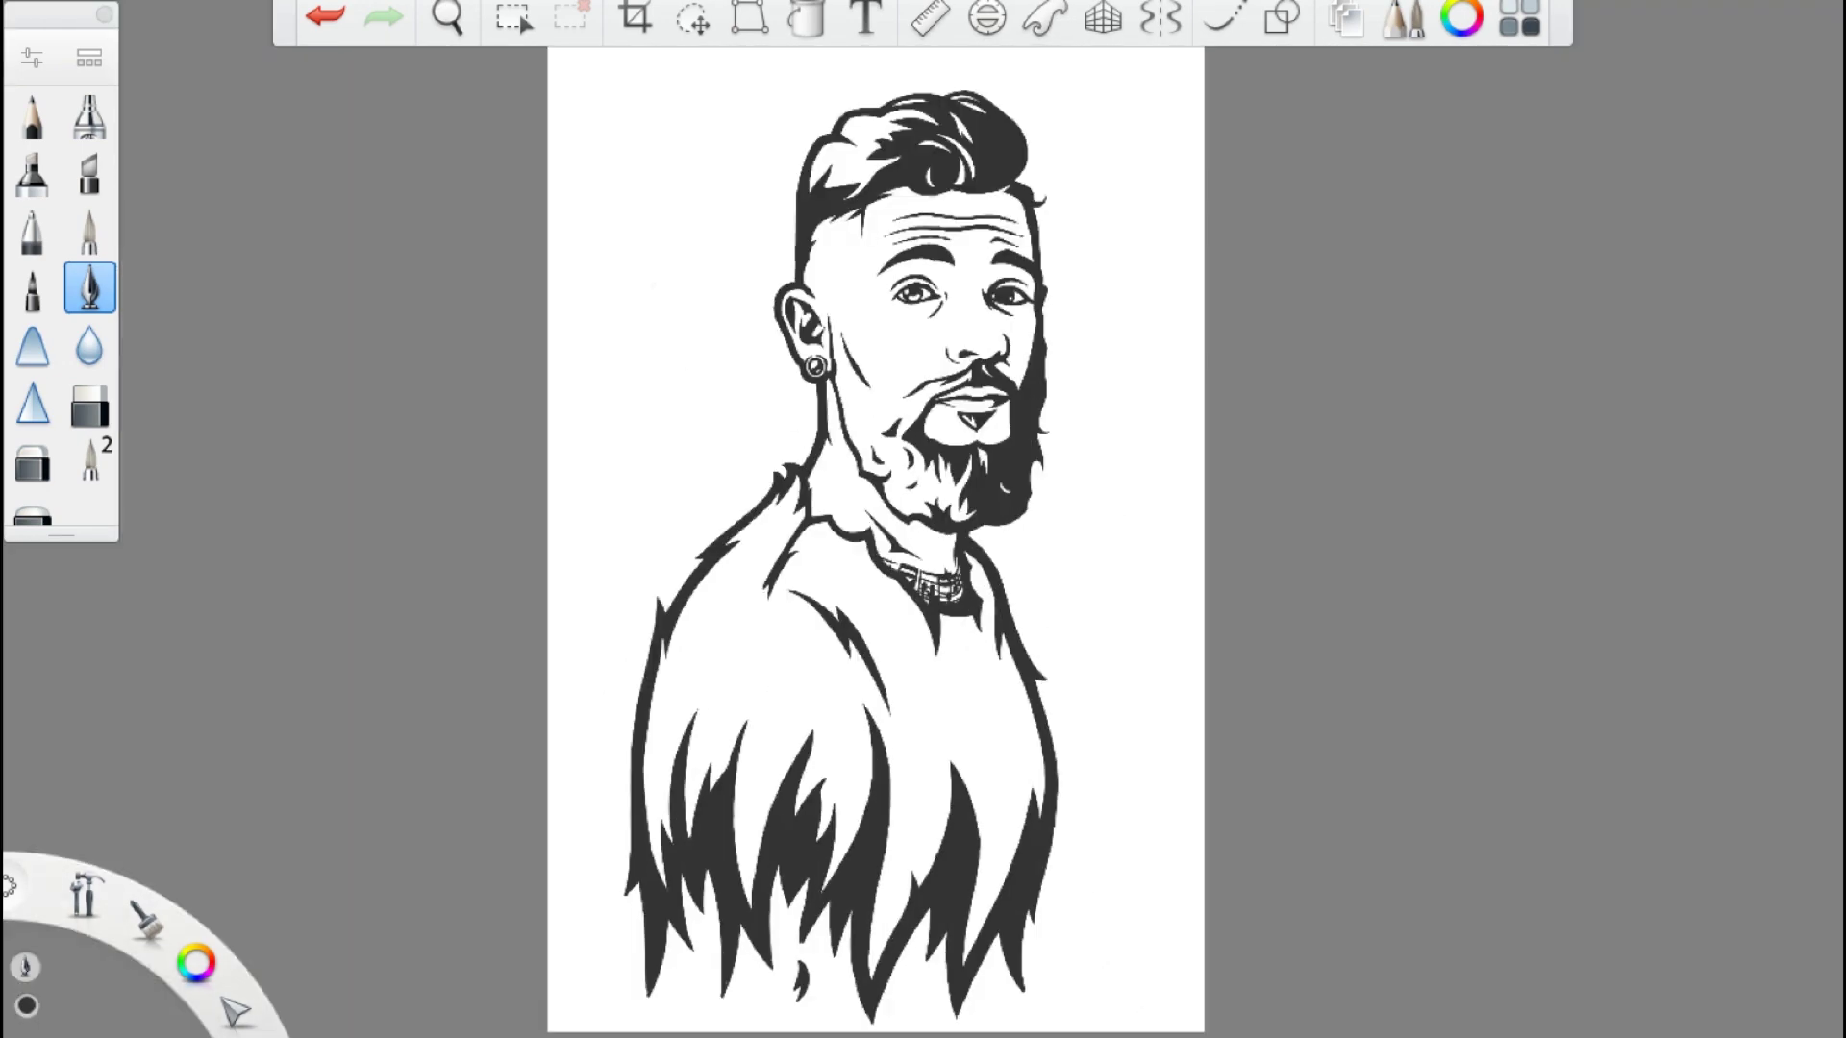
scroll(923, 519, "up", 5)
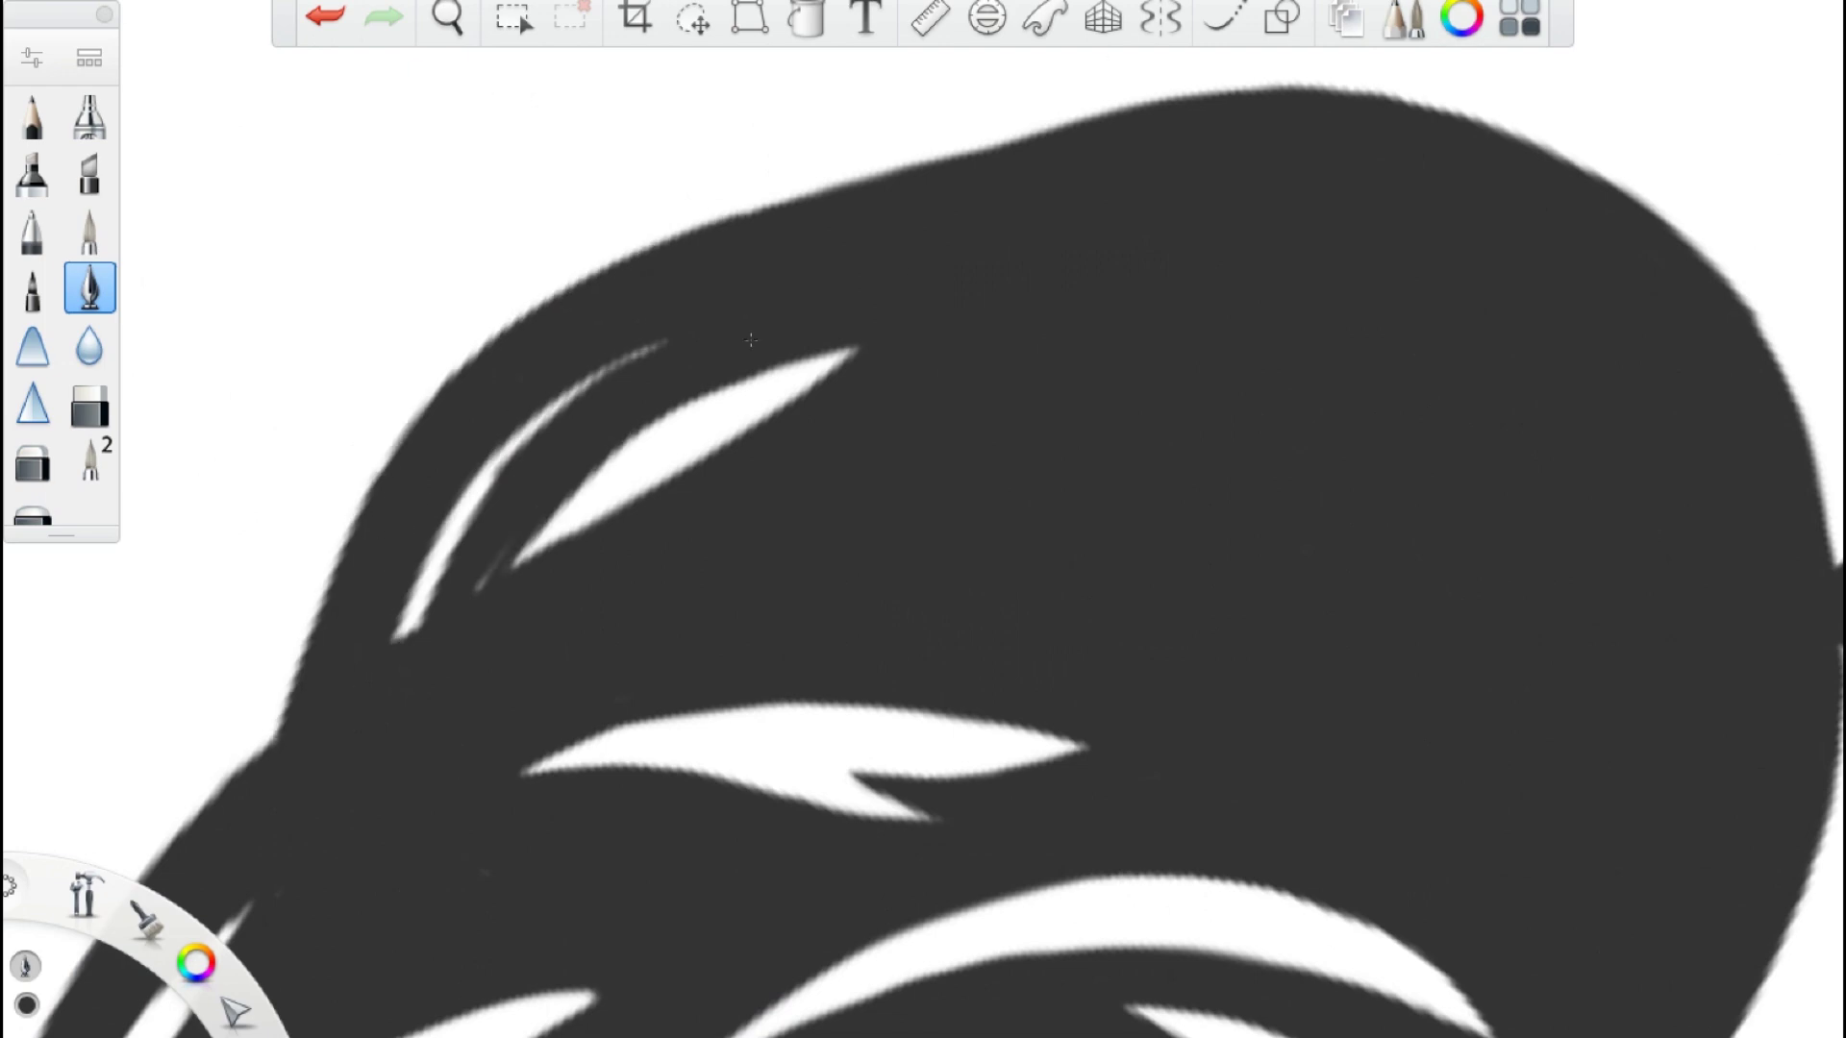
scroll(923, 519, "down", 5)
scroll(923, 519, "up", 6)
- Add a forked barb to the crease beneath the inner corner of the near eye
scroll(923, 519, "down", 6)
scroll(923, 519, "up", 6)
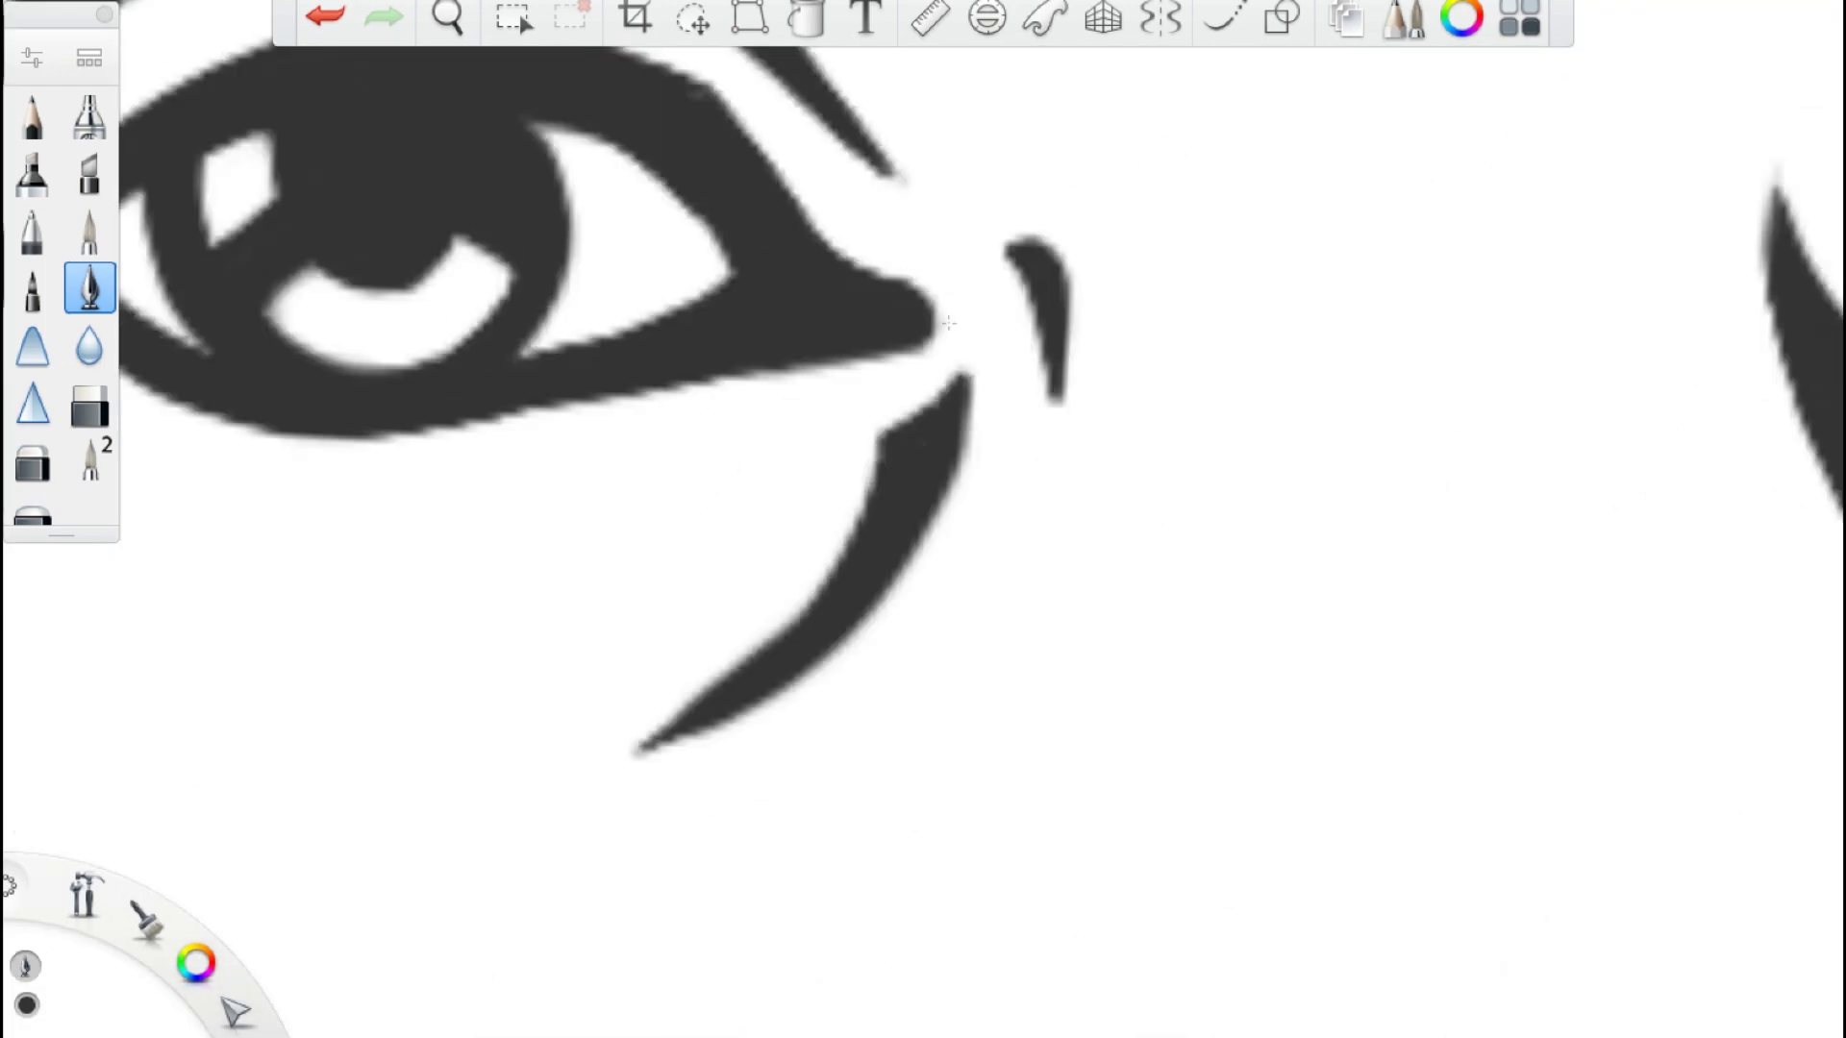
scroll(924, 520, "down", 3)
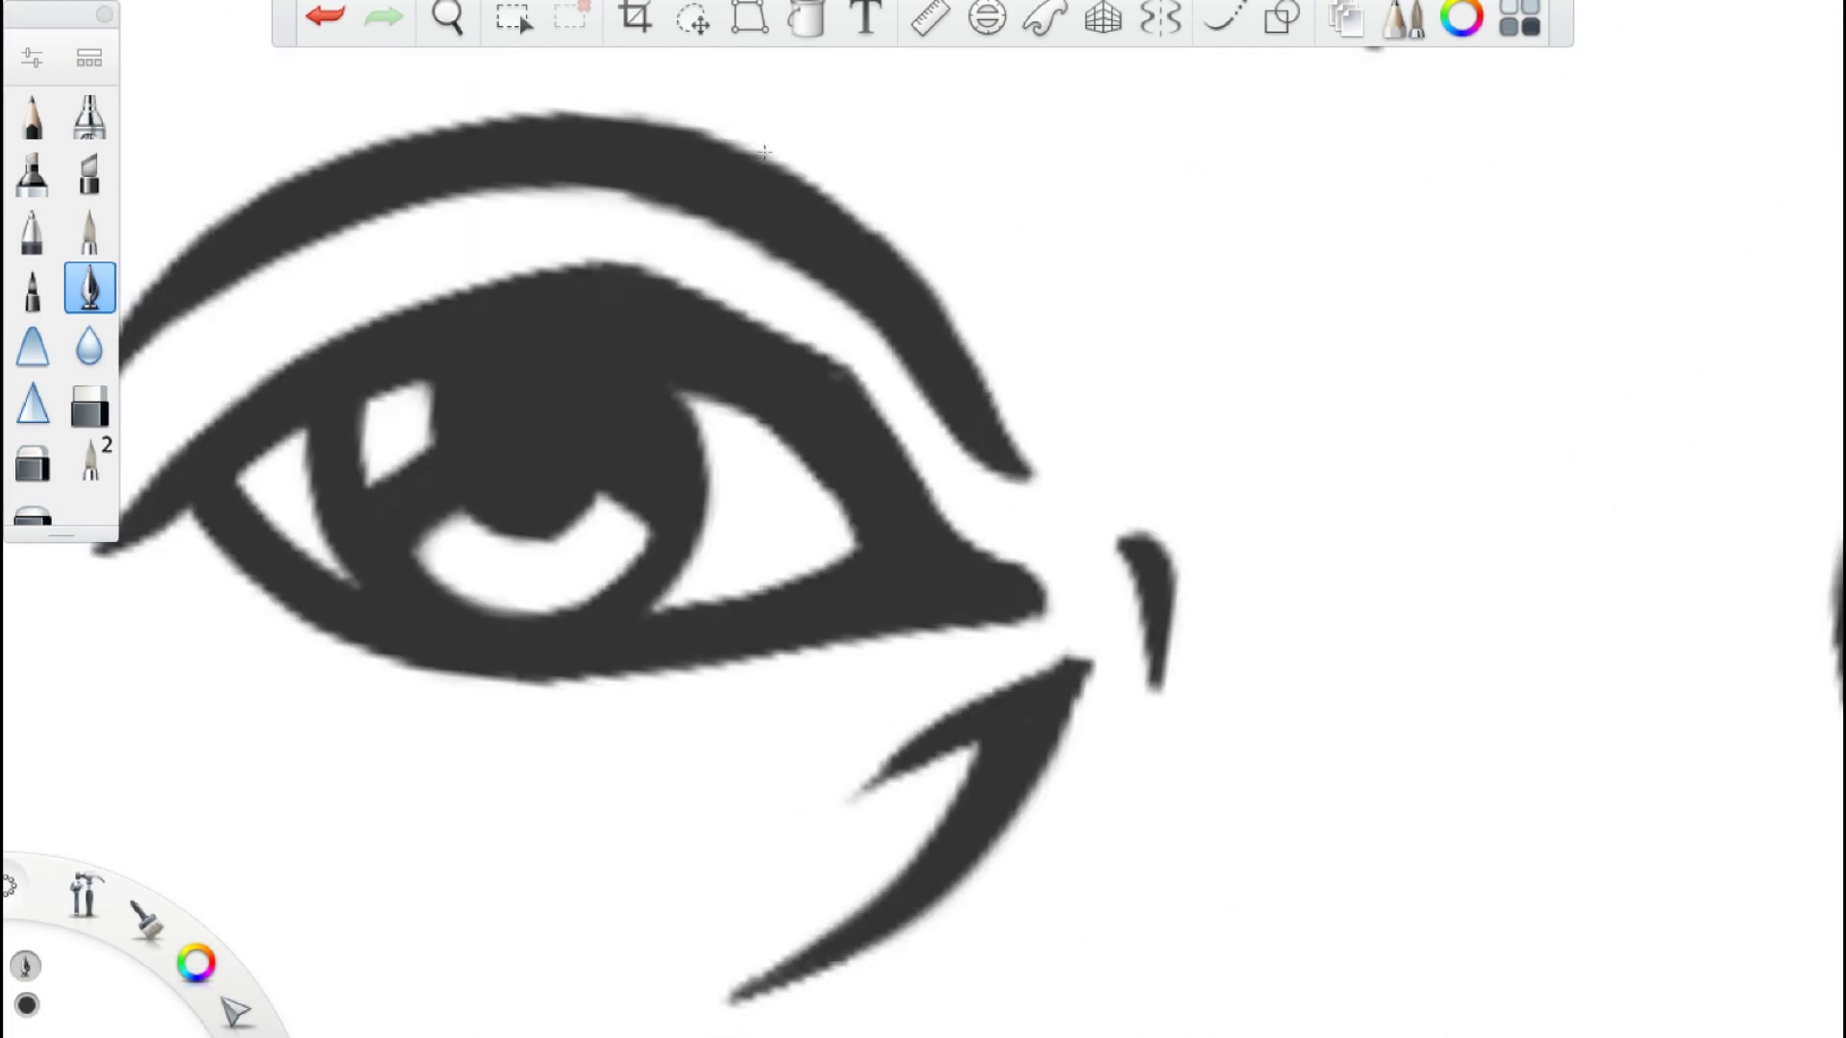
scroll(923, 519, "down", 5)
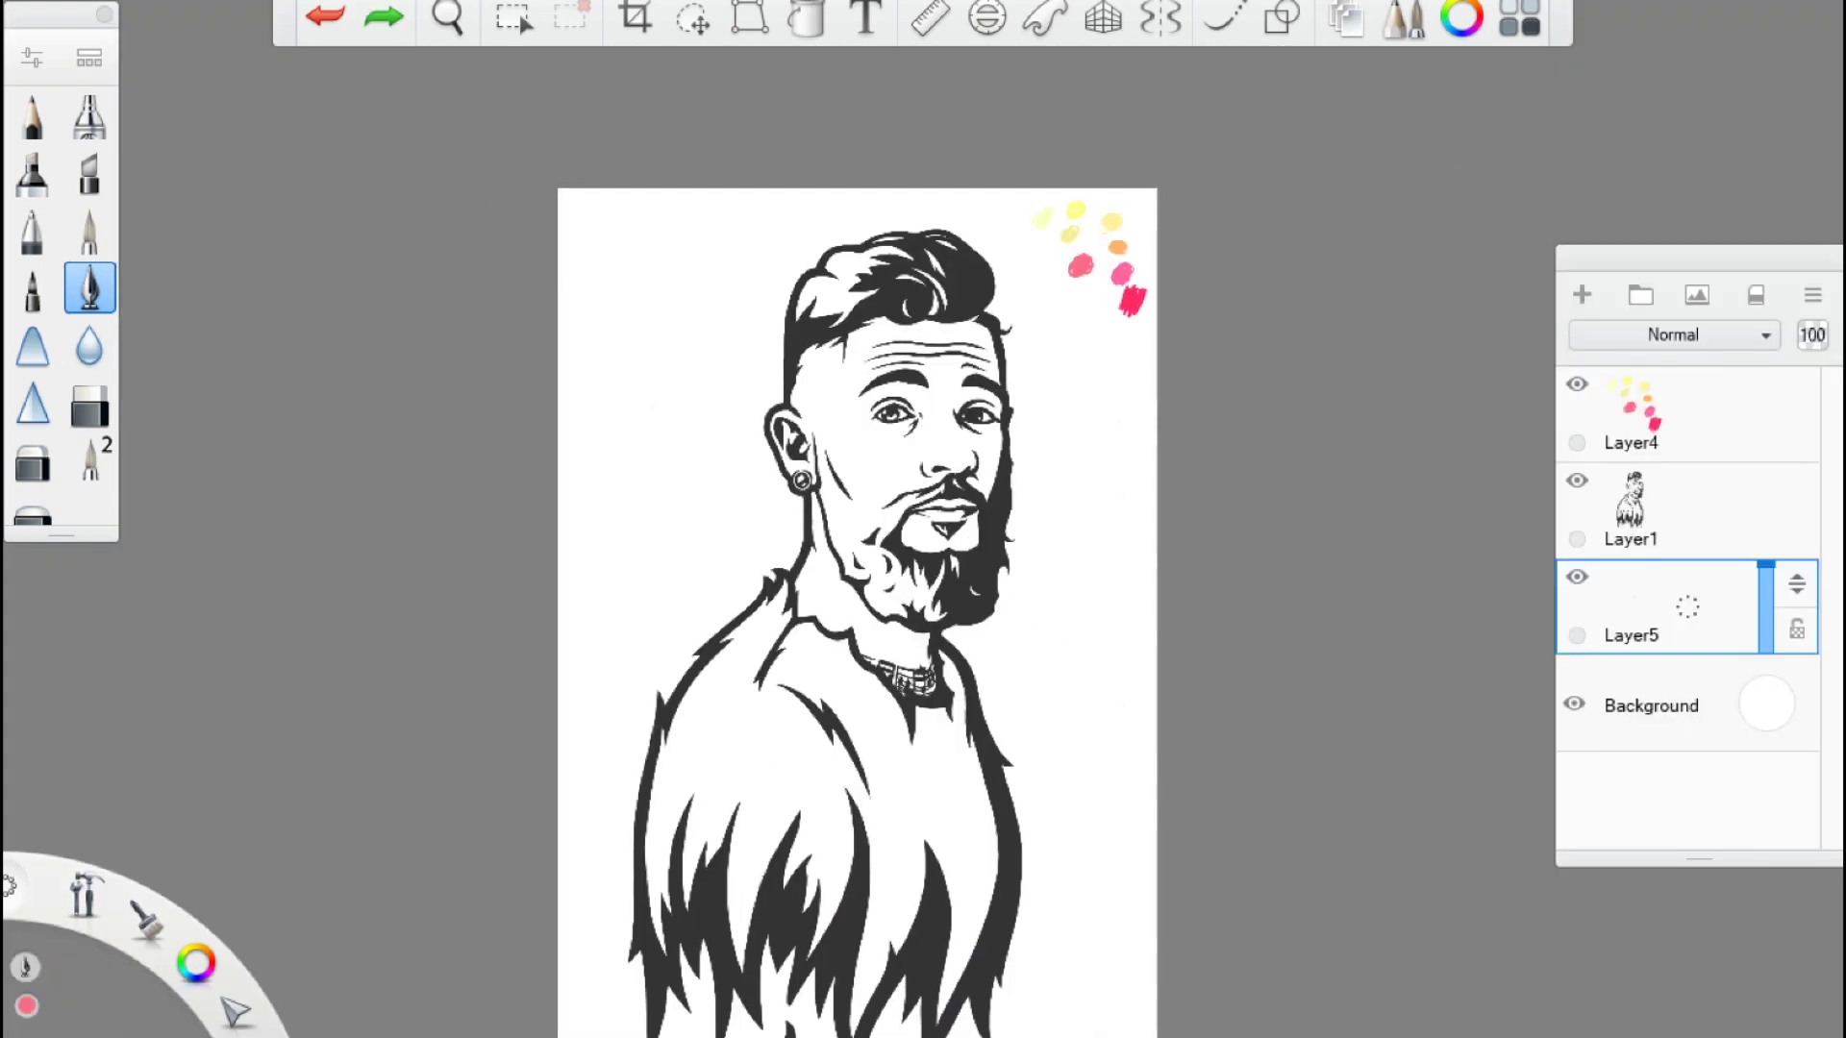
- Paint pink flame-shaped shadows between the black spikes of the lower garment on Layer5, beneath the line art
scroll(923, 519, "up", 2)
left_click_drag(690, 976, 765, 673)
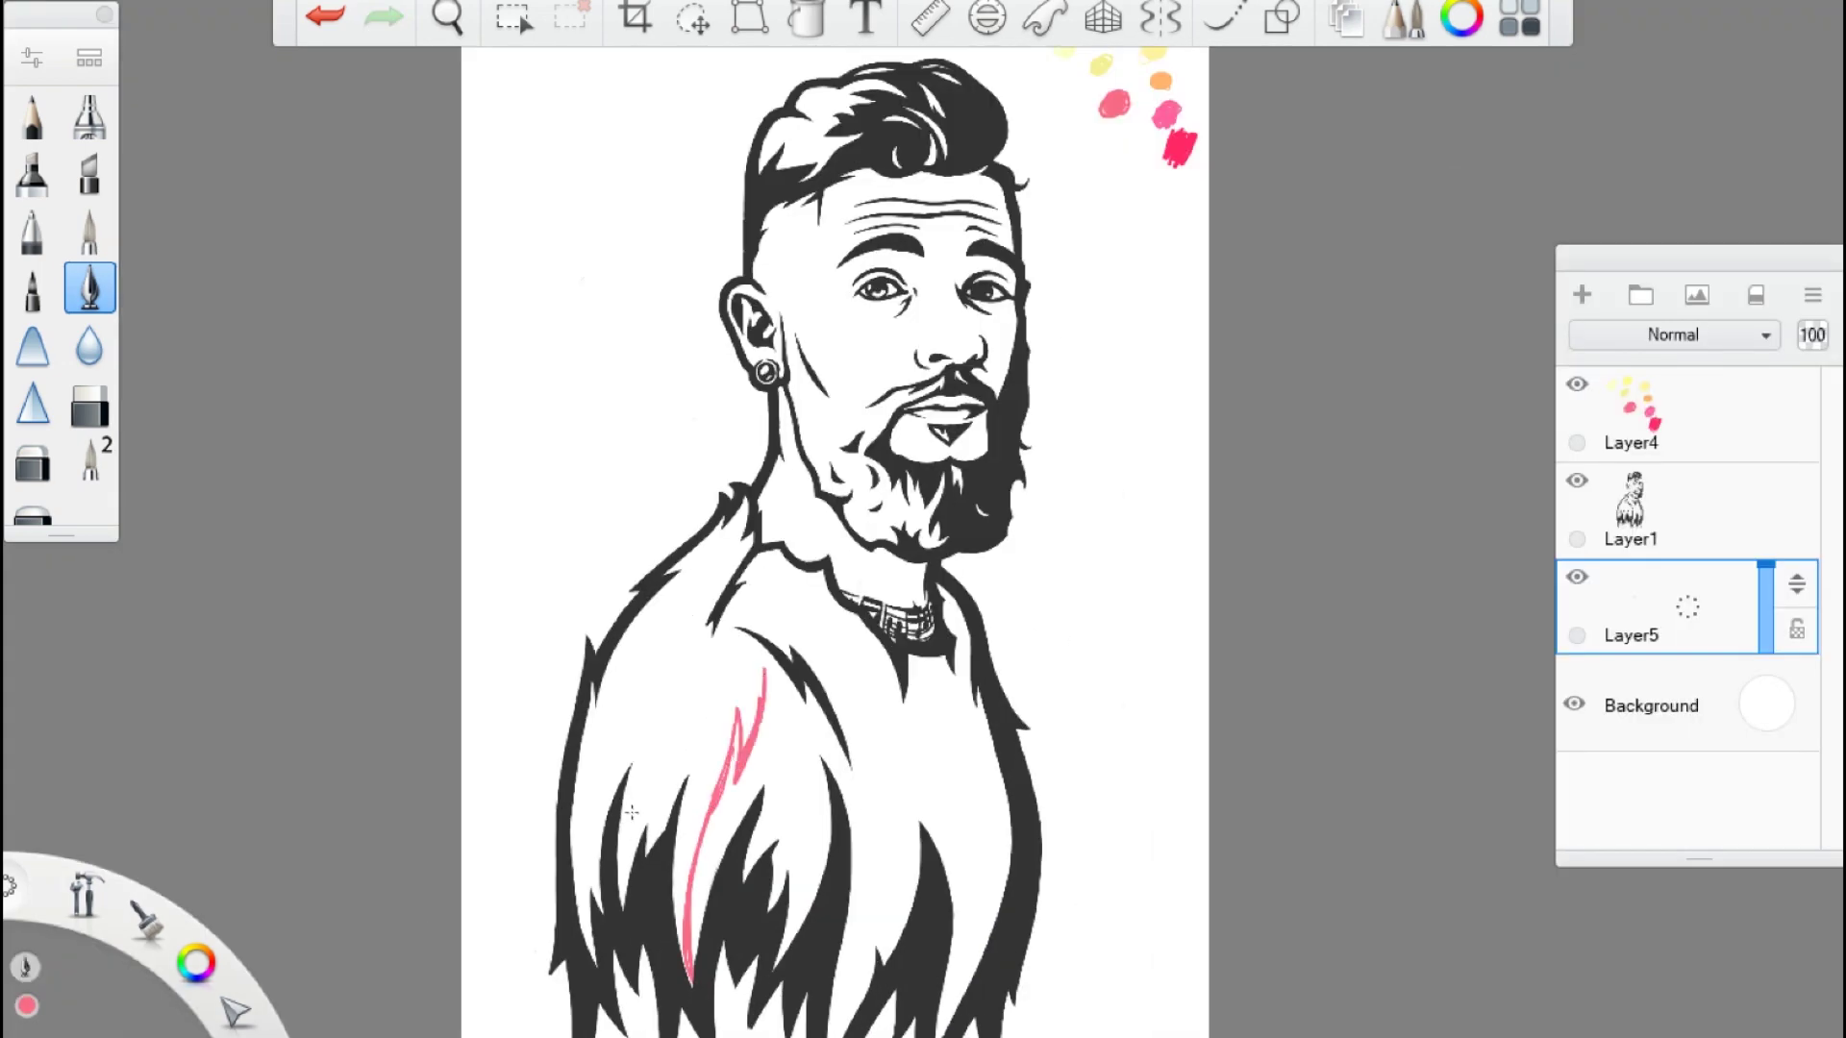
left_click_drag(589, 905, 730, 790)
left_click_drag(798, 1020, 999, 846)
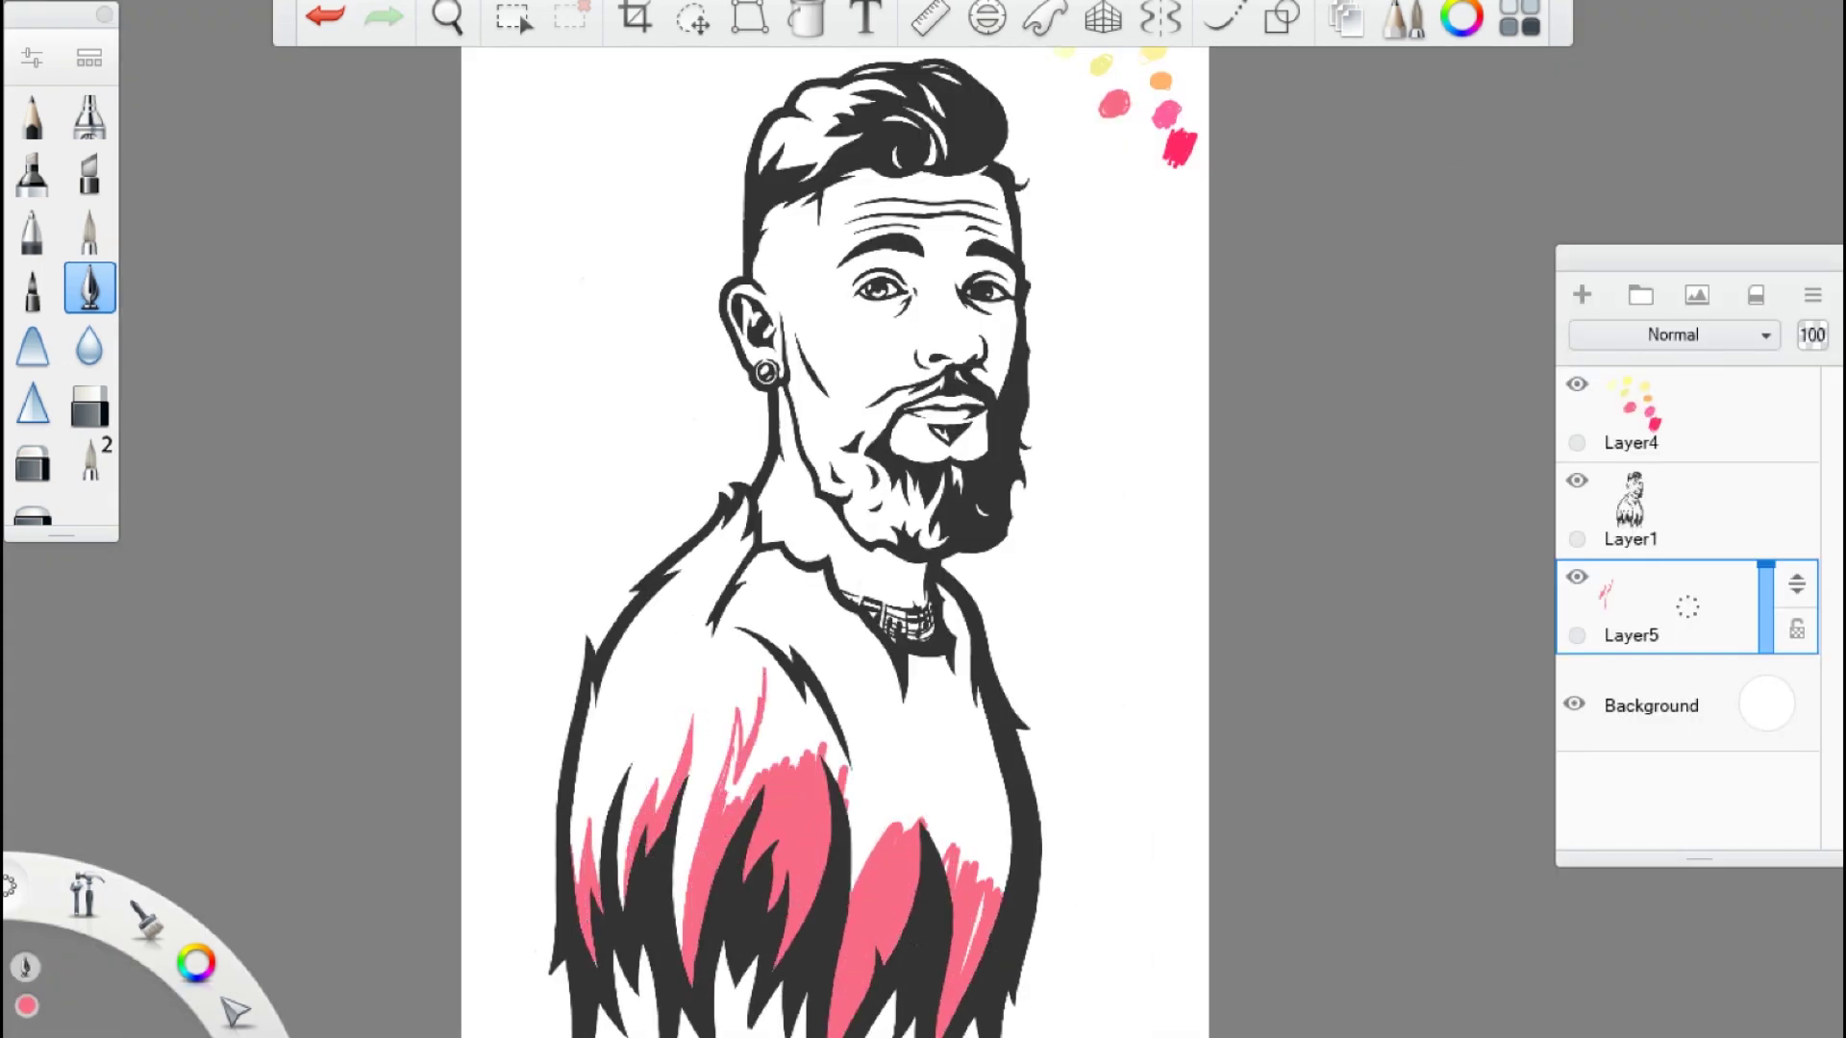
- Fill the chest and collar with pink, shaping a scalloped shadow edge, and add a pink strip down the neck's far side
left_click_drag(846, 885, 961, 663)
left_click_drag(981, 731, 913, 567)
scroll(756, 780, "up", 3)
mouse_move(808, 432)
left_mouse_down()
mouse_move(851, 529)
mouse_move(952, 653)
left_mouse_up()
scroll(961, 500, "up", 5)
left_click_drag(779, 423, 740, 481)
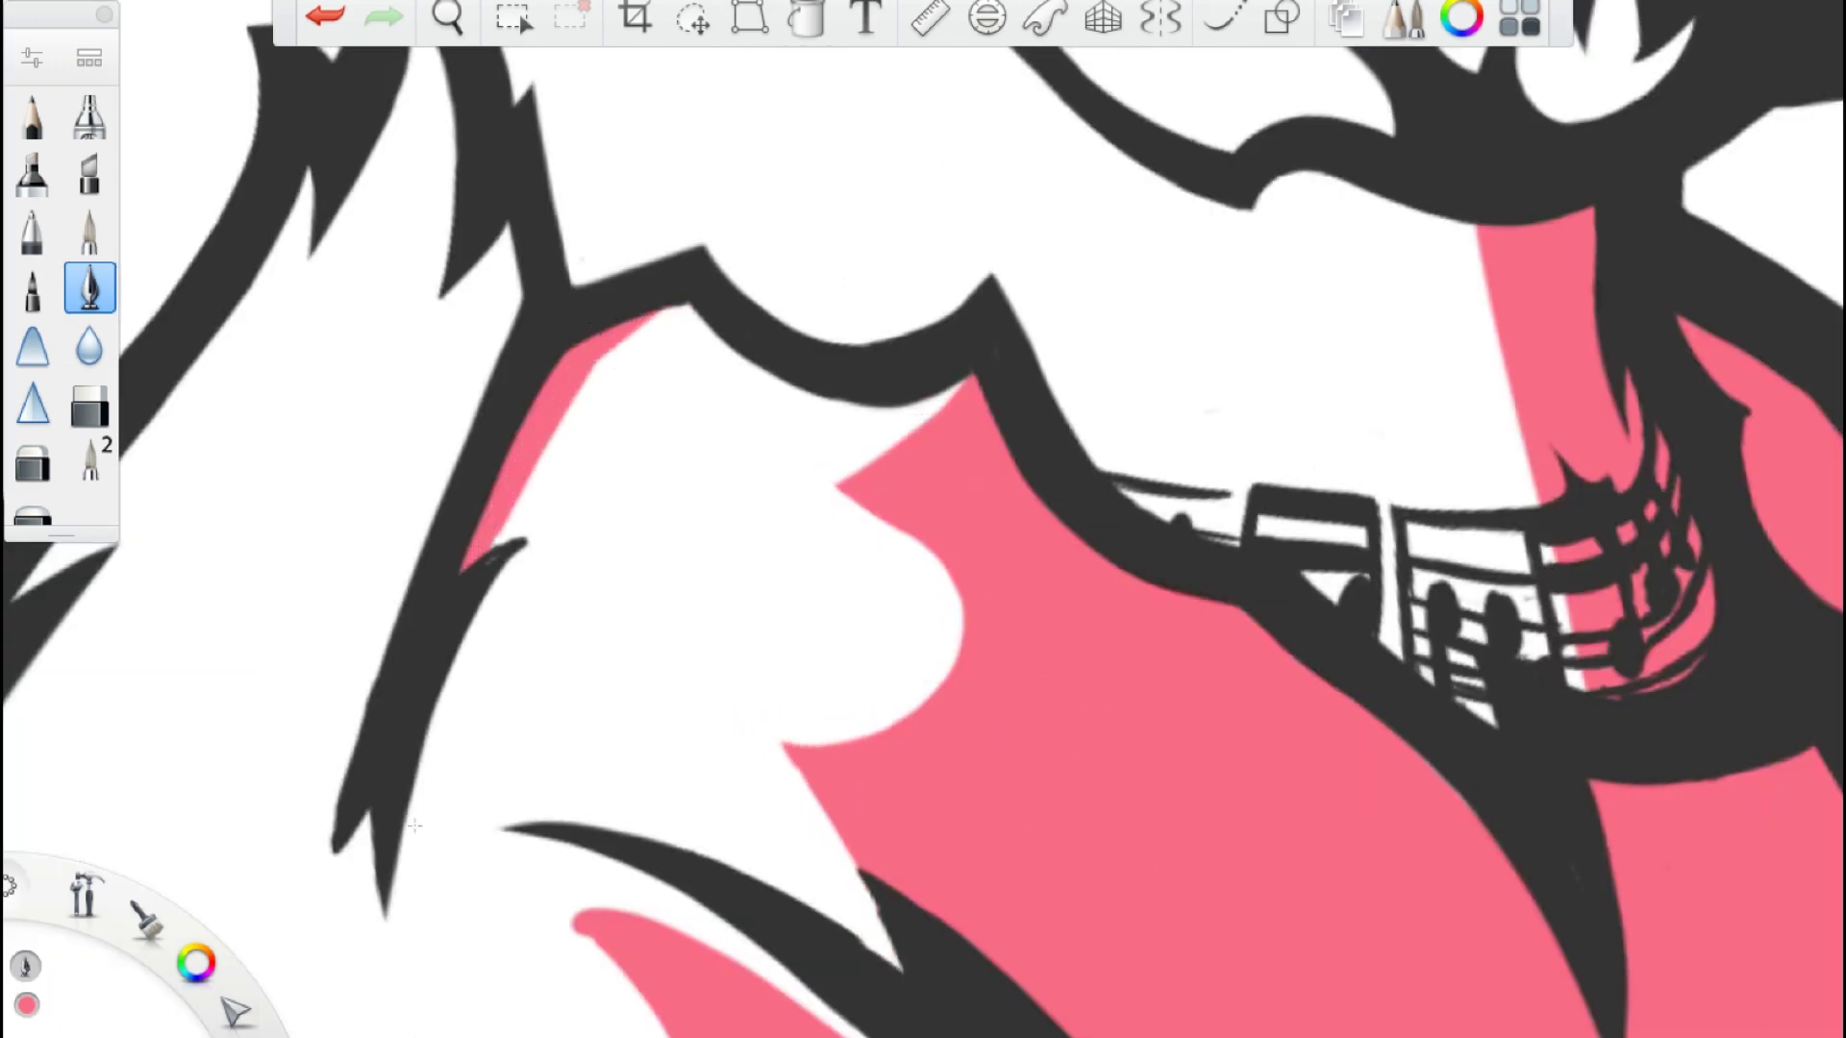
- Add a pink sliver along the shoulder seam and paint the pink neck shadow beneath the jaw
left_click_drag(390, 913, 539, 428)
scroll(592, 495, "down", 5)
mouse_move(789, 423)
left_mouse_down()
mouse_move(865, 625)
mouse_move(1105, 846)
left_mouse_up()
scroll(962, 577, "up", 5)
scroll(962, 577, "down", 5)
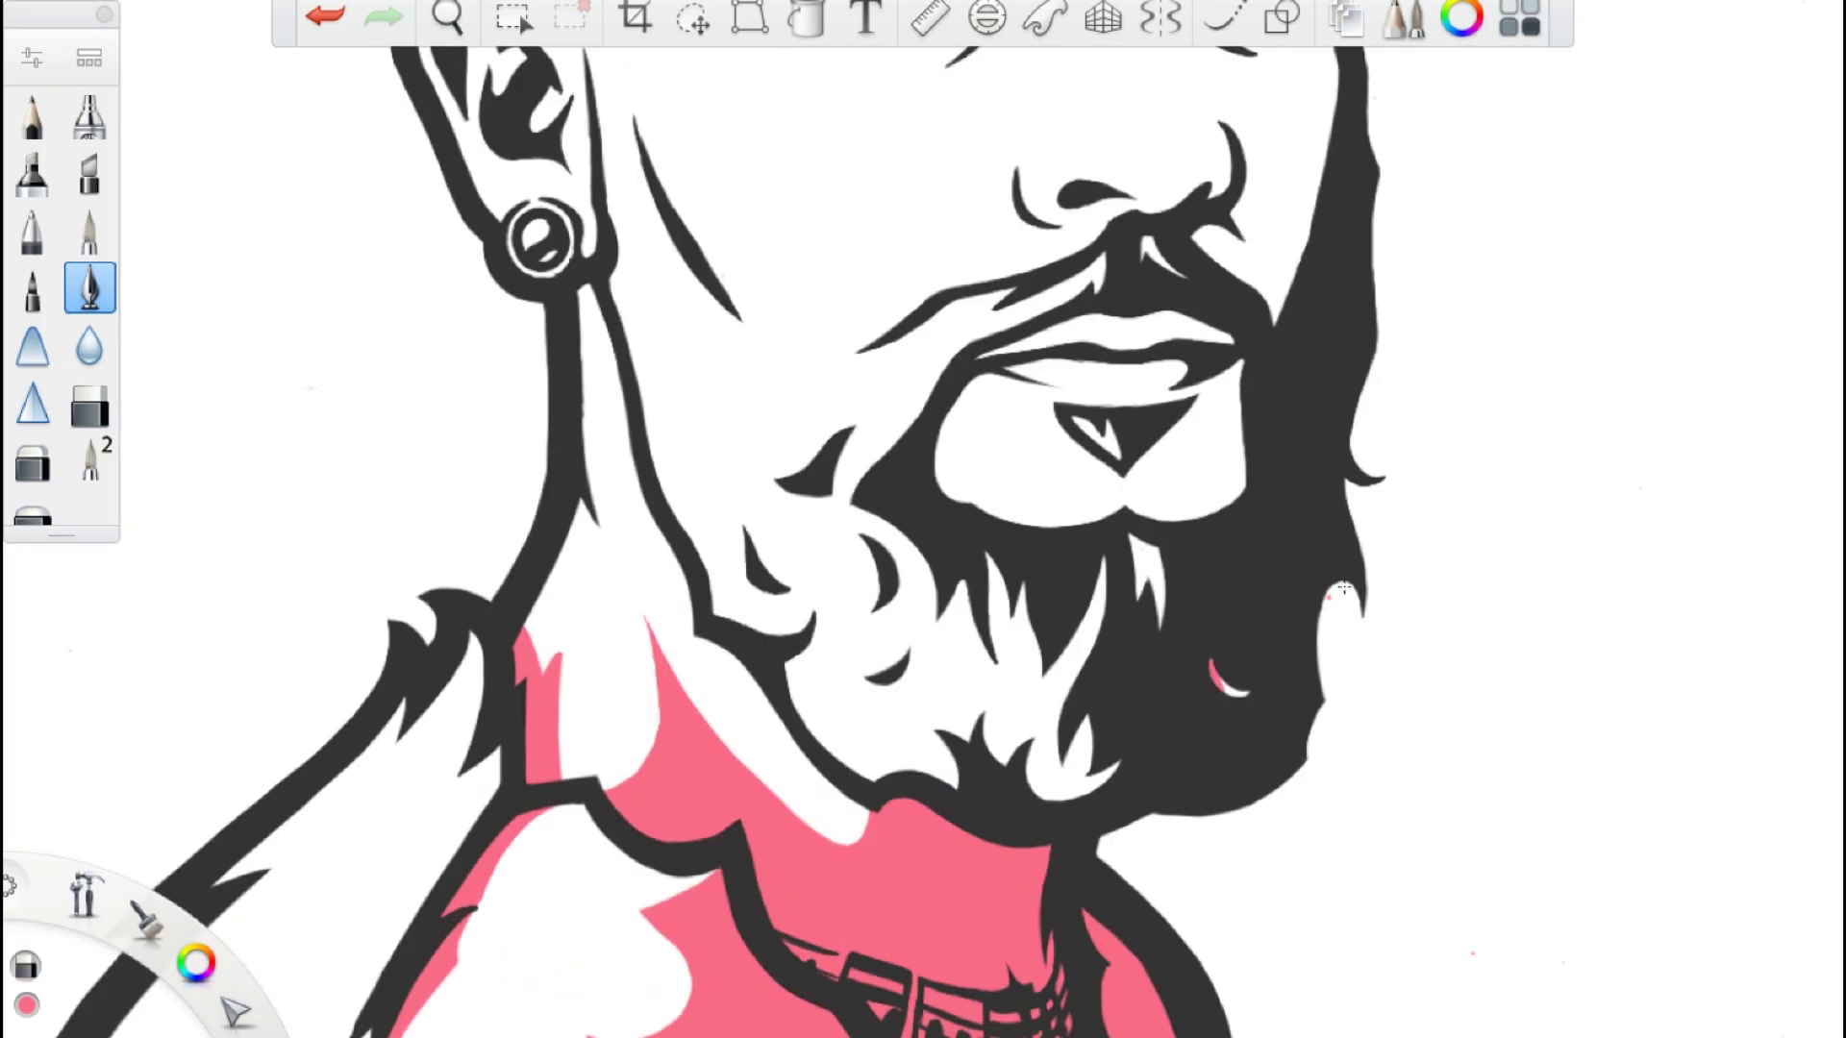
- Fill the lips, the far side of the chin and the beard's open areas with pink
left_click_drag(1043, 769, 1216, 385)
left_click_drag(990, 332, 1221, 355)
left_click_drag(1019, 769, 817, 539)
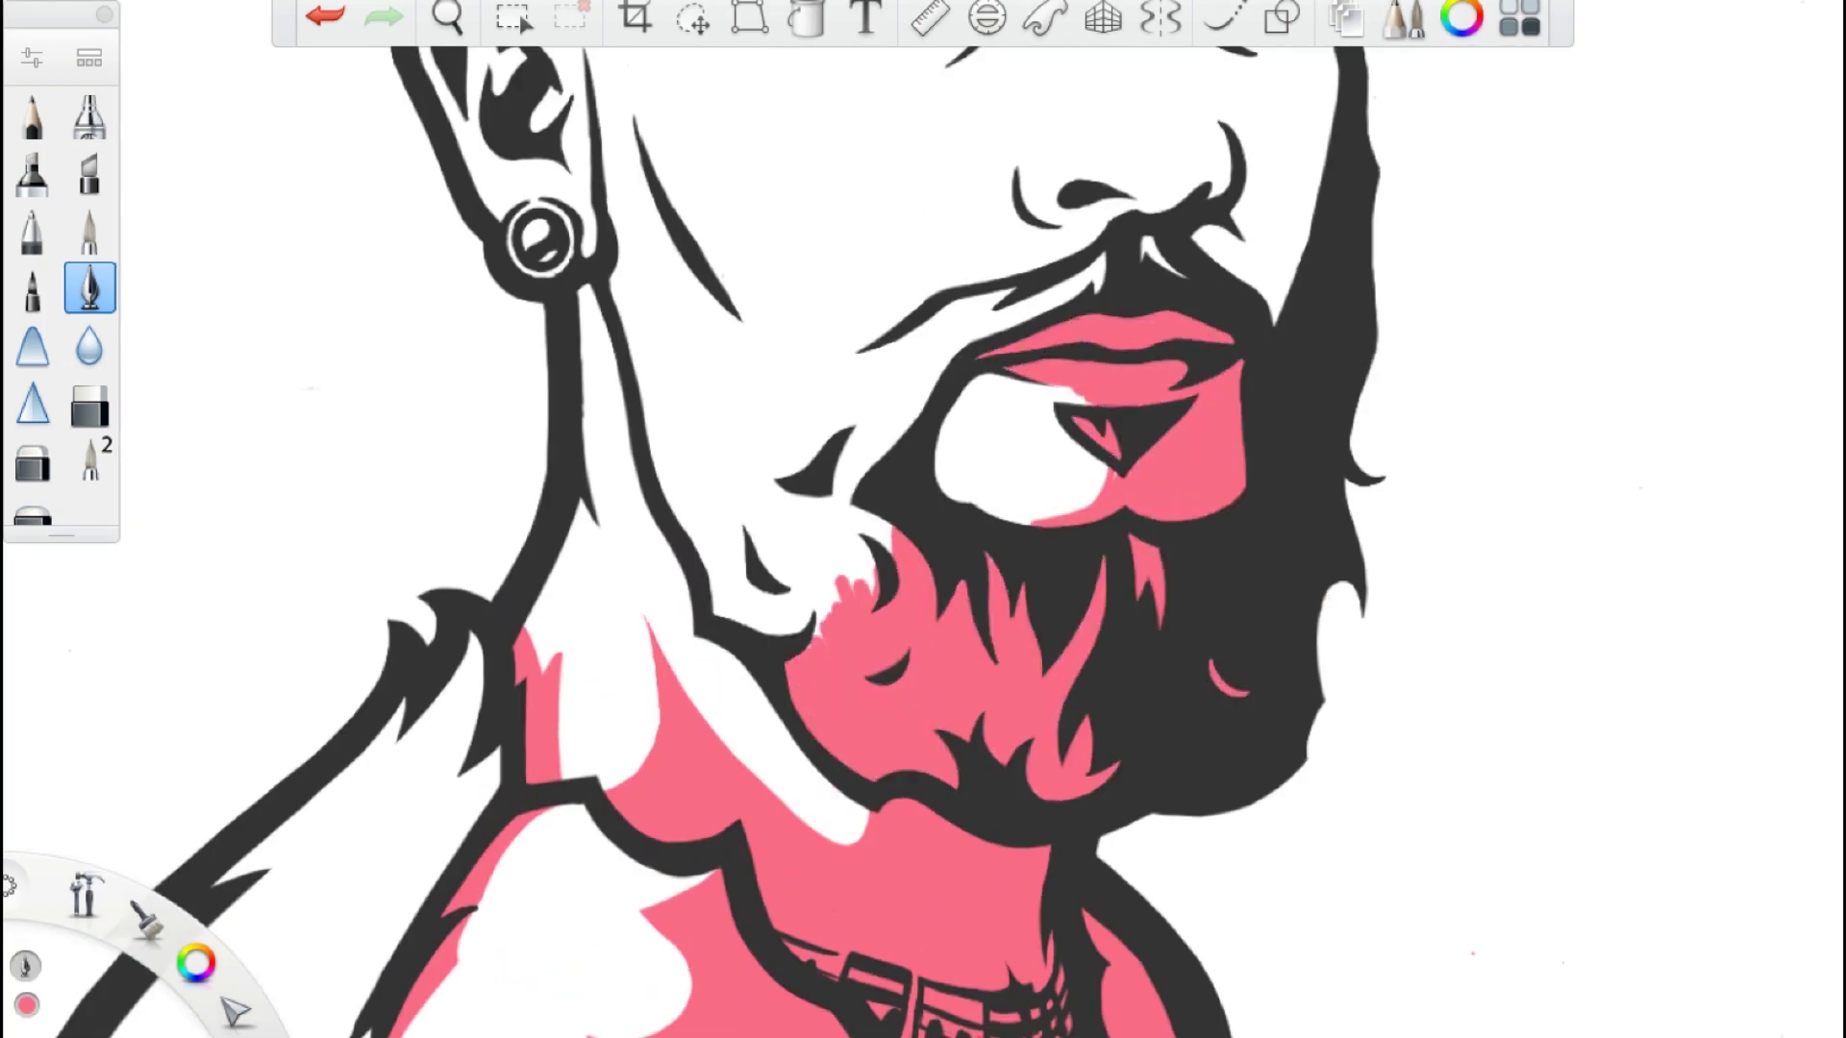
- Shape the pink around the chin highlight and extend it along the beard edge, moustache and cheek fold beside the nose
scroll(1058, 433, "up", 5)
key("super+w")
key("Escape")
scroll(1047, 624, "down", 5)
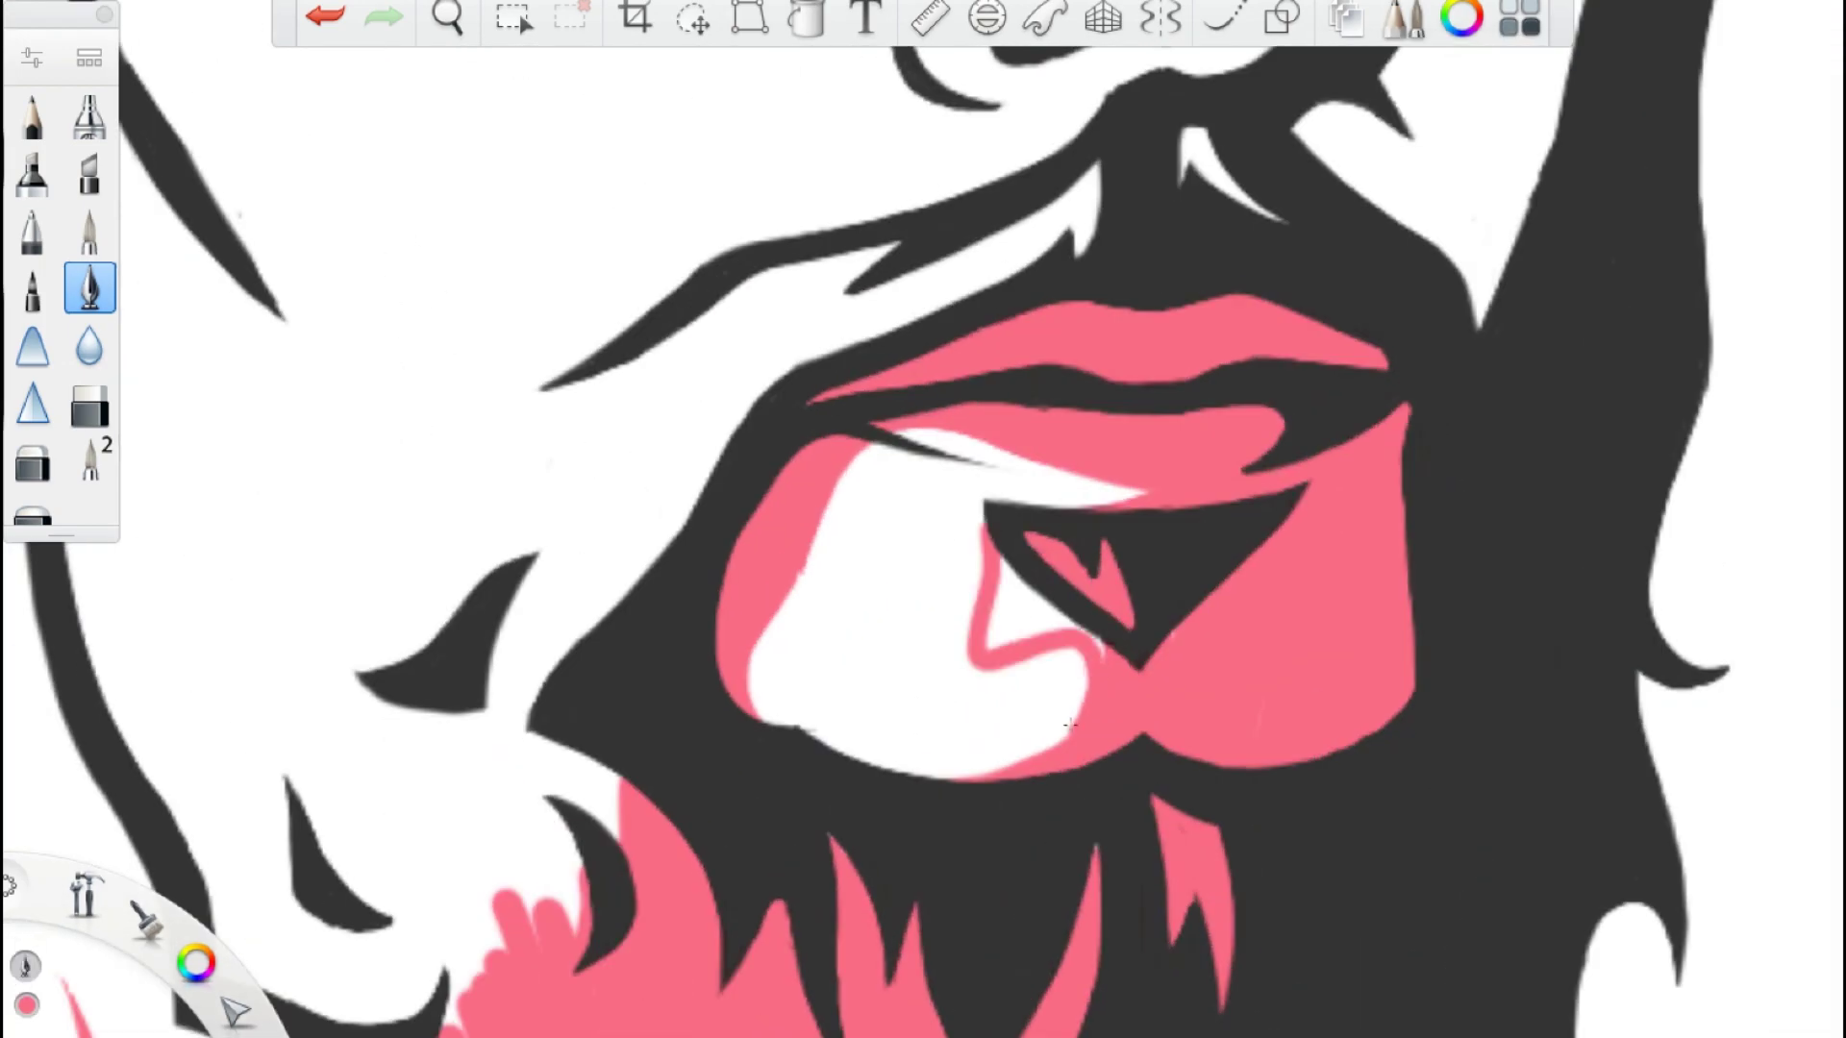
scroll(1047, 624, "down", 3)
mouse_move(760, 894)
left_mouse_down()
mouse_move(673, 1000)
mouse_move(817, 757)
left_mouse_up()
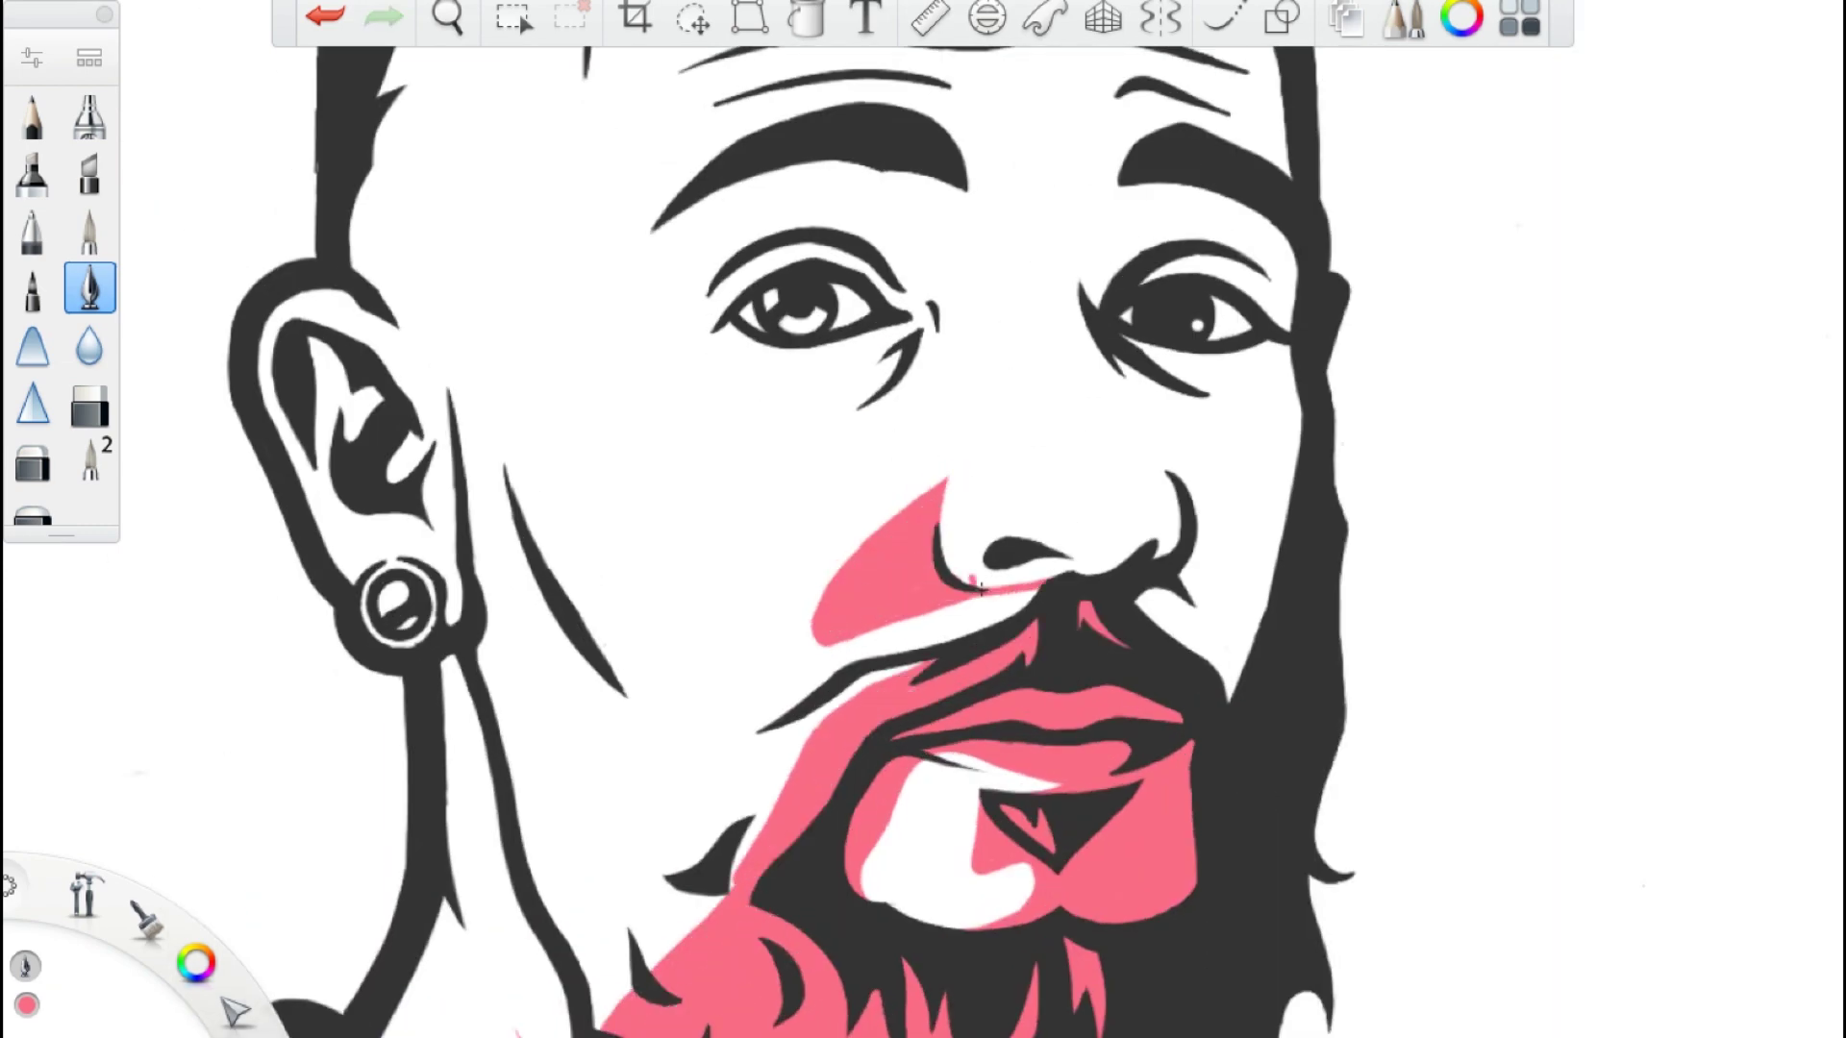
- Paint pink shadow down the far side of the nose, under the nostrils and onto the far cheek
scroll(961, 577, "up", 3)
left_click_drag(1064, 280, 1121, 615)
left_click_drag(1241, 413, 1154, 577)
scroll(962, 577, "down", 3)
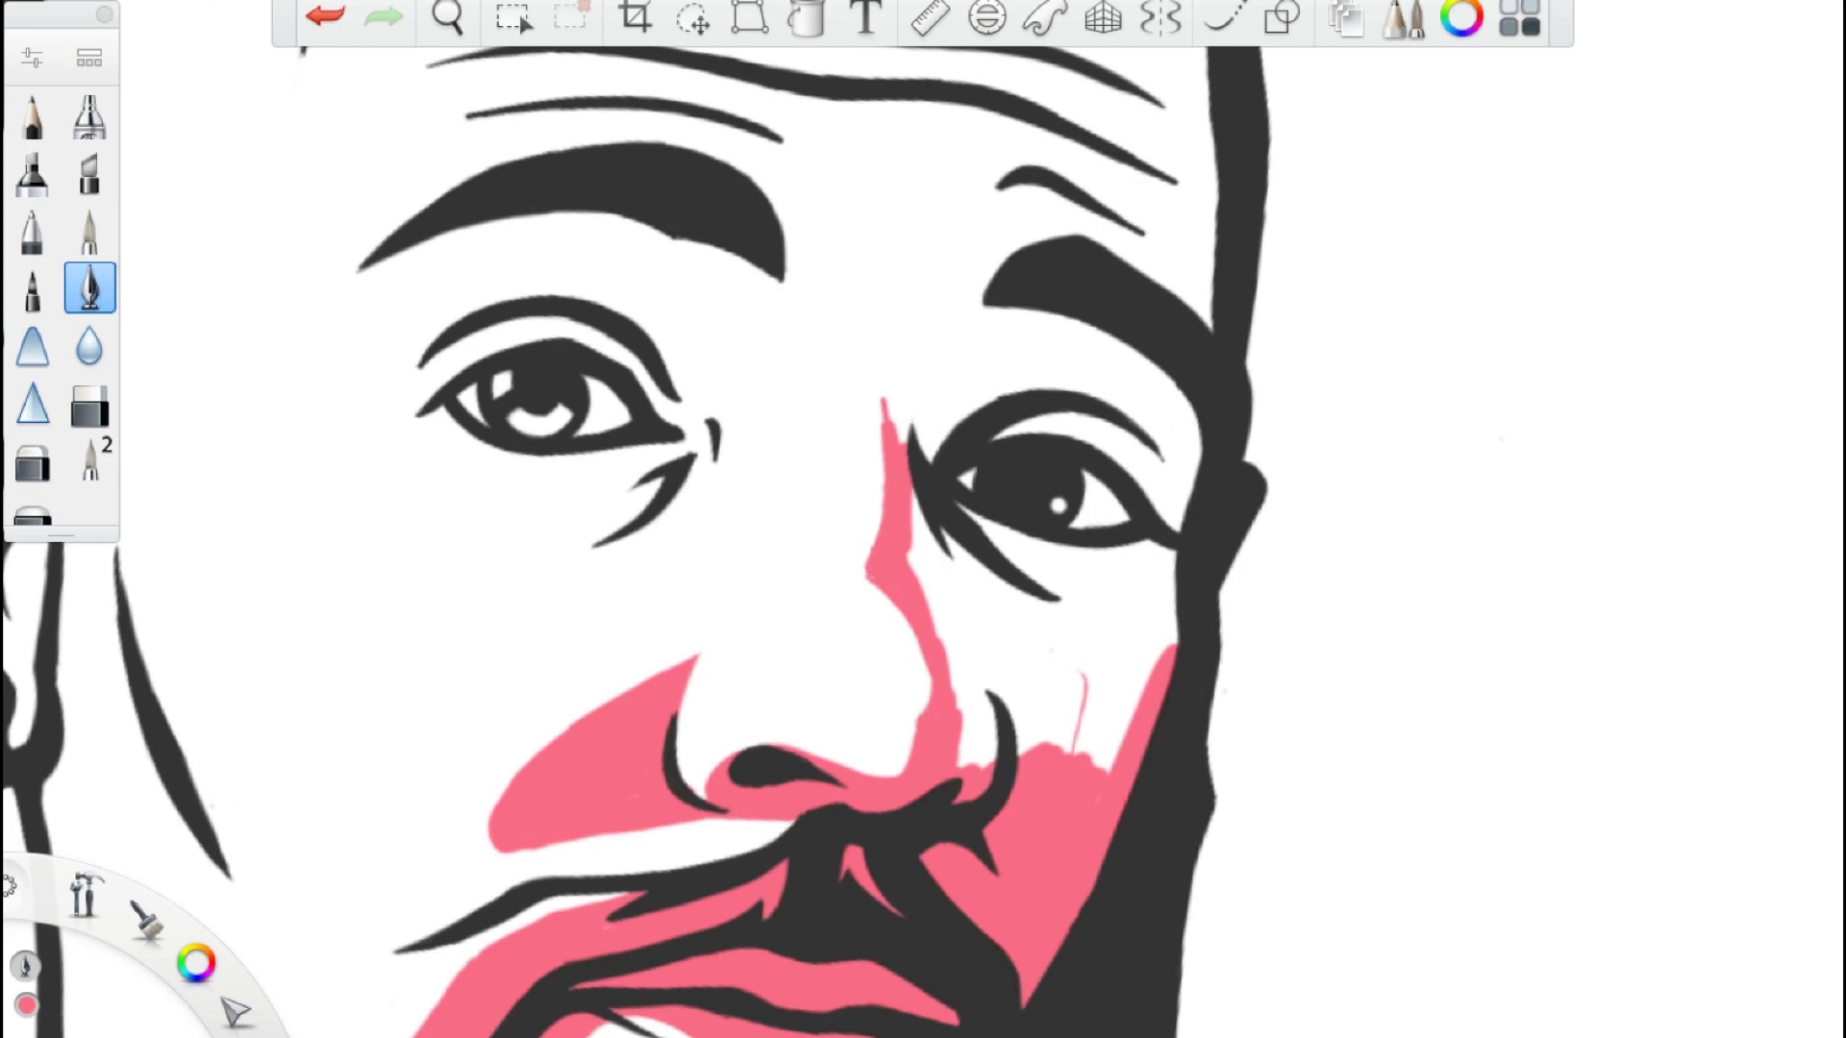
- Fill the far cheek, the far eye area and the far half of the forehead with pink
left_click_drag(962, 538, 1134, 750)
left_click_drag(962, 327, 1173, 519)
scroll(962, 577, "down", 3)
left_click_drag(1115, 404, 1173, 625)
mouse_move(1058, 365)
left_mouse_down()
mouse_move(993, 764)
mouse_move(923, 615)
mouse_move(945, 611)
left_mouse_up()
- Clean up the forehead shadow's edge and erase the stray pink line across the wrinkles
scroll(962, 577, "down", 3)
scroll(962, 576, "up", 5)
scroll(961, 577, "down", 3)
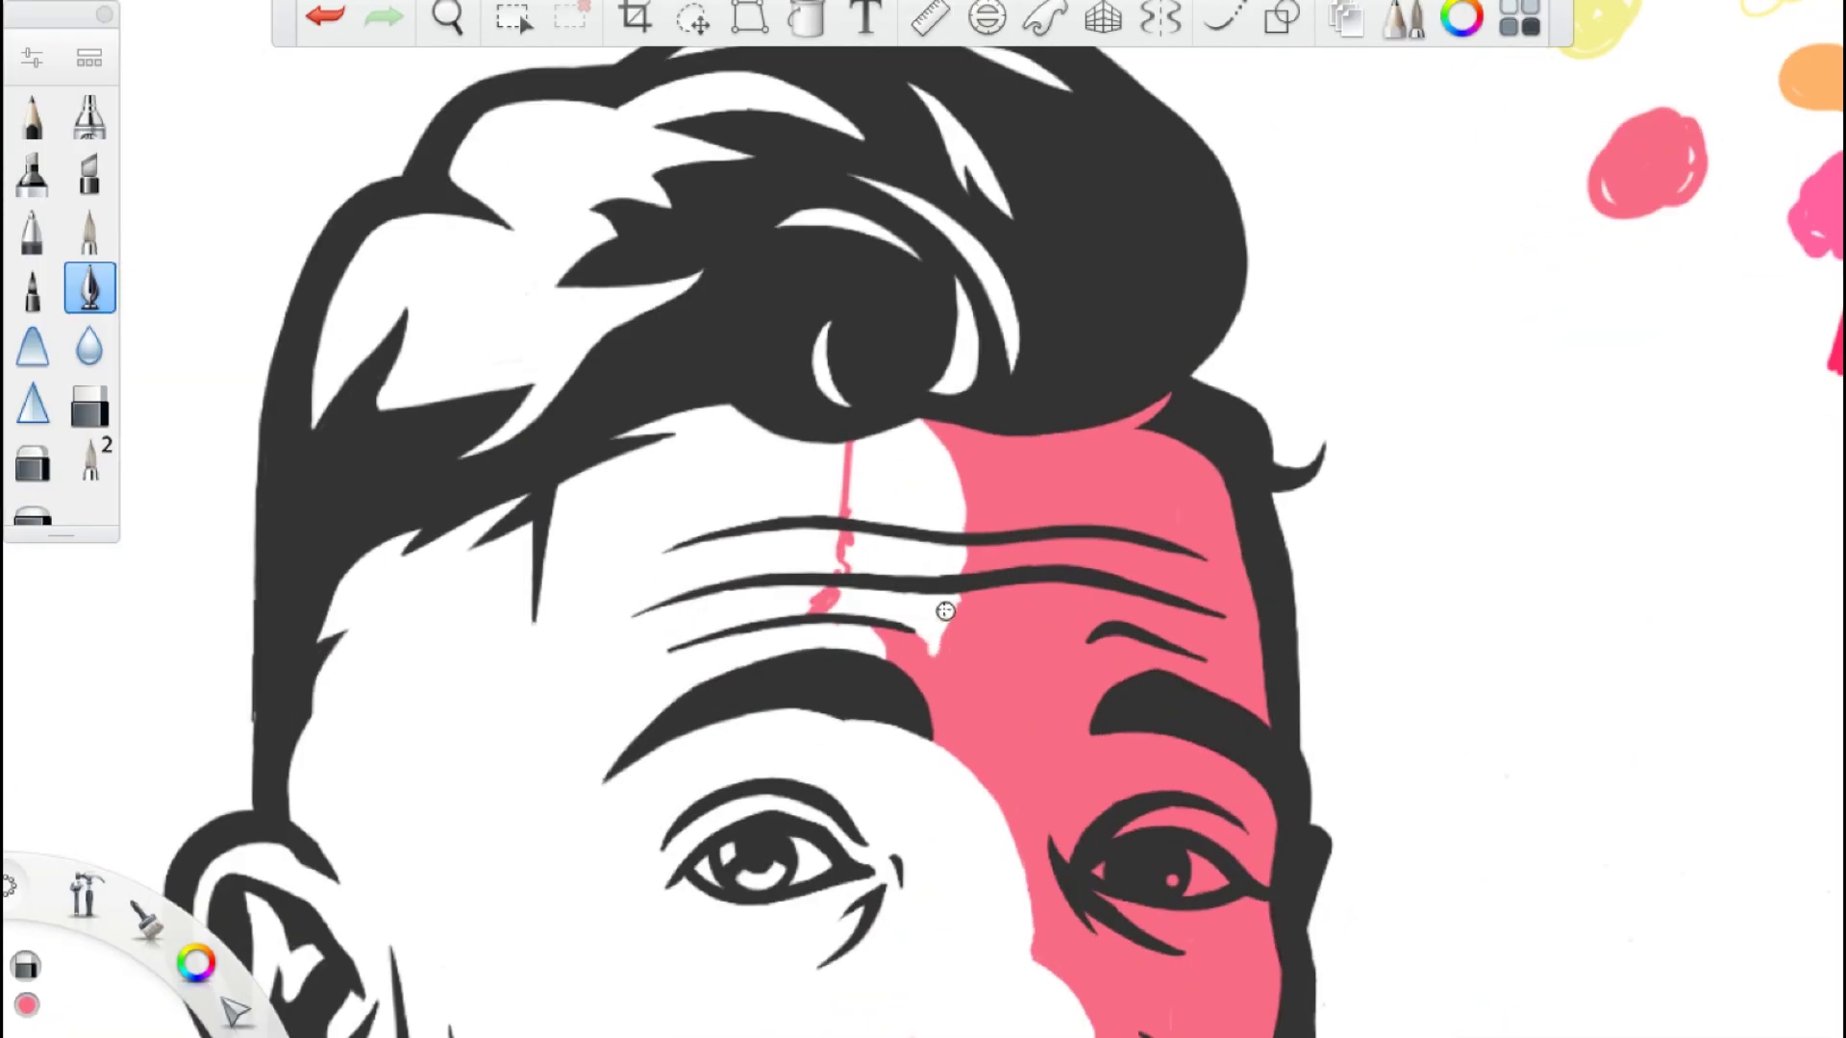
left_click_drag(846, 443, 822, 605)
- Refine the pink shadow edges around the nose, cheek fold and moustache
scroll(962, 577, "down", 6)
scroll(1048, 525, "up", 3)
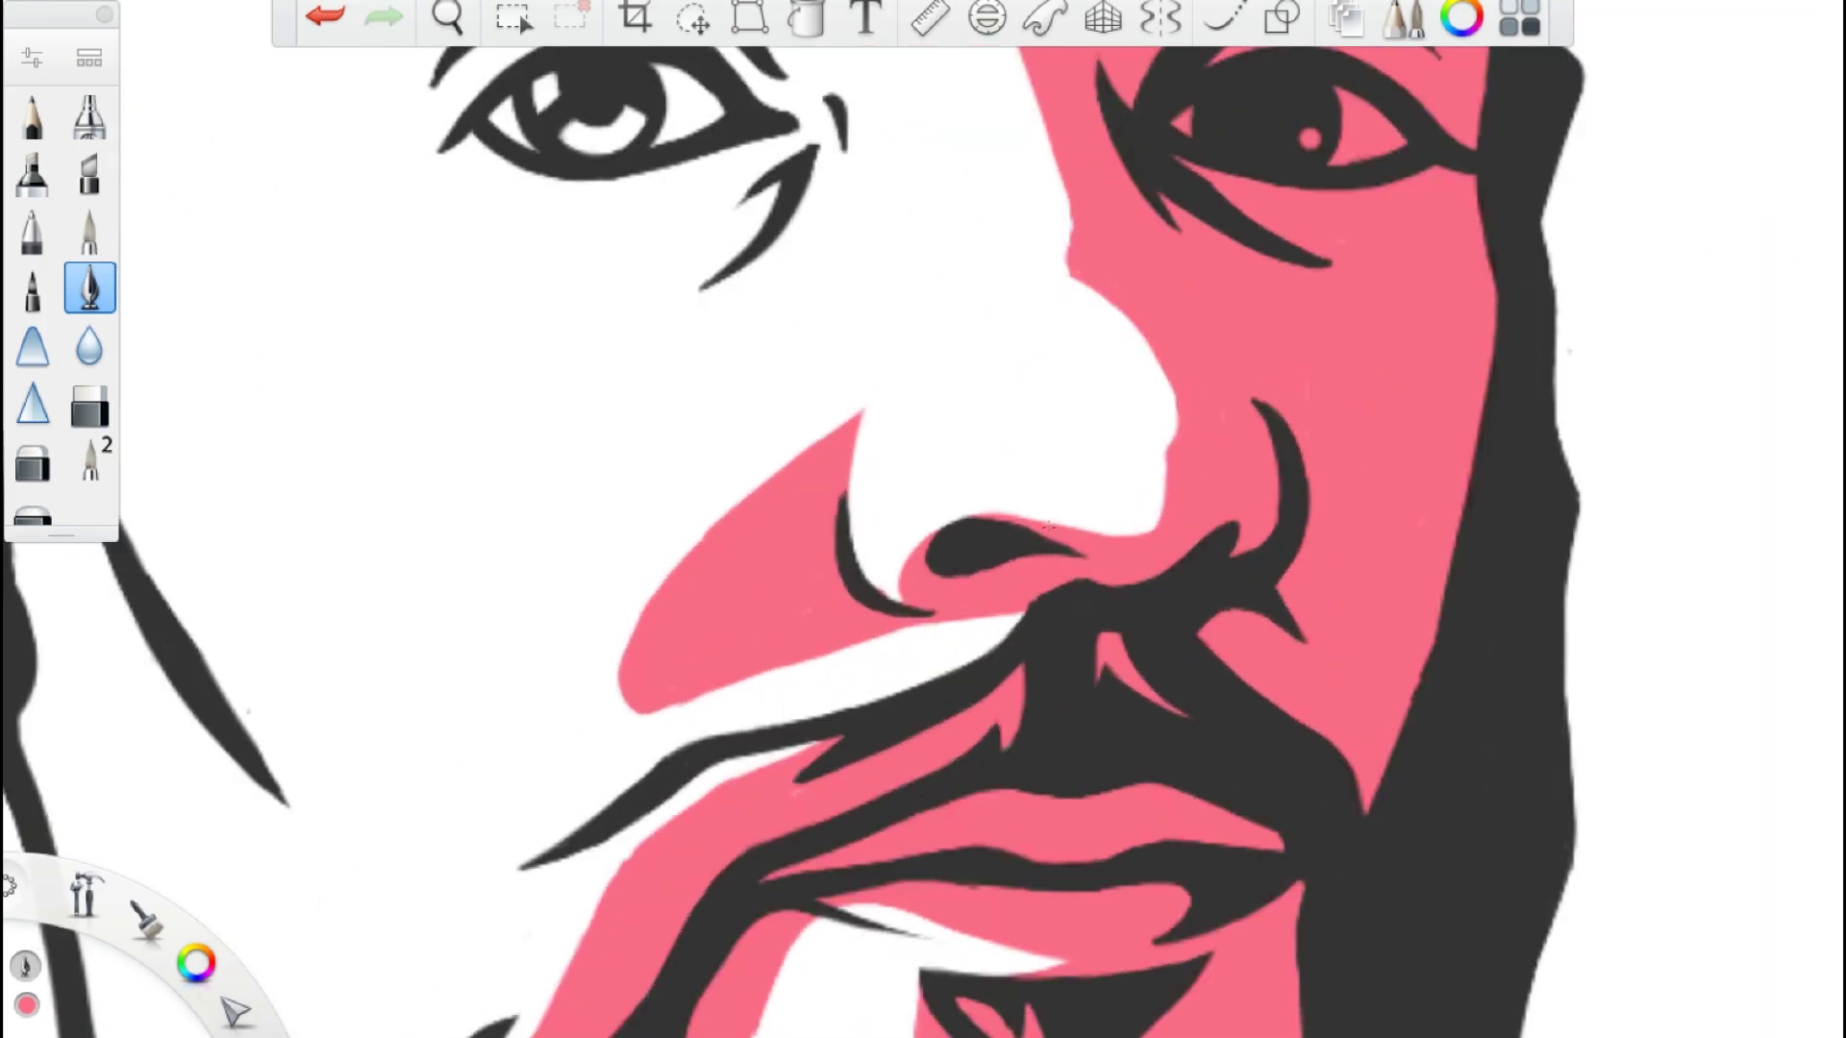
scroll(1148, 328, "down", 5)
scroll(1148, 328, "up", 5)
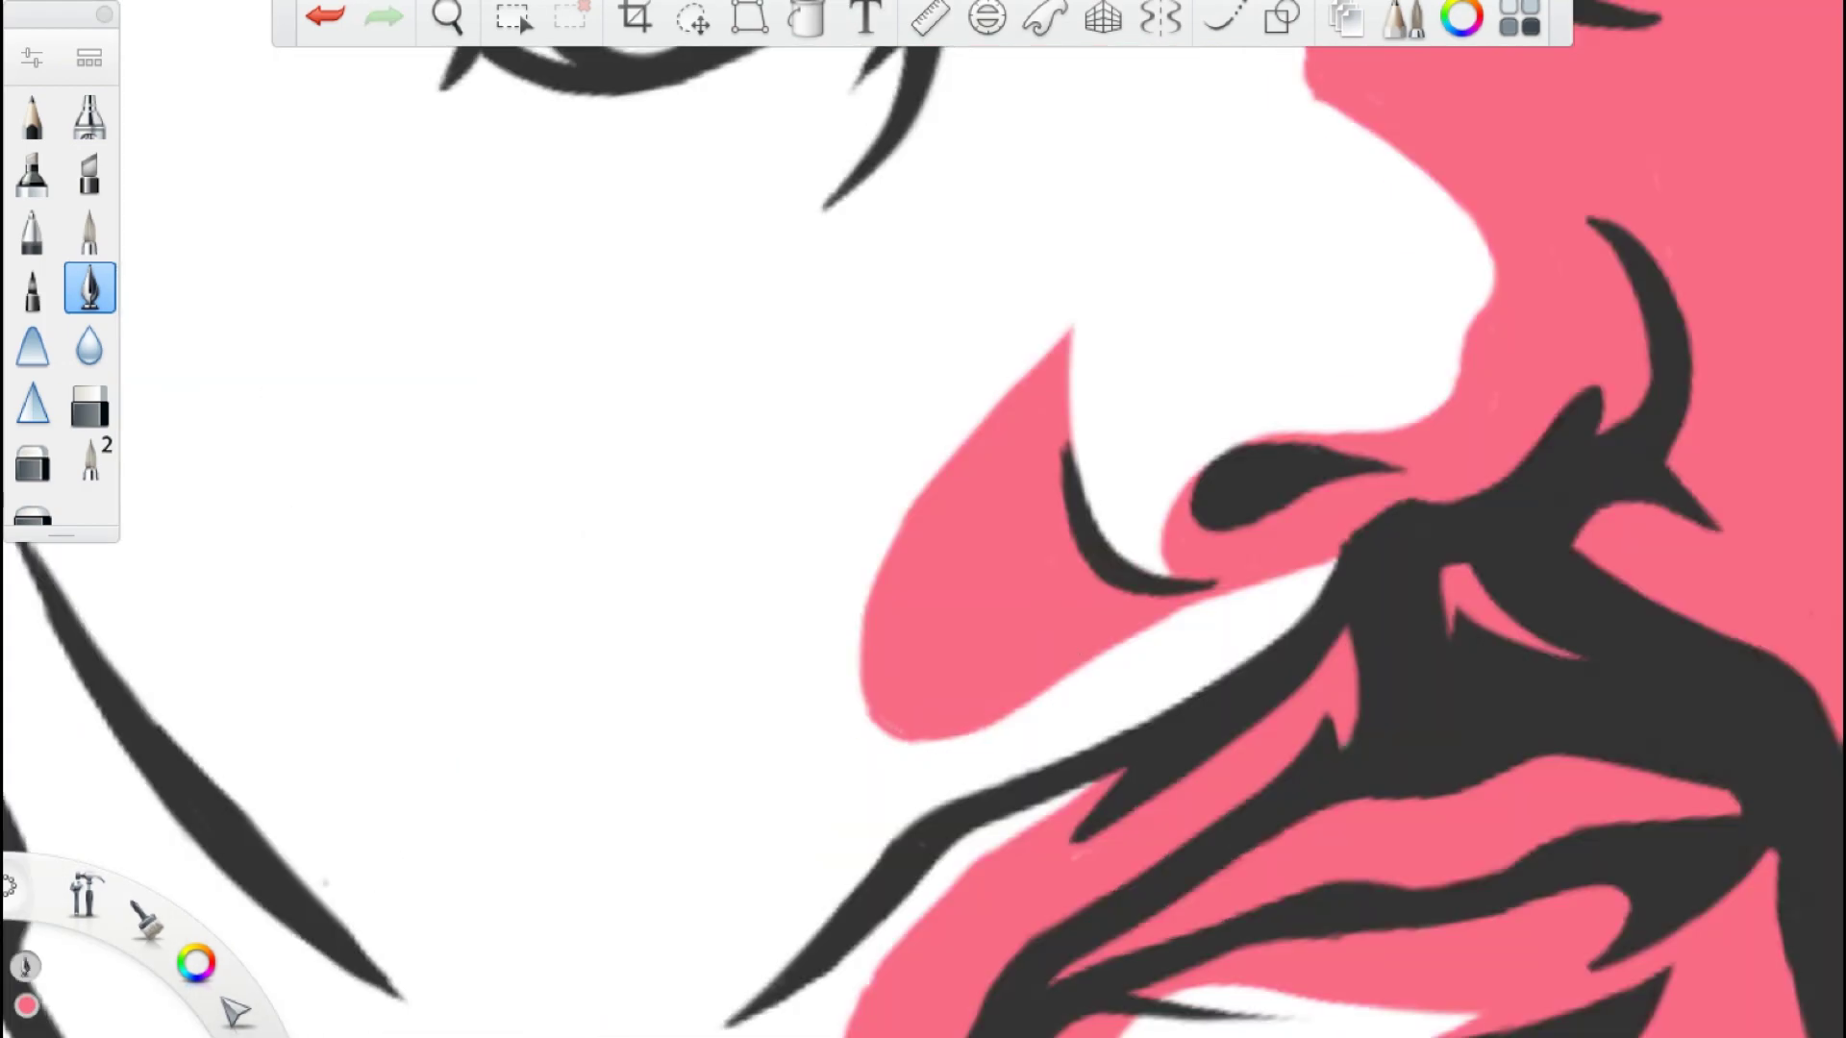
- Paint pink shadow around the near eye, covering the upper socket, inner corner and a jagged patch beneath it
scroll(1148, 328, "up", 4)
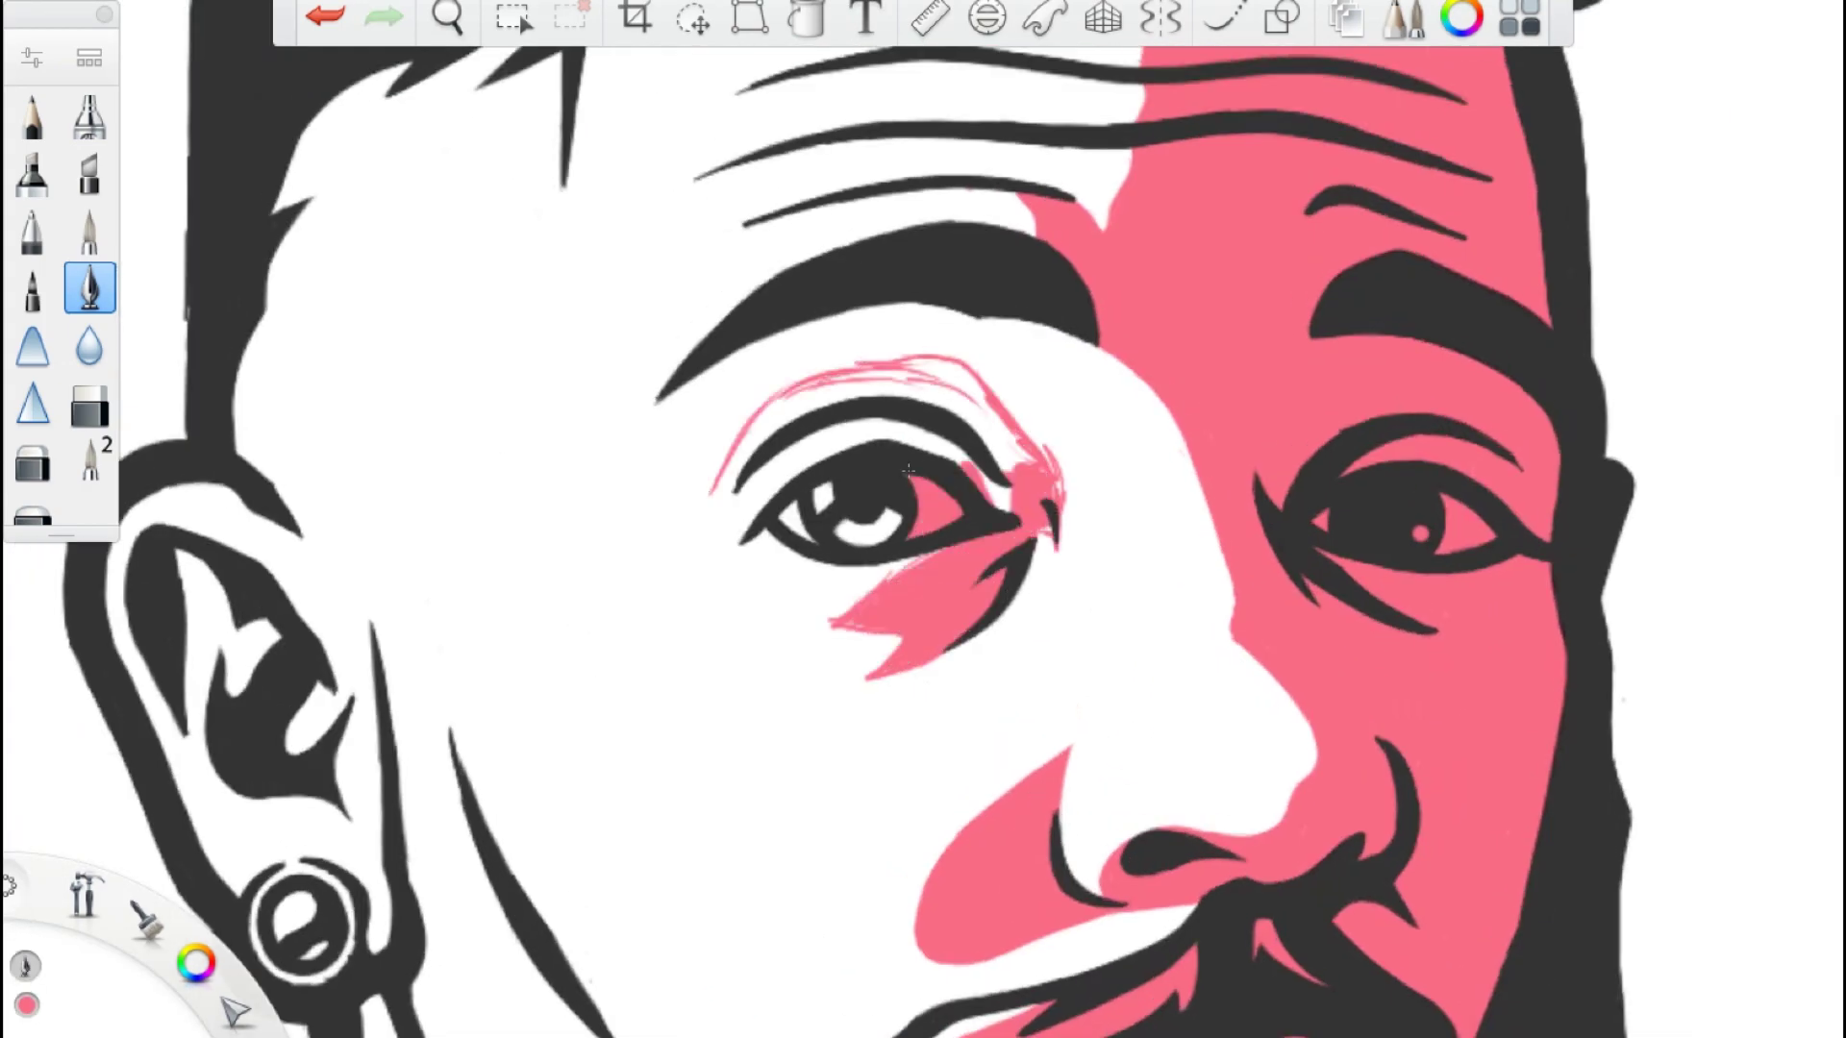
scroll(909, 471, "up", 4)
key("ctrl+l")
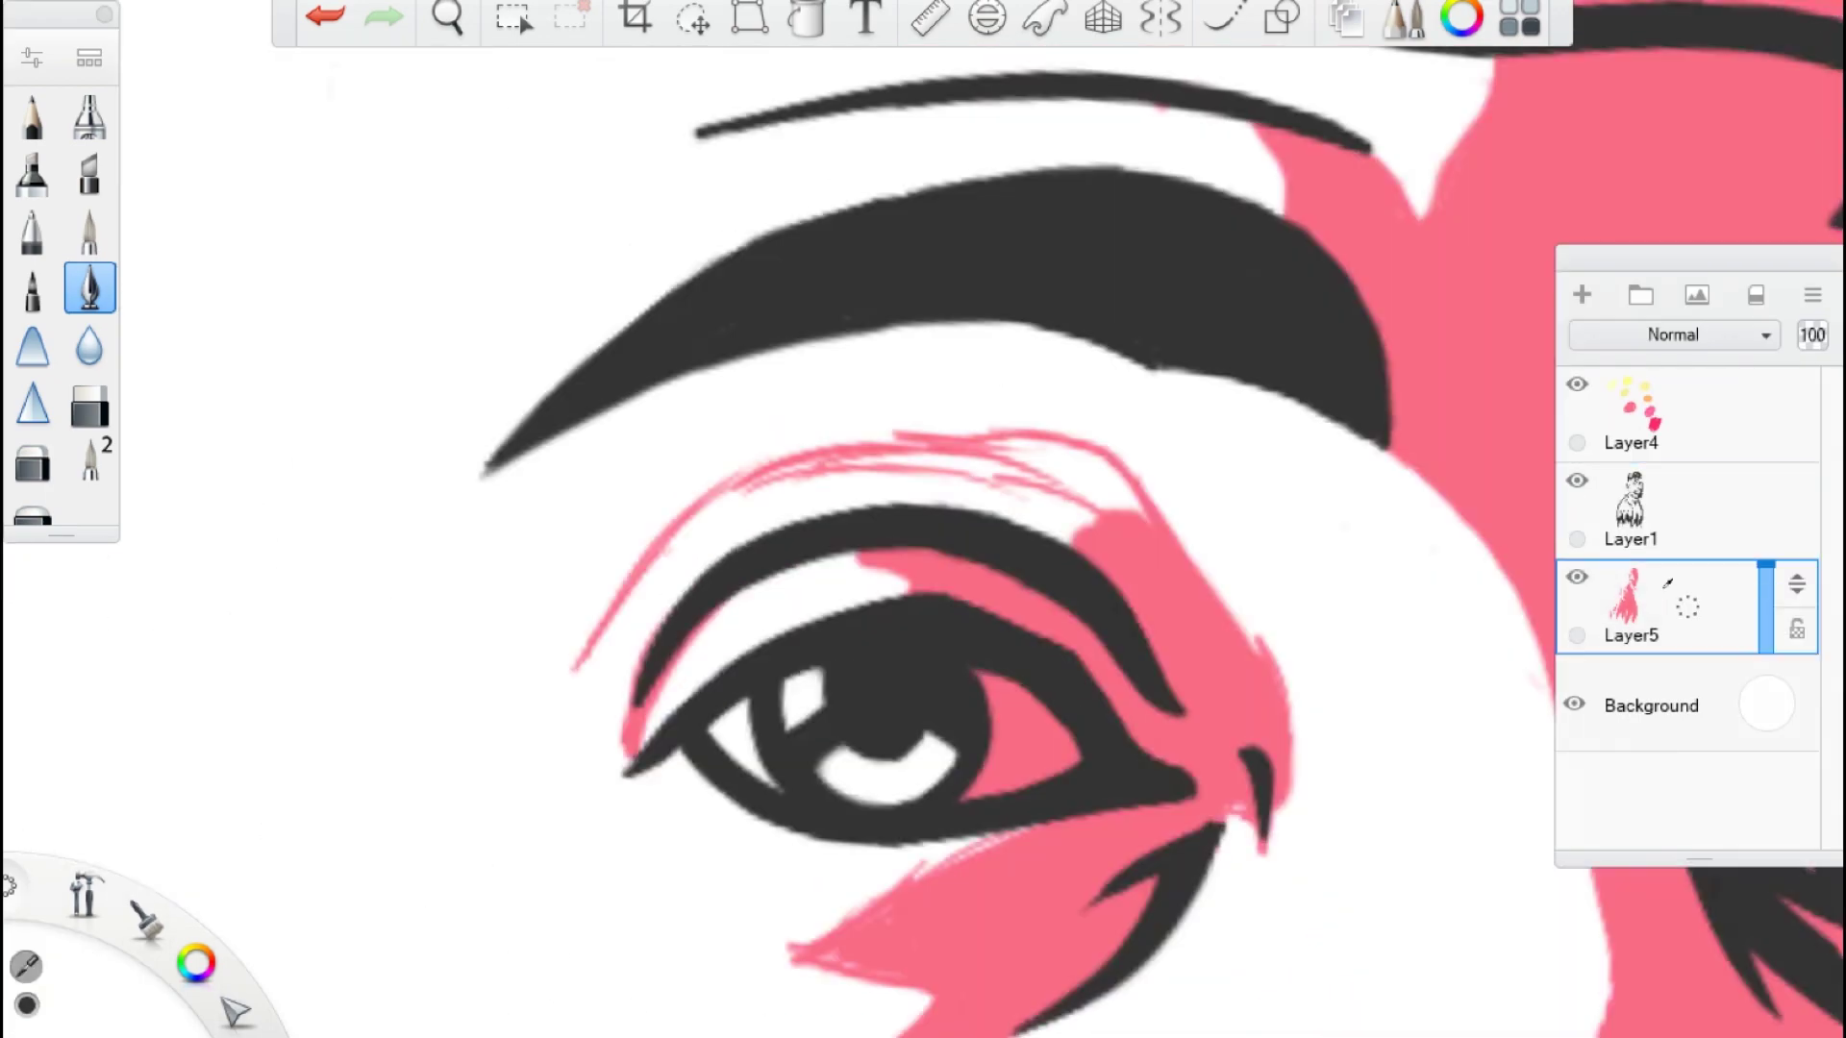
key("ctrl+l")
left_click_drag(711, 538, 596, 759)
- Trim the near eye's shadow edges and clear the pink from the far eye's catchlight
scroll(654, 692, "up", 3)
scroll(654, 692, "down", 5)
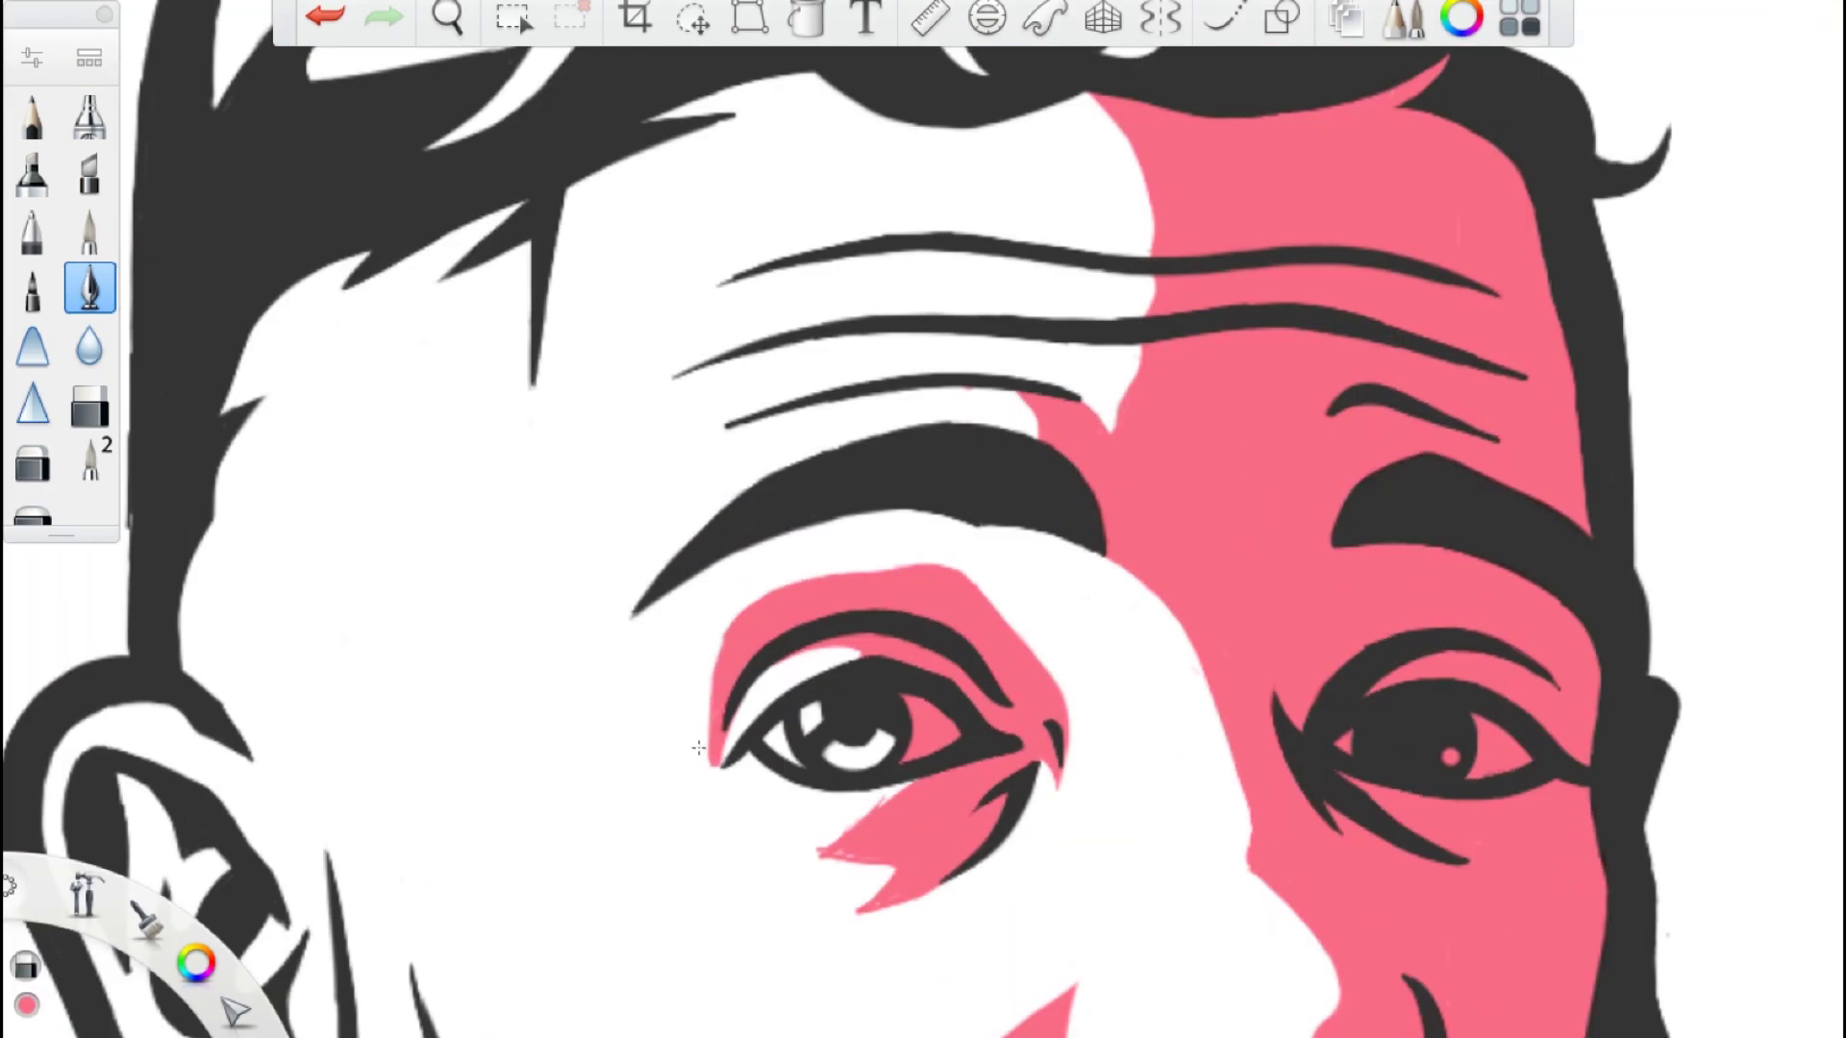
scroll(1033, 498, "down", 4)
scroll(971, 730, "up", 3)
- Fill the near jaw and lower cheek with pink up to the ear, leaving pointed white slivers along the edges
left_click_drag(778, 769, 971, 730)
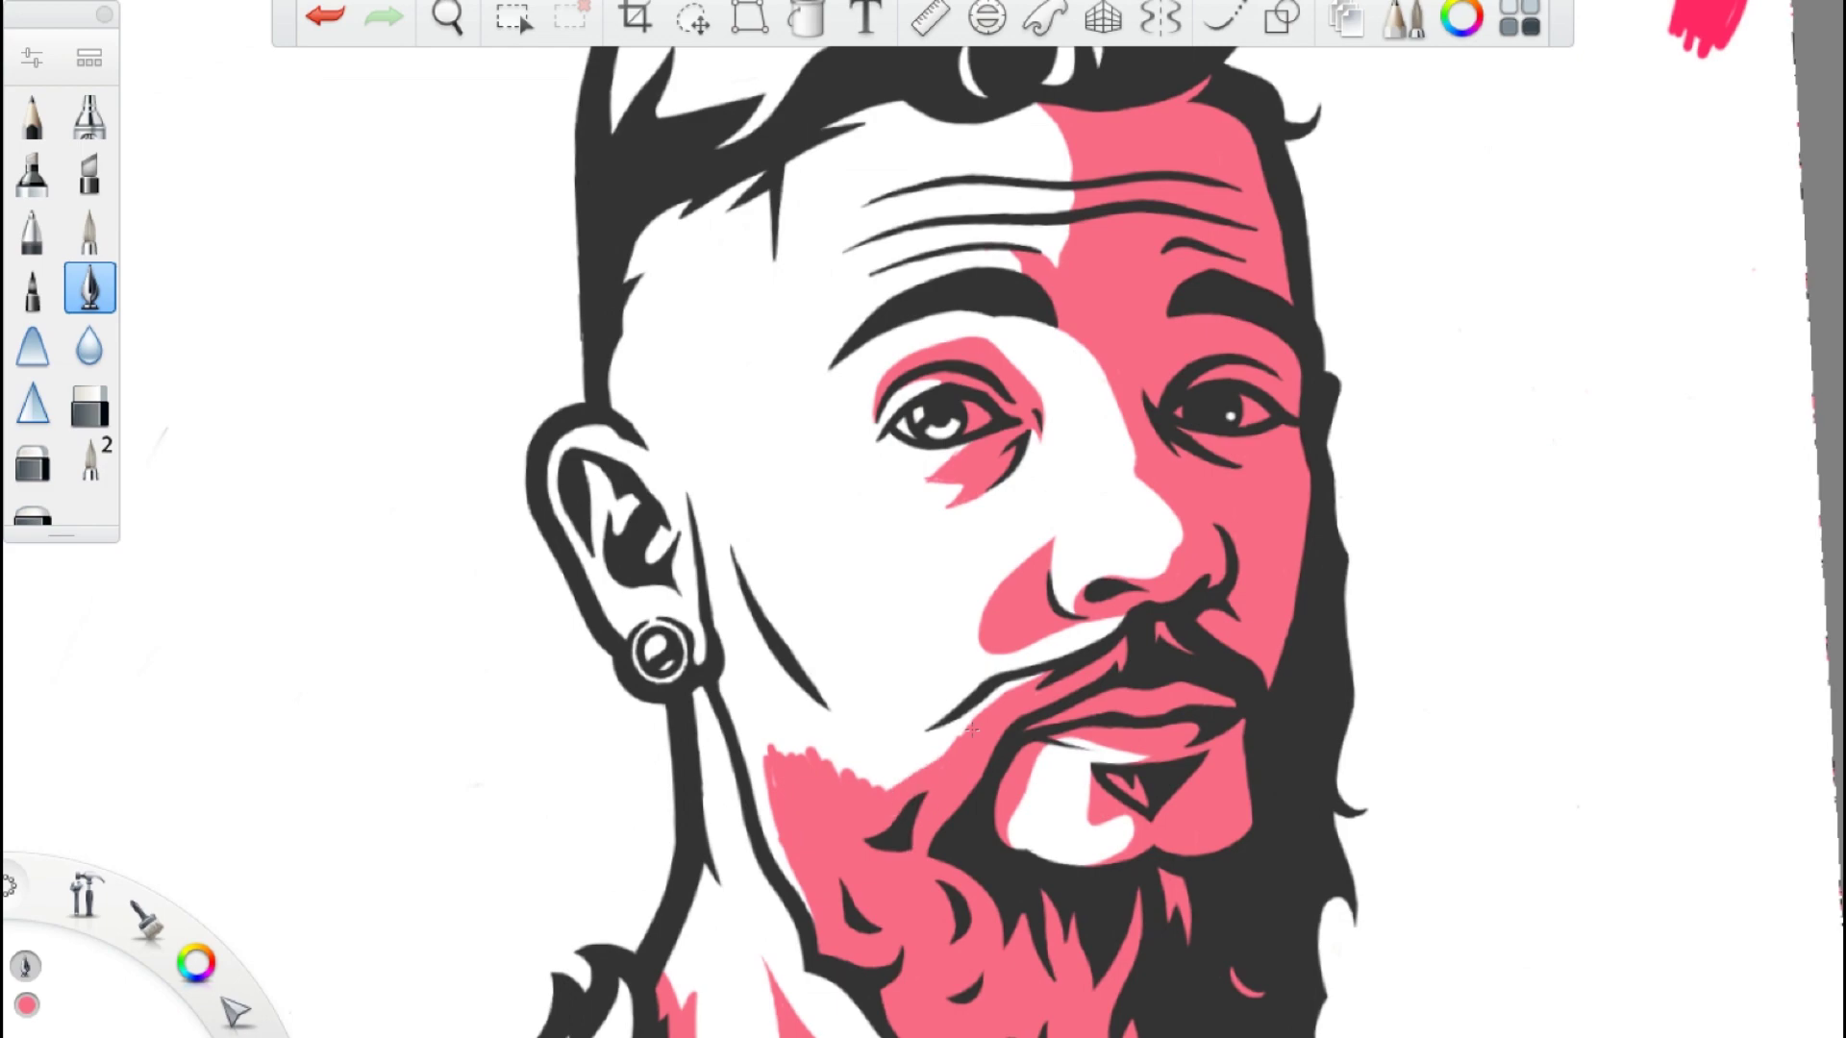
left_click_drag(817, 750, 692, 519)
scroll(846, 750, "up", 2)
scroll(846, 750, "up", 3)
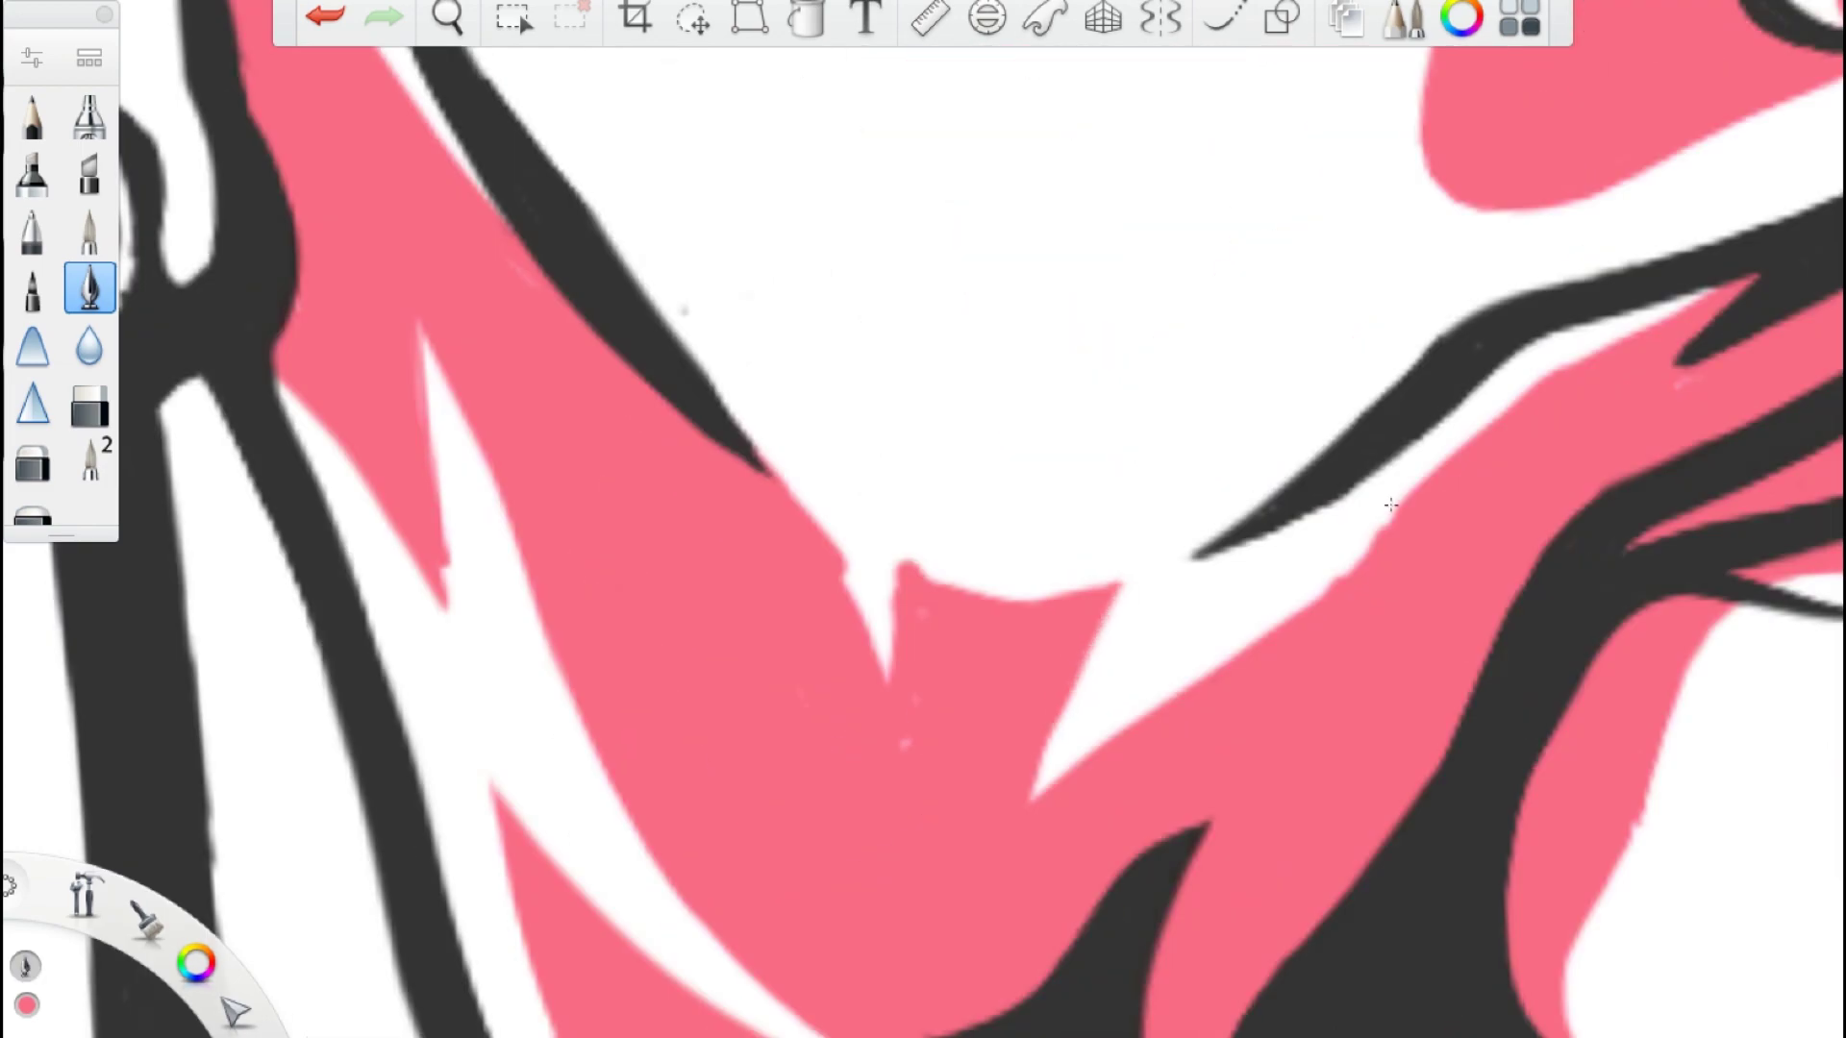
scroll(846, 750, "down", 2)
- Fill the white highlight areas of the hair and quiff with pink
scroll(923, 520, "down", 5)
scroll(923, 519, "up", 5)
left_click_drag(865, 279, 741, 404)
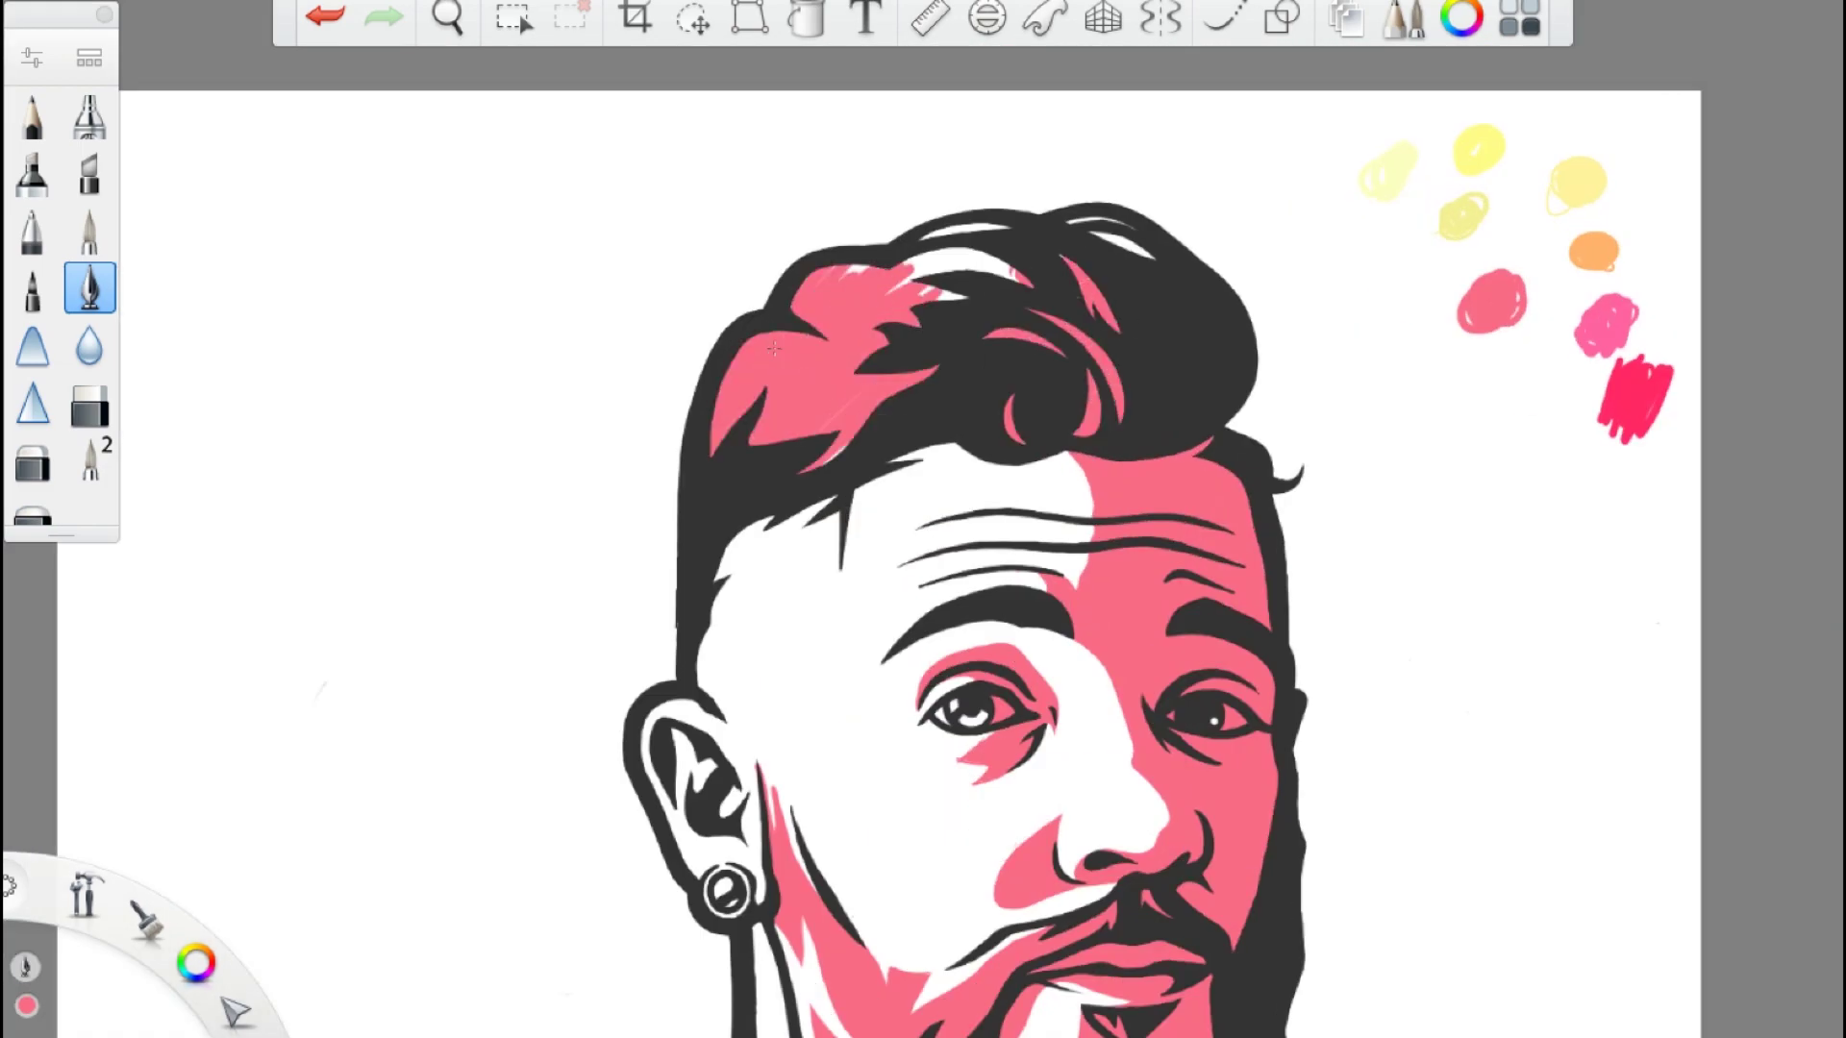
scroll(923, 520, "up", 1)
scroll(640, 439, "up", 2)
- Fill the faded hair at the near temple with pink, curving its lower edge and ending in a sharp point by the forehead
scroll(775, 459, "down", 3)
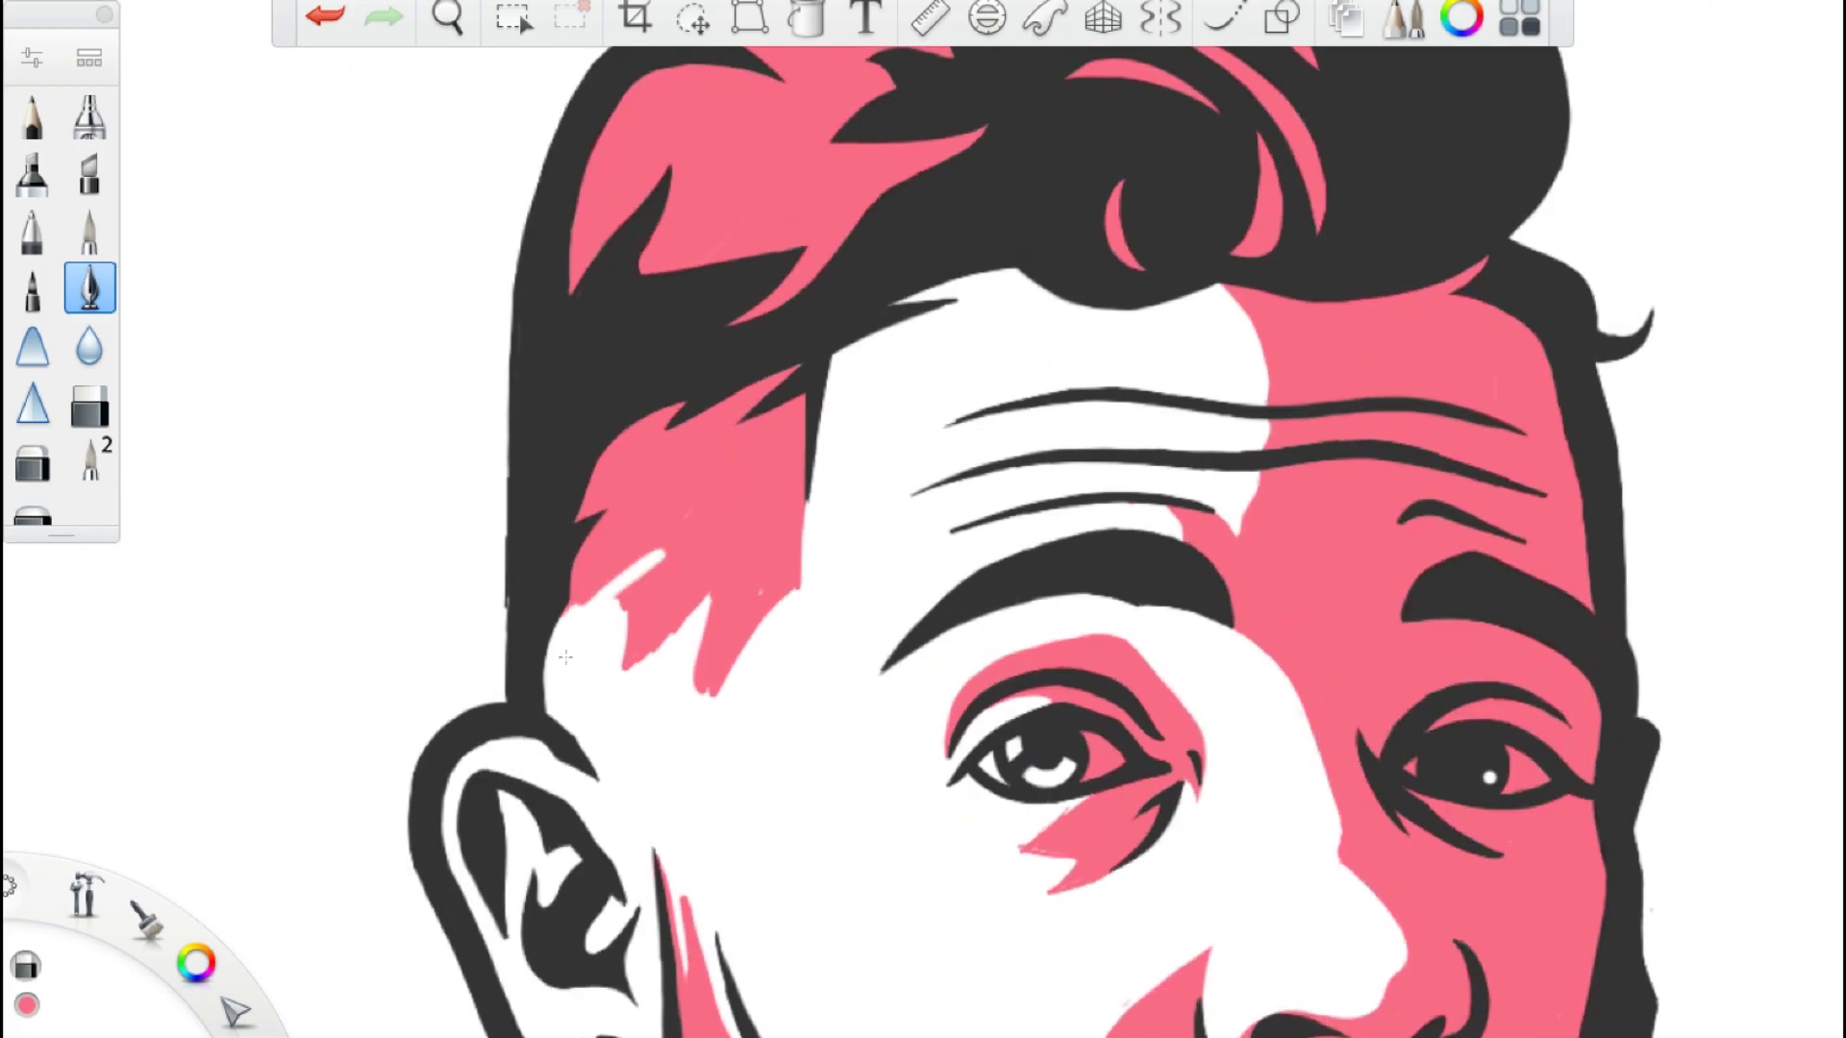
scroll(775, 459, "up", 5)
left_click_drag(817, 846, 588, 288)
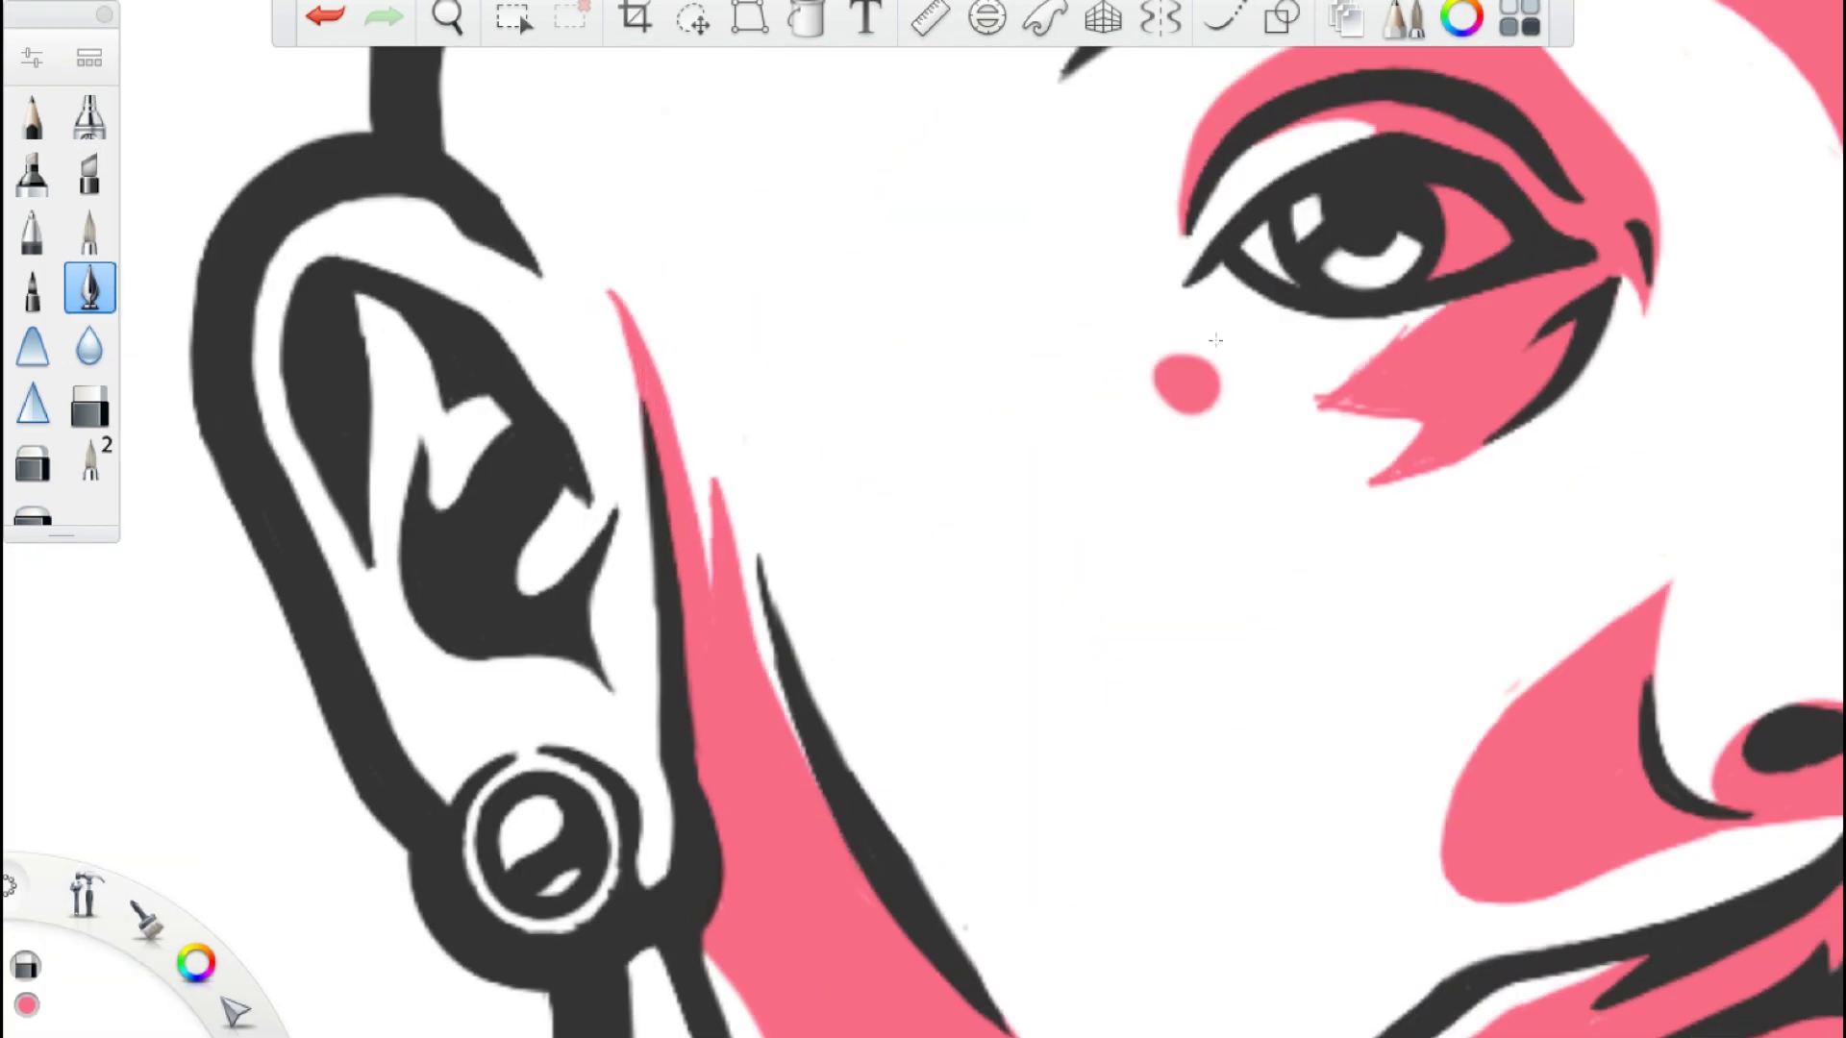
scroll(1387, 339, "down", 3)
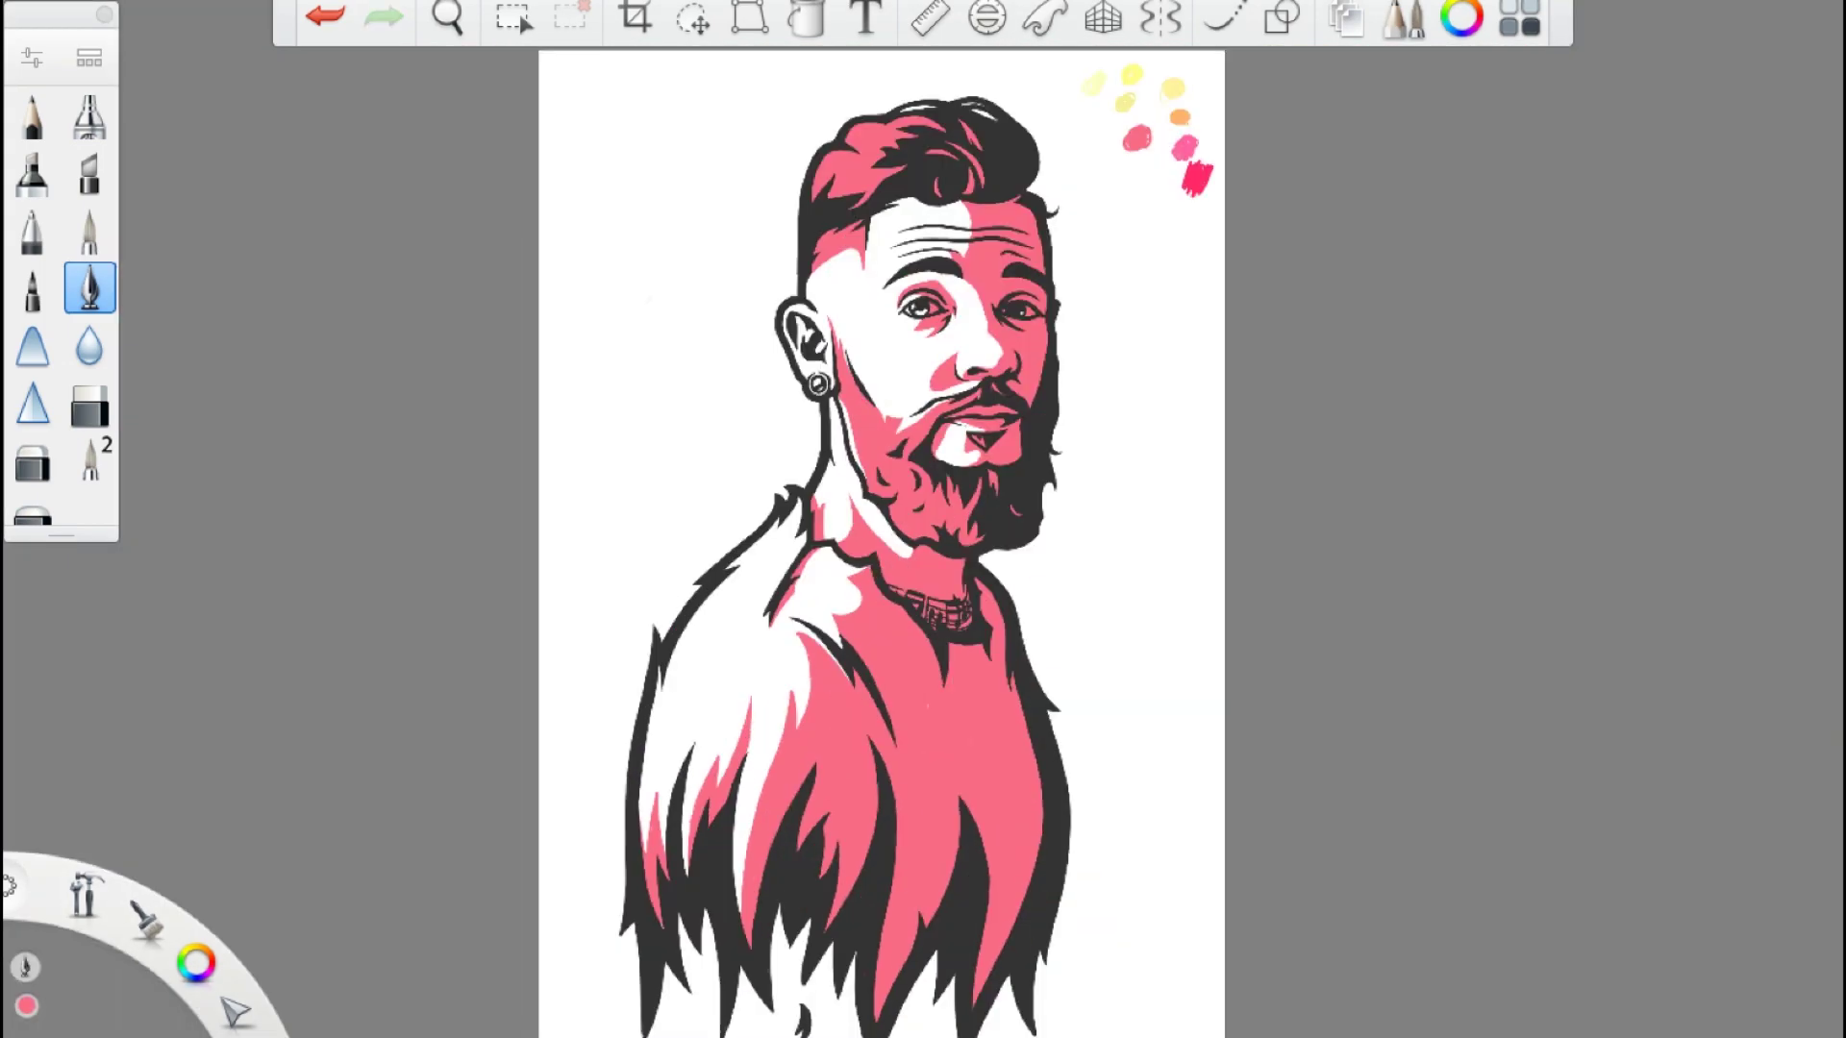
scroll(969, 755, "up", 5)
scroll(969, 755, "down", 3)
scroll(1153, 577, "up", 5)
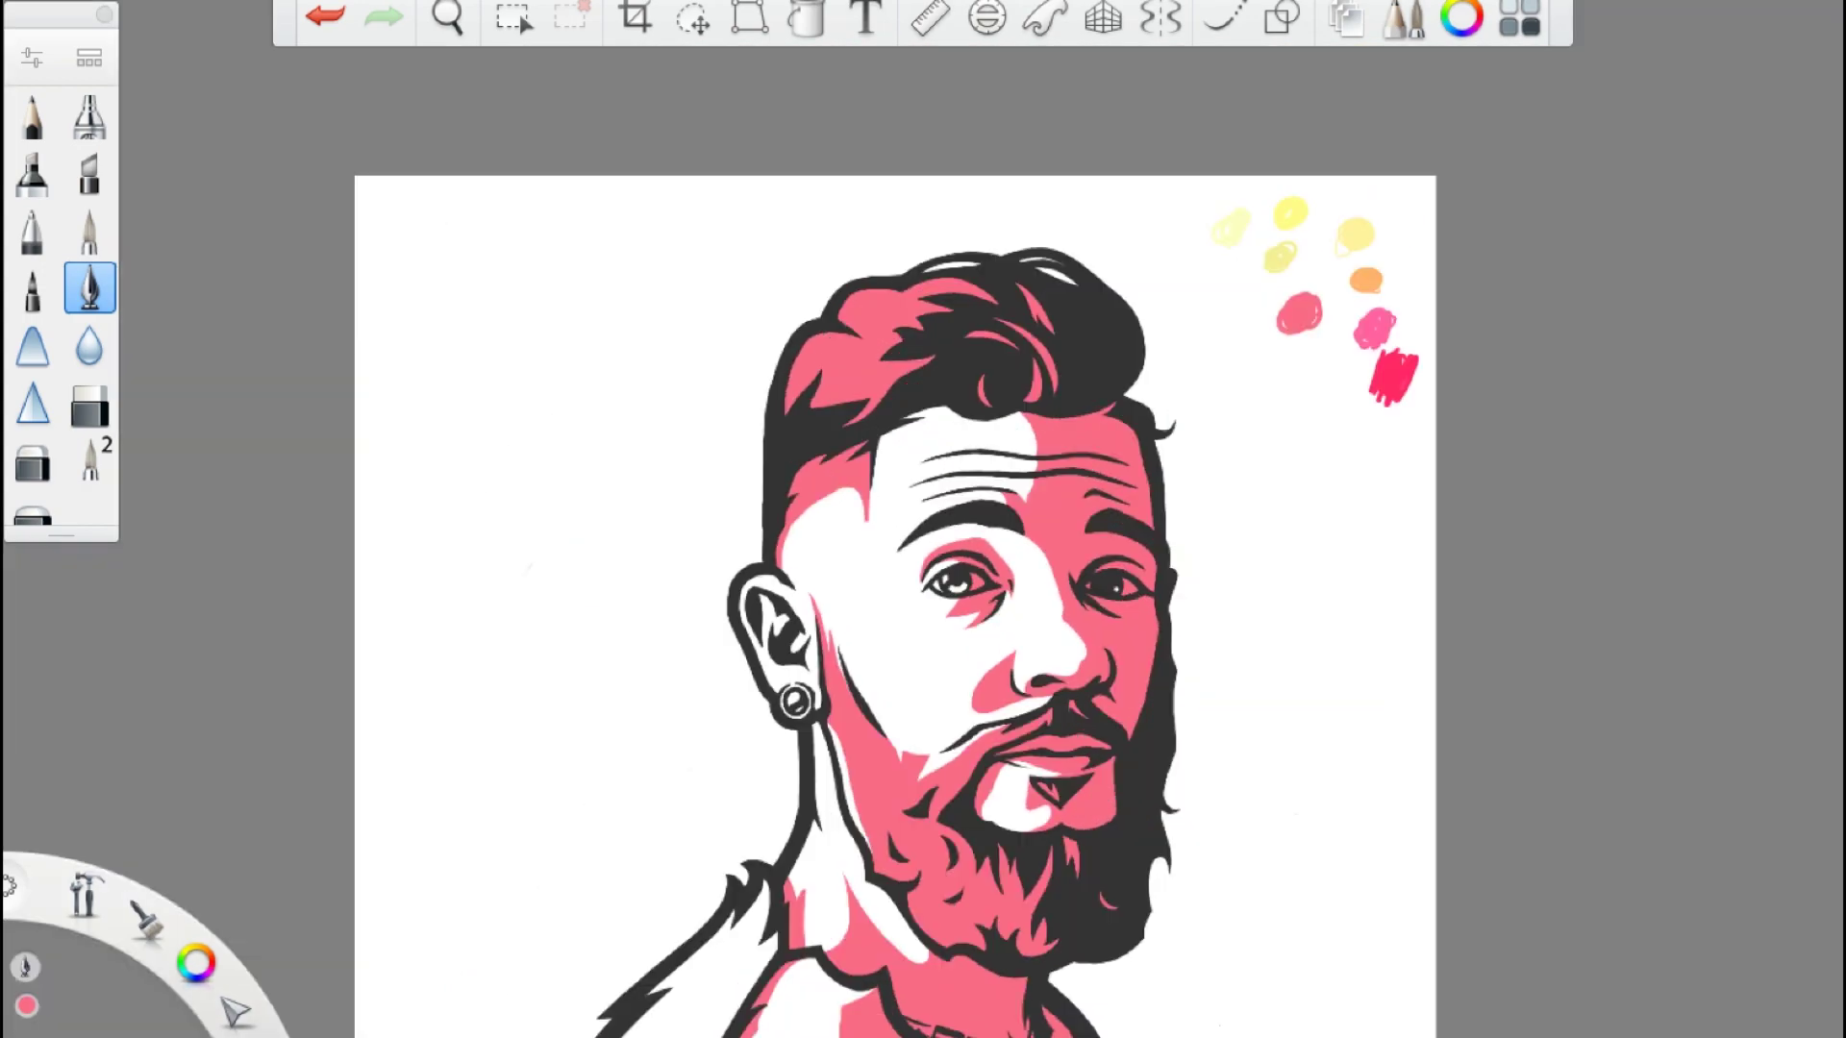
- Paint pink shadows inside the ear and earring, and extend the jaw shadow upward in thin spikes in front of the ear
scroll(1057, 519, "down", 2)
scroll(812, 576, "up", 2)
scroll(923, 519, "down", 4)
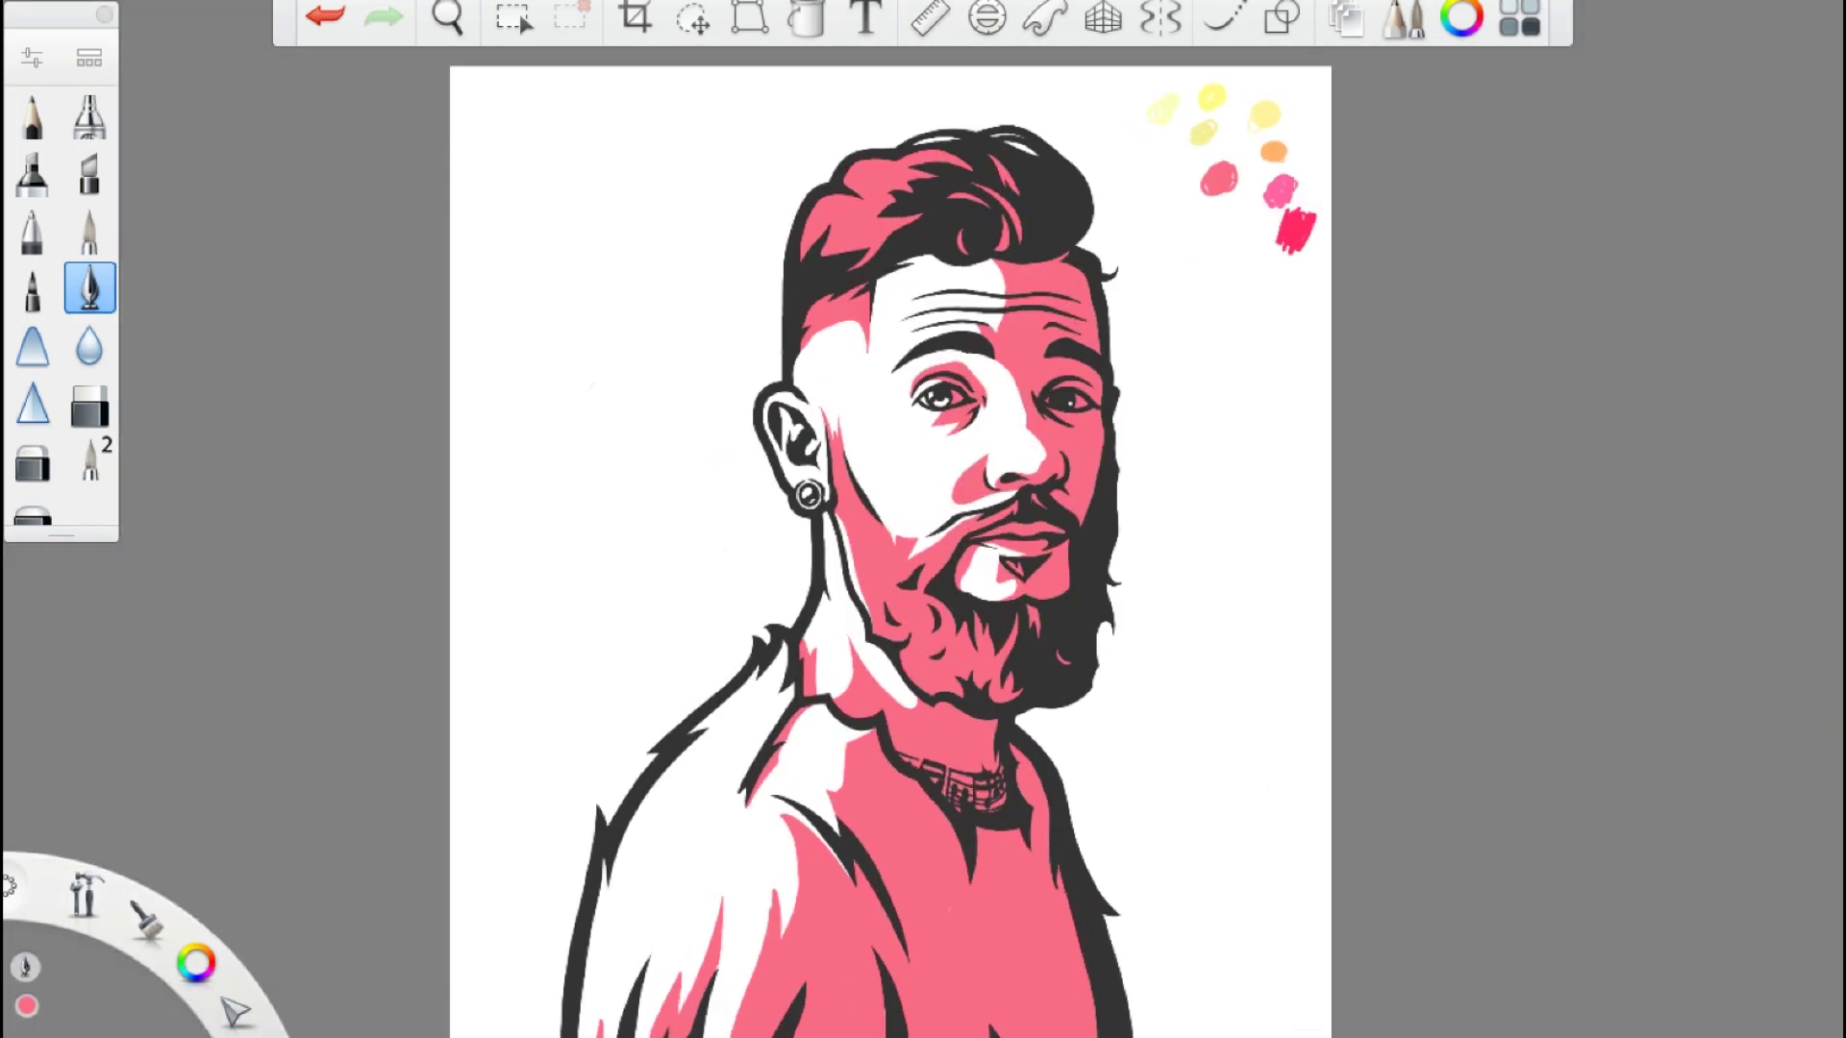
scroll(861, 478, "up", 6)
scroll(862, 478, "down", 2)
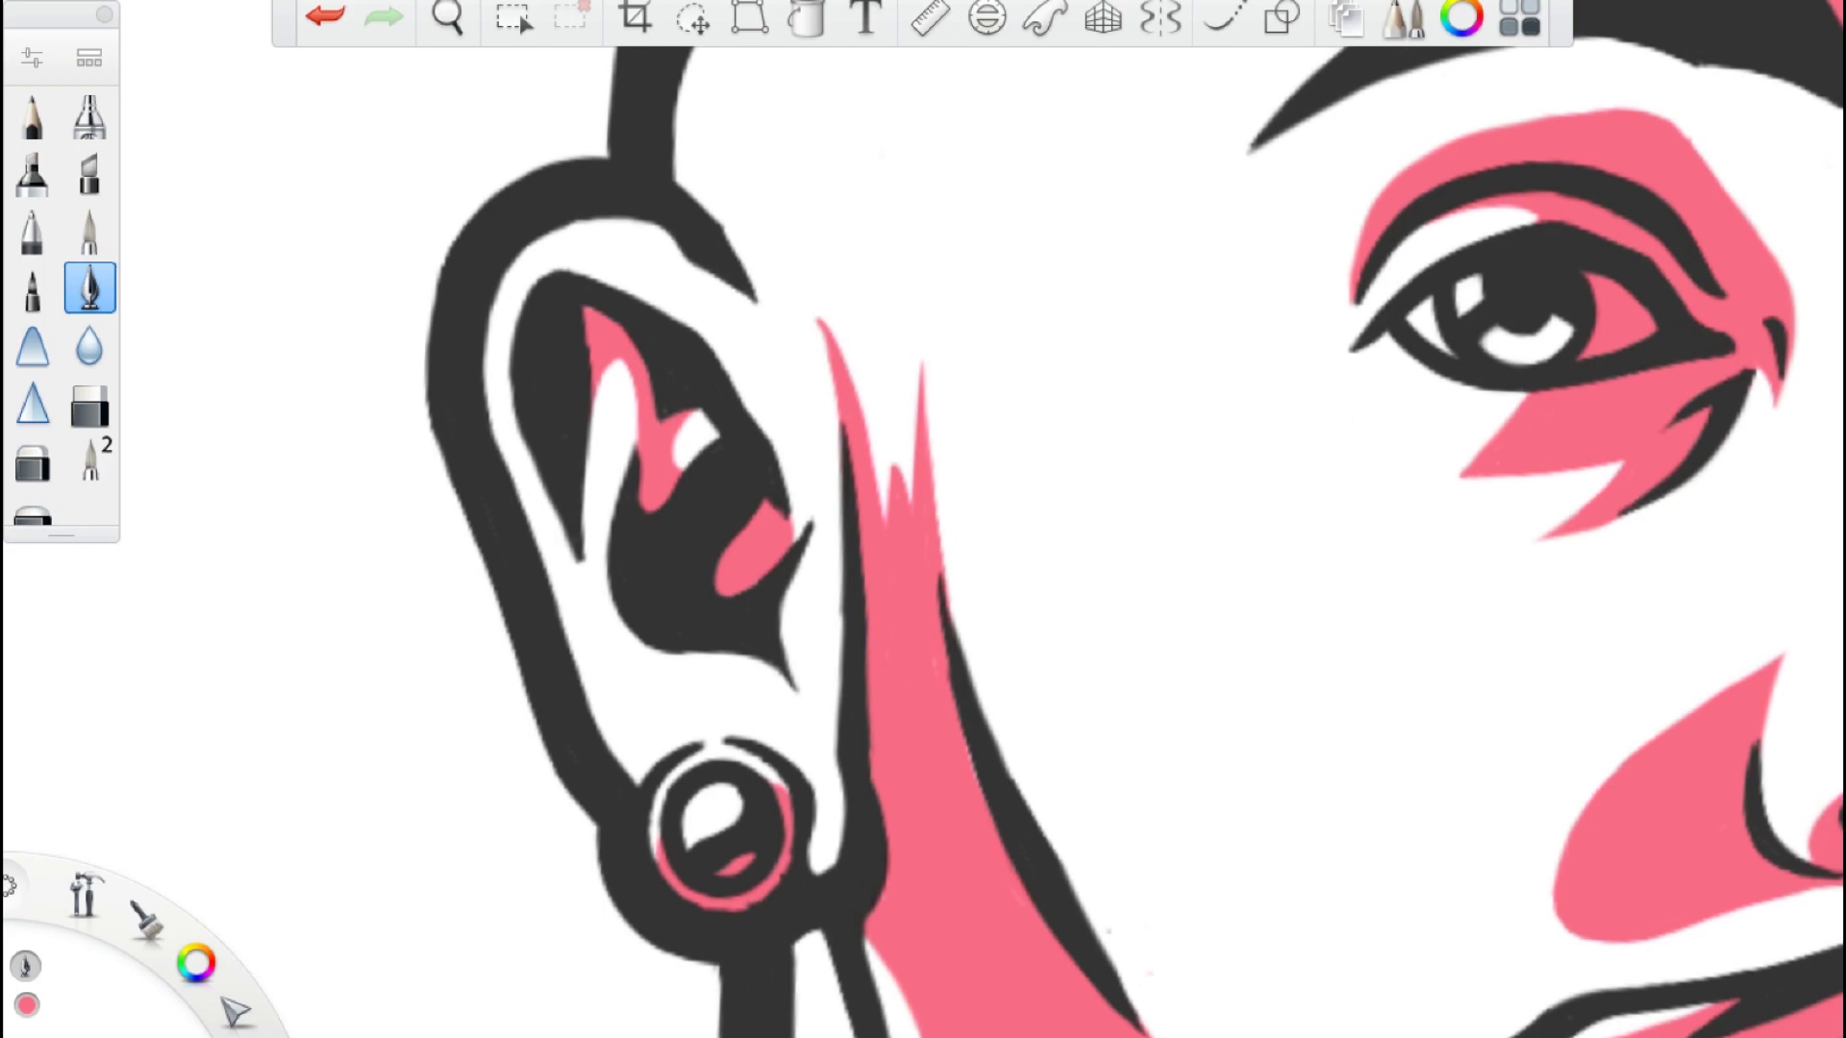
- Recolor the line art navy blue and the shadow shapes deeper rose, and add a new layer between them
scroll(923, 520, "down", 3)
scroll(1029, 536, "up", 3)
scroll(673, 519, "up", 3)
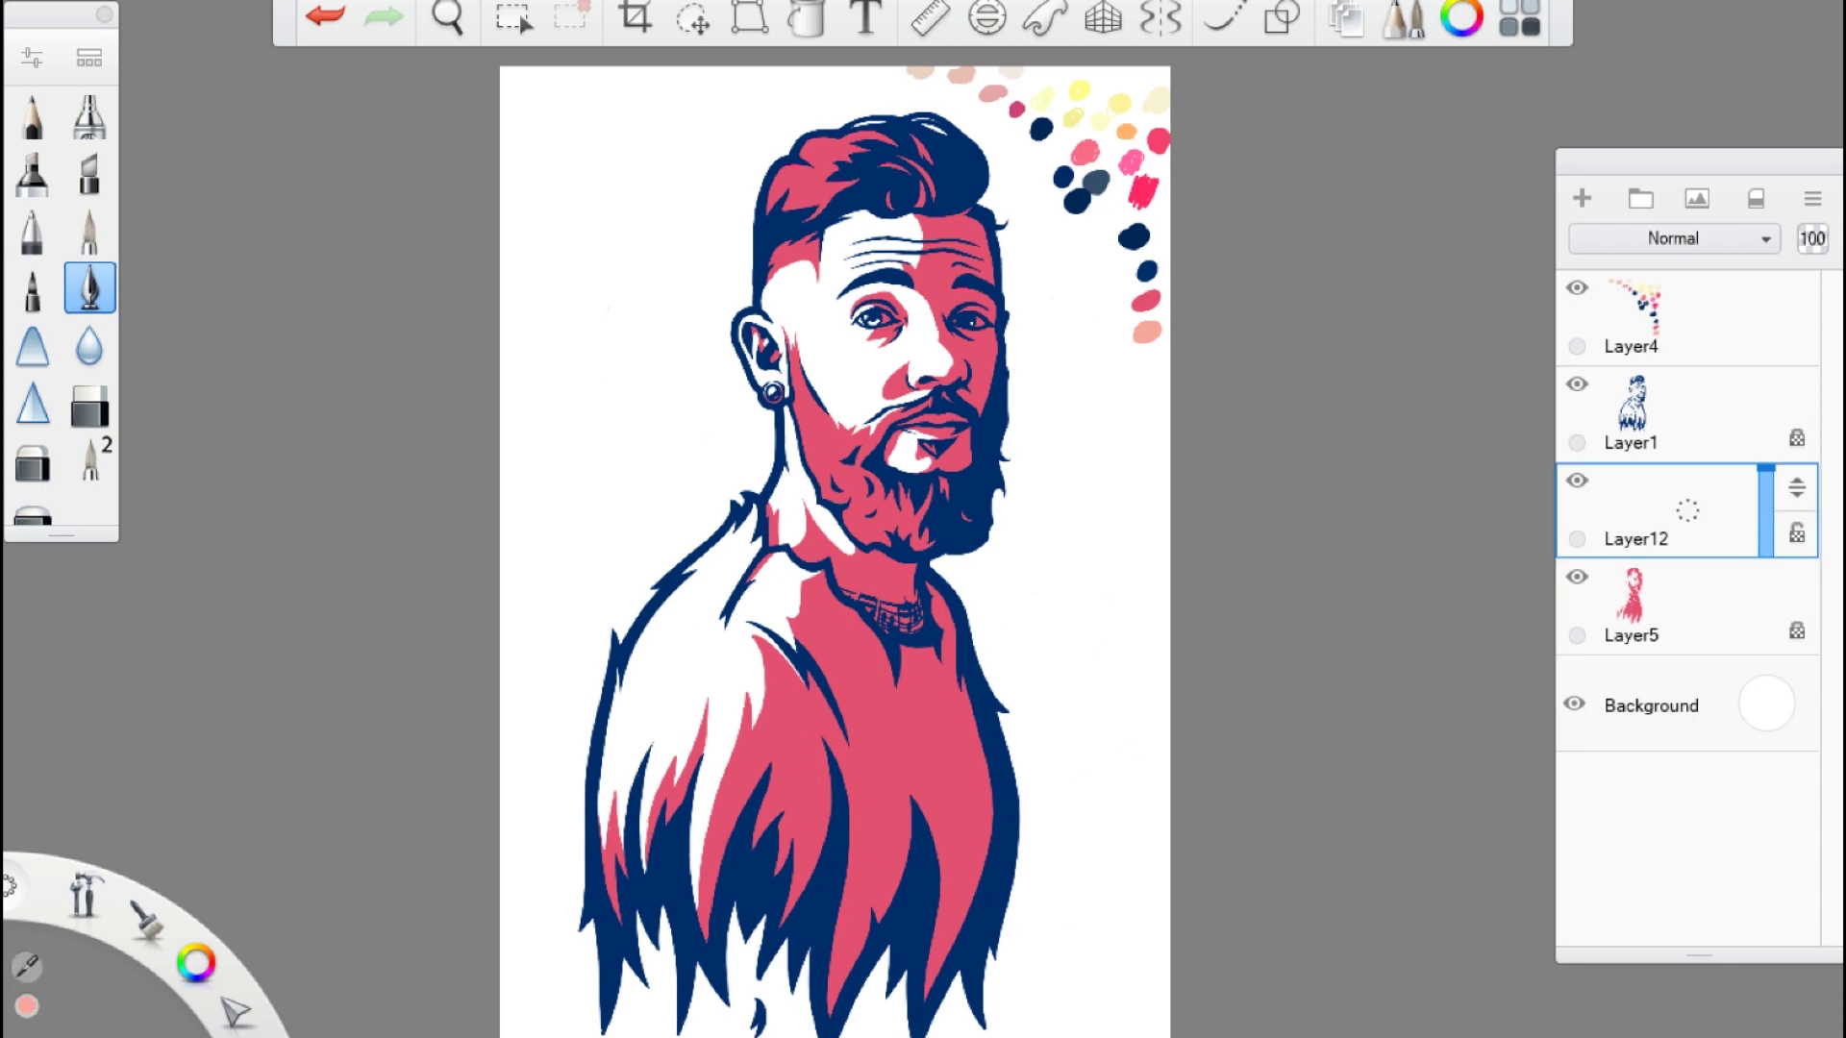
- Paint salmon midtones on the ear rim, earlobe and forehead, leaving a white strip beside the temple hair
scroll(803, 285, "up", 5)
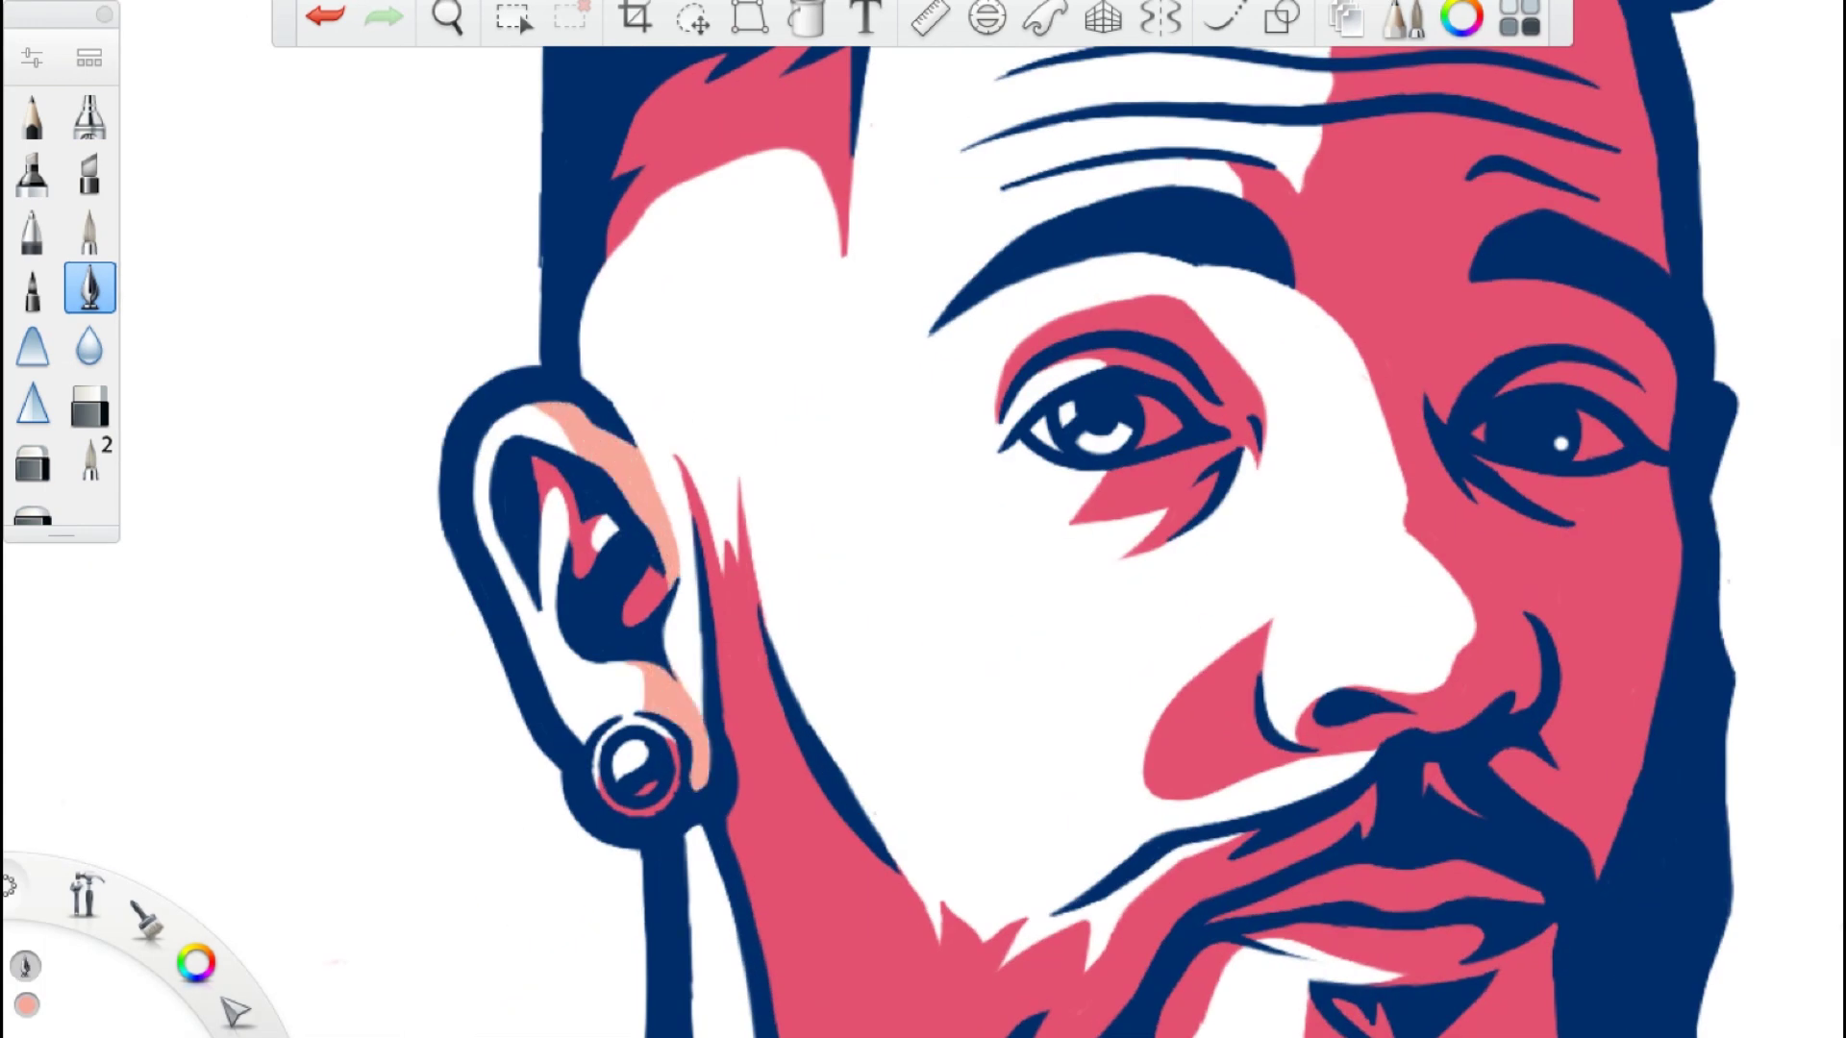
scroll(972, 788, "up", 3)
mouse_move(859, 534)
left_mouse_down()
mouse_move(1293, 428)
mouse_move(867, 270)
left_mouse_up()
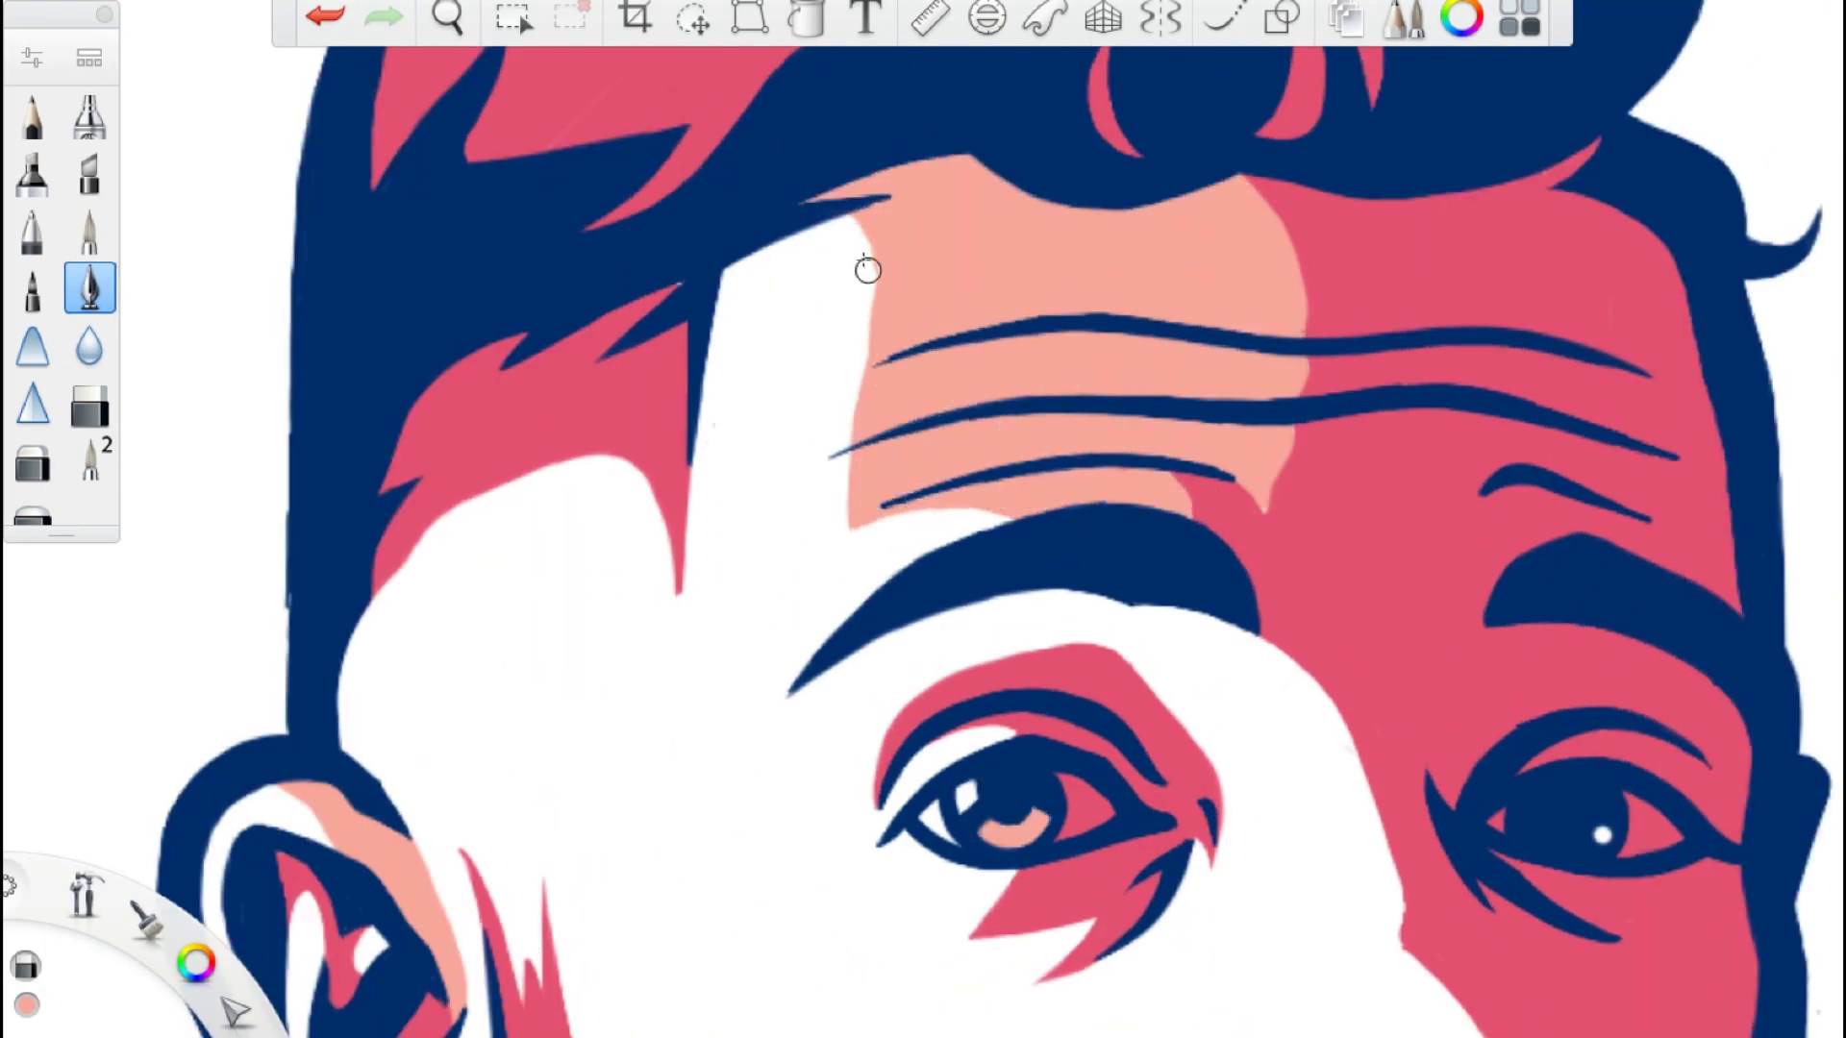
- Paint salmon midtones around the near eye, nose and cheek, leaving white highlights on the nose and above the mouth corner
scroll(763, 447, "down", 5)
mouse_move(1068, 596)
left_mouse_down()
mouse_move(770, 461)
mouse_move(1039, 366)
left_mouse_up()
scroll(769, 770, "up", 2)
left_click_drag(1164, 610, 1096, 707)
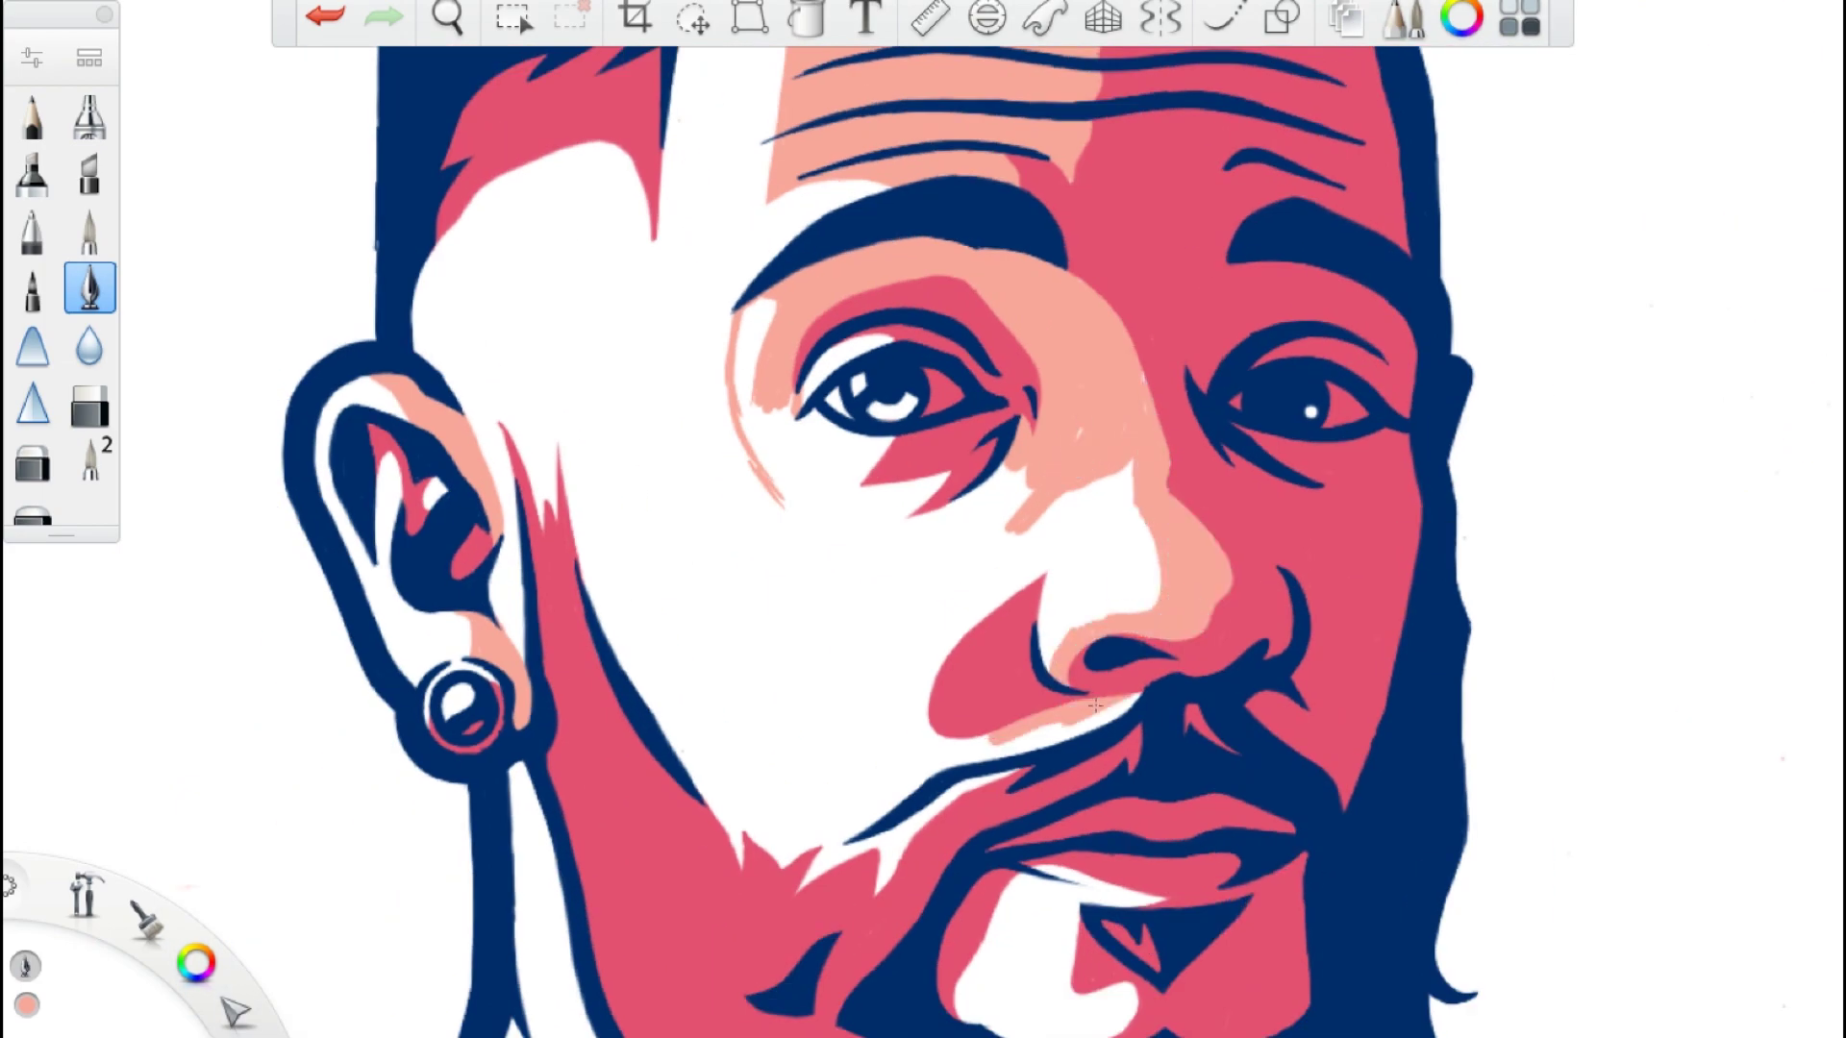
mouse_move(874, 723)
left_mouse_down()
mouse_move(975, 619)
mouse_move(758, 809)
mouse_move(739, 681)
mouse_move(756, 409)
left_mouse_up()
scroll(782, 819, "up", 3)
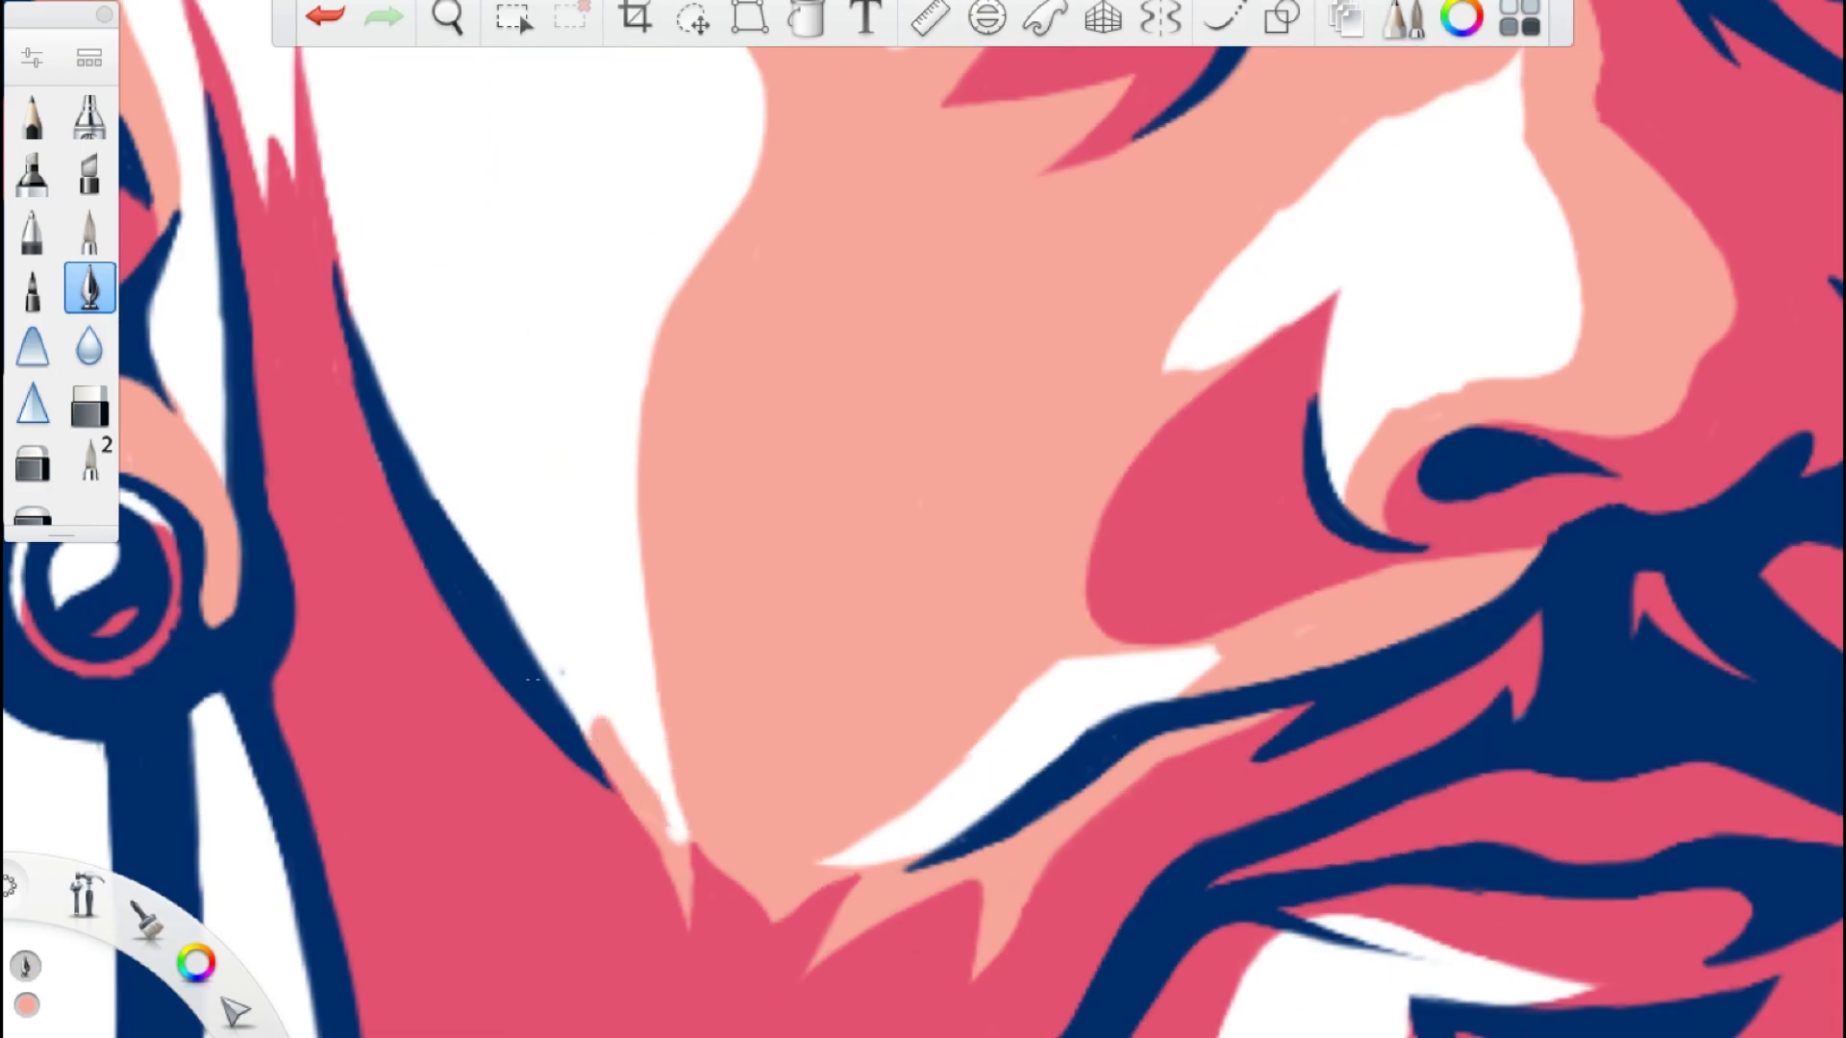
- Fill the chin and the upper part of the near temple with salmon, keeping the area above the ear white
scroll(1163, 684, "down", 6)
scroll(1164, 685, "up", 2)
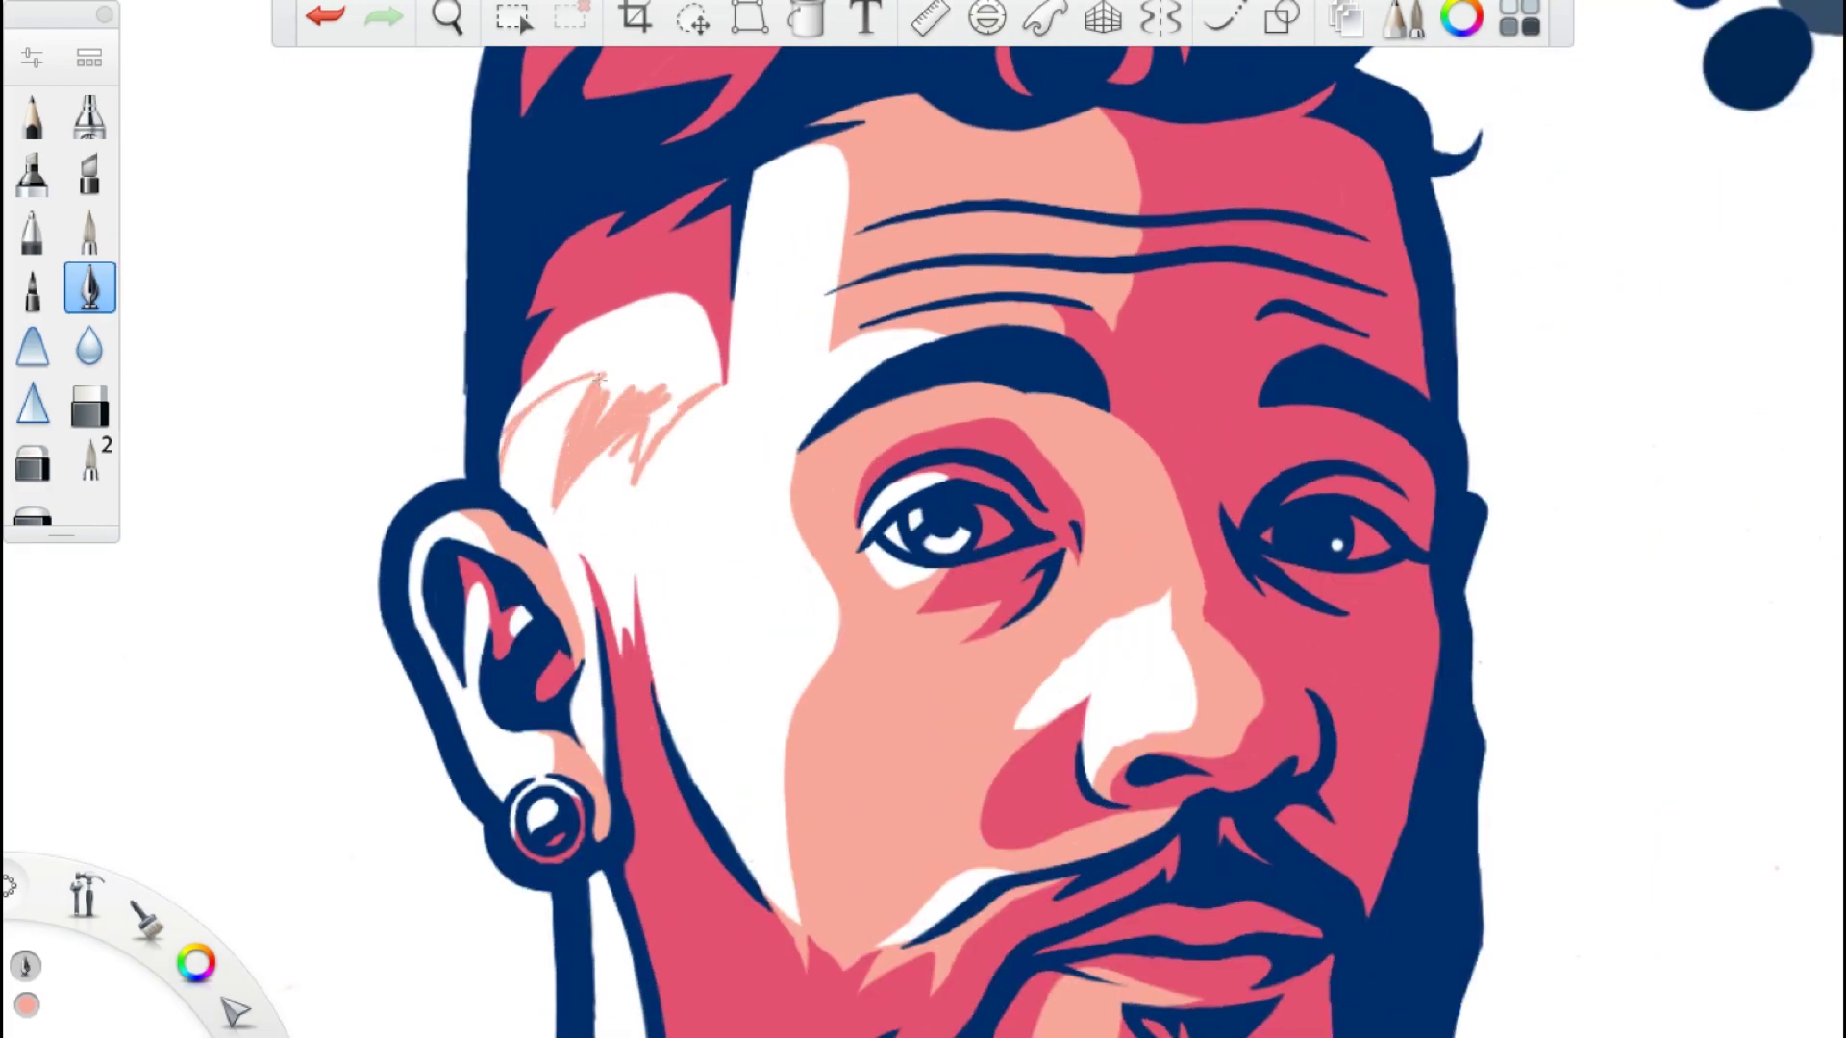
scroll(532, 474, "down", 5)
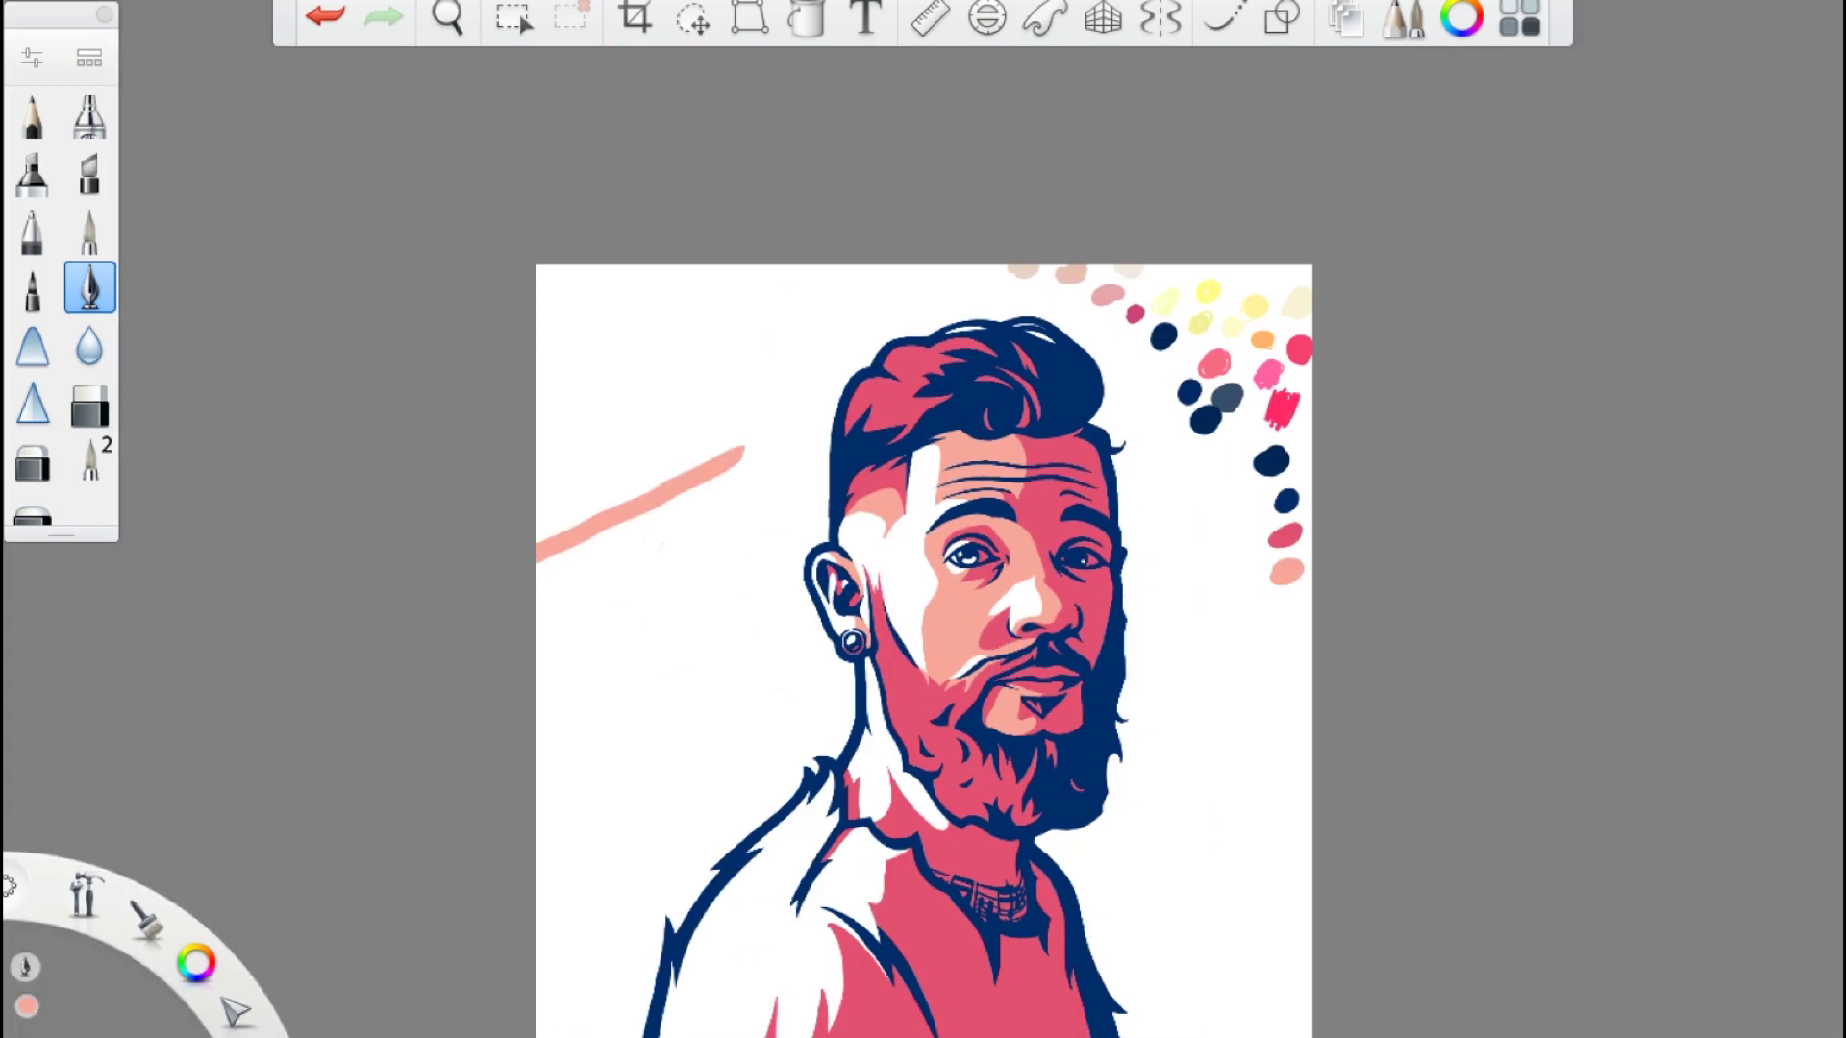
- Erase salmon beneath the near eye and on its upper lid to carve out white highlights
scroll(673, 528, "up", 10)
scroll(765, 570, "down", 5)
scroll(629, 684, "up", 8)
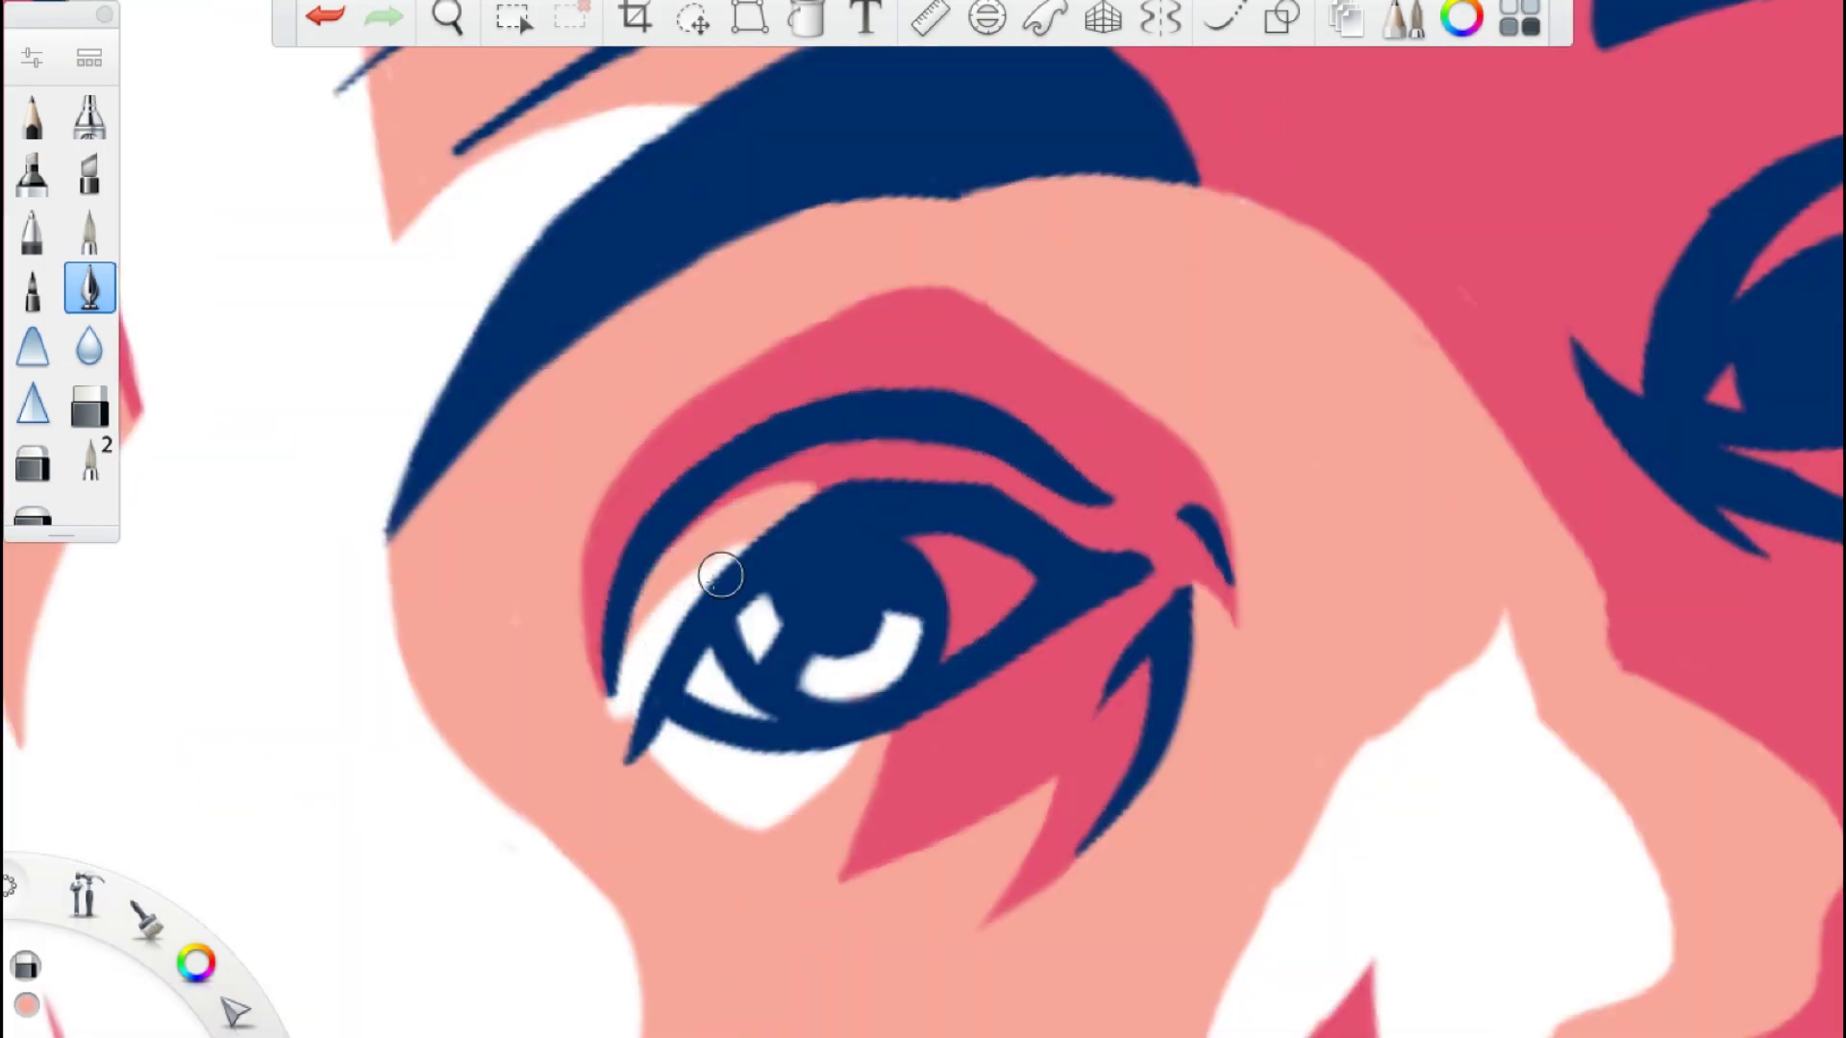
- Place Layer5 above Layer12 and sharpen the lower end of the rose shadow beside the nostril
key("ctrl+l")
scroll(865, 576, "down", 5)
scroll(865, 577, "up", 9)
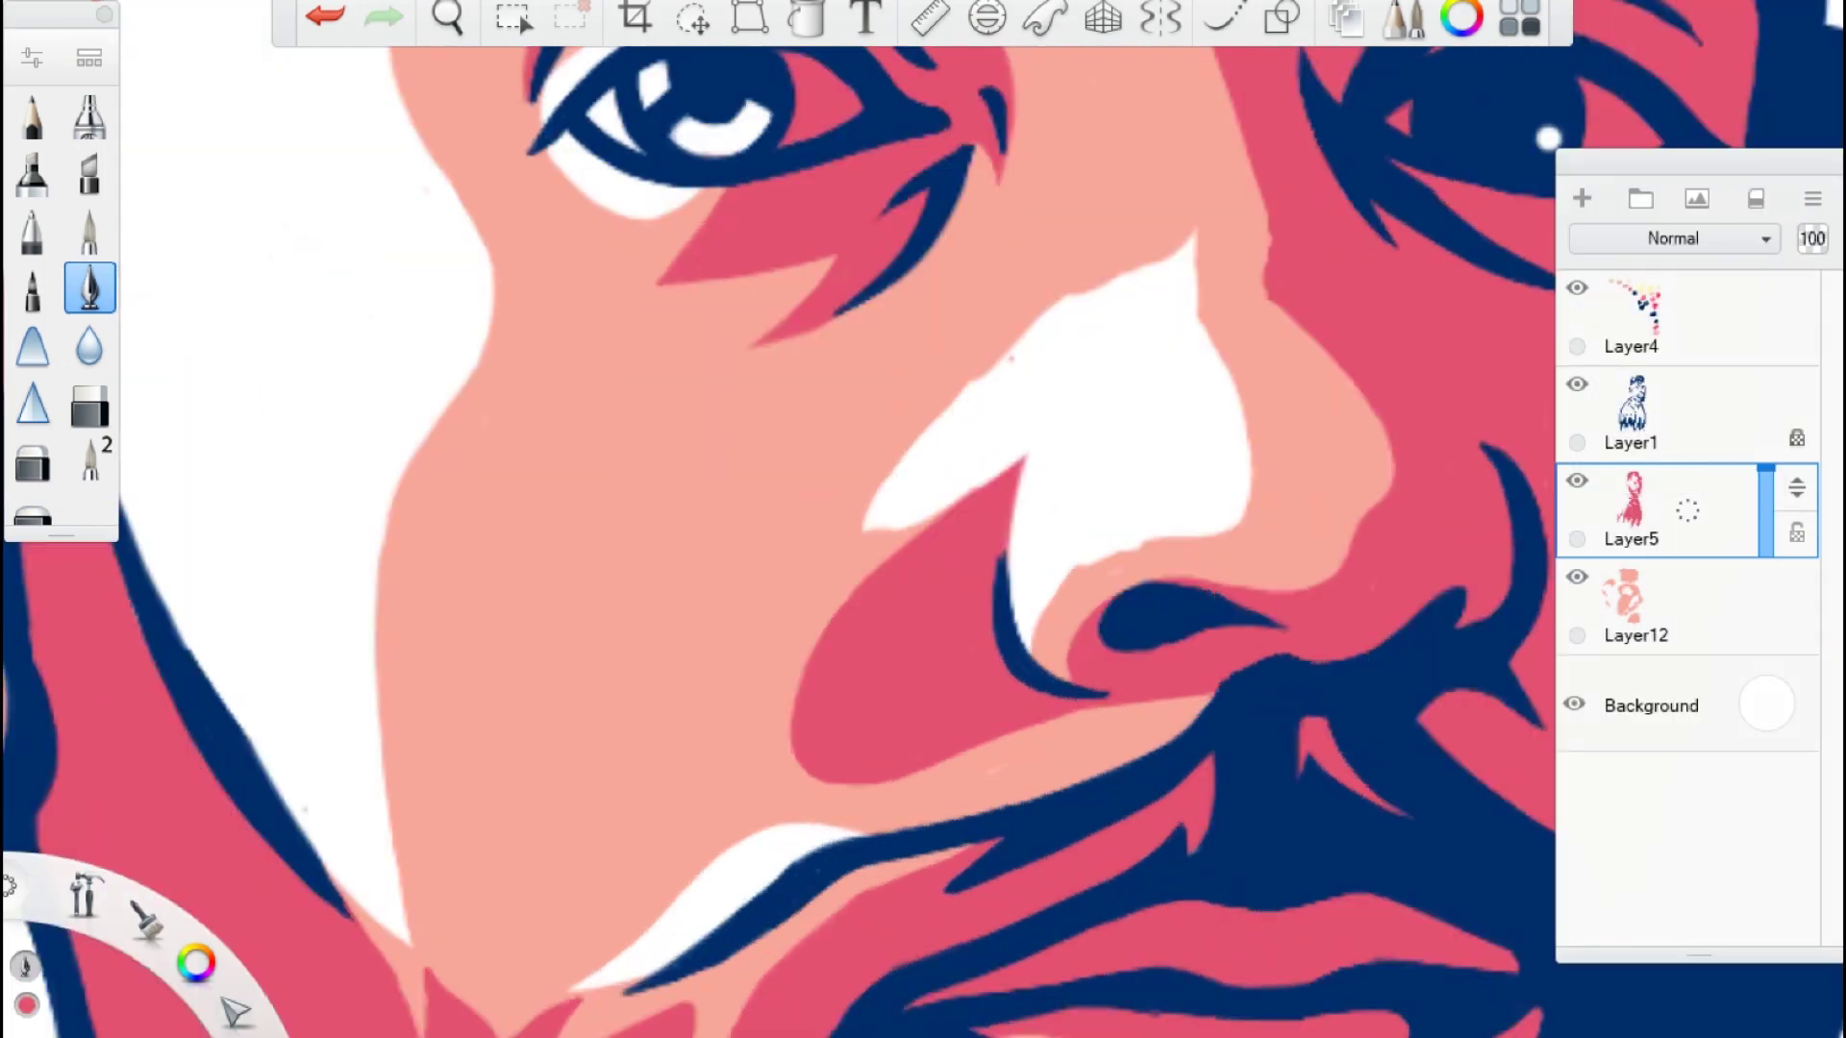
- On Layer12, erase a narrow white highlight up the nose bridge, tapering to a point
left_click(1654, 605)
scroll(779, 720, "down", 1)
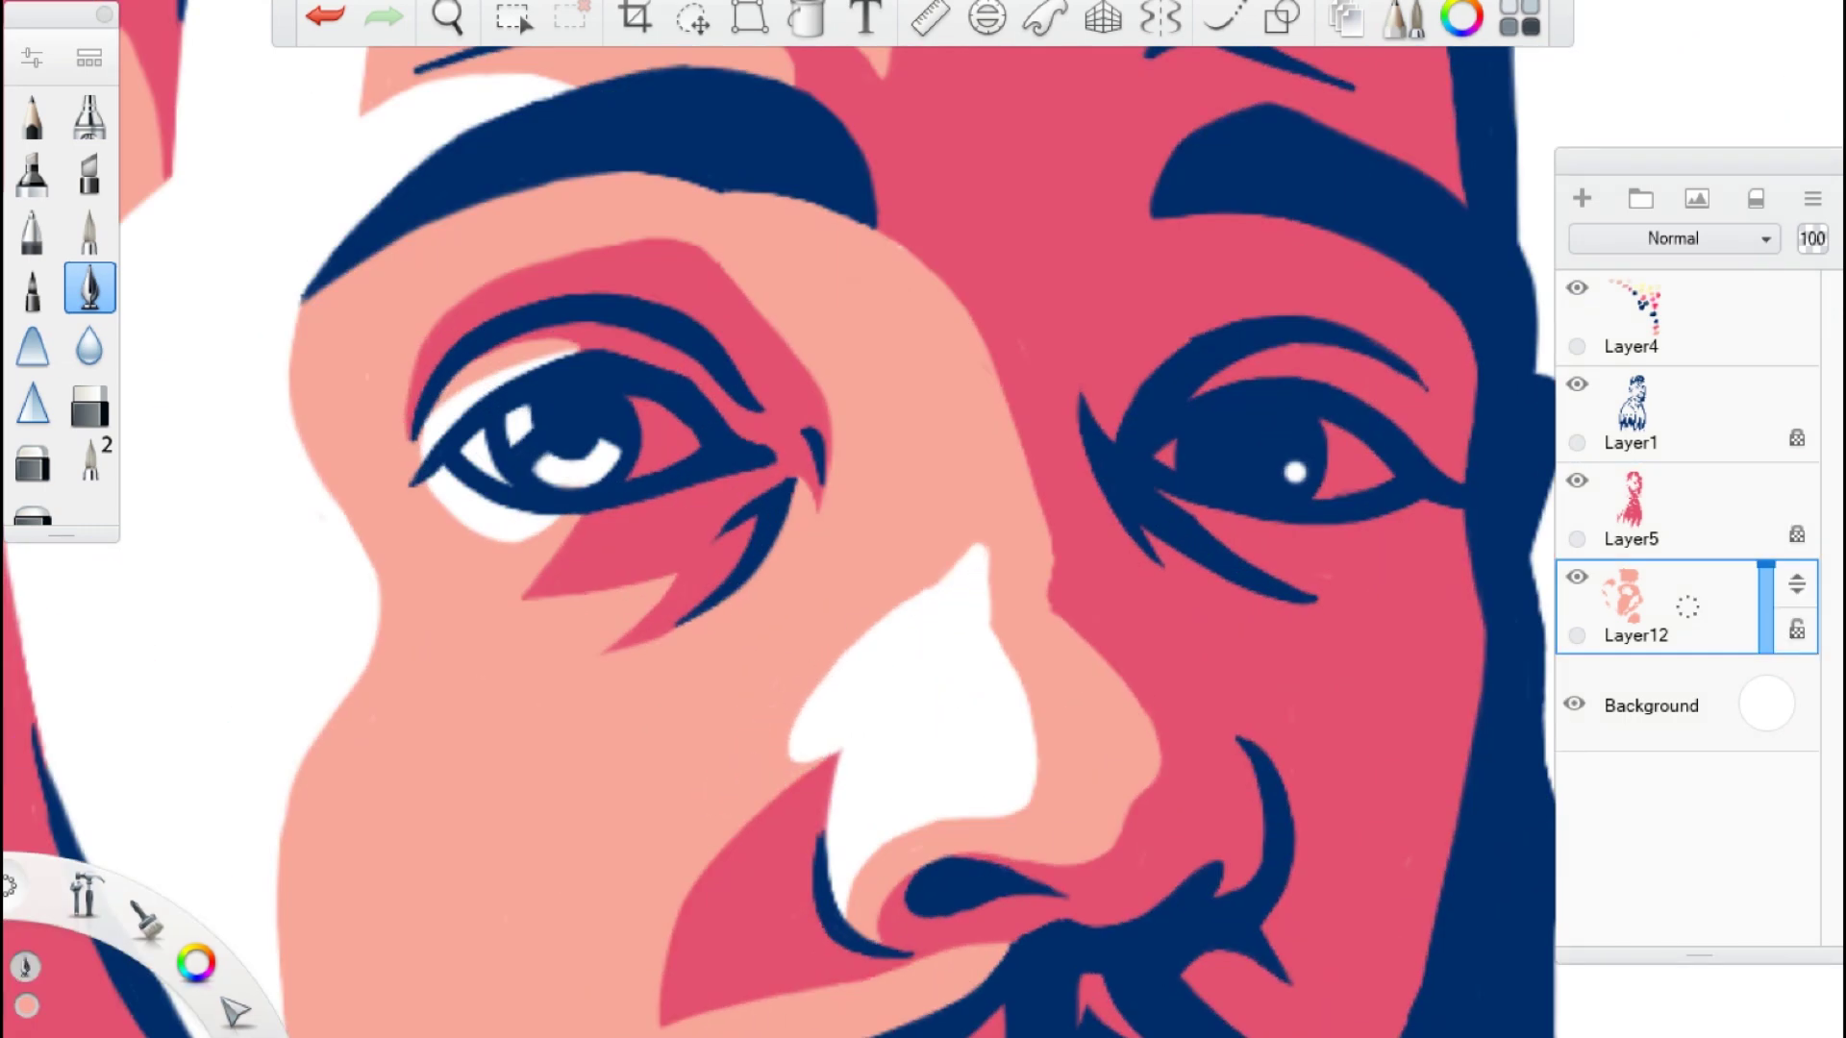
key("ctrl+l")
scroll(942, 519, "down", 2)
scroll(870, 328, "up", 2)
left_click_drag(1000, 647, 969, 458)
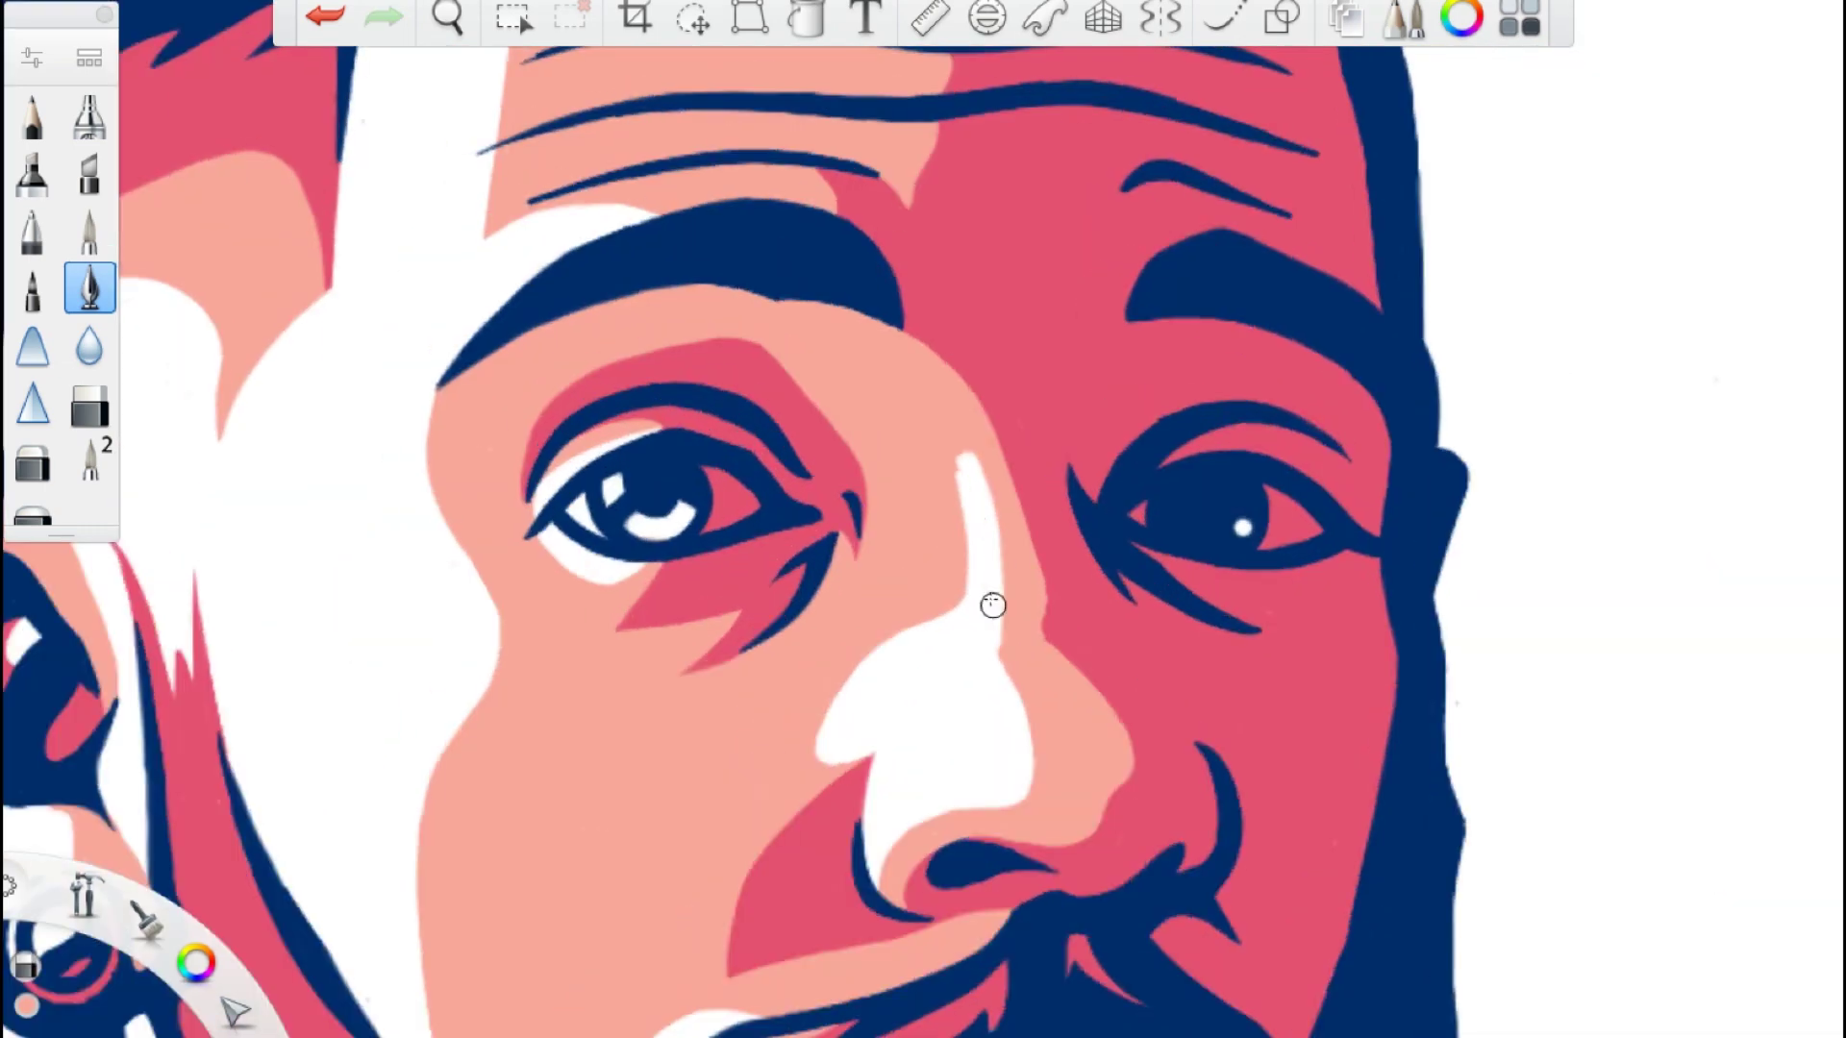
- Refine the salmon edge beside the near eye and cheek, and sharpen the side point of the nose highlight
scroll(627, 500, "down", 2)
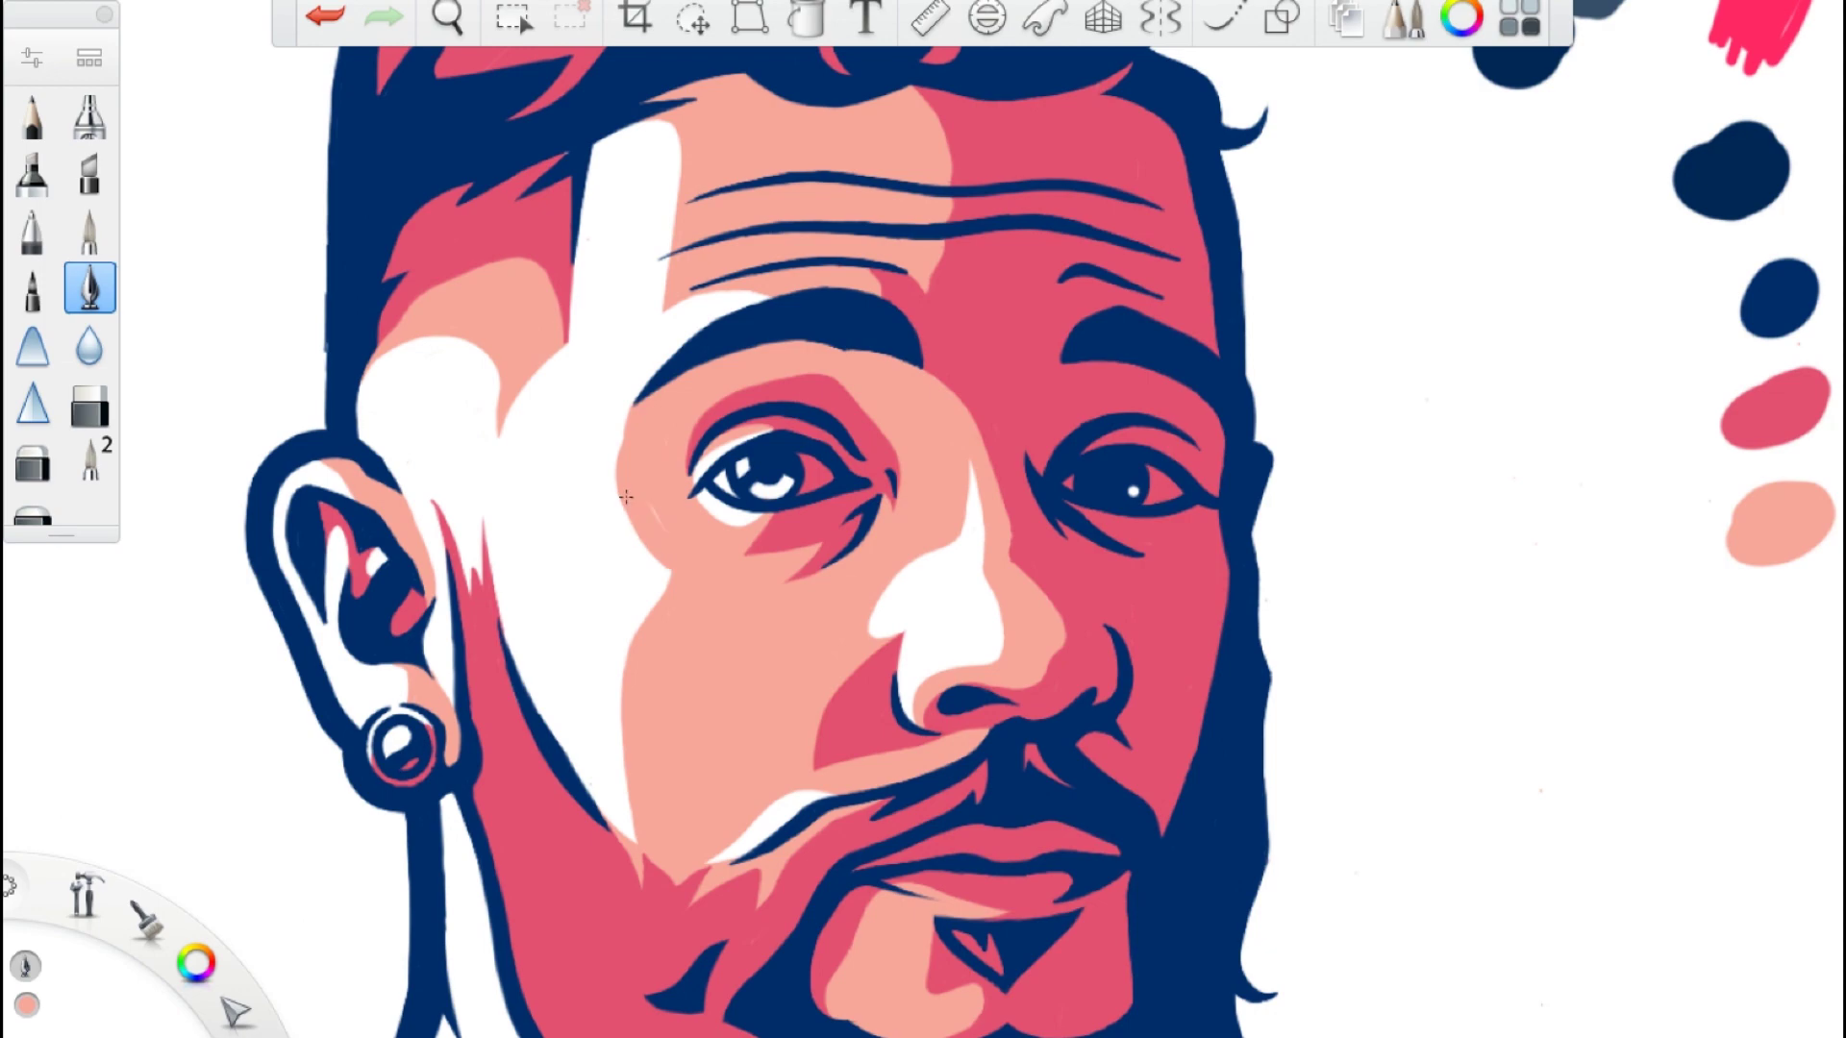
scroll(671, 589, "up", 3)
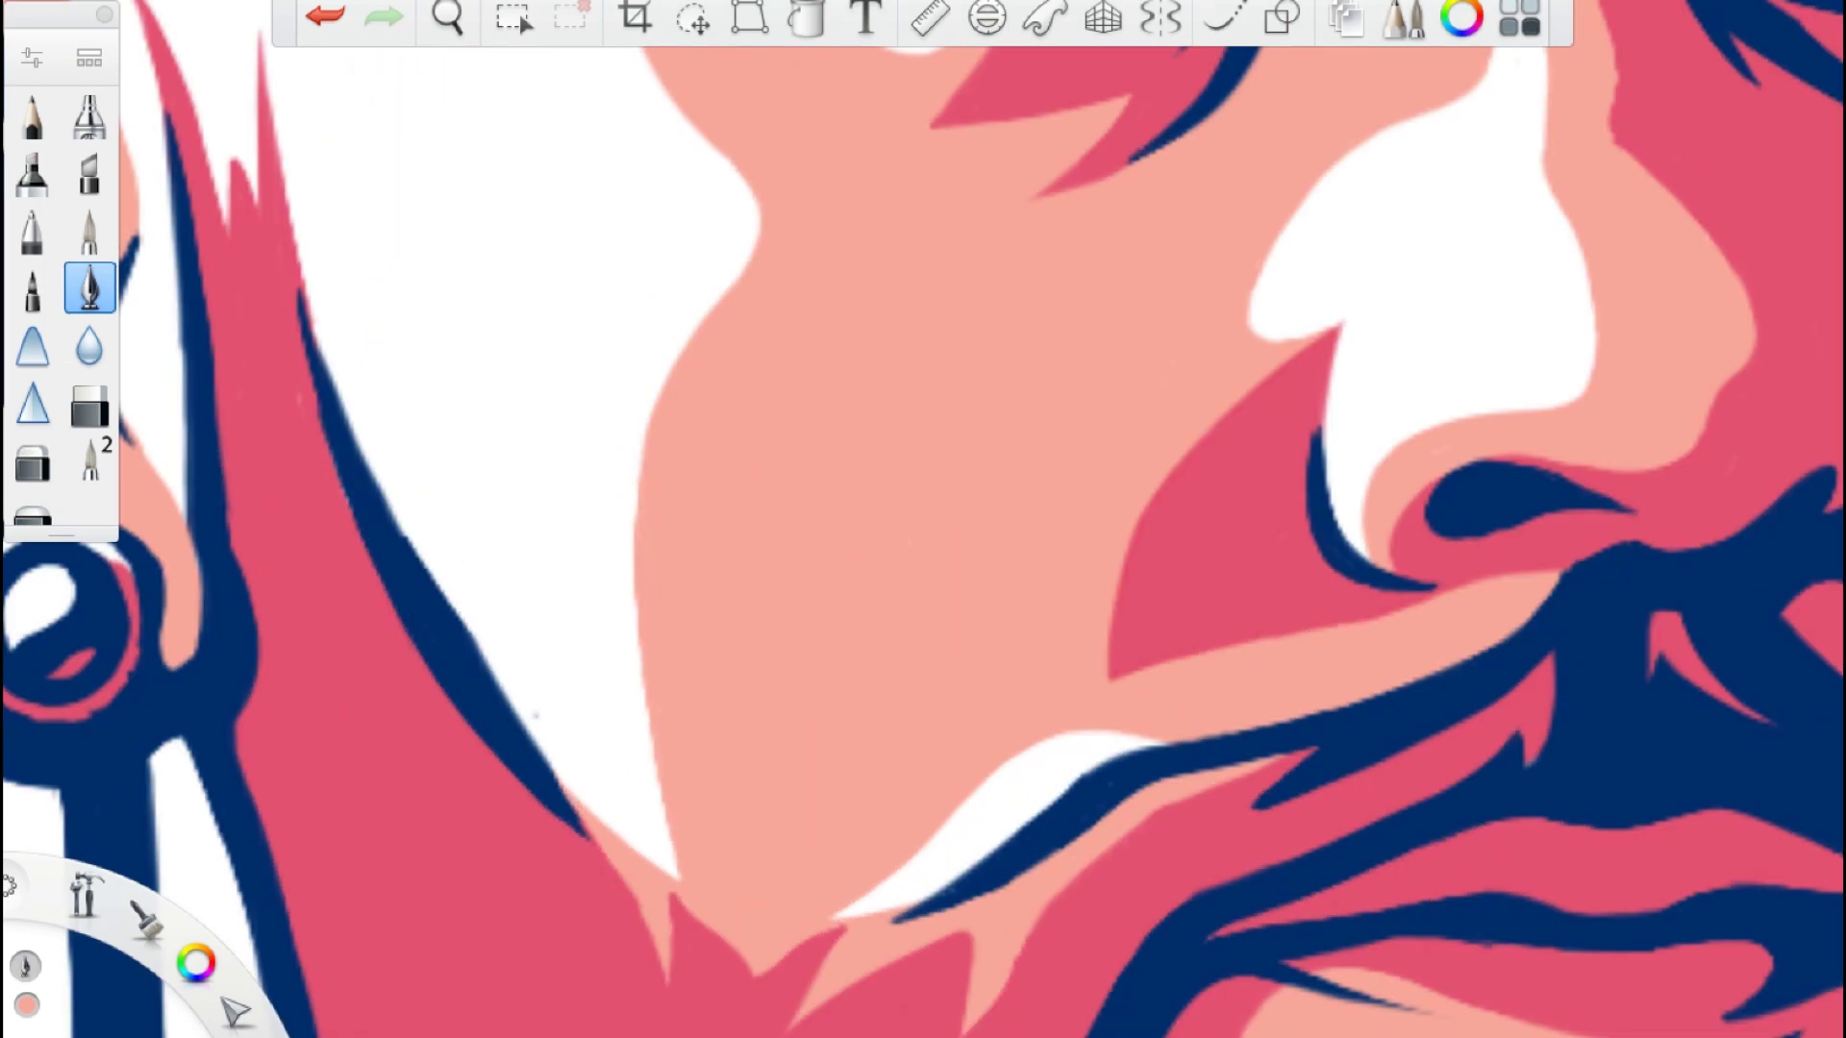
scroll(923, 519, "down", 3)
scroll(844, 577, "up", 4)
scroll(923, 519, "down", 4)
scroll(847, 538, "up", 3)
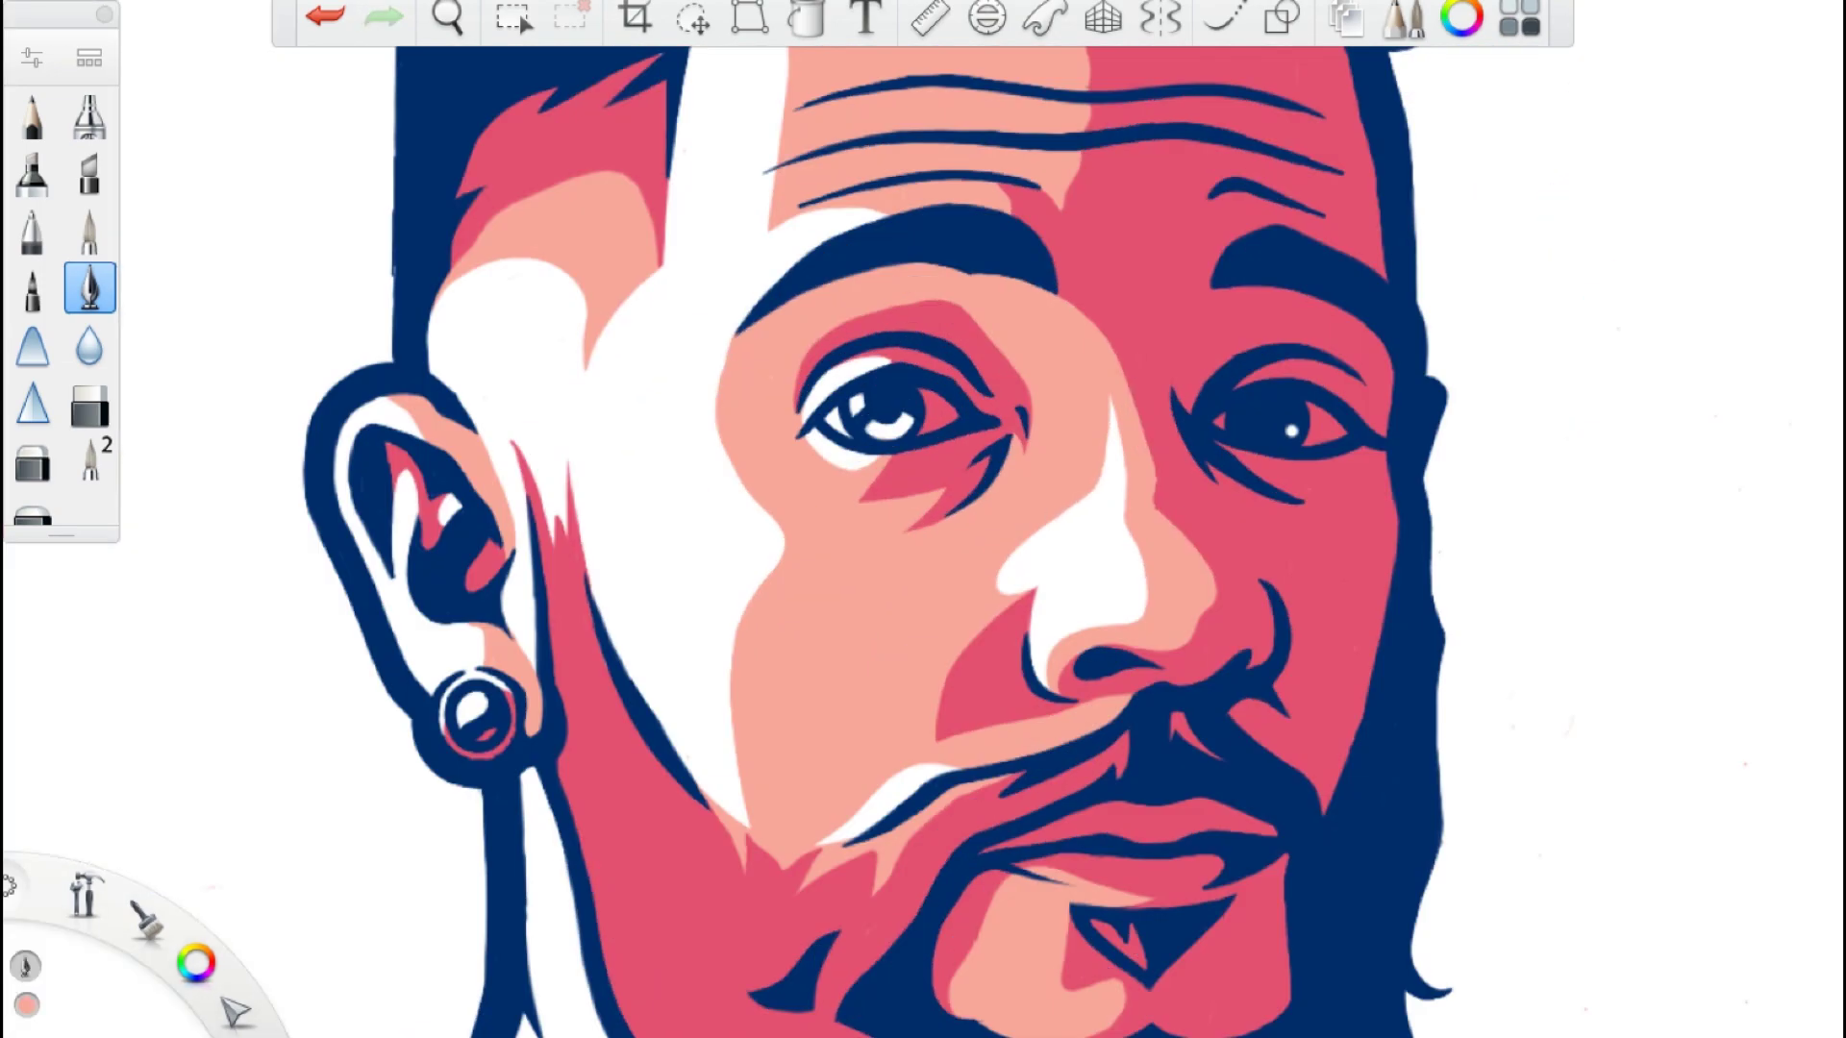
- Paint curved salmon midtones on the neck and beneath the beard, leaving rounded white highlights
scroll(923, 520, "down", 2)
scroll(865, 414, "up", 3)
scroll(923, 519, "down", 3)
scroll(1035, 448, "up", 4)
scroll(1034, 448, "down", 1)
scroll(1035, 448, "down", 3)
scroll(1058, 769, "up", 3)
scroll(923, 520, "down", 2)
scroll(923, 519, "down", 1)
scroll(1166, 902, "up", 4)
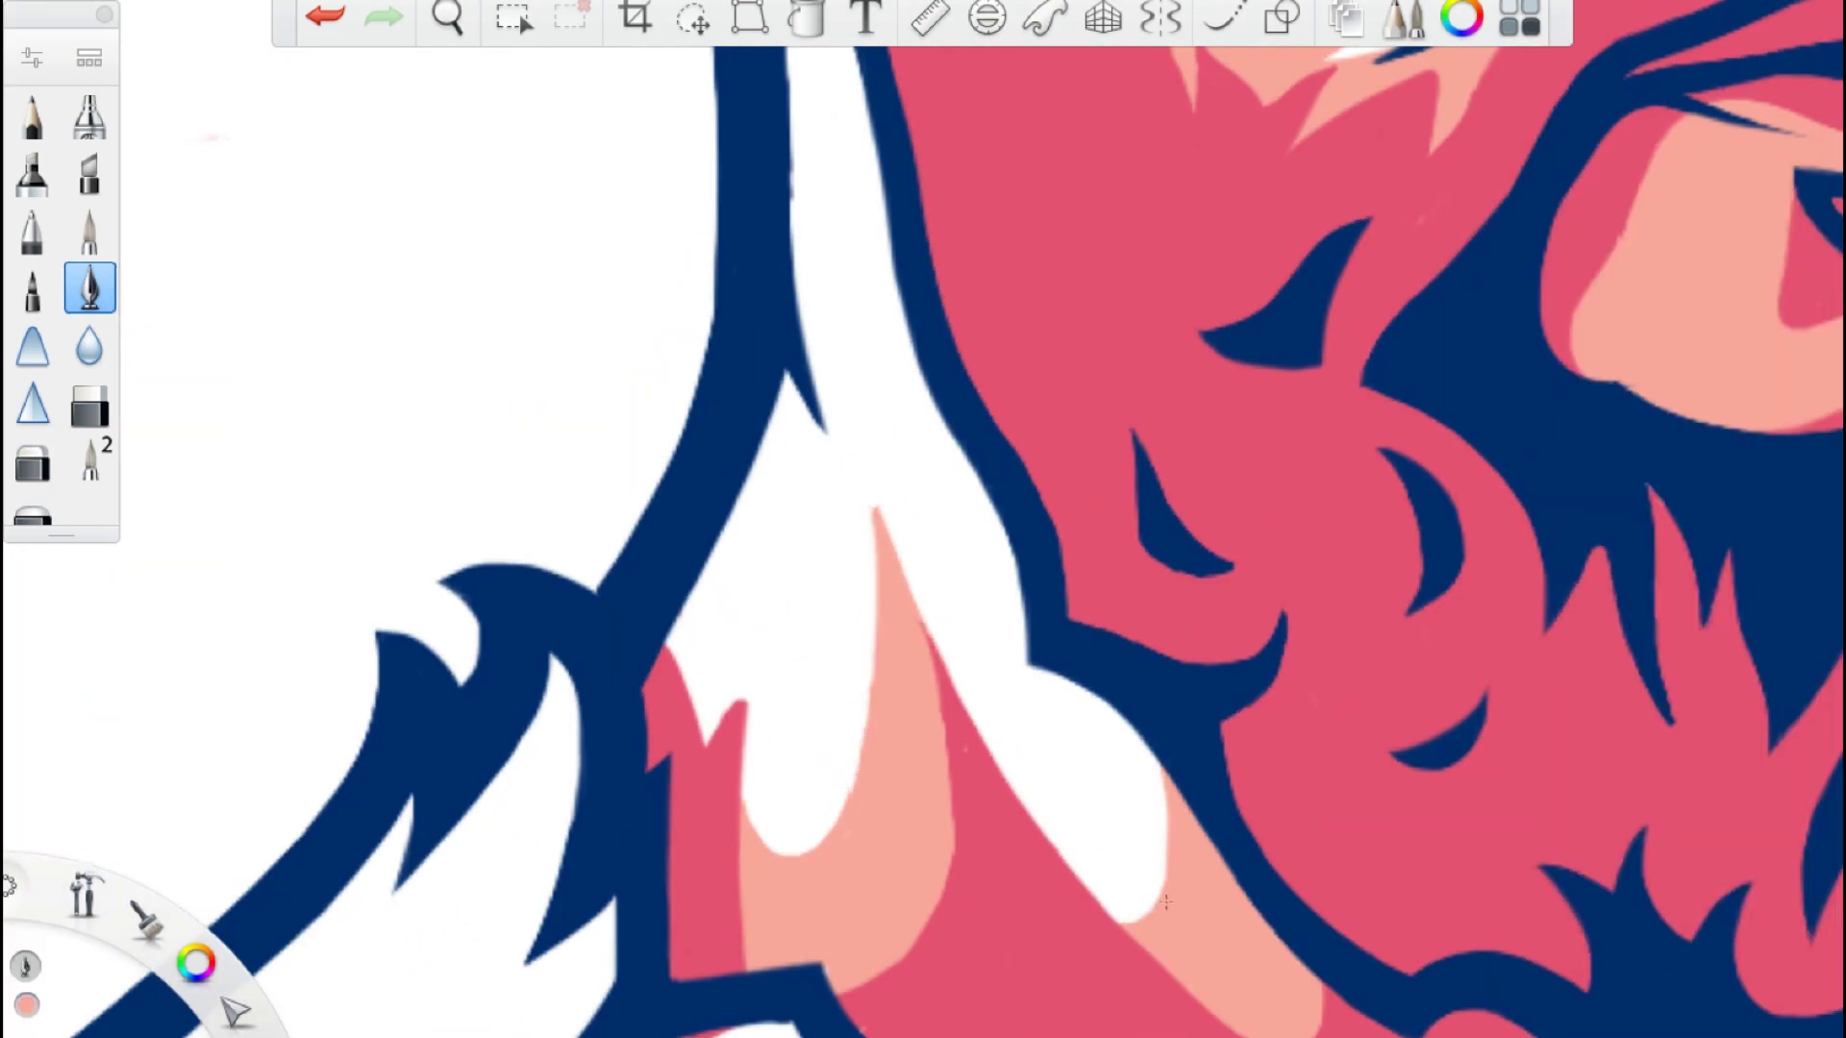
scroll(1165, 902, "down", 3)
scroll(916, 534, "up", 3)
scroll(923, 519, "down", 2)
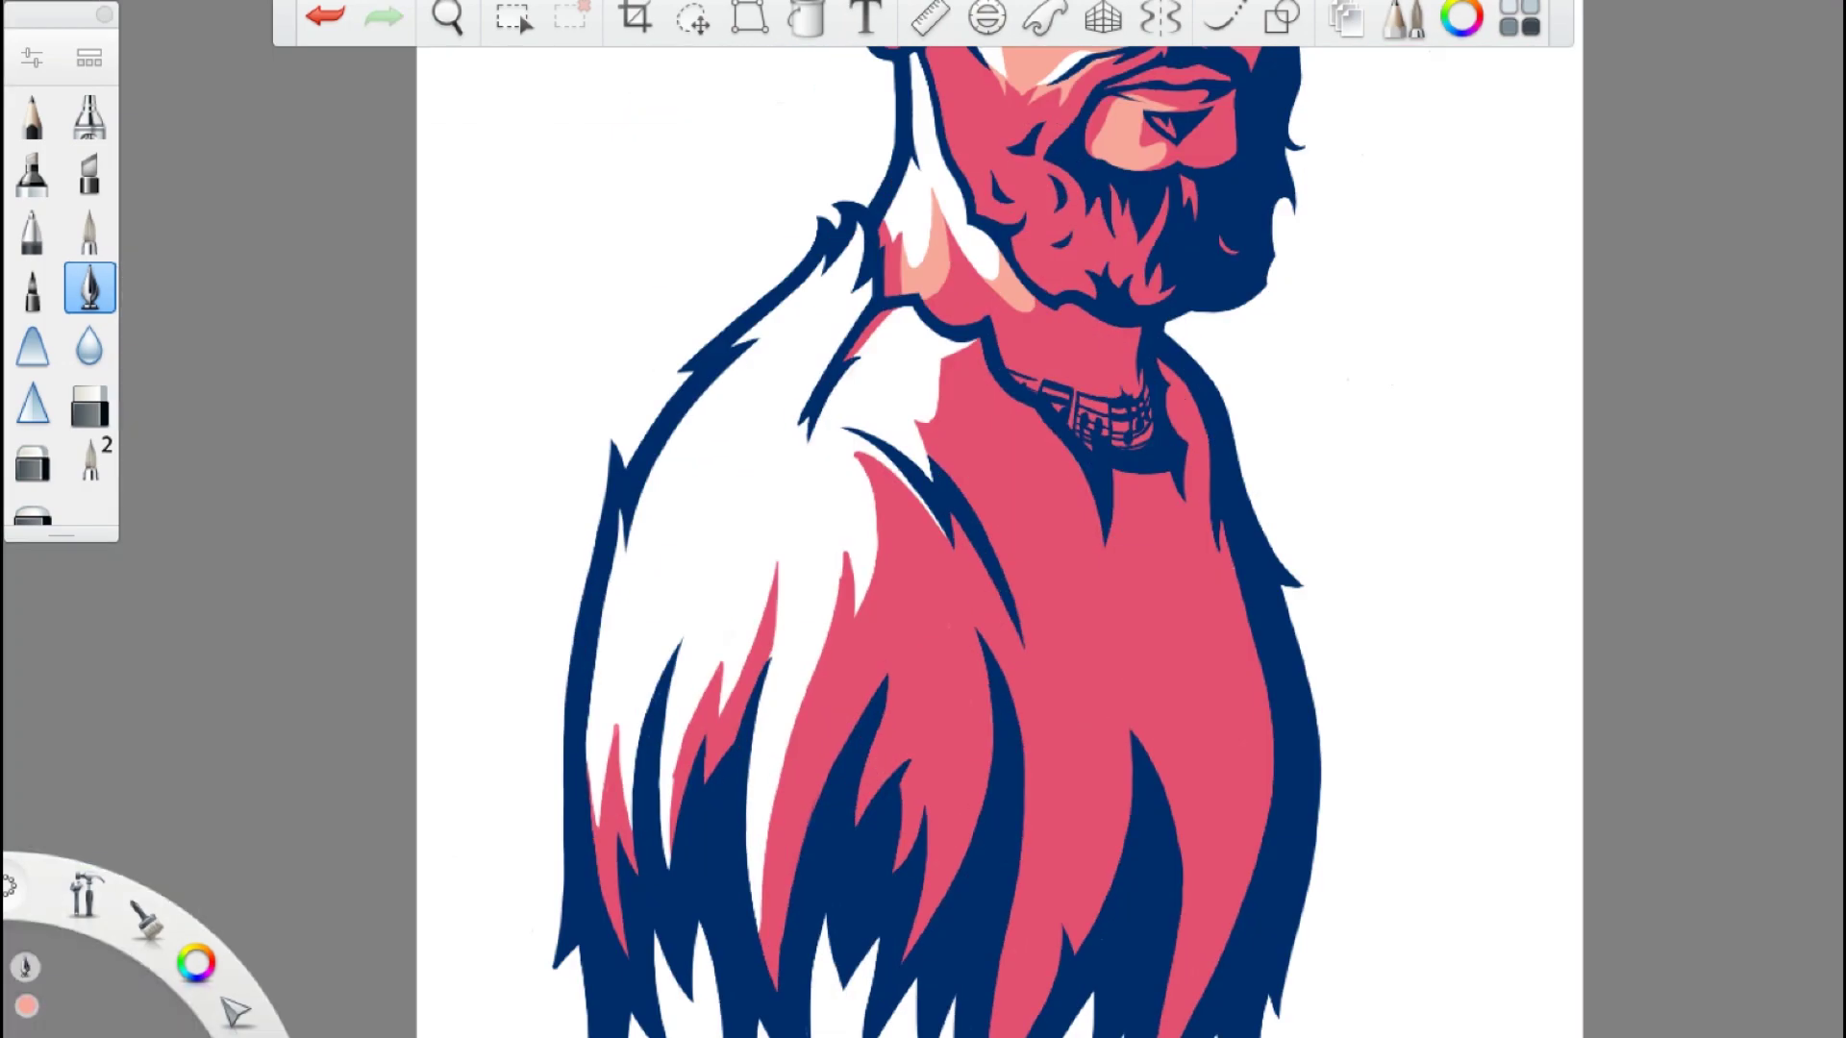
- Paint salmon midtones over the near shoulder and upper sleeve, with jagged spikes along the white highlight
scroll(728, 611, "up", 3)
scroll(808, 539, "down", 3)
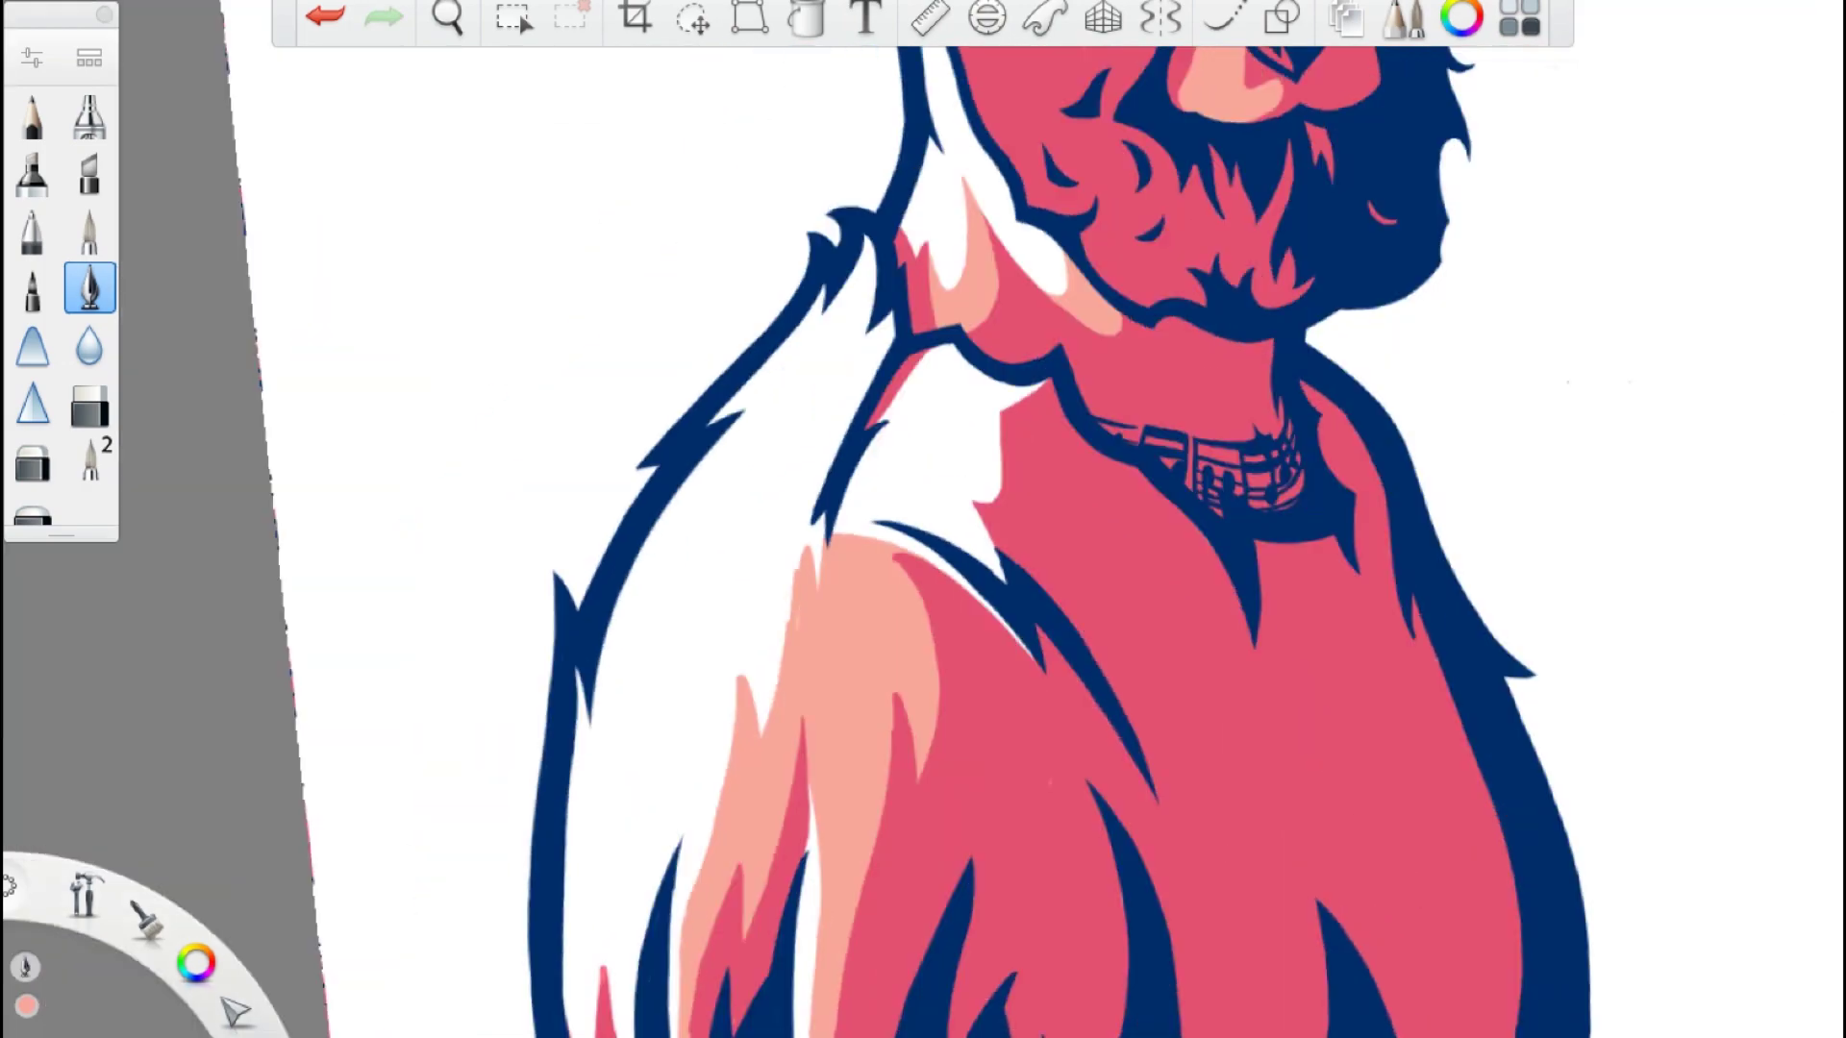
scroll(877, 436, "up", 3)
scroll(877, 436, "up", 1)
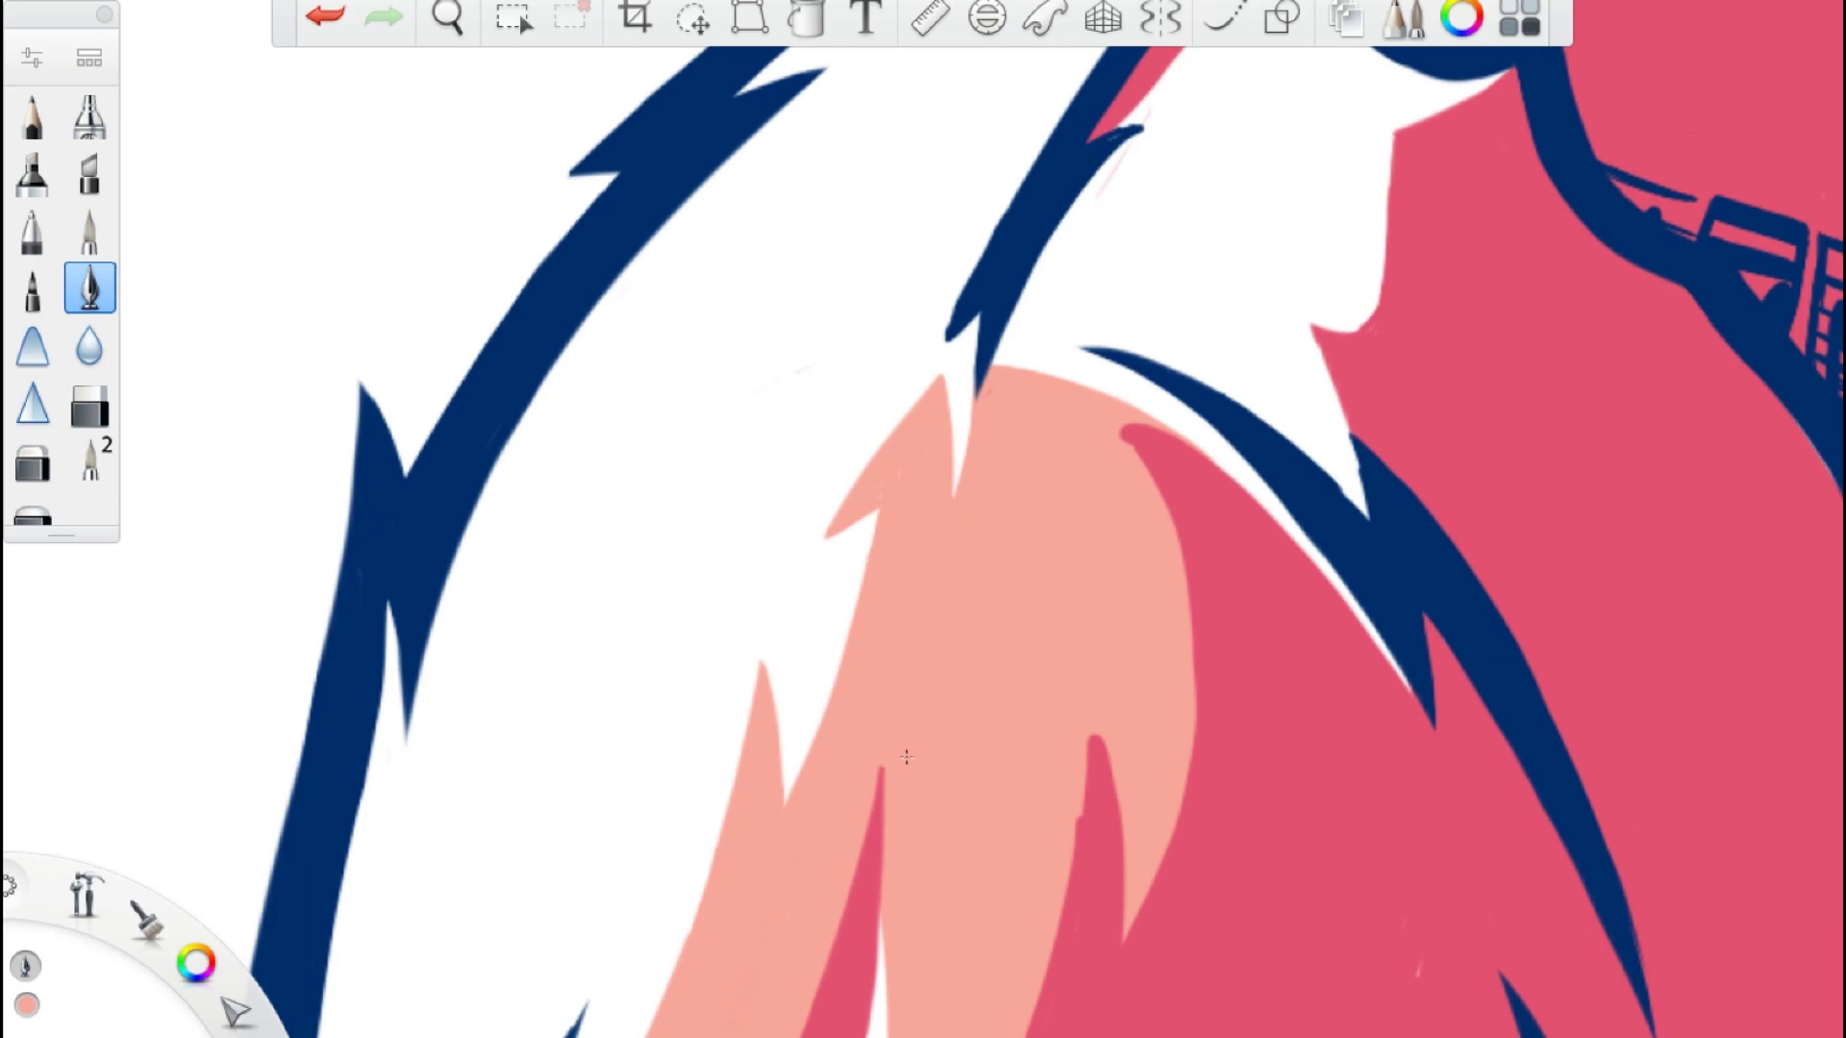
- Fill the shirt area between the collar and the shoulder fold with salmon, leaving thin white edges along the lines
scroll(905, 758, "down", 2)
scroll(1051, 397, "up", 3)
scroll(1051, 398, "down", 1)
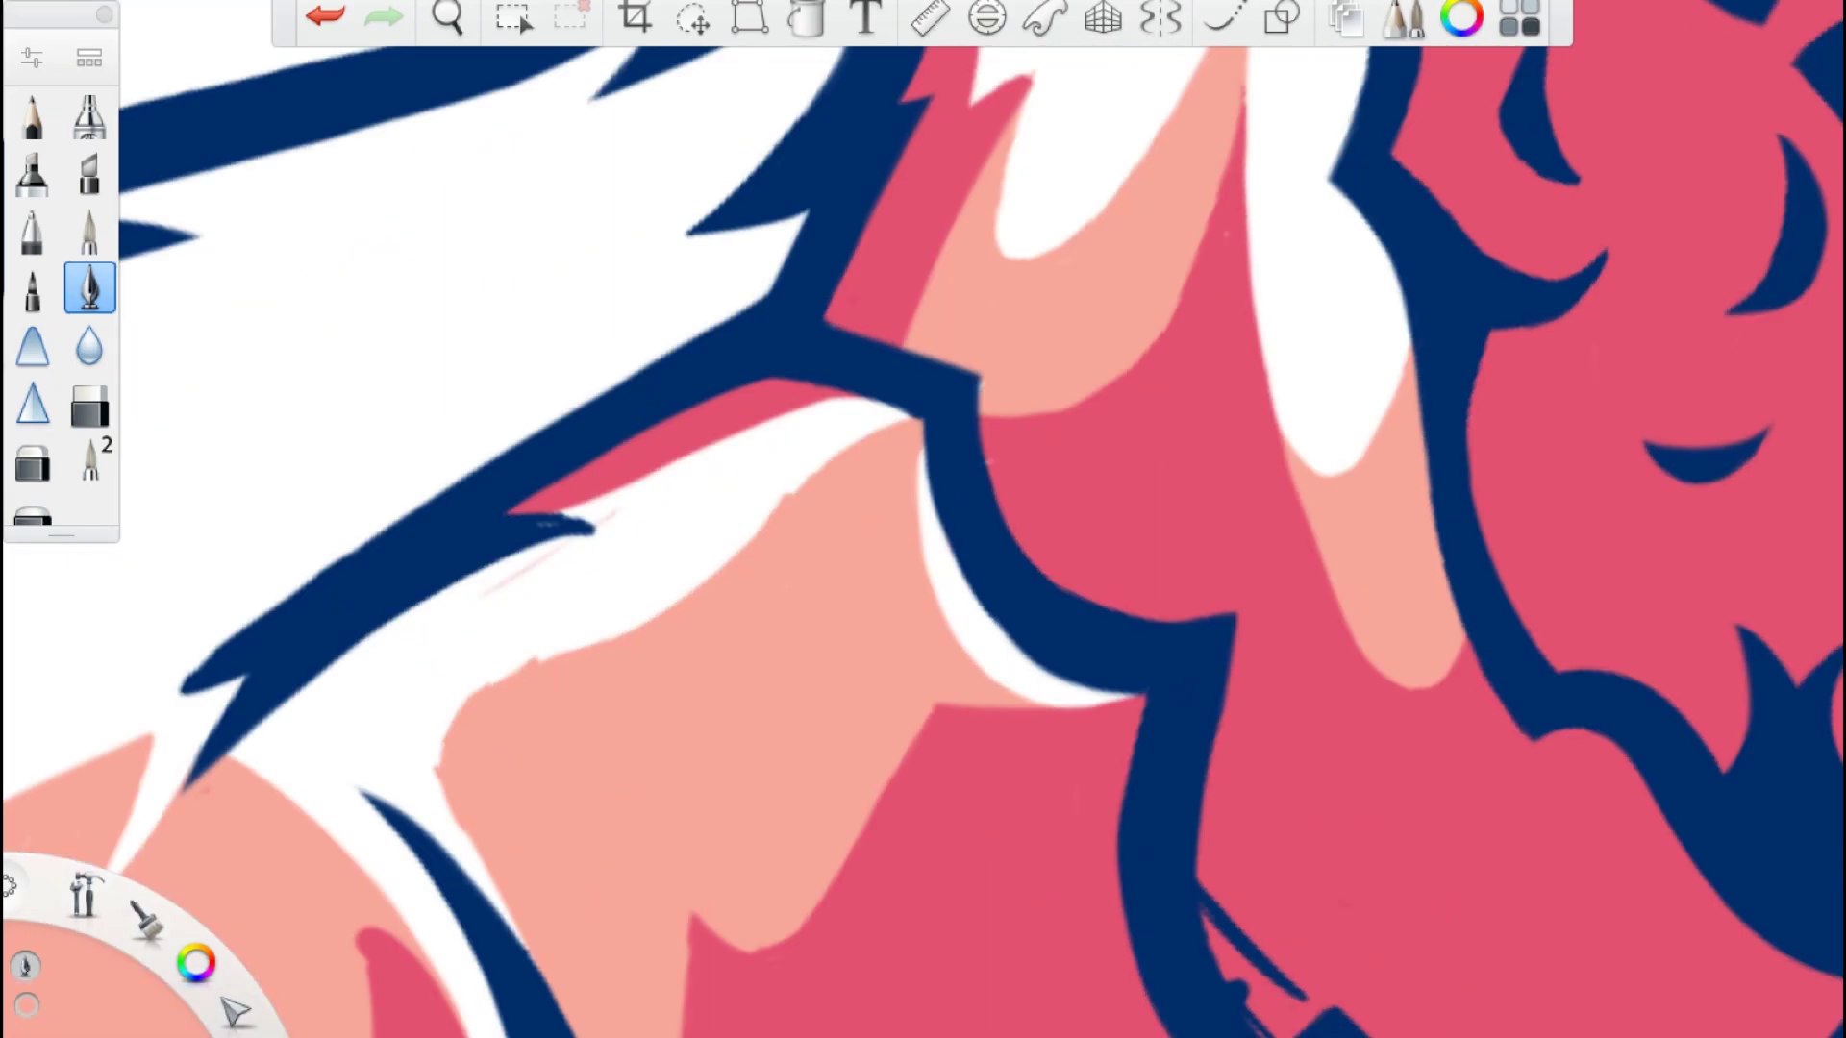
- Paint a tapering salmon strip down the upper back of the shirt, and color the canvas background pale pink
scroll(923, 519, "down", 3)
scroll(731, 673, "up", 3)
left_click_drag(1001, 429, 605, 894)
mouse_move(962, 404)
left_mouse_down()
mouse_move(730, 717)
mouse_move(952, 339)
left_mouse_up()
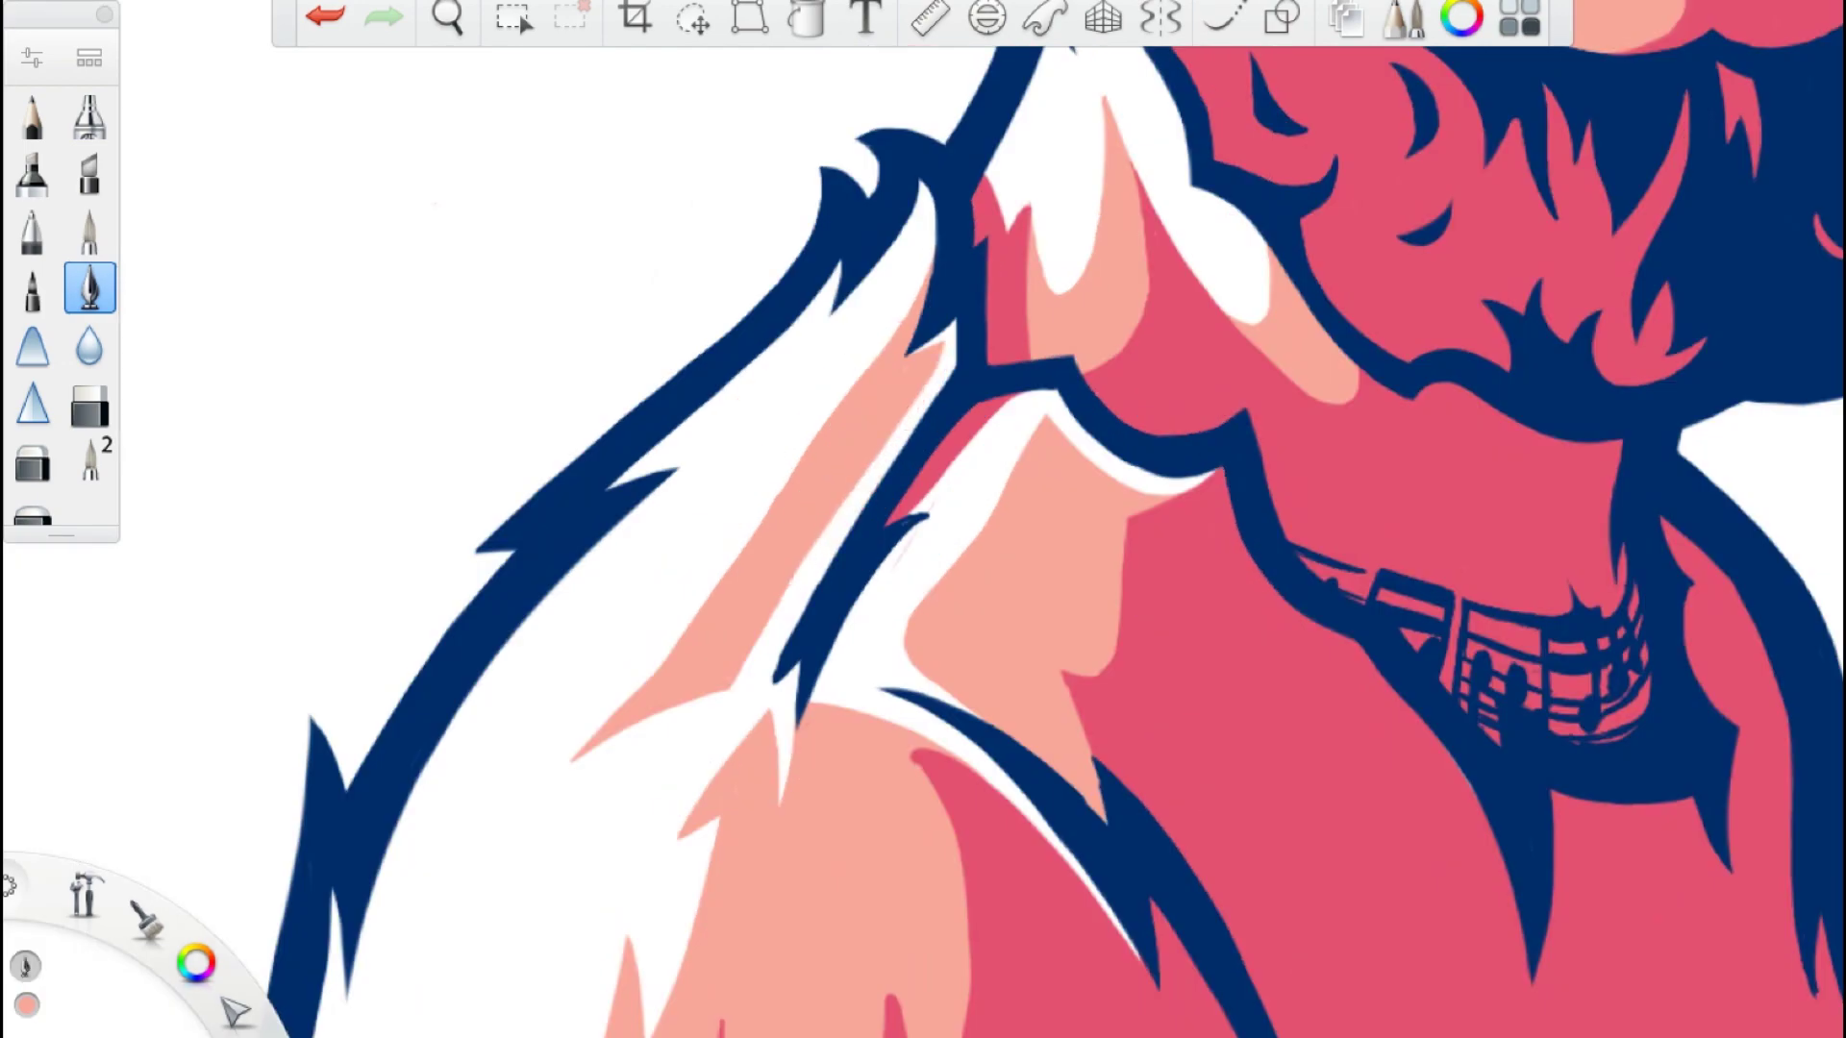
key("Home")
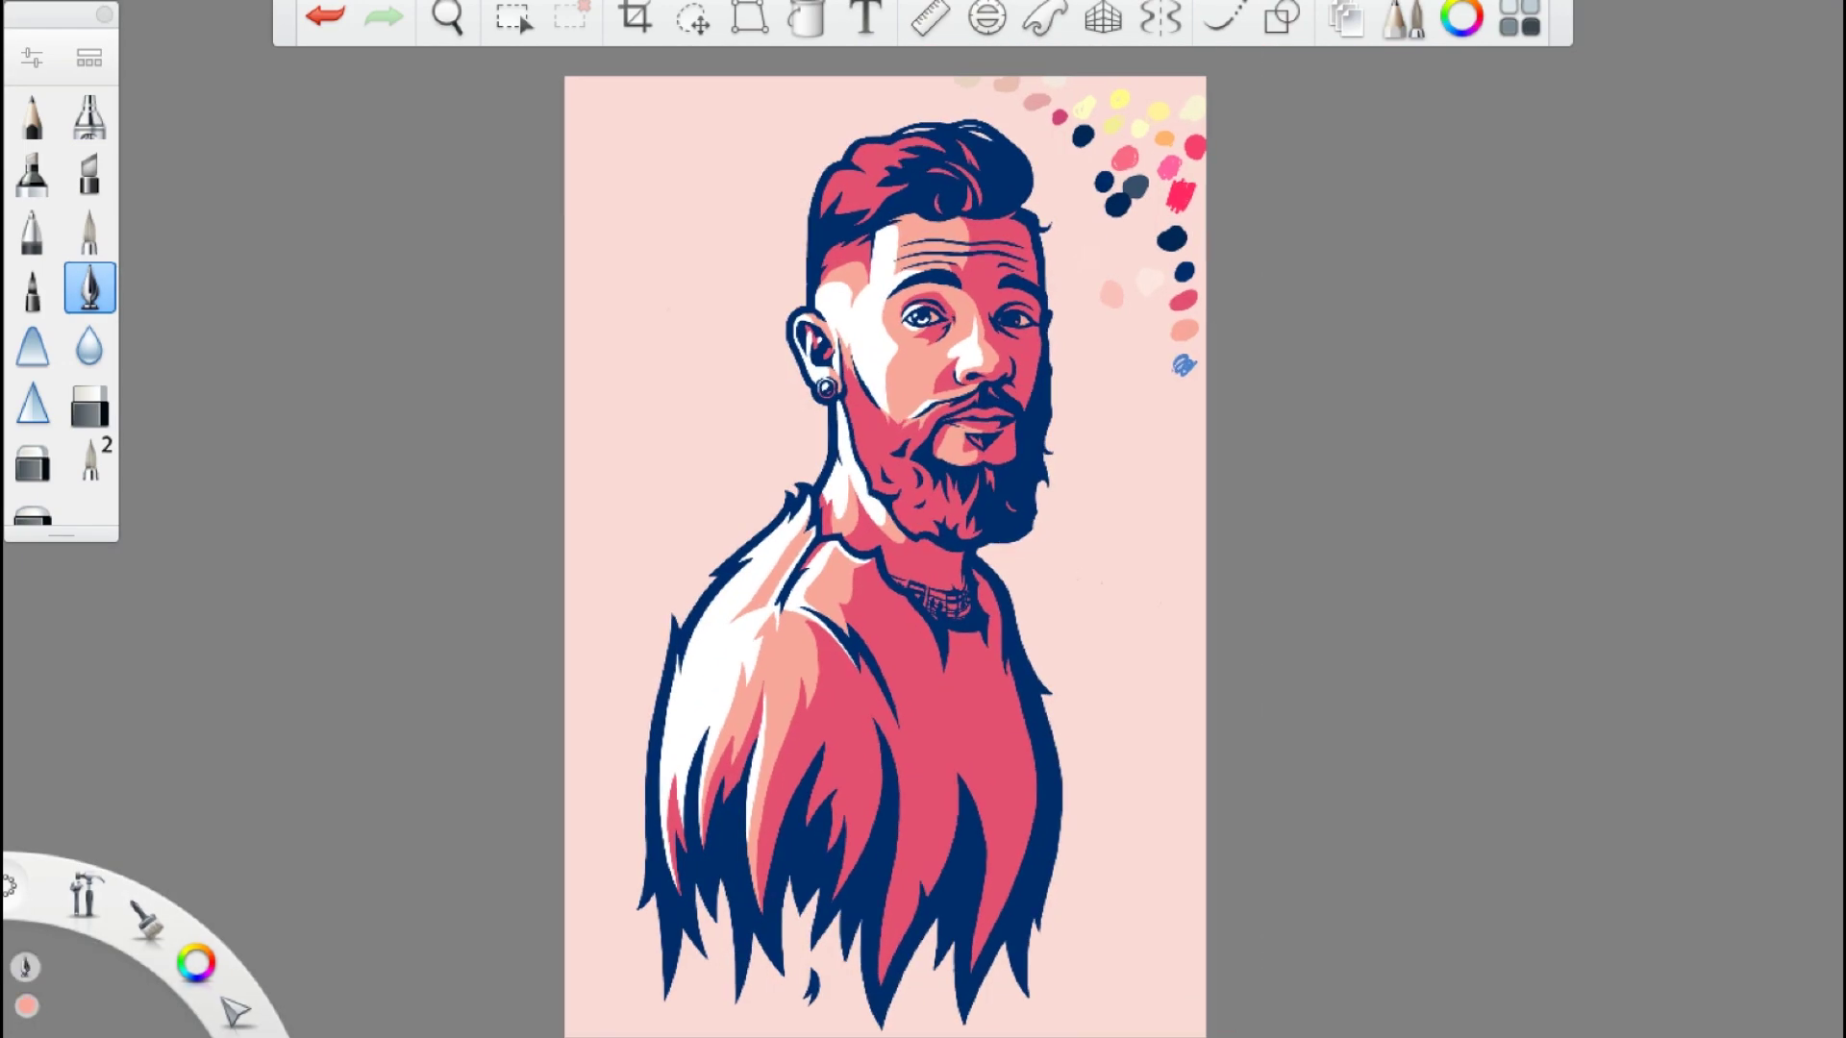